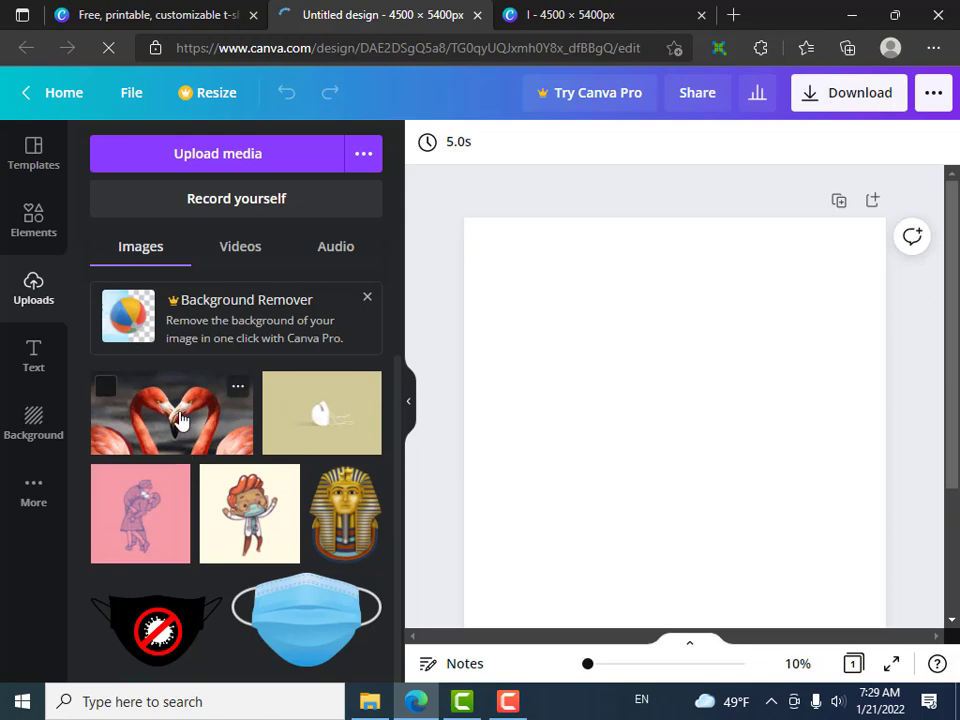
- Place the uploaded flamingo photo in the middle of the blank page
drag(236, 420, 583, 384)
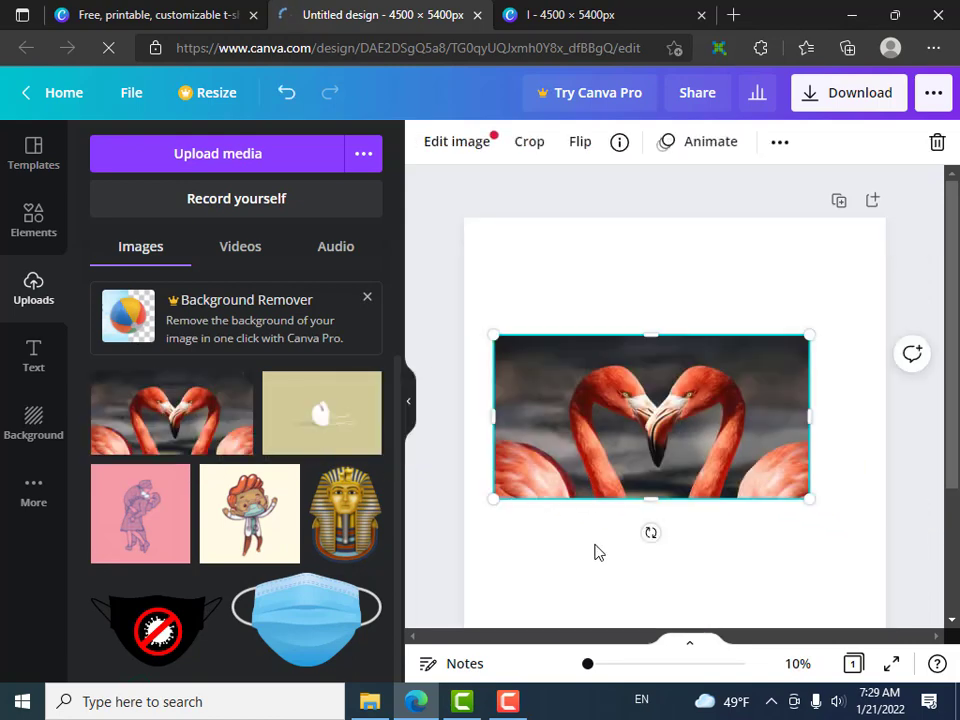
click(654, 294)
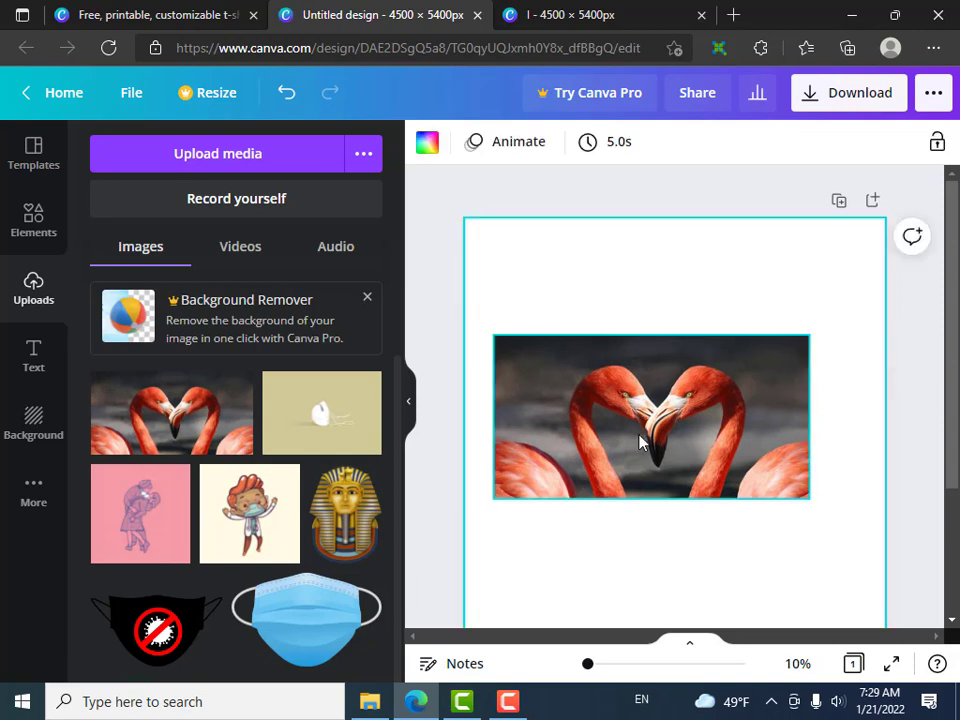
- Try the flamingo photo as the full page background, and undo that change
scroll(623, 512, down, 1)
scroll(623, 512, down, 1)
scroll(617, 522, up, 2)
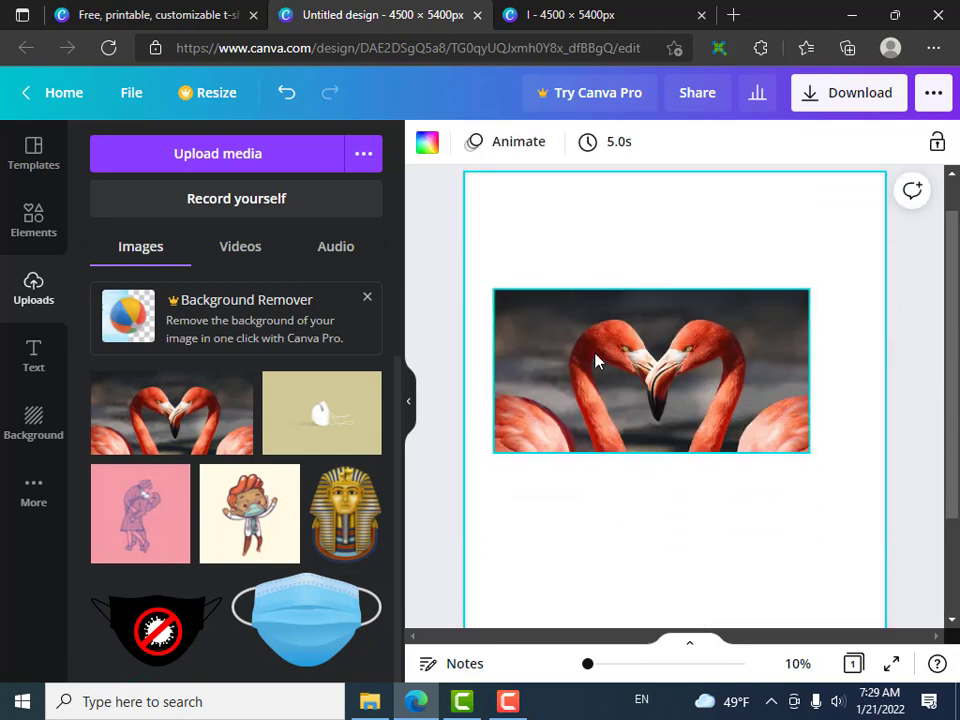
right_click(545, 335)
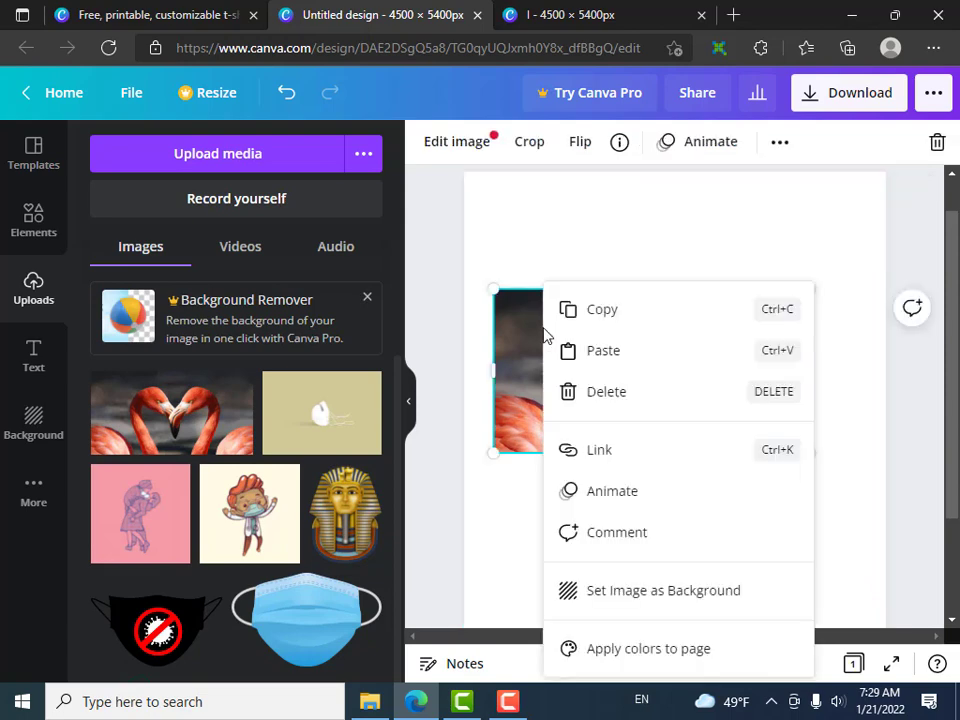
click(719, 604)
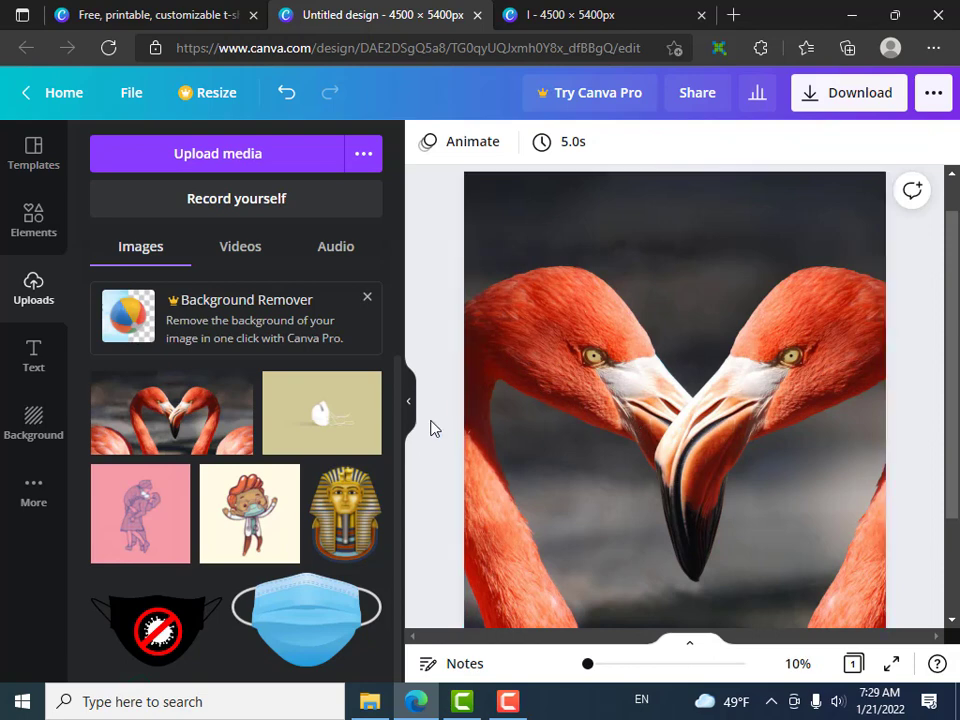
scroll(428, 432, down, 3)
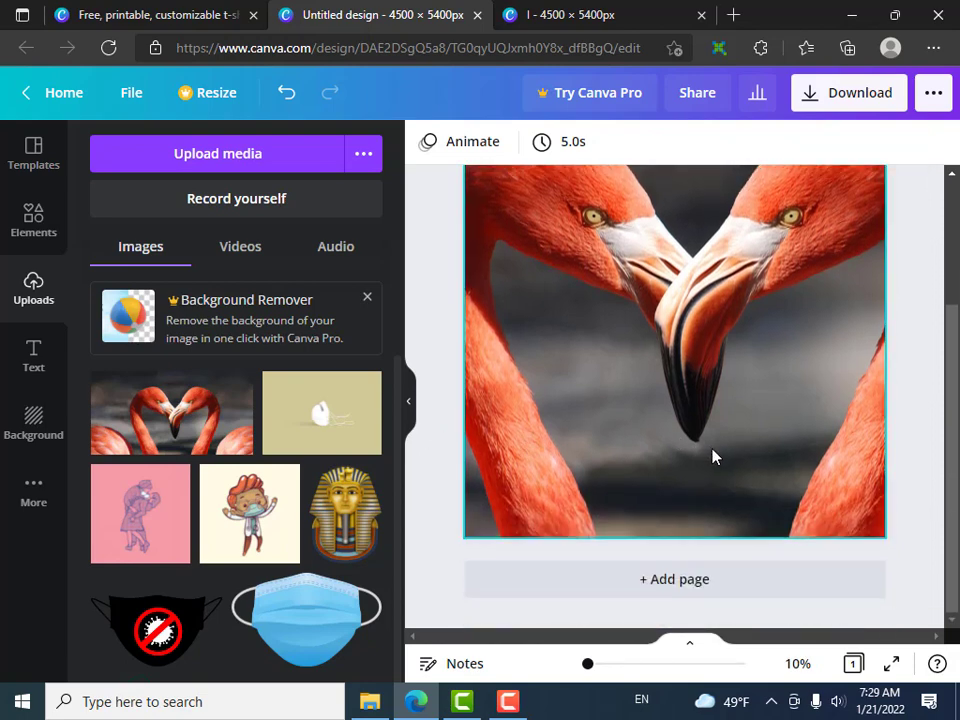
scroll(716, 459, up, 3)
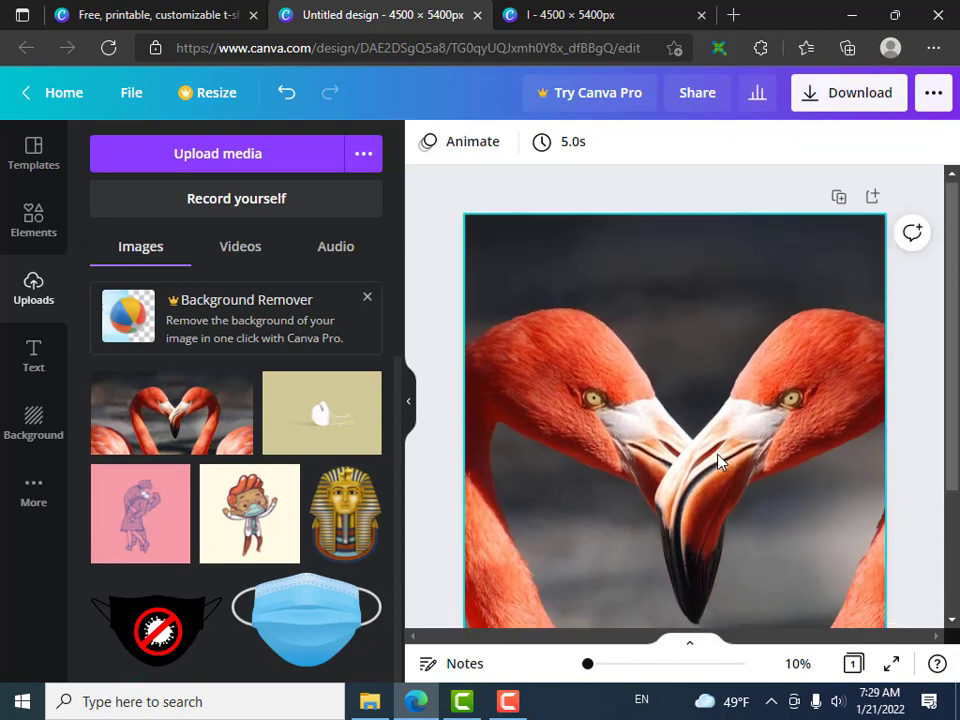
scroll(718, 461, down, 3)
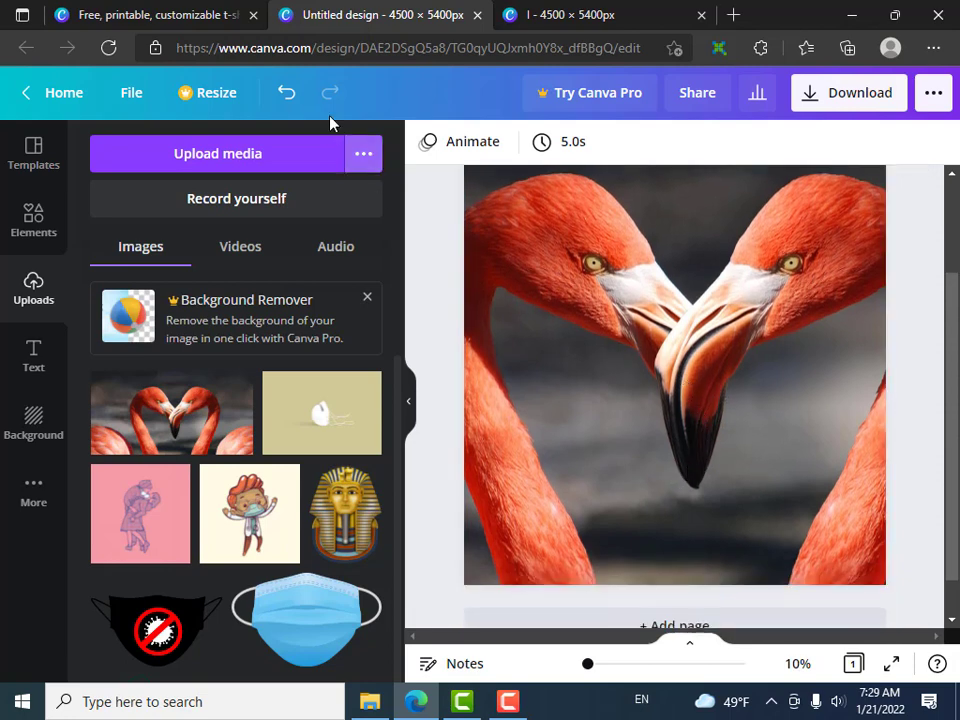
click(285, 92)
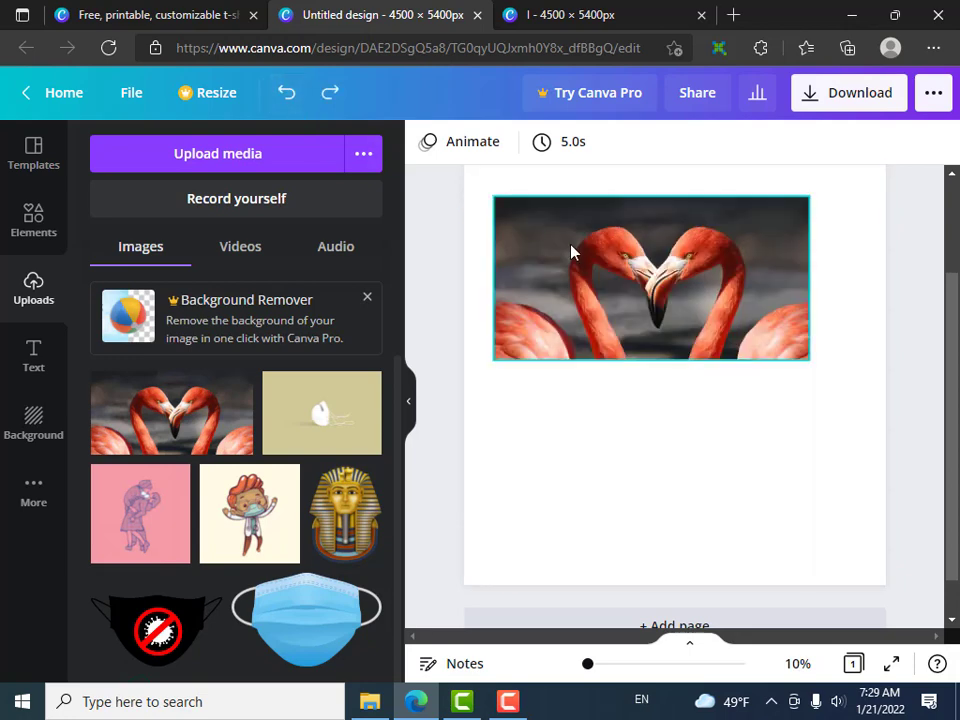
- Move the flamingo photo down to the lower edge of the page and deselect it
drag(655, 300, 662, 515)
click(592, 298)
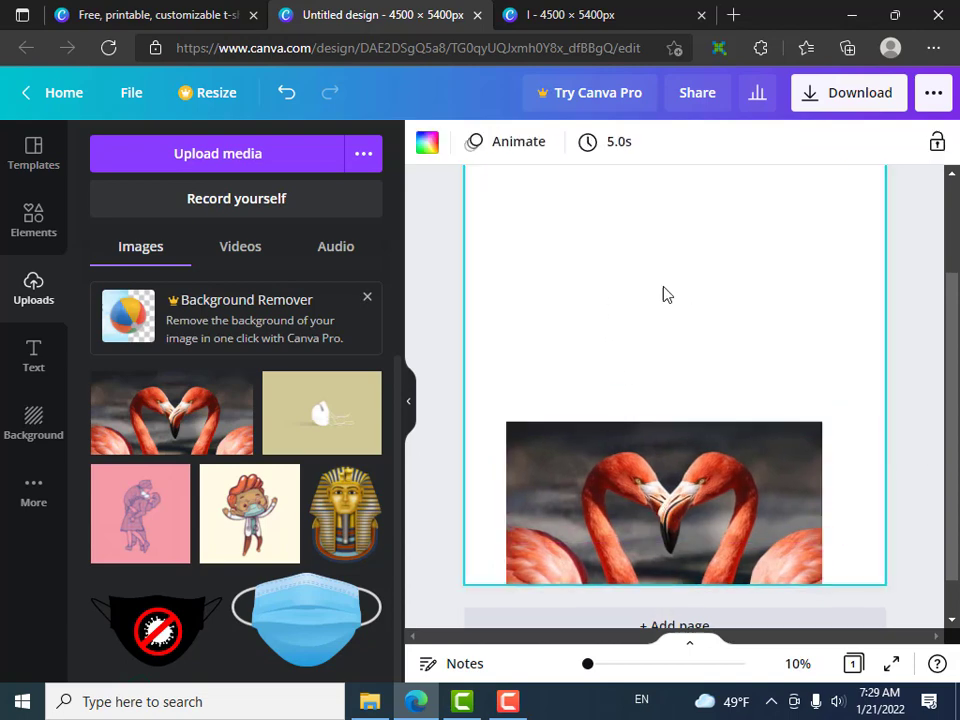
- Browse the text styles and add the purple PLAY font combination to the page above the flamingo photo
click(44, 358)
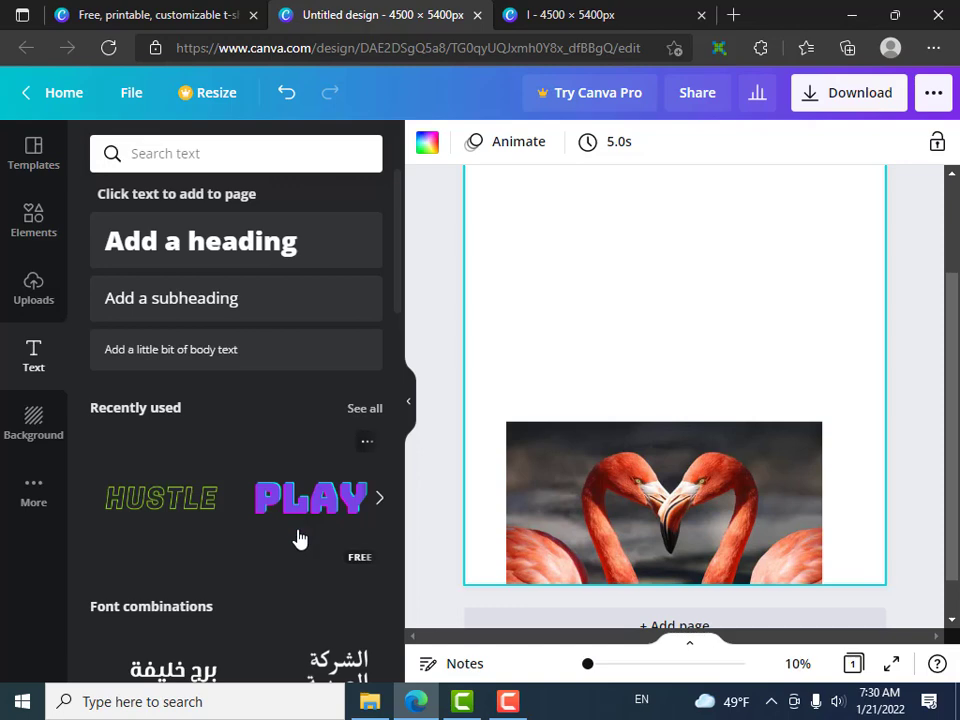
scroll(310, 537, down, 3)
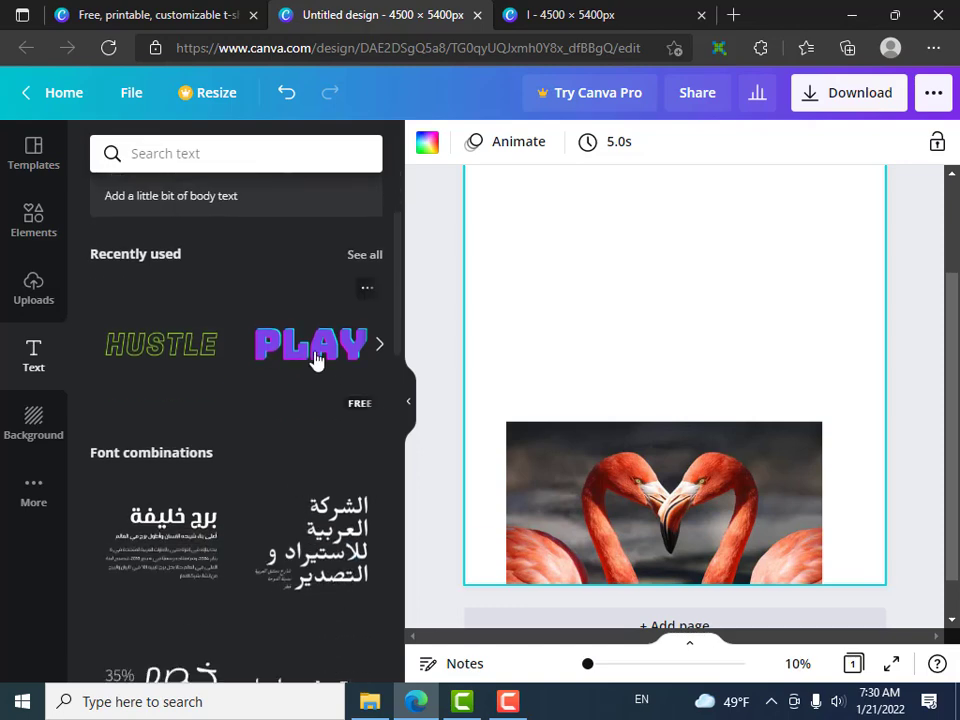
scroll(311, 414, down, 10)
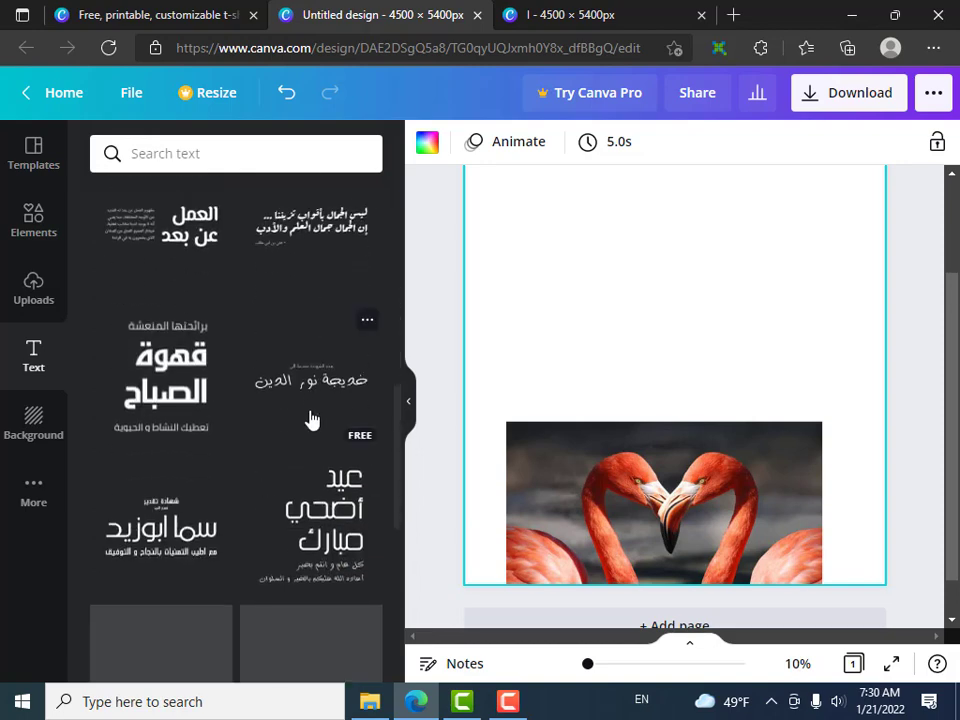
scroll(310, 417, down, 9)
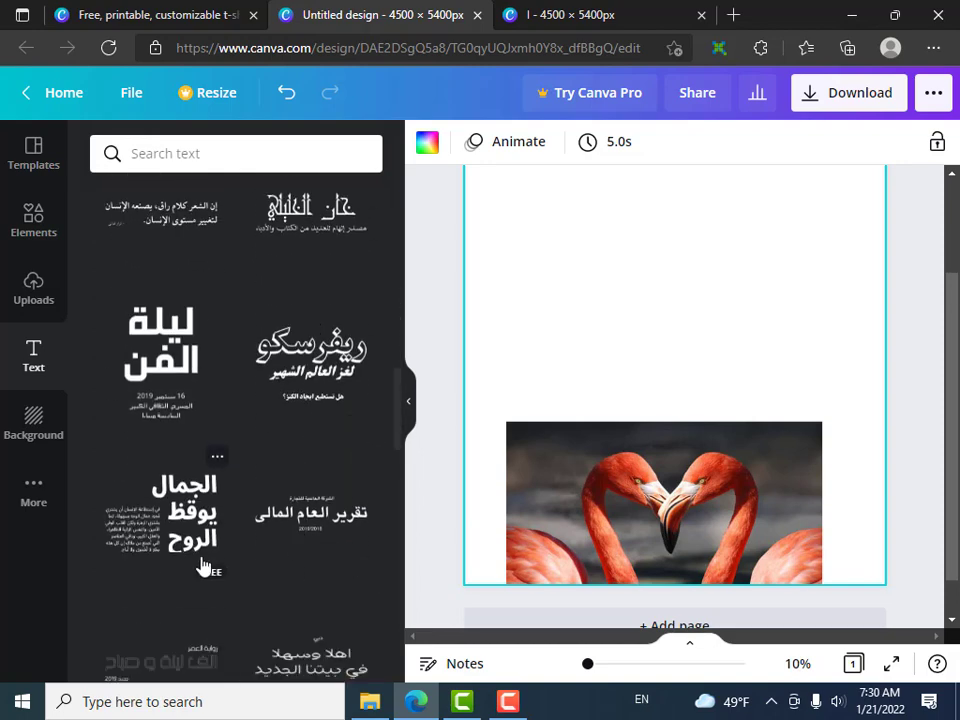
scroll(225, 555, down, 5)
scroll(236, 542, up, 11)
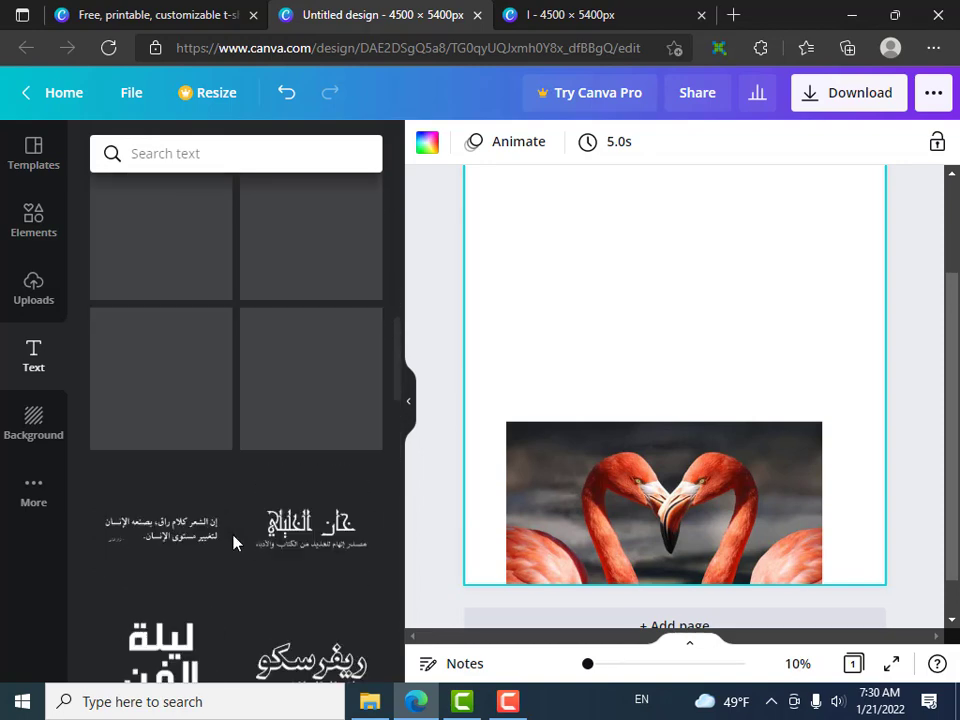
scroll(233, 542, up, 8)
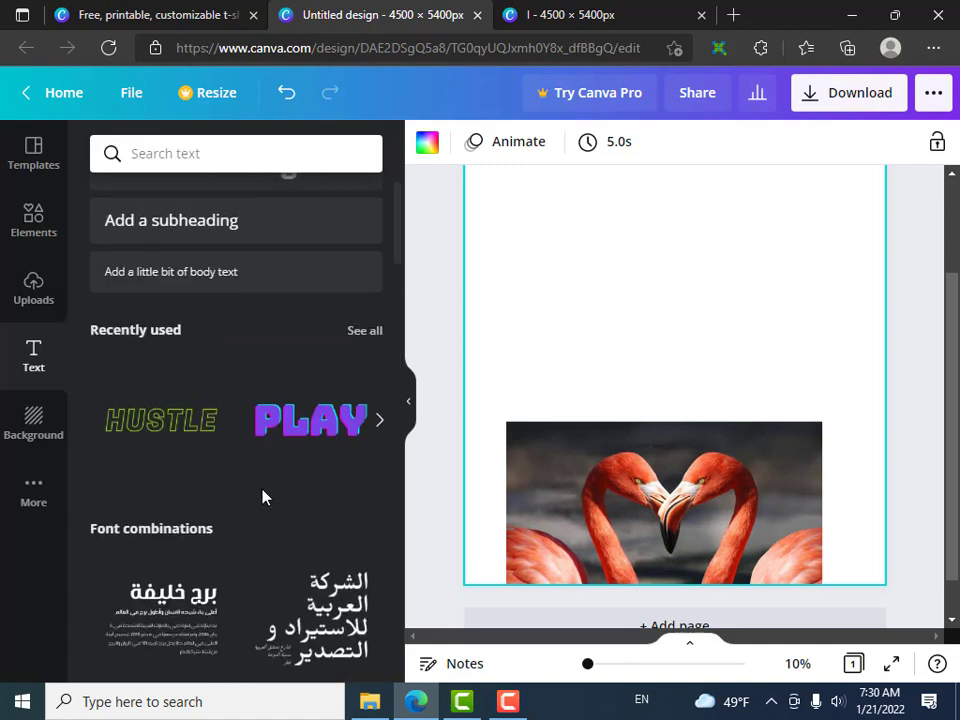
drag(332, 431, 574, 262)
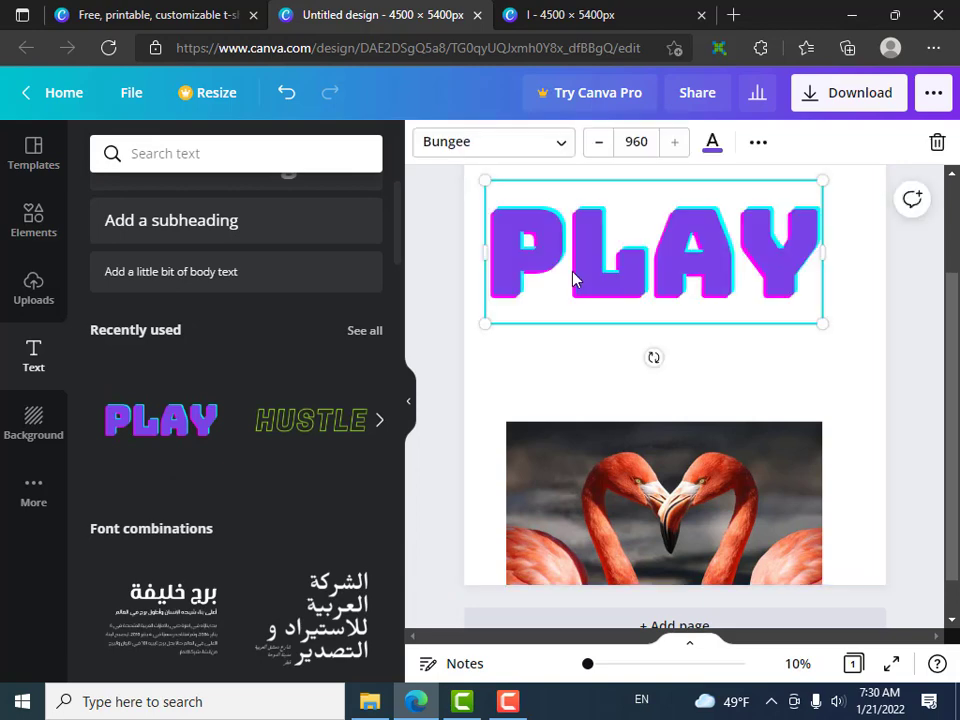
- Replace the word PLAY in the styled text with "HAPPY"
double_click(622, 261)
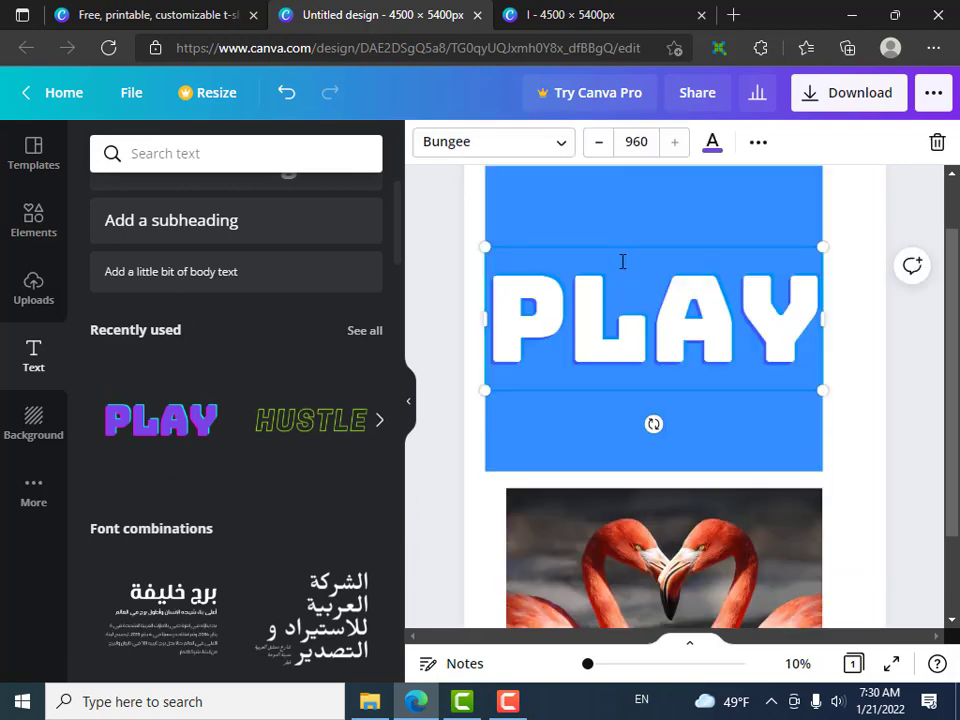
click(583, 305)
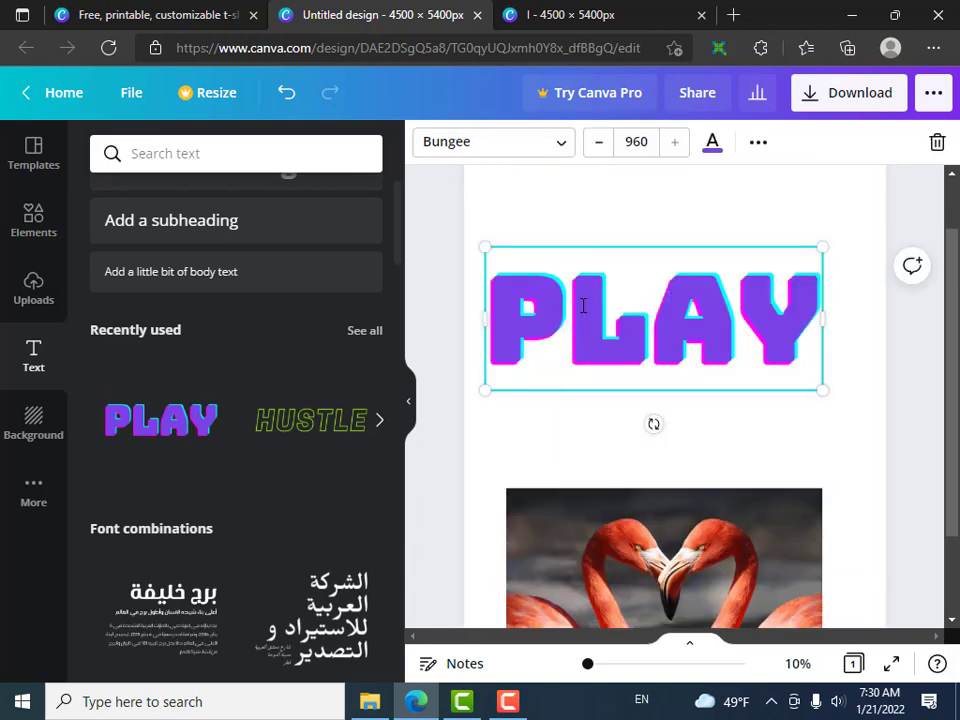
double_click(583, 305)
click(506, 306)
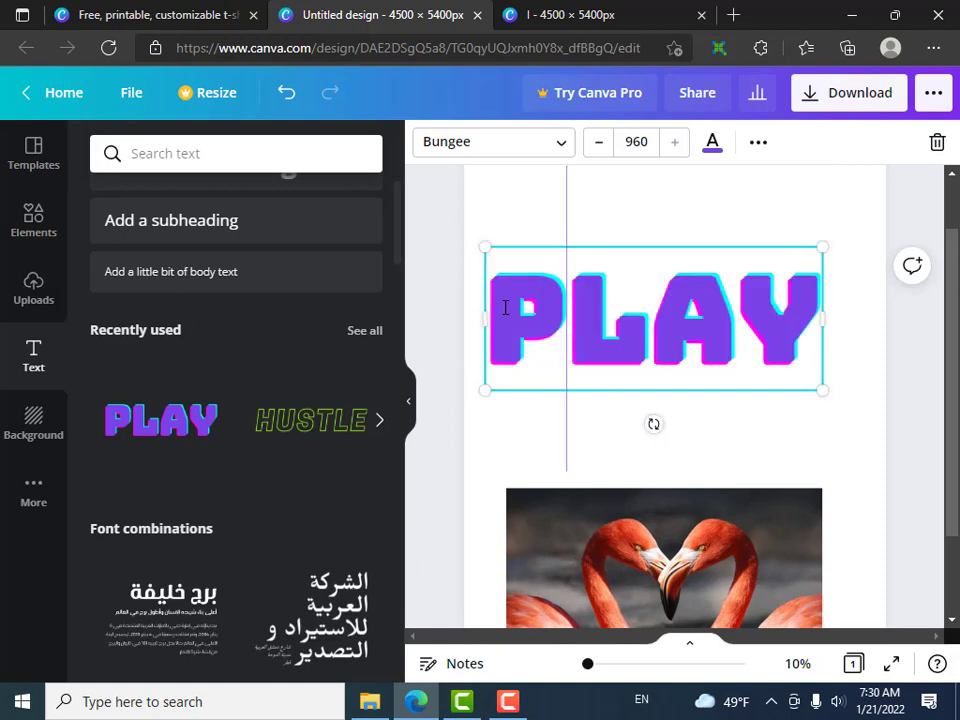
drag(506, 306, 803, 315)
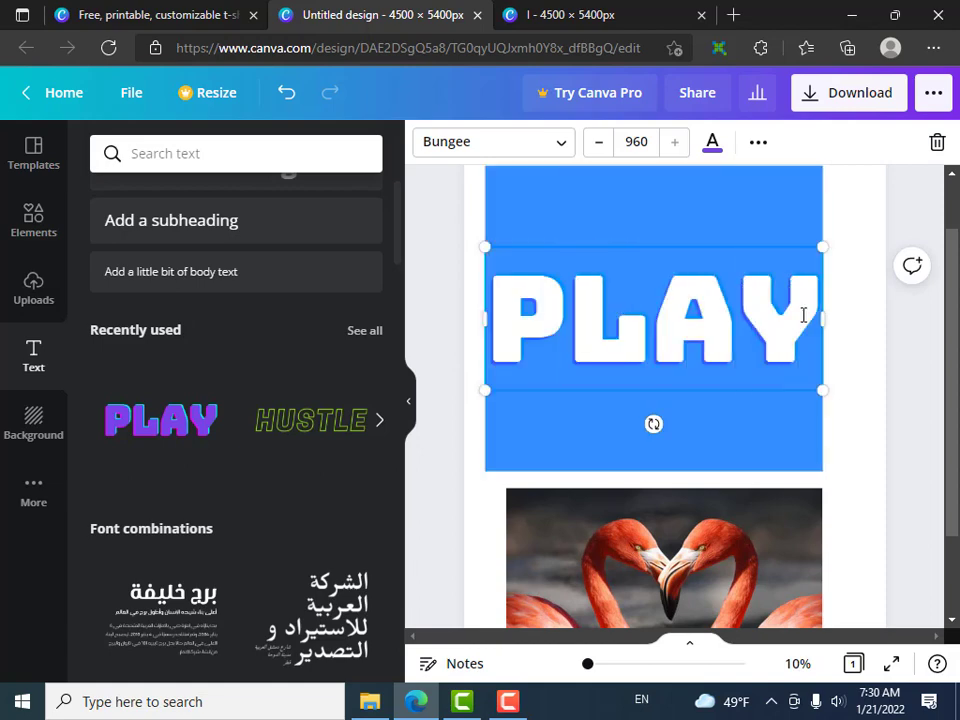
key(BackSpace)
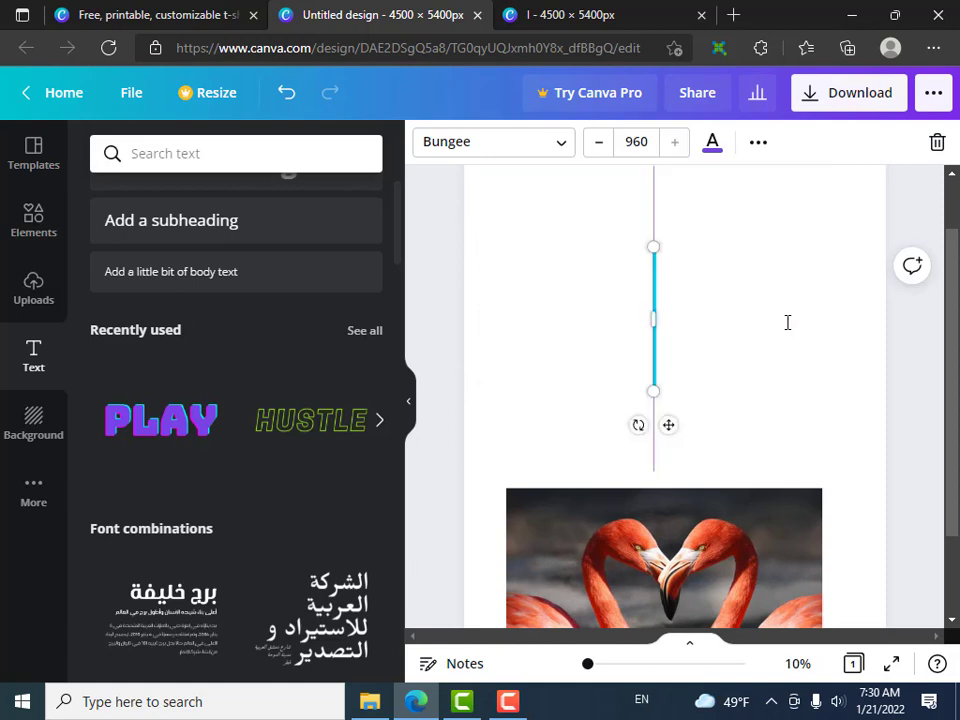
text(H)
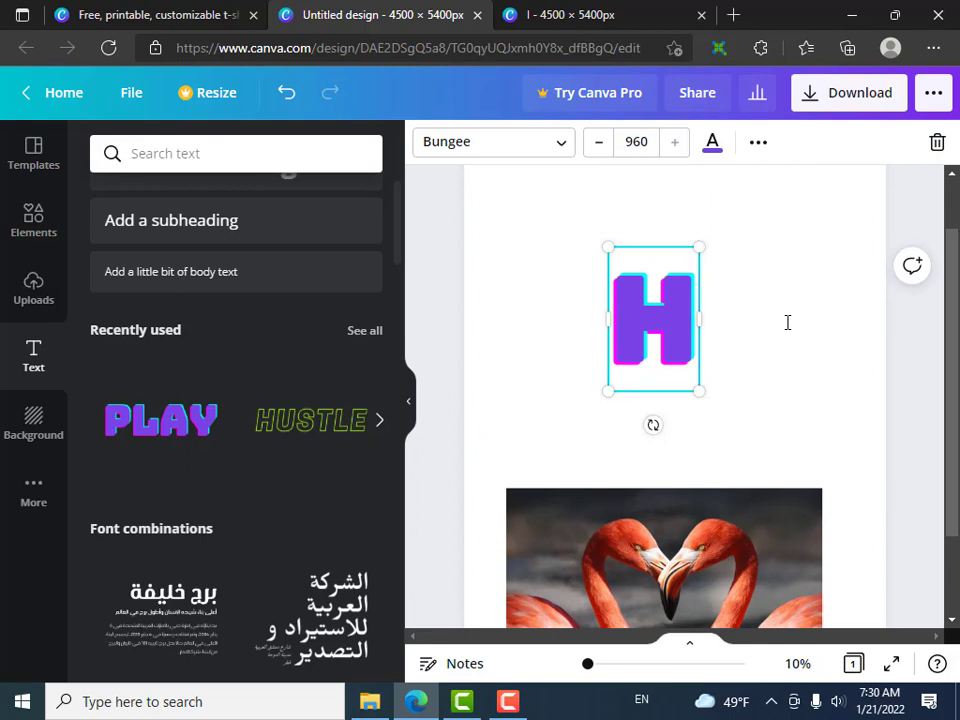
text(APP)
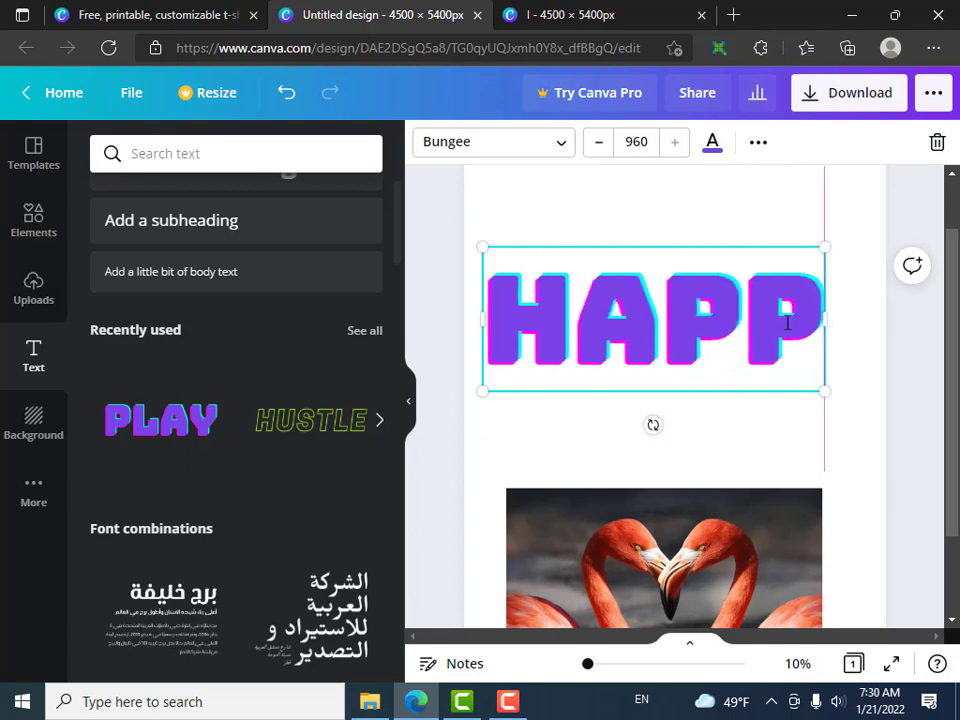
text(Y)
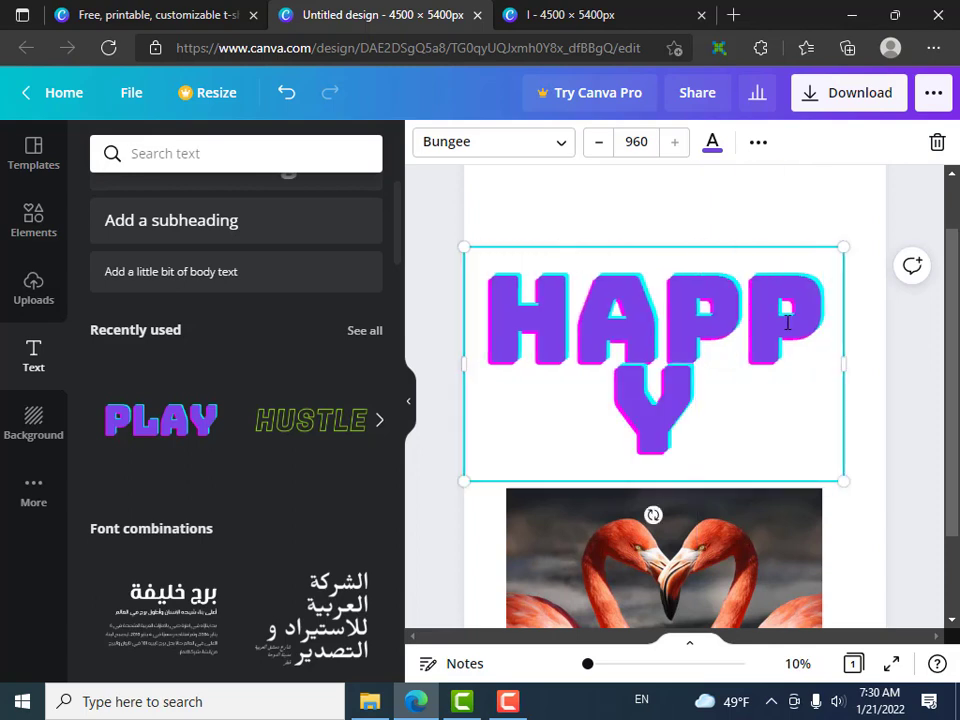
- Paste the copied words "valentine's day" after HAPPY in the styled text and check the whole text block
right_click(715, 421)
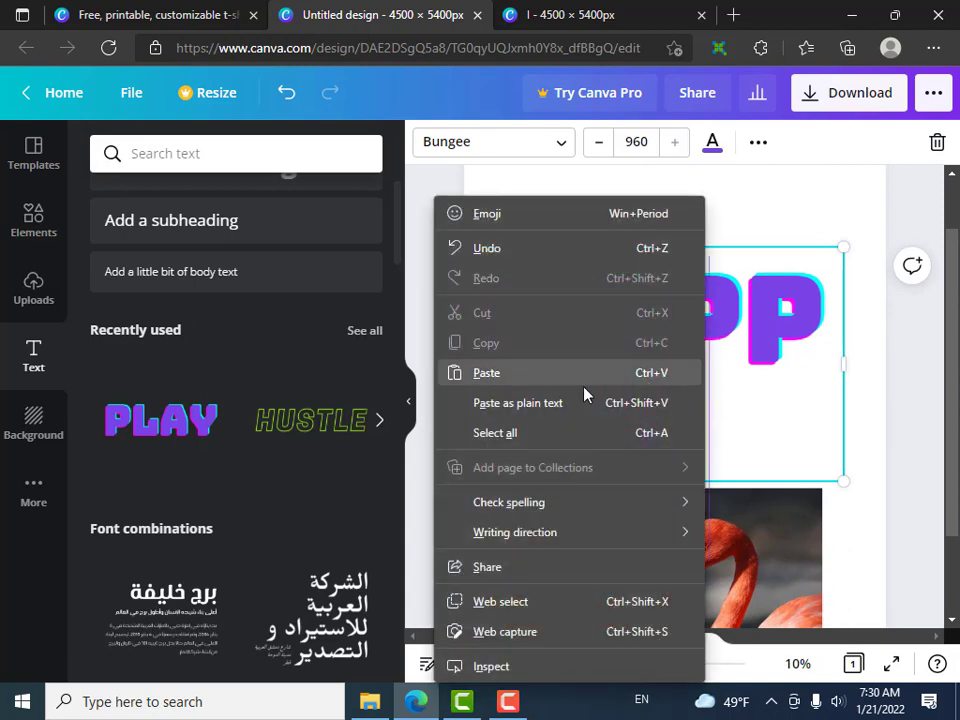
click(548, 395)
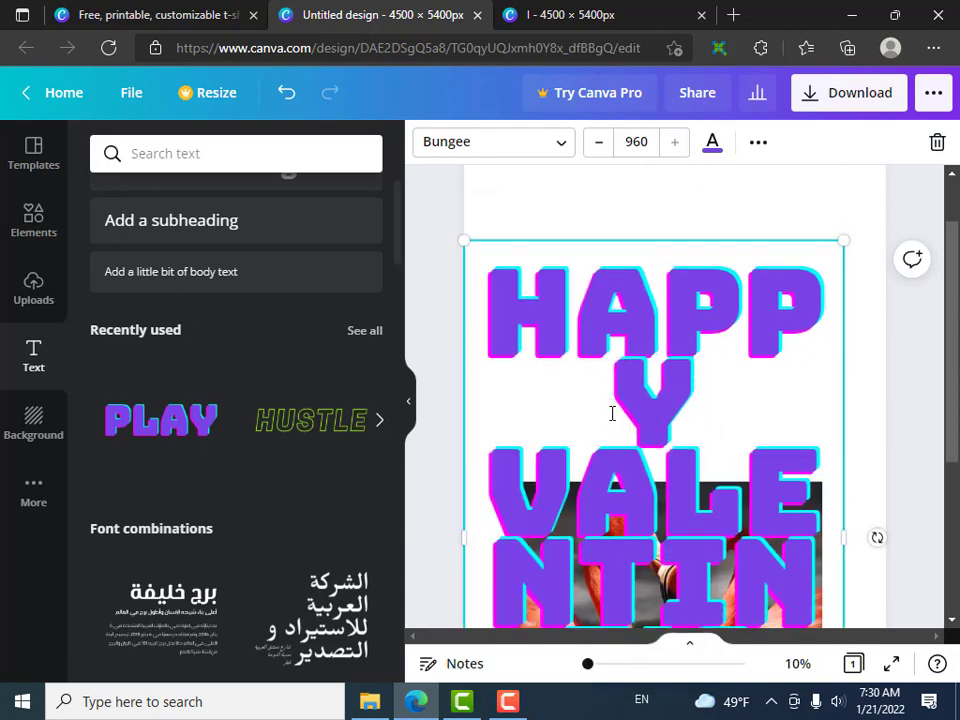
scroll(613, 413, down, 4)
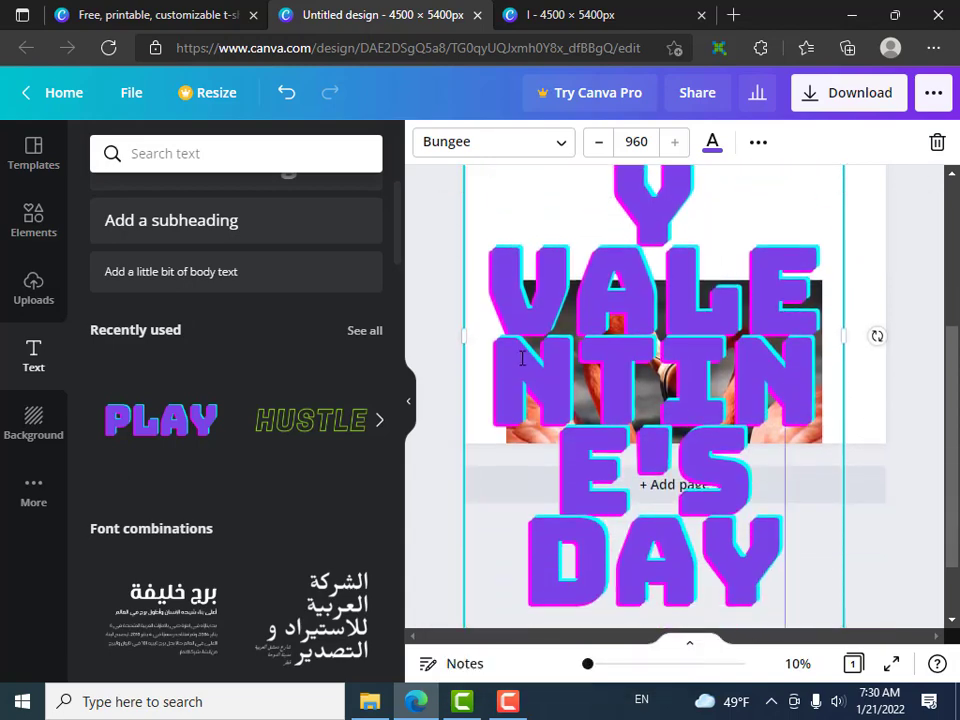
scroll(597, 388, down, 1)
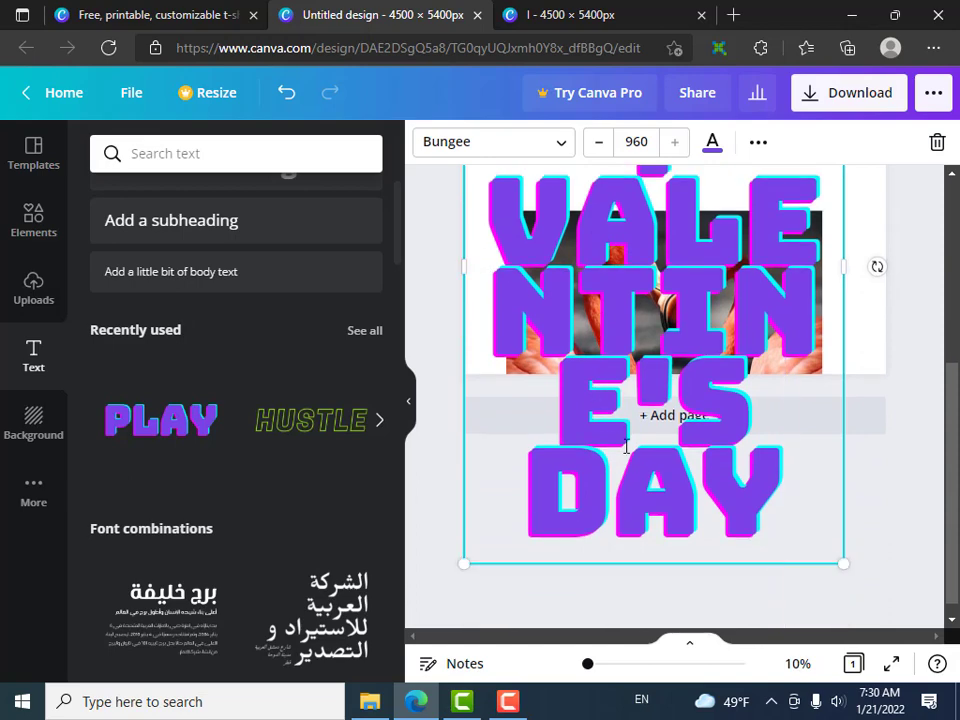
scroll(607, 506, up, 1)
scroll(607, 506, up, 2)
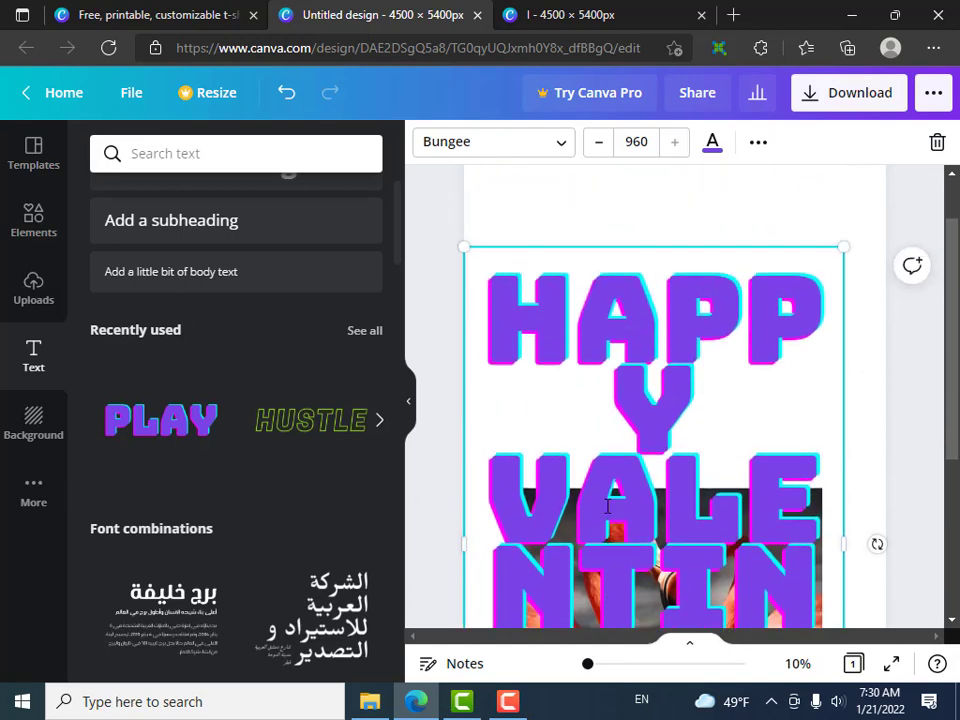
double_click(630, 304)
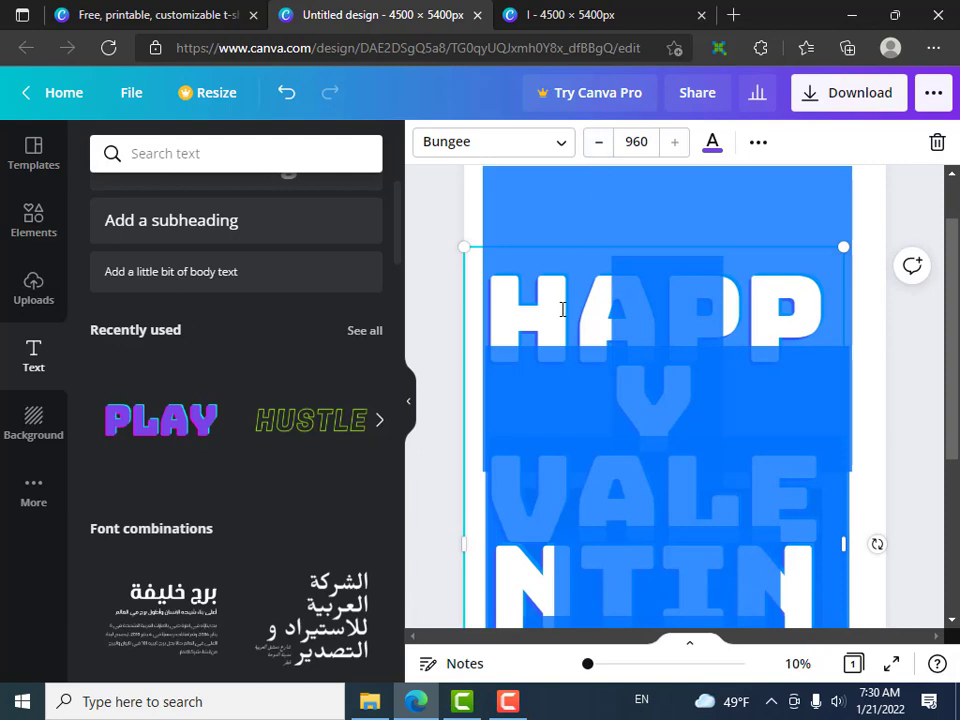
click(508, 311)
drag(492, 296, 662, 500)
drag(685, 610, 797, 583)
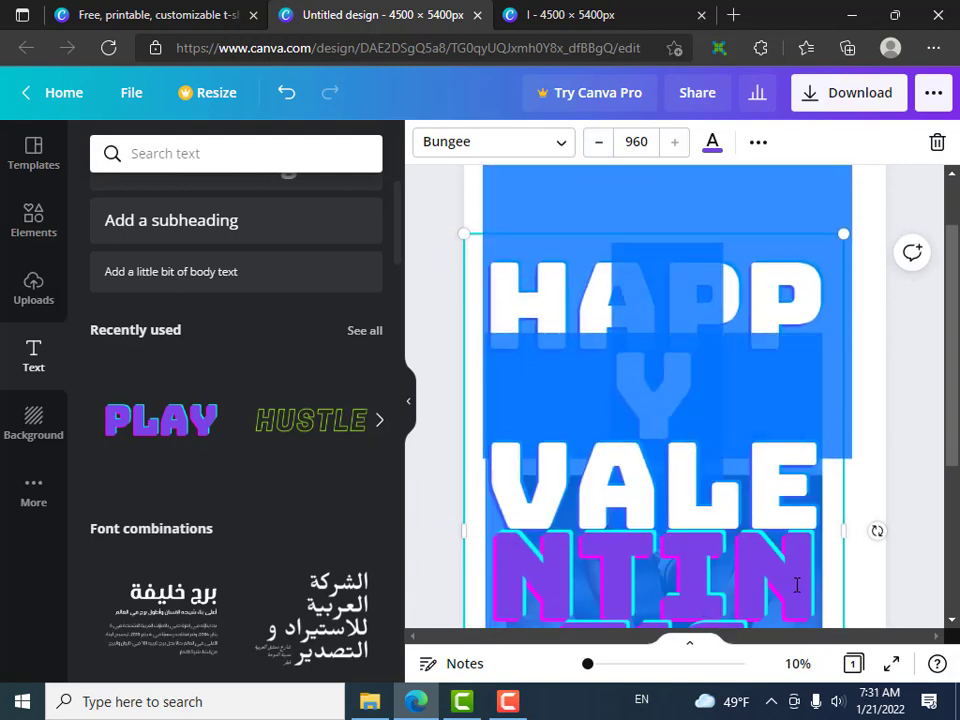
scroll(783, 620, down, 3)
drag(783, 638, 773, 511)
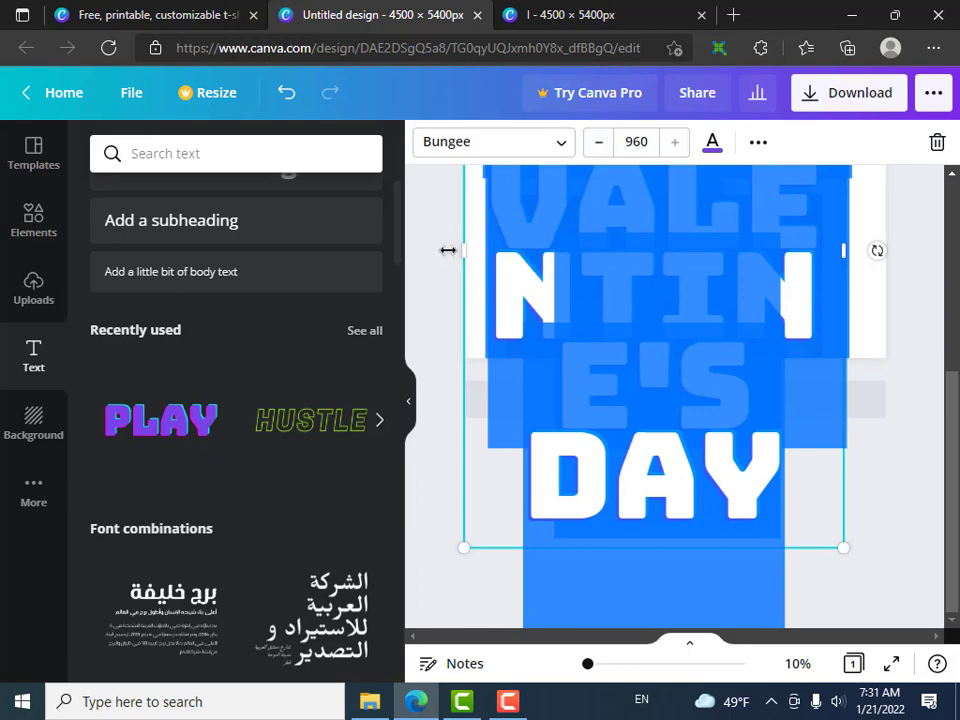
scroll(545, 280, up, 5)
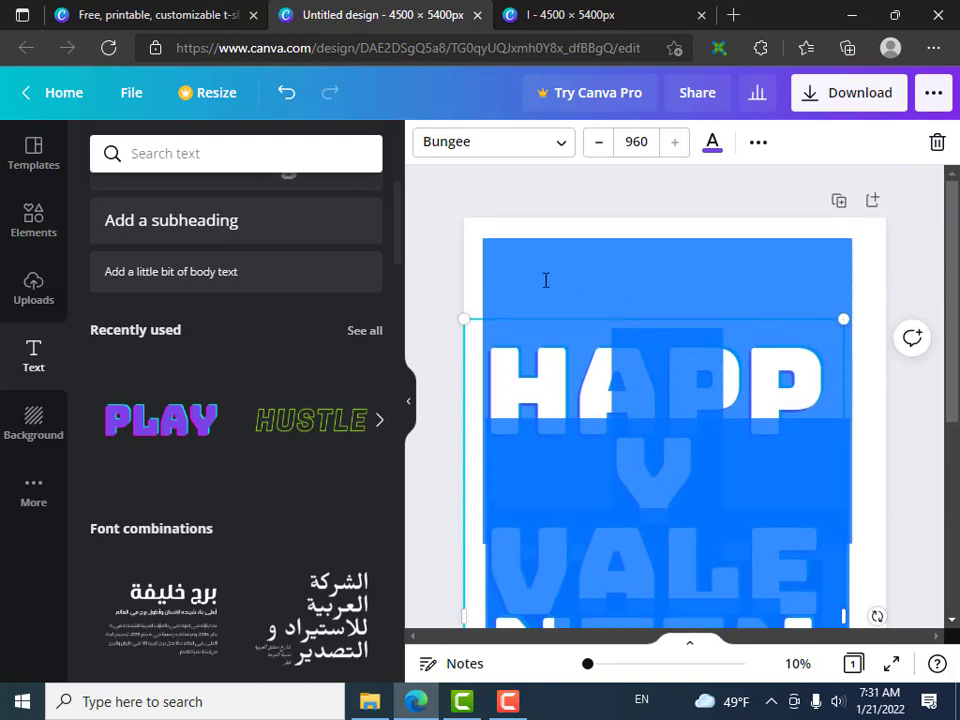
click(450, 205)
scroll(514, 358, down, 1)
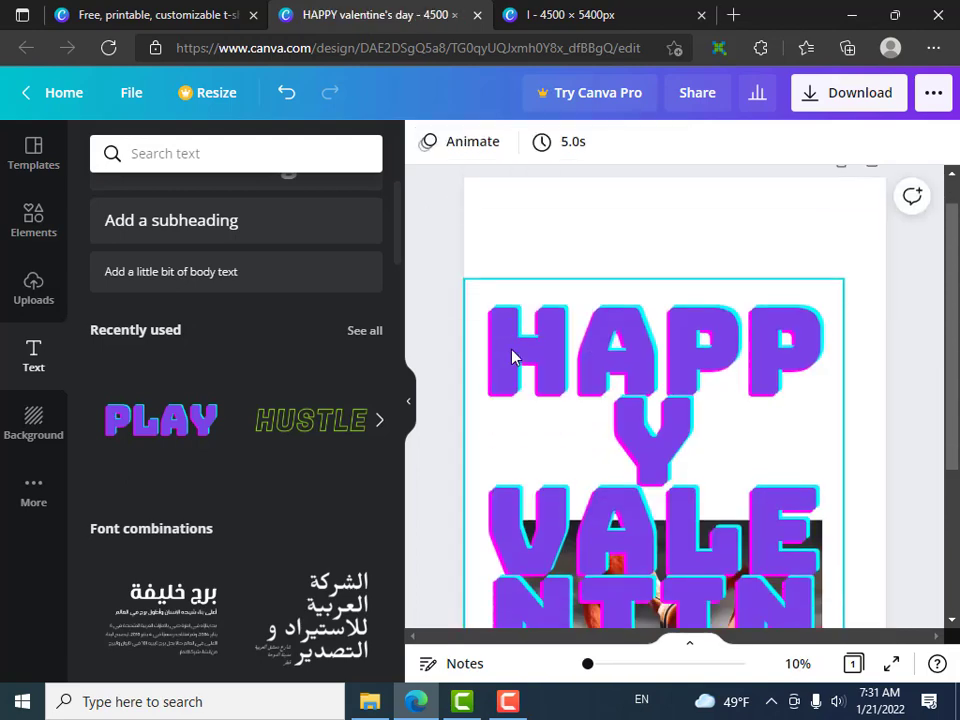
- Scale the HAPPY VALENTINE'S DAY text down to size 411 and widen its box so the words wrap onto three lines
click(629, 439)
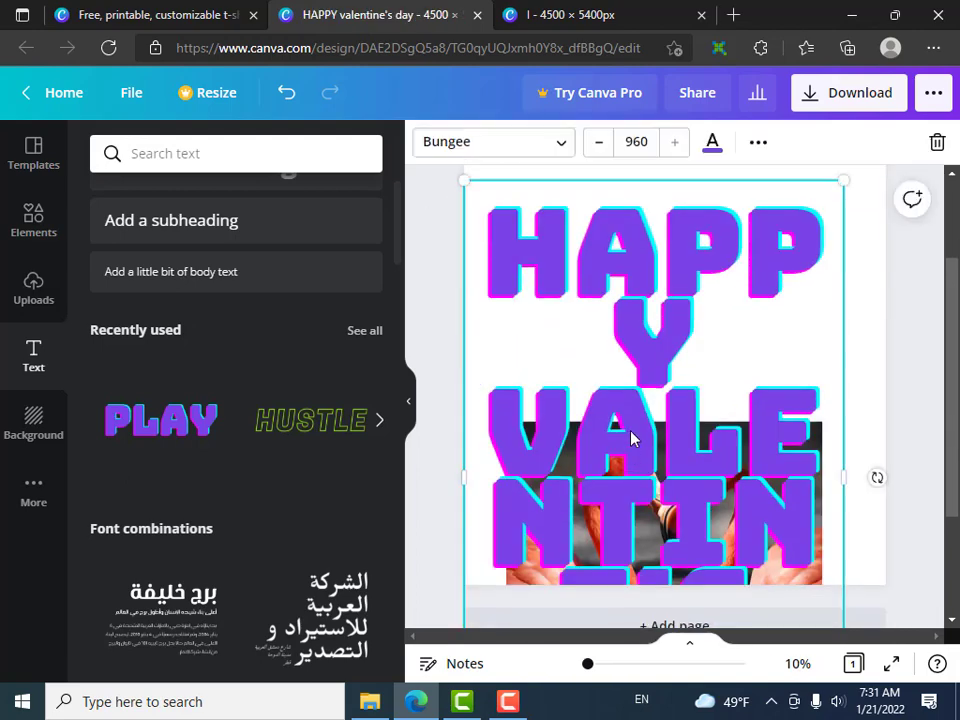
scroll(440, 450, down, 2)
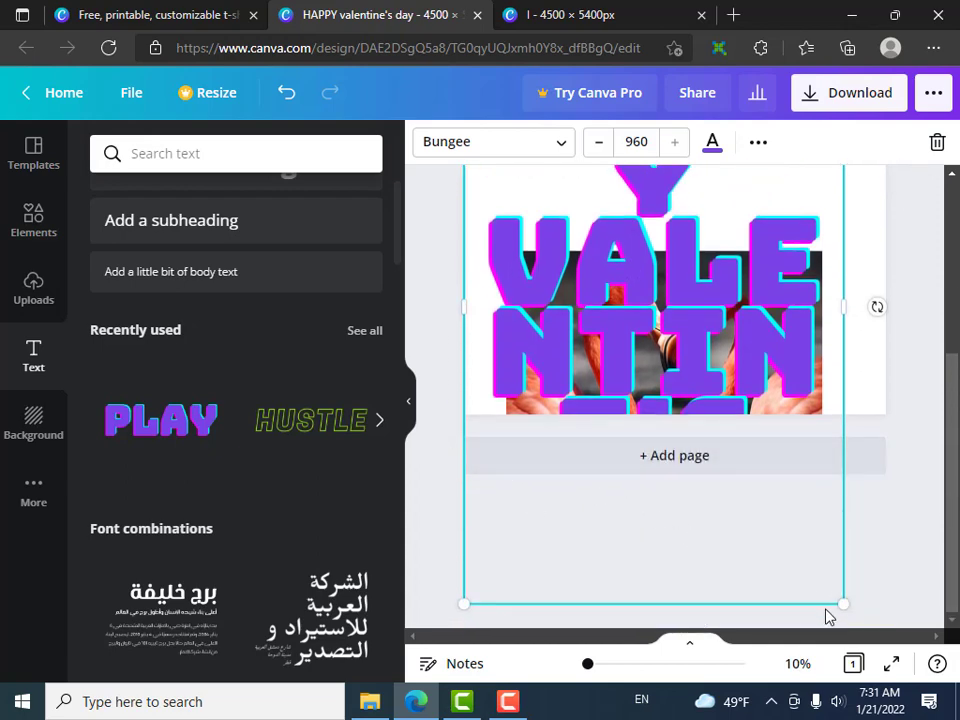
drag(843, 604, 711, 351)
scroll(724, 405, up, 3)
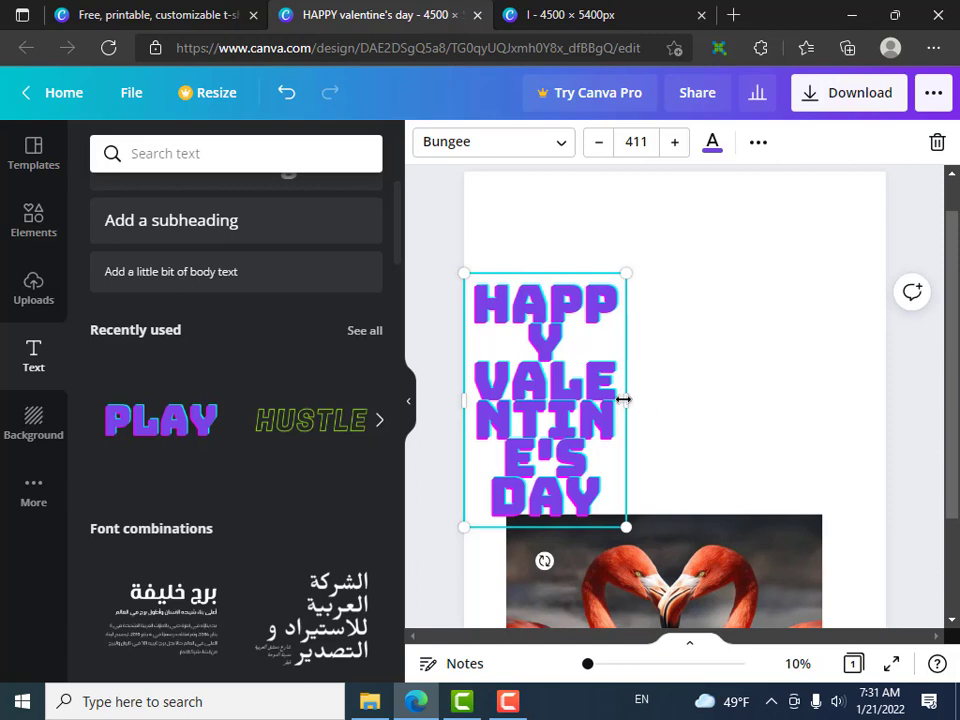
drag(623, 399, 842, 402)
- Widen the flamingo photo on both sides to span the full page width and deselect it
scroll(438, 467, down, 3)
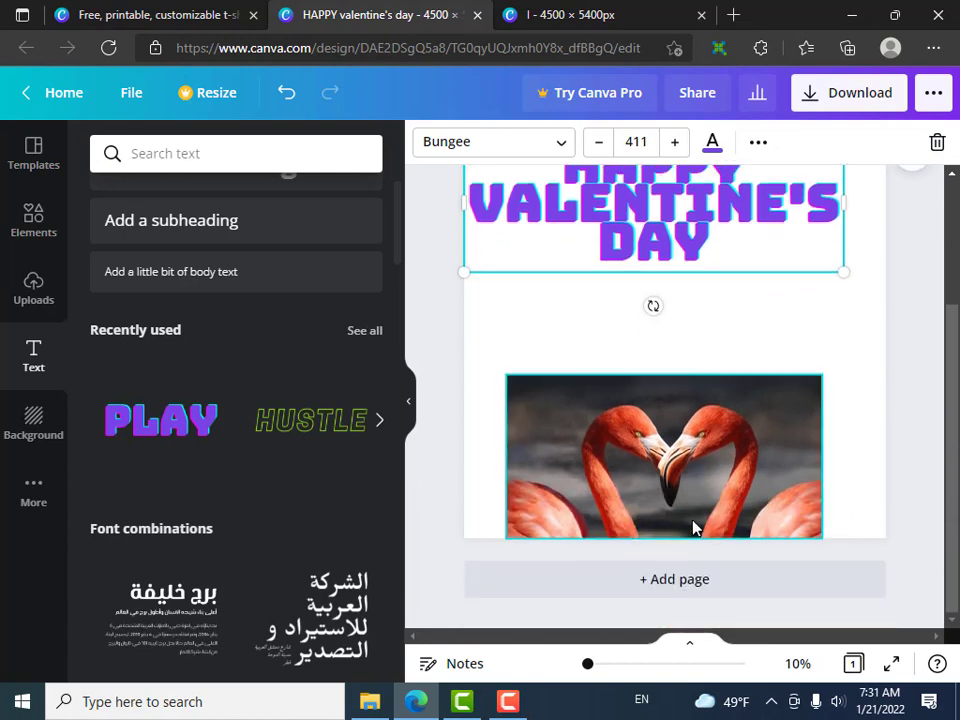
click(586, 447)
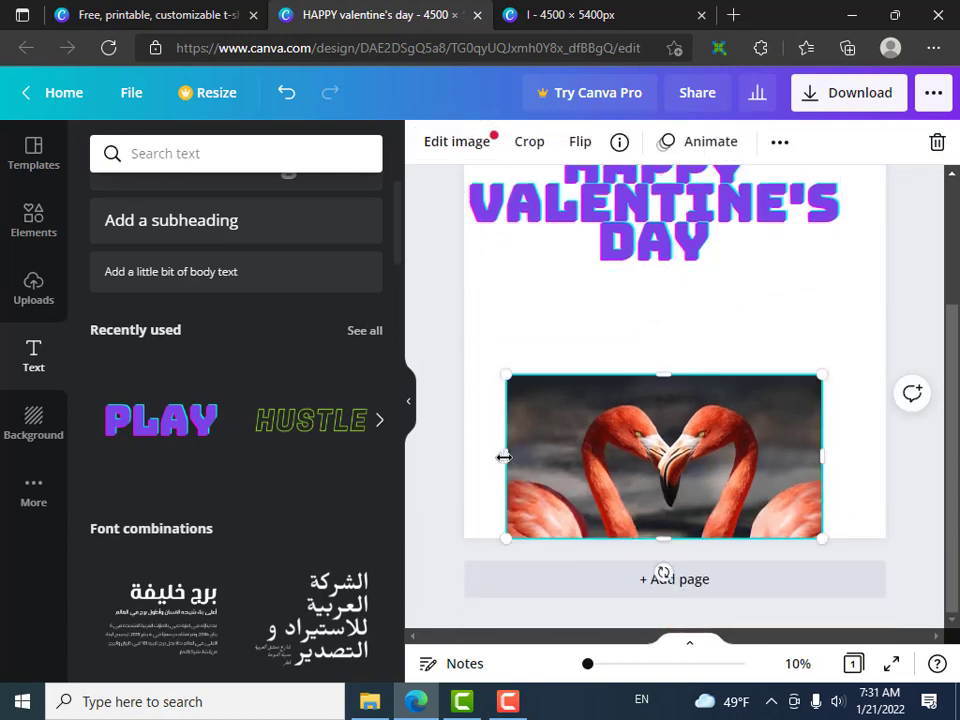
drag(504, 457, 483, 457)
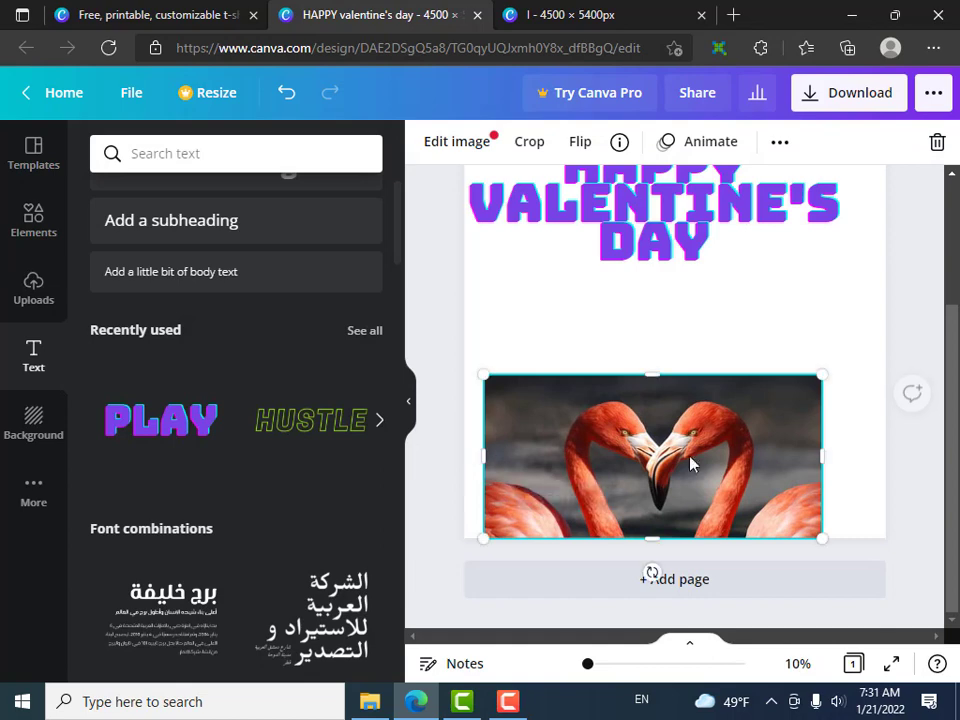
drag(830, 456, 886, 455)
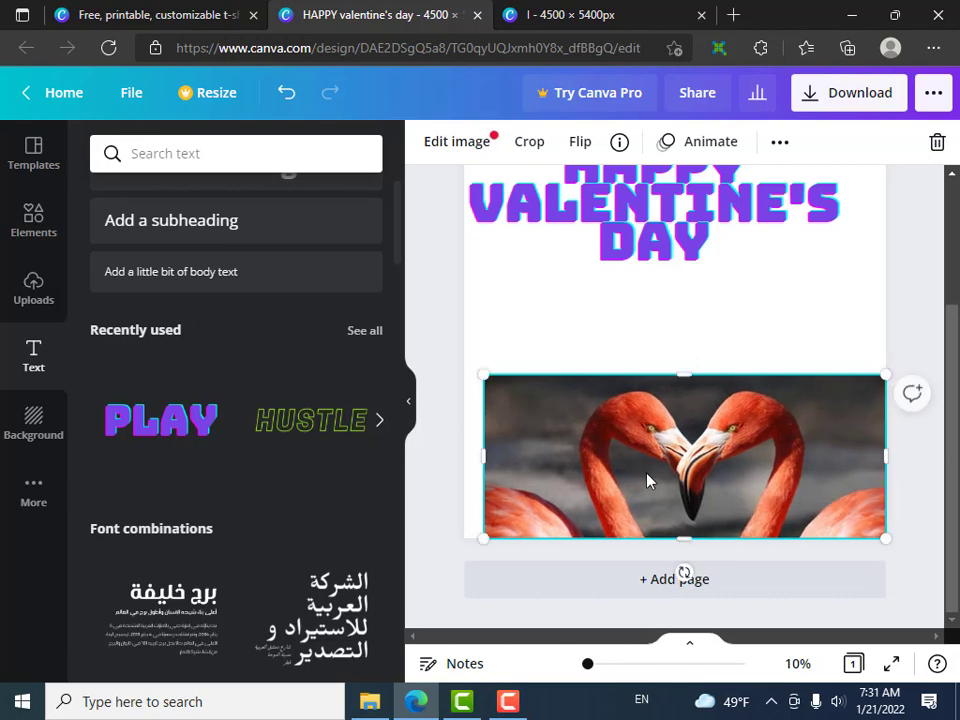
drag(484, 456, 465, 456)
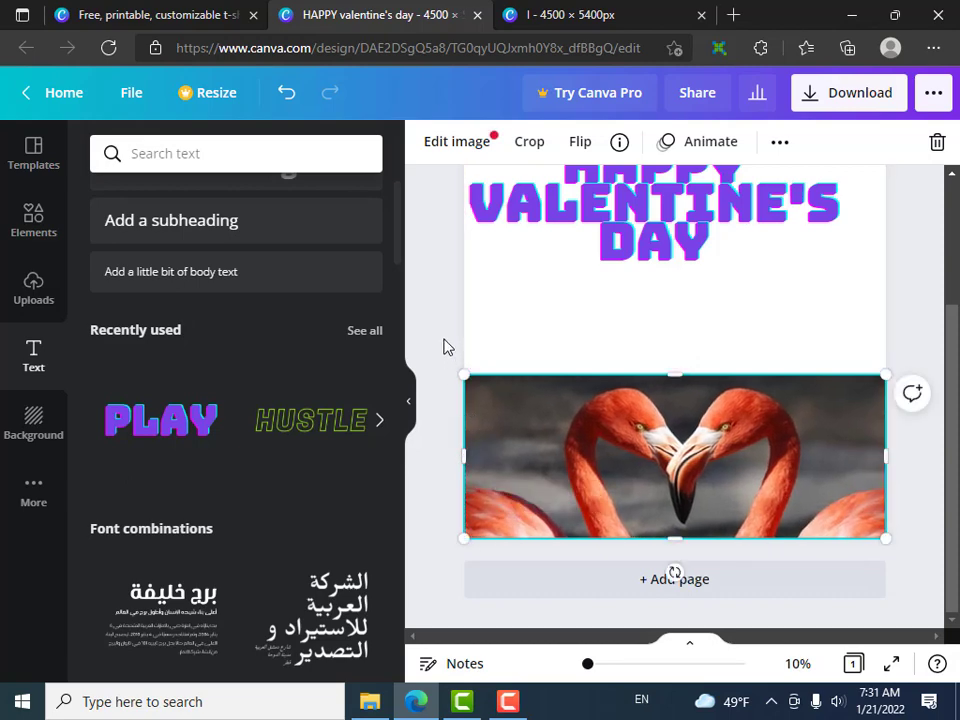
click(446, 346)
- Review the page layout and examine the arched VALENTINE'S DAY lettering on page 3 of the other 4500 × 5400px design
scroll(709, 433, up, 2)
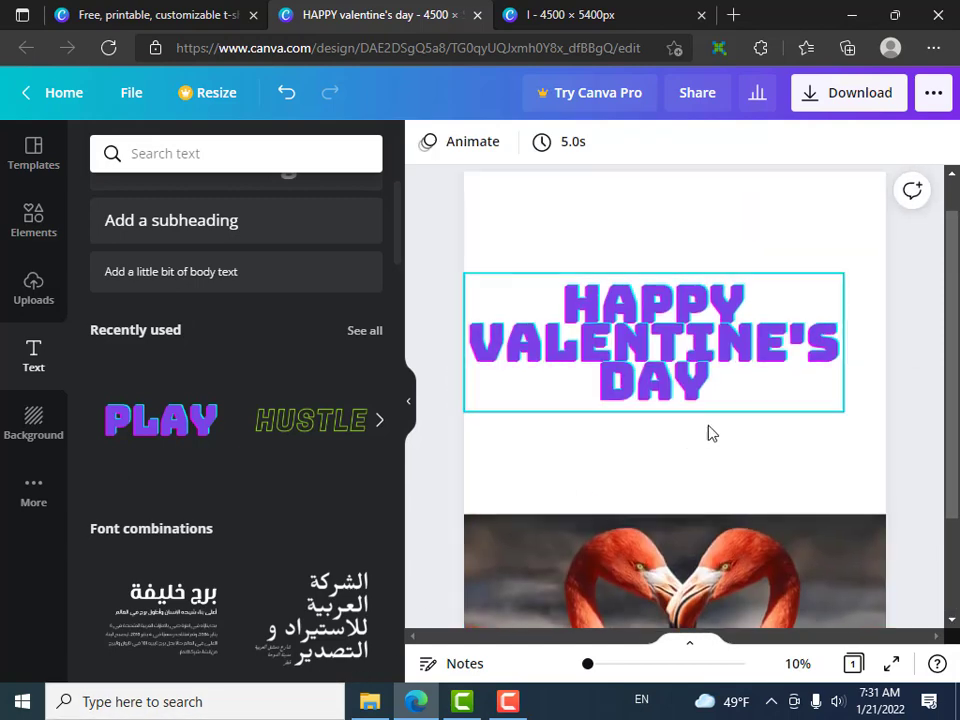
scroll(711, 438, down, 1)
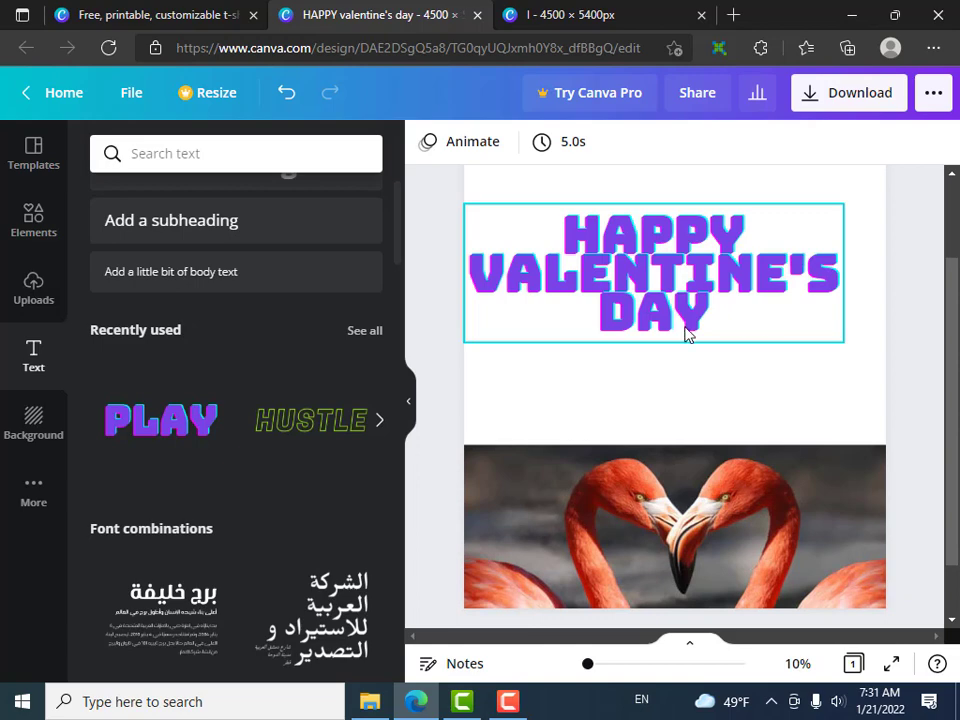
scroll(672, 448, down, 2)
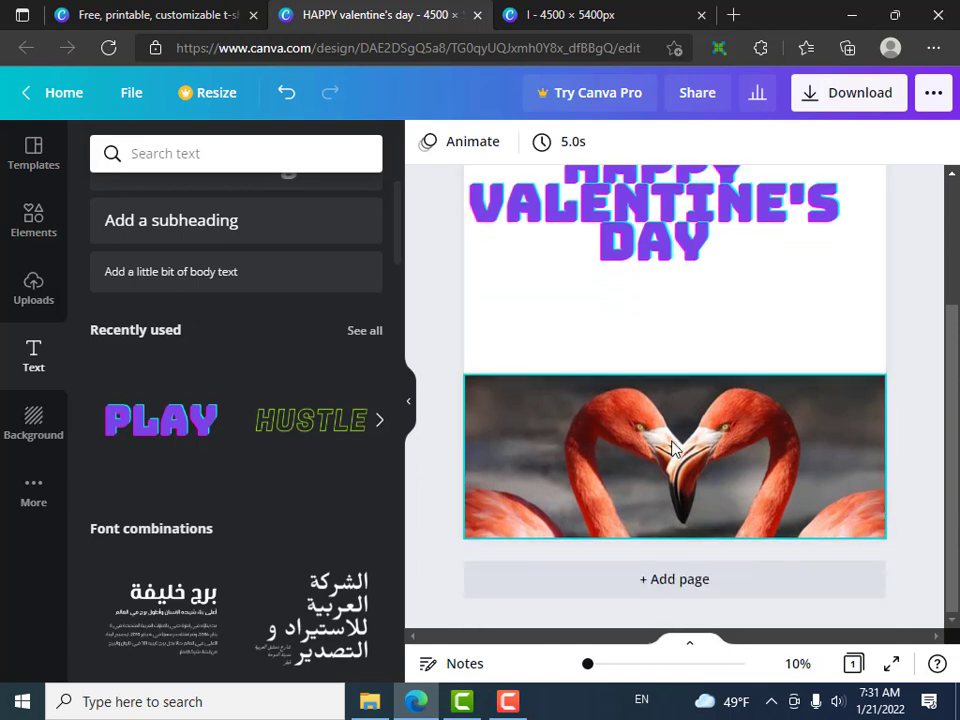
scroll(672, 448, up, 3)
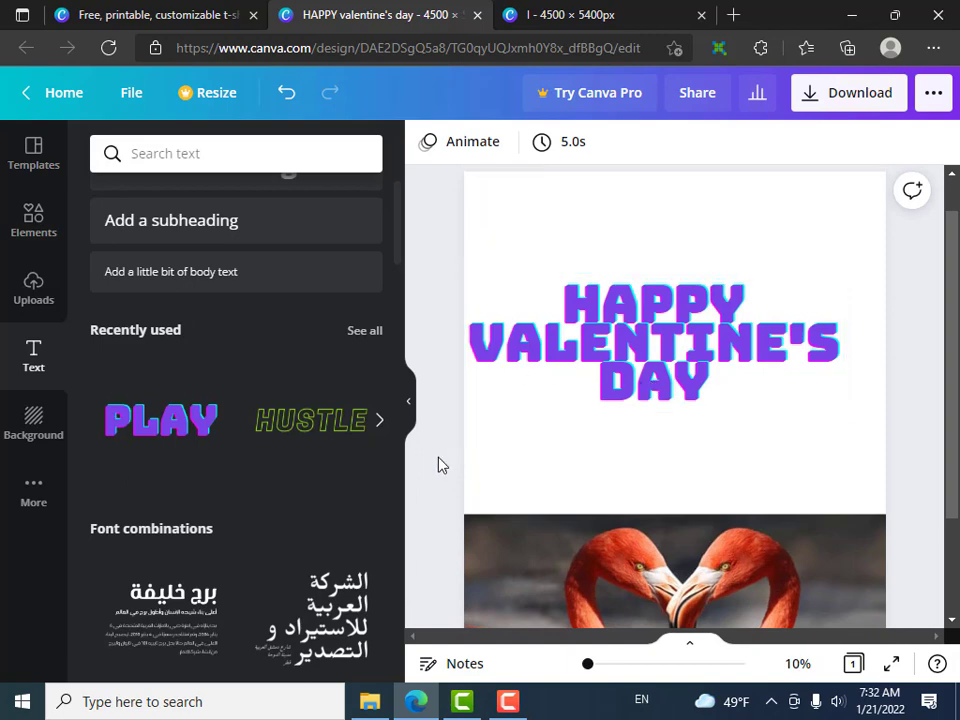
click(548, 14)
scroll(613, 377, down, 8)
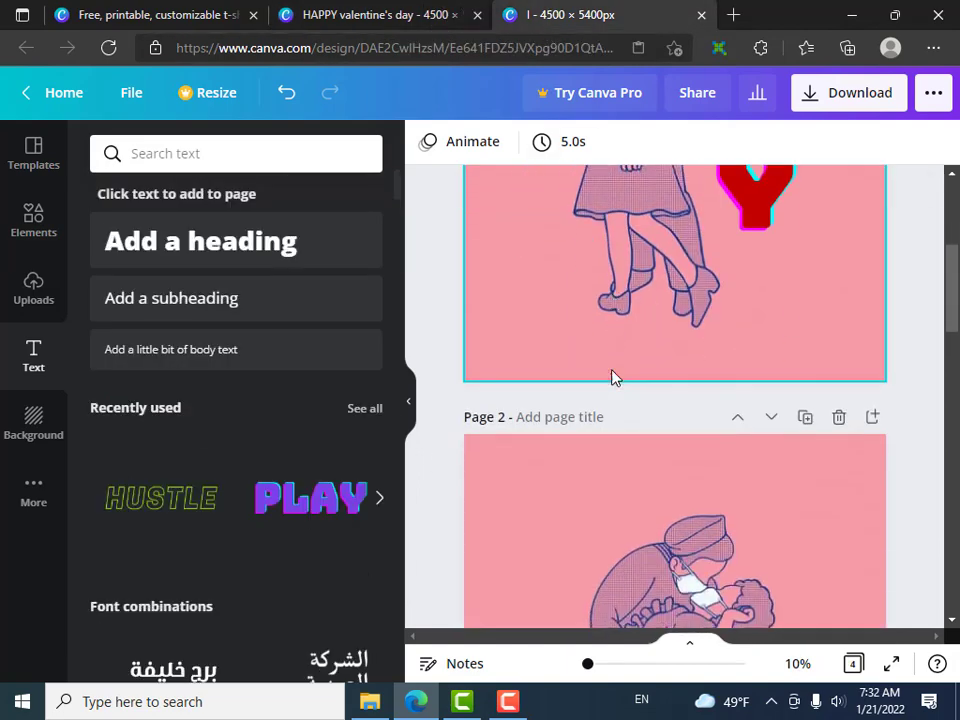
scroll(613, 377, down, 2)
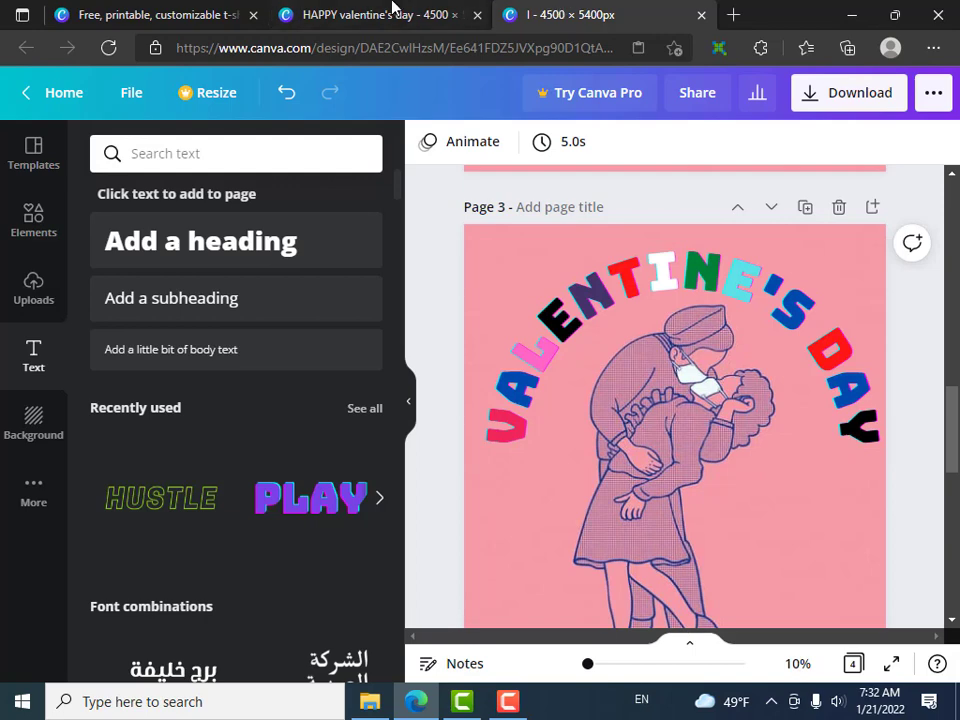
- Return to the HAPPY valentine's day design and reapply the Glitch effect to the whole text with its default settings
click(342, 10)
click(679, 395)
click(597, 317)
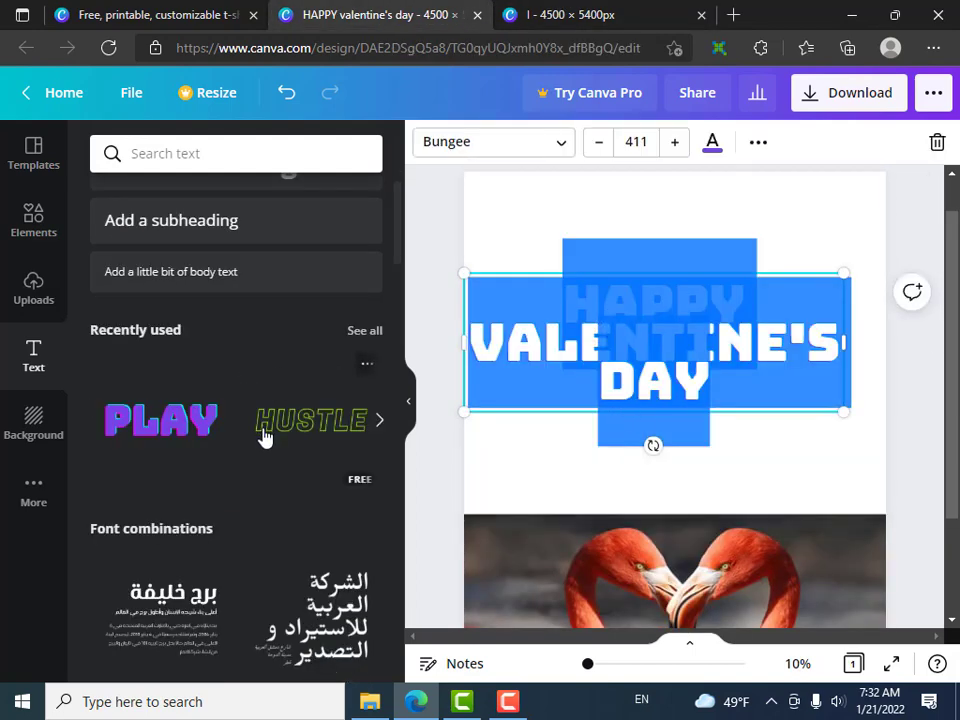
click(758, 146)
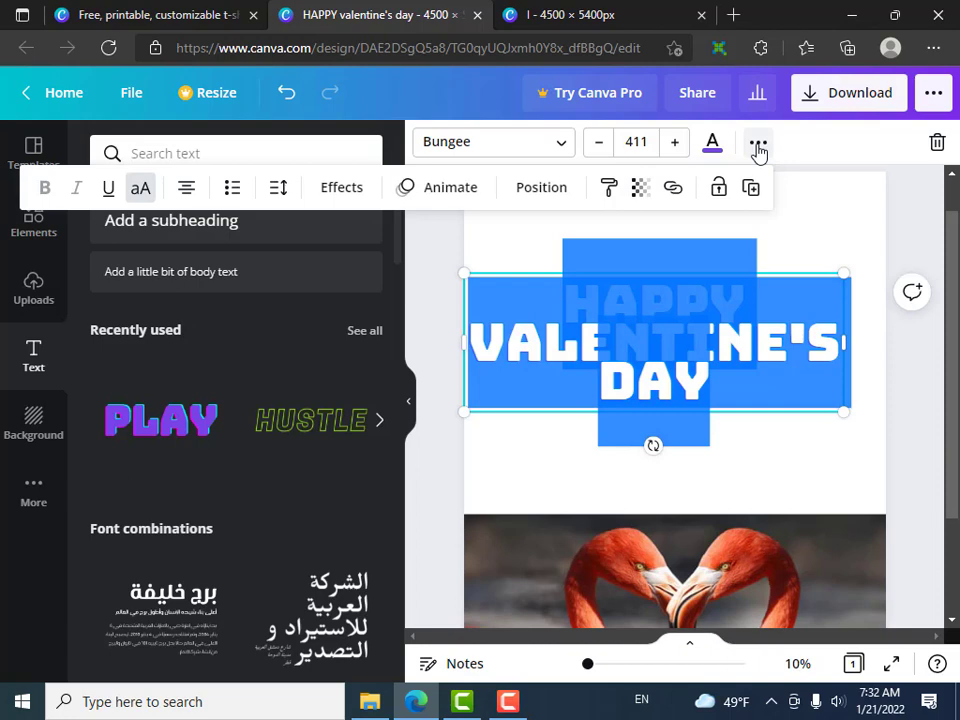
click(341, 189)
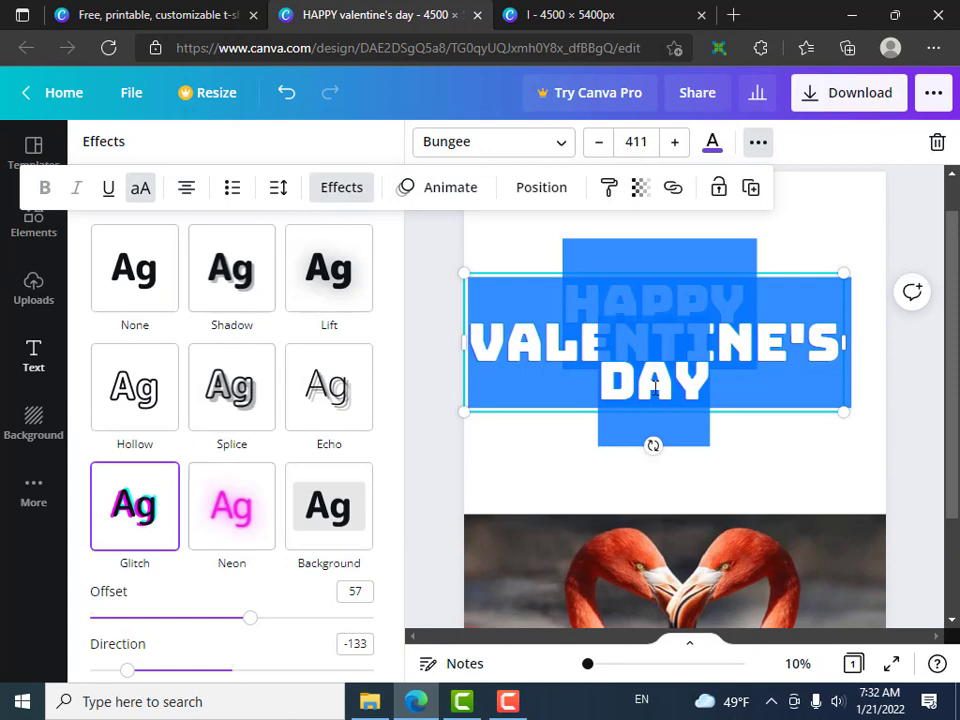
click(137, 507)
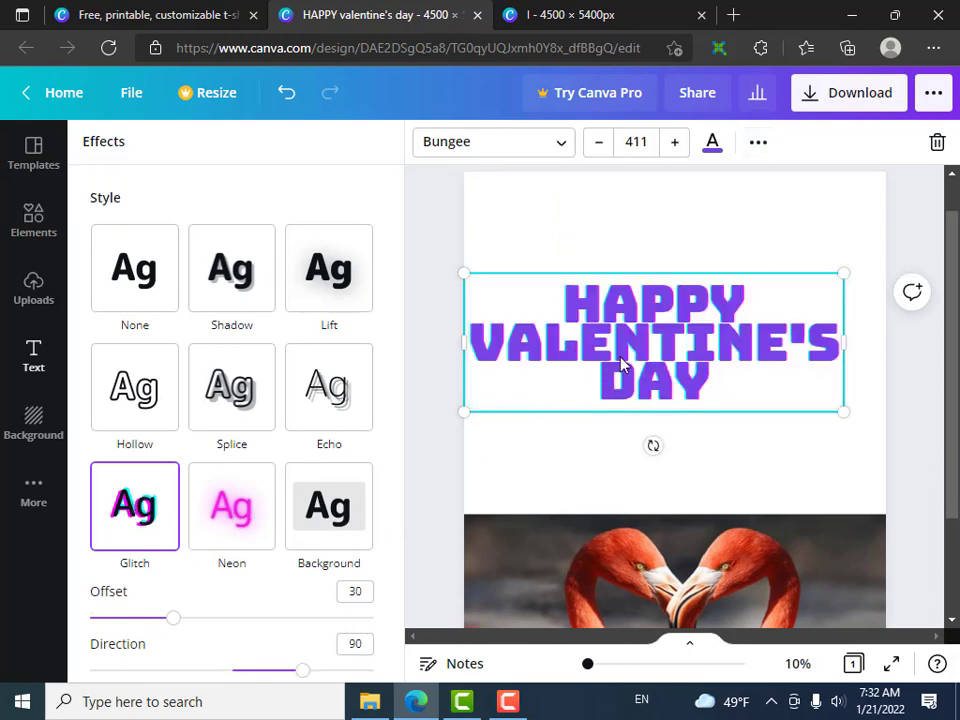
- Try the Neon and Background effects on the text and switch back to Glitch
double_click(468, 278)
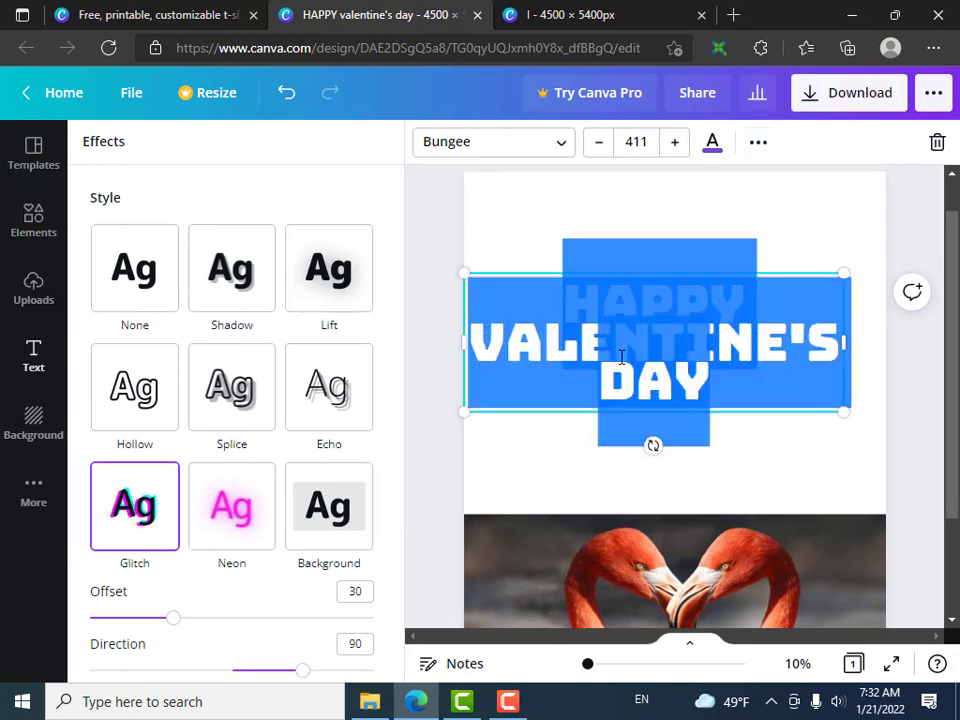
click(266, 492)
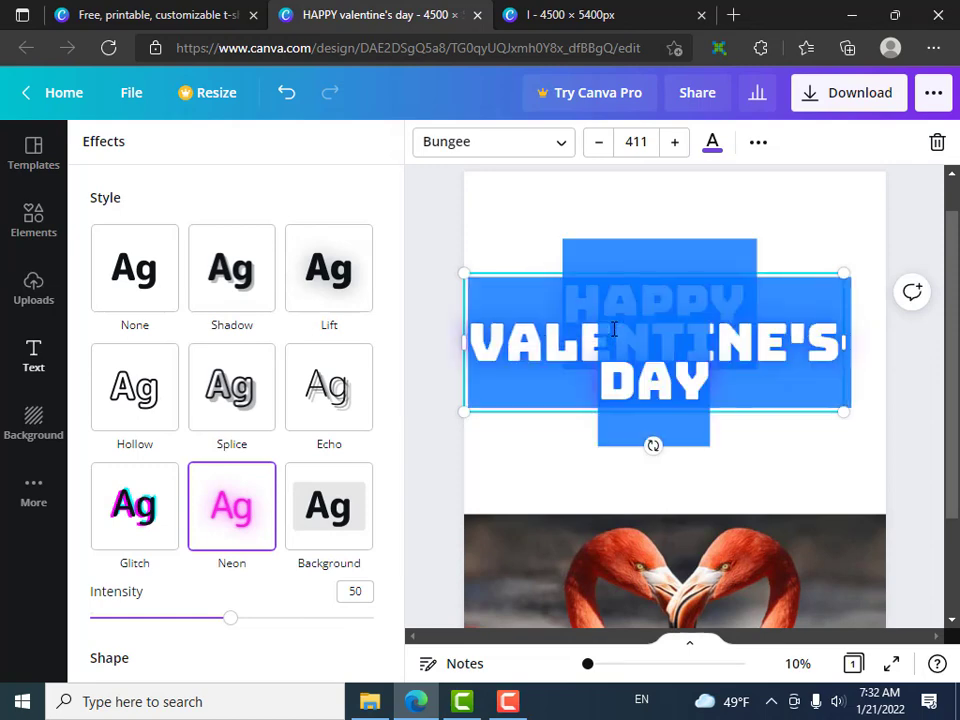
click(336, 506)
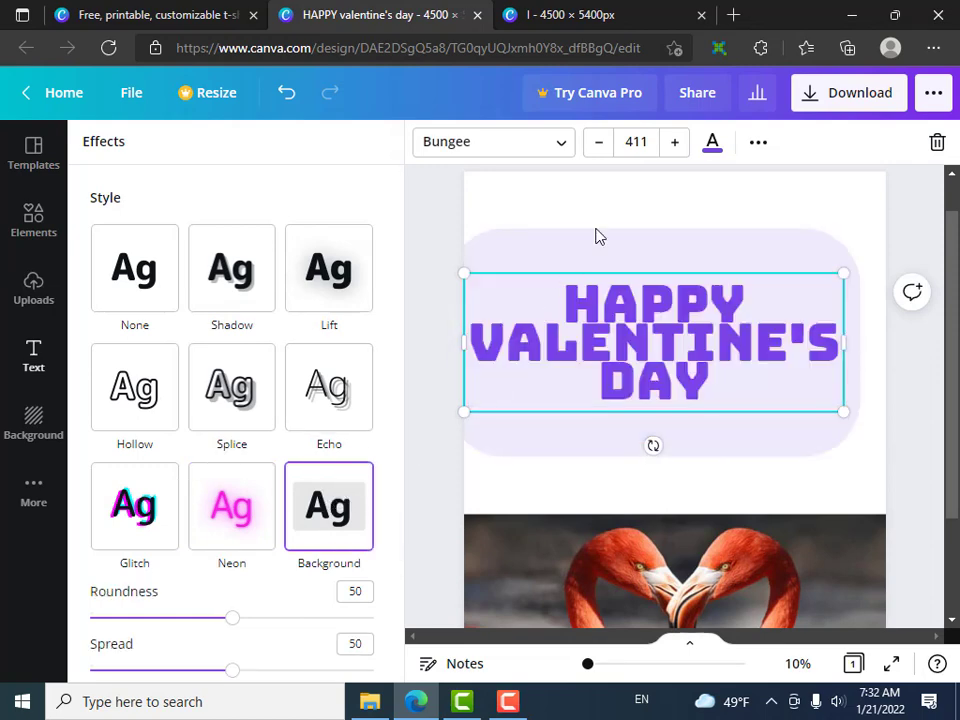
double_click(598, 337)
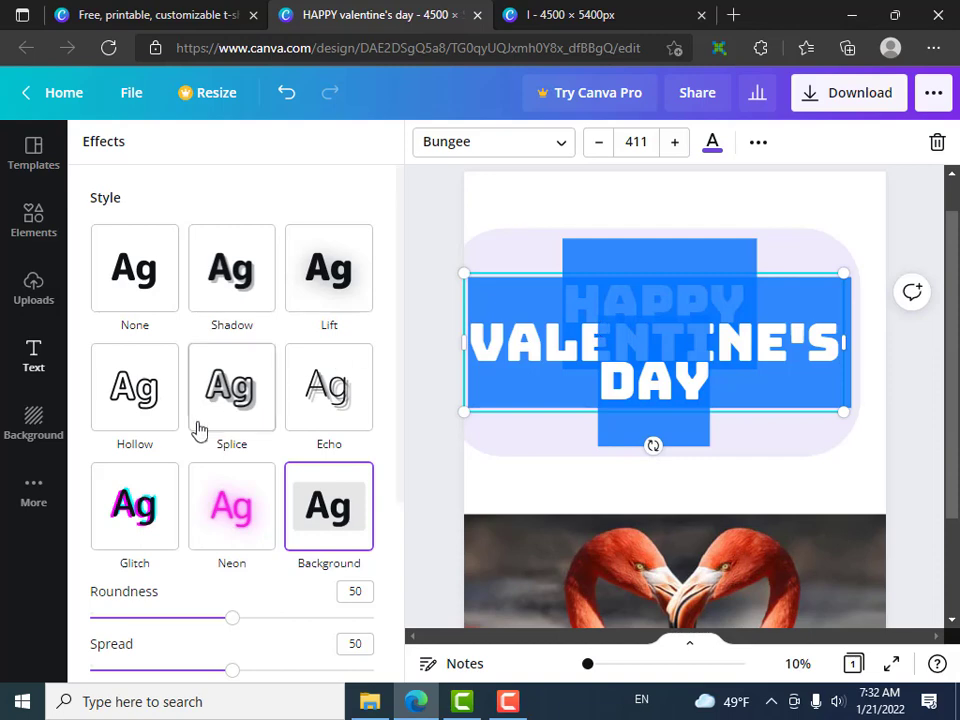
click(146, 503)
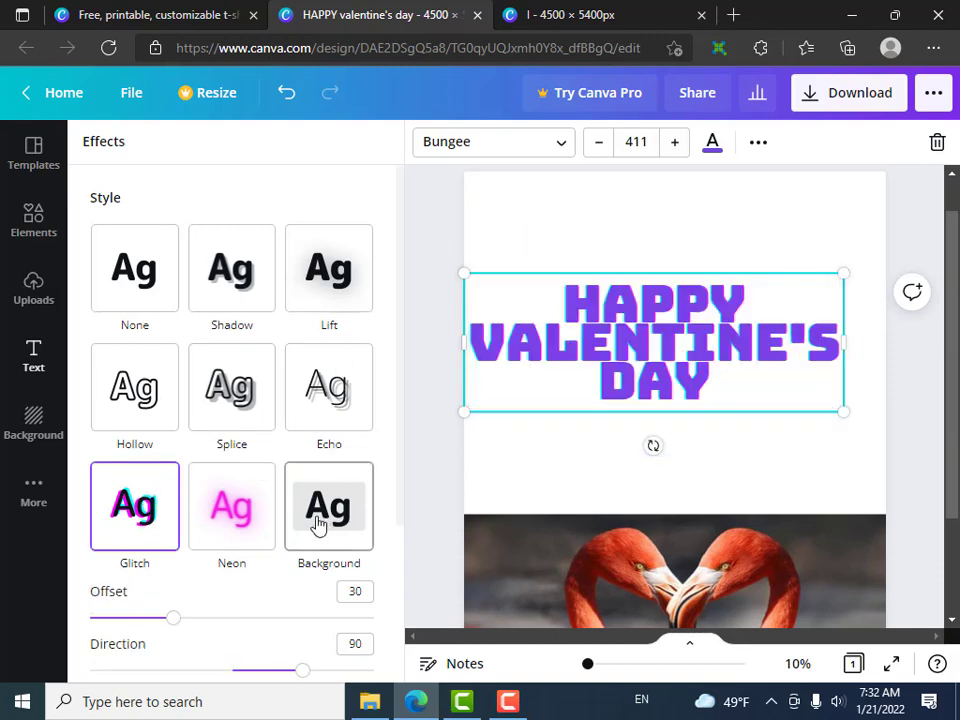
- Set the text's Glitch effect to offset 43 and direction 113
drag(177, 620, 210, 623)
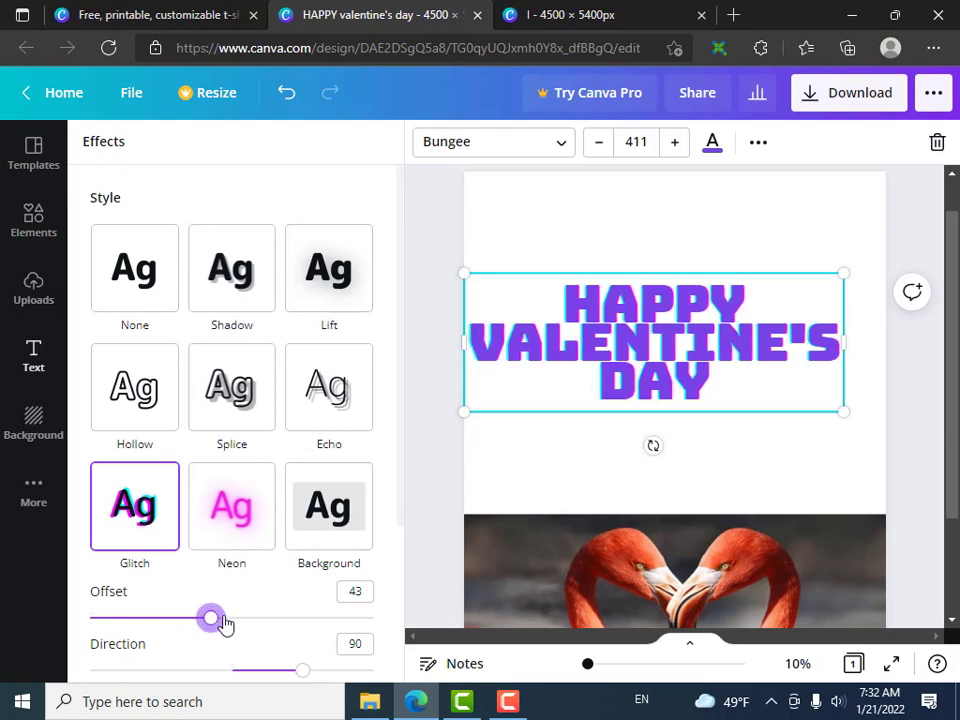
scroll(240, 622, down, 1)
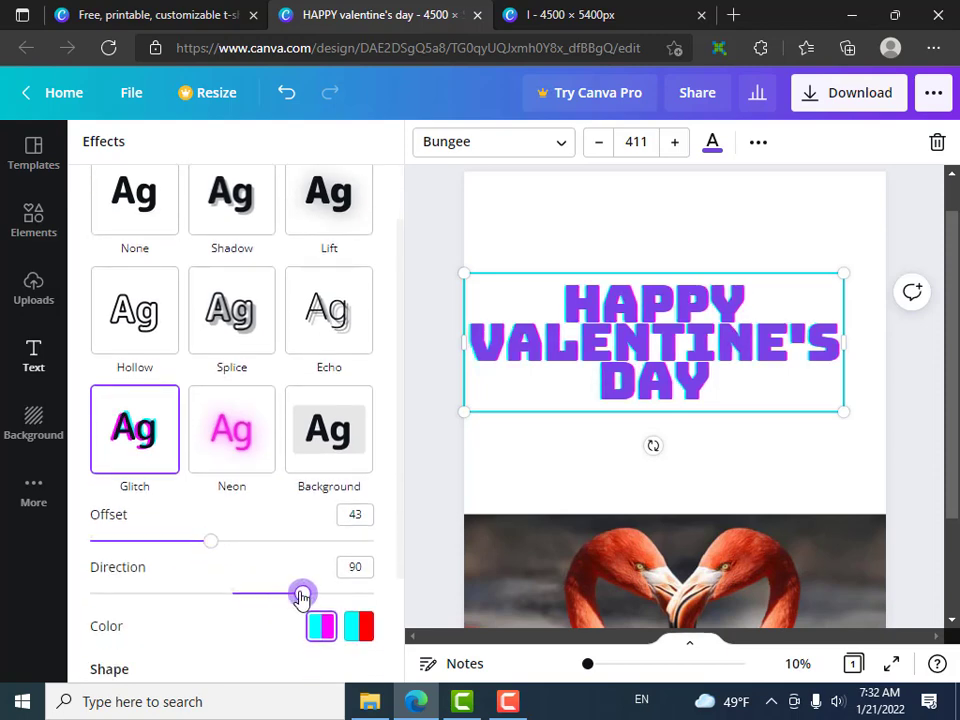
drag(302, 595, 322, 596)
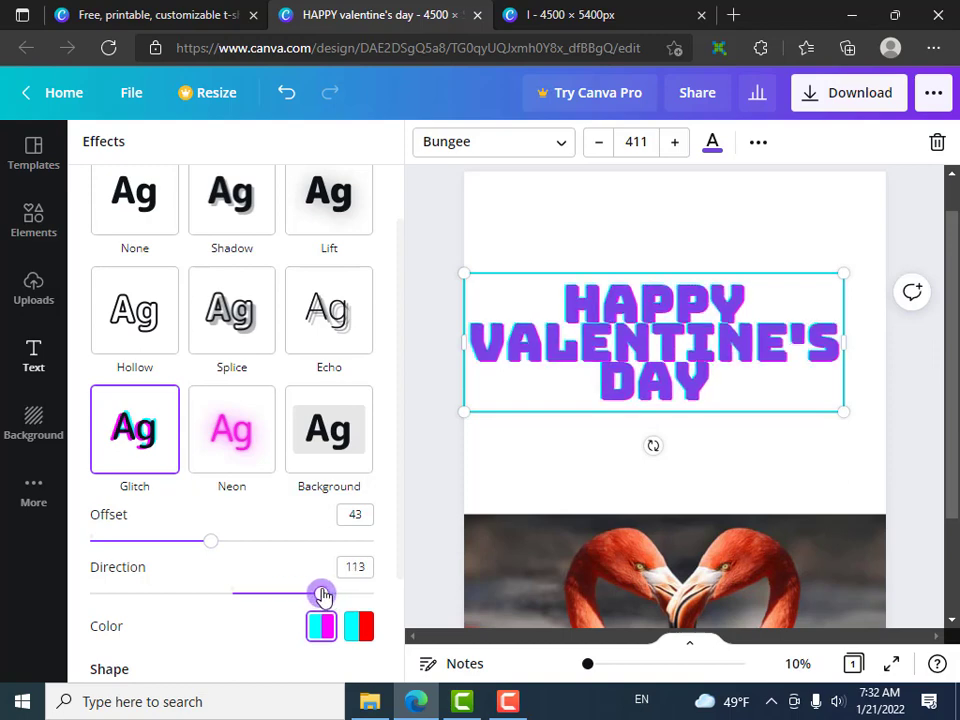
- Apply the Curve shape to the HAPPY VALENTINE'S DAY text so it arches above the flamingo photo
scroll(309, 573, down, 2)
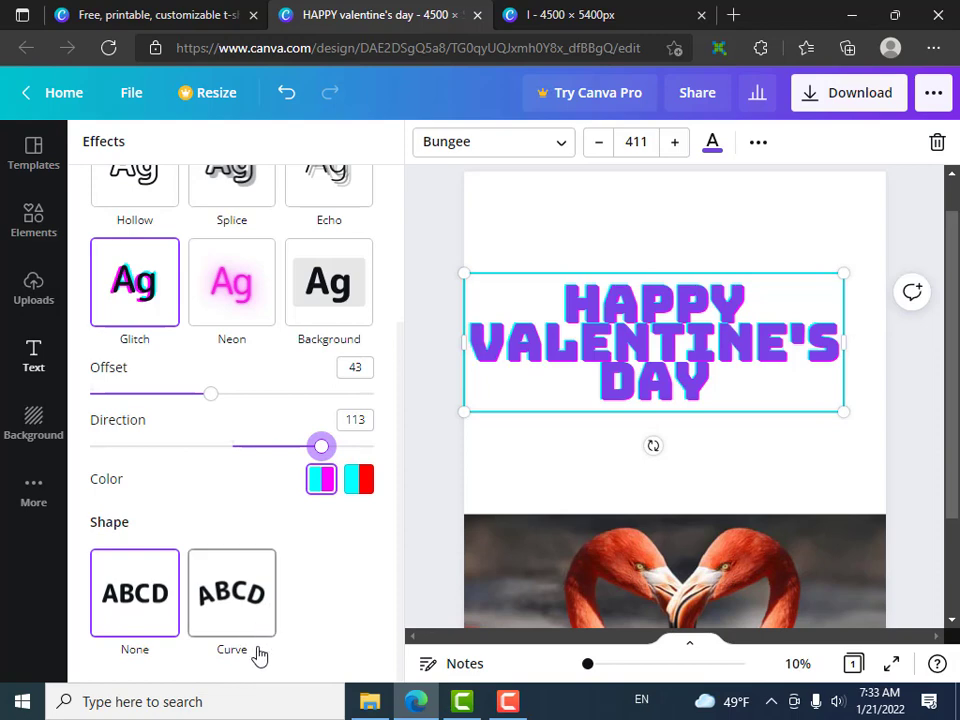
double_click(643, 341)
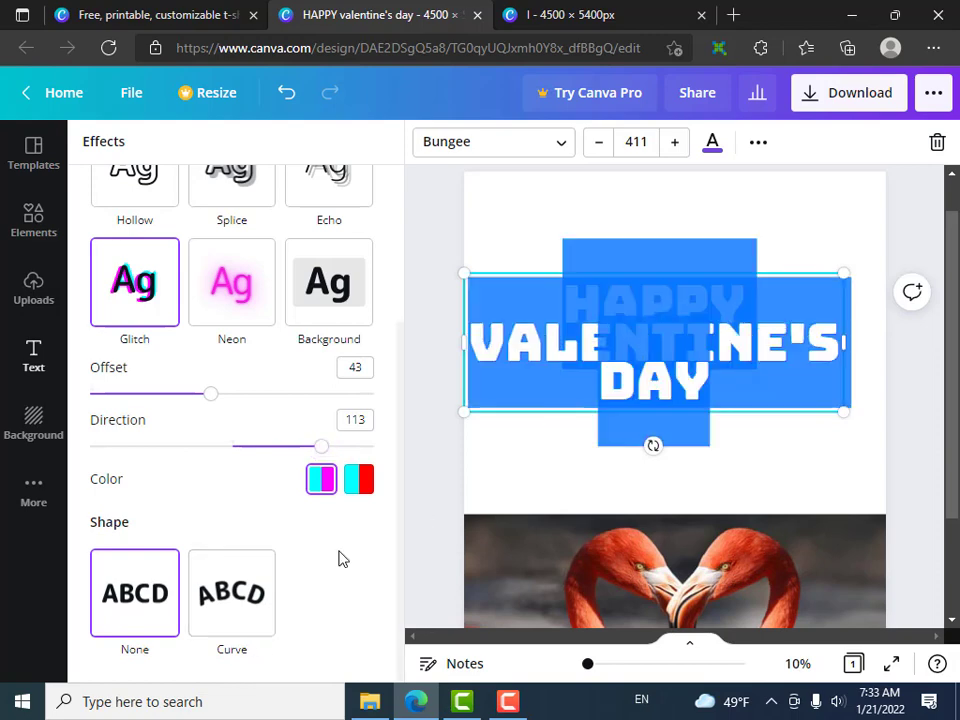
click(240, 622)
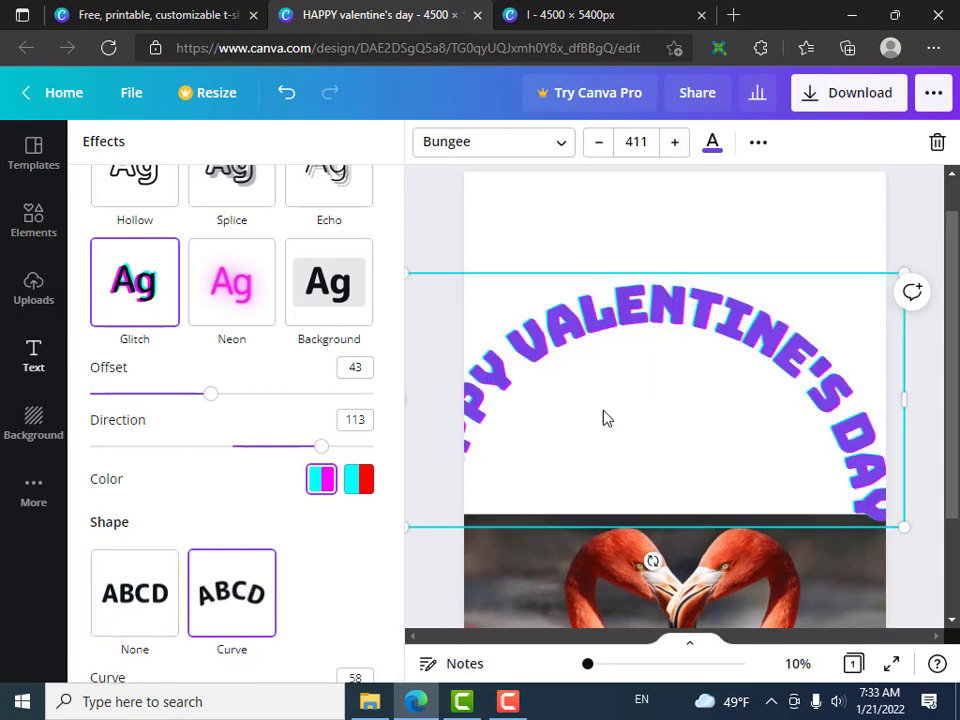
- Reduce the curved HAPPY VALENTINE'S DAY text's font size to 322 so the whole arch fits within the page width
scroll(759, 453, down, 3)
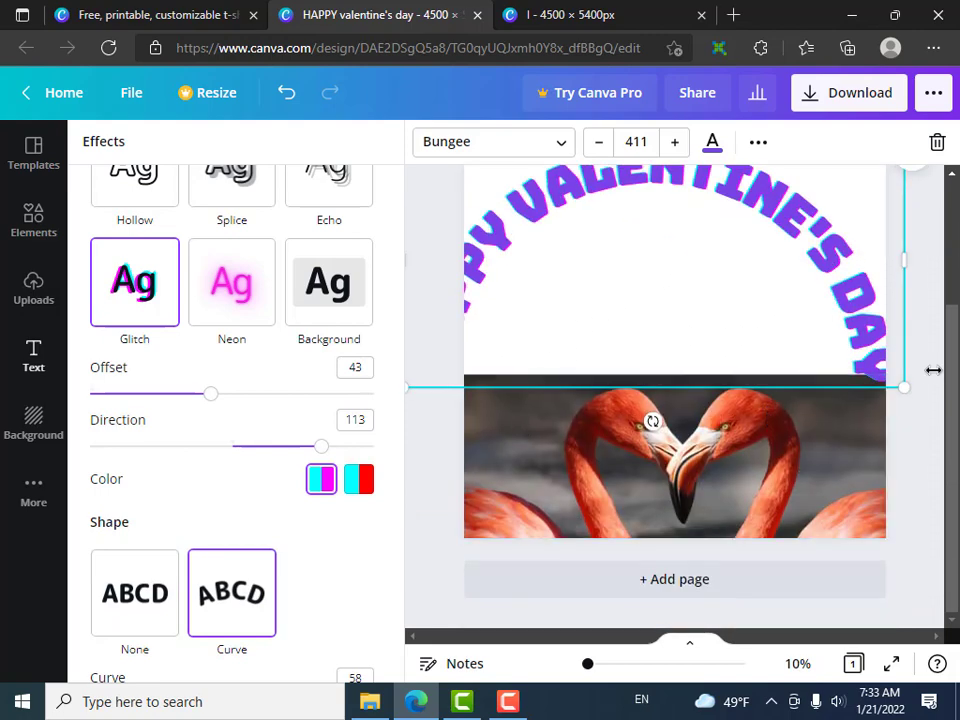
click(599, 143)
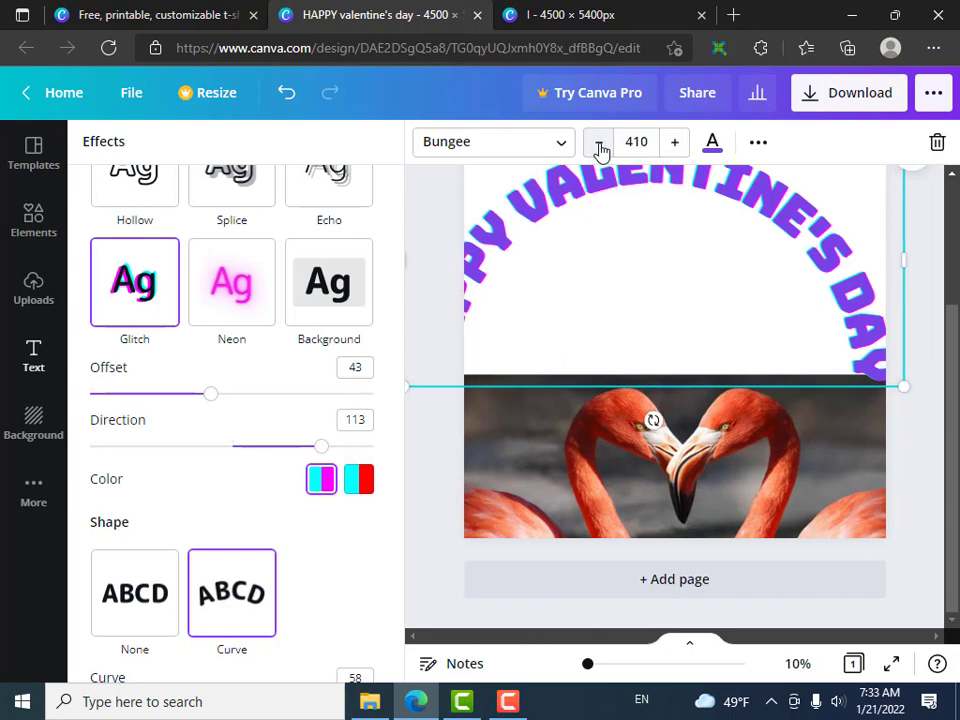
click(599, 143)
click(599, 143)
click(599, 143)
click(599, 143)
click(599, 143)
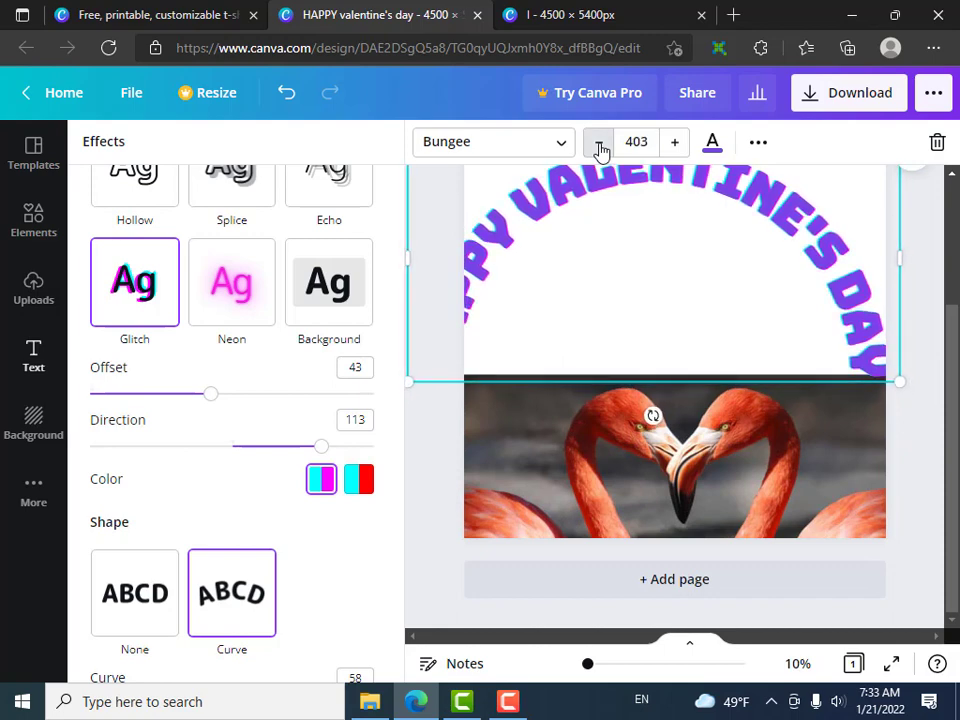
click(599, 143)
click(599, 143)
click(599, 143)
click(599, 143)
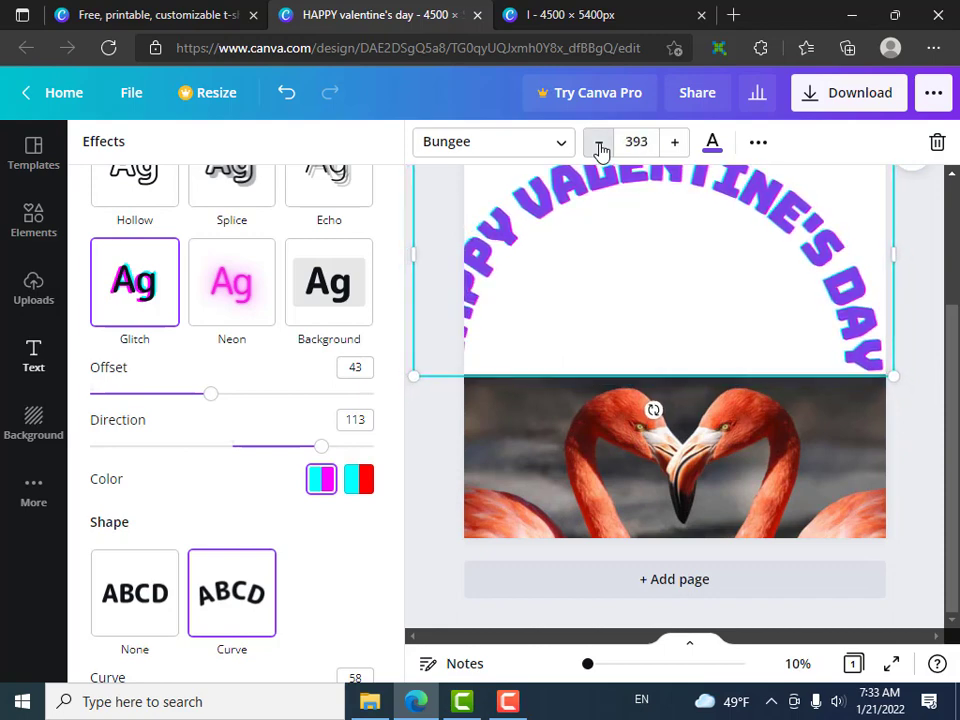
click(599, 143)
click(599, 143)
click(599, 143)
click(599, 143)
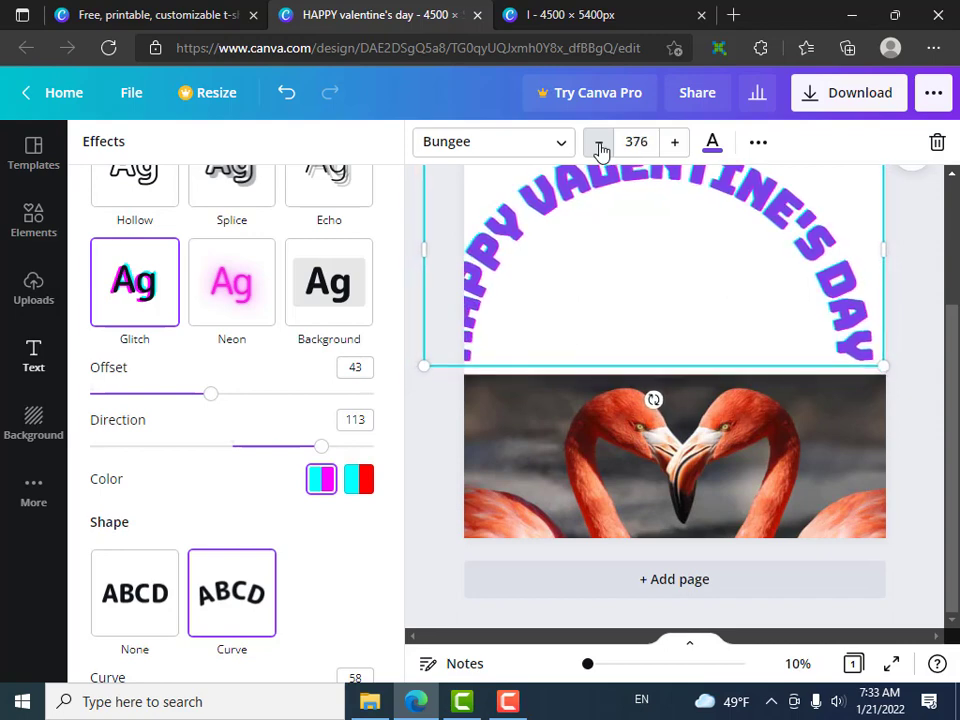
click(599, 143)
click(599, 143)
click(599, 143)
click(599, 143)
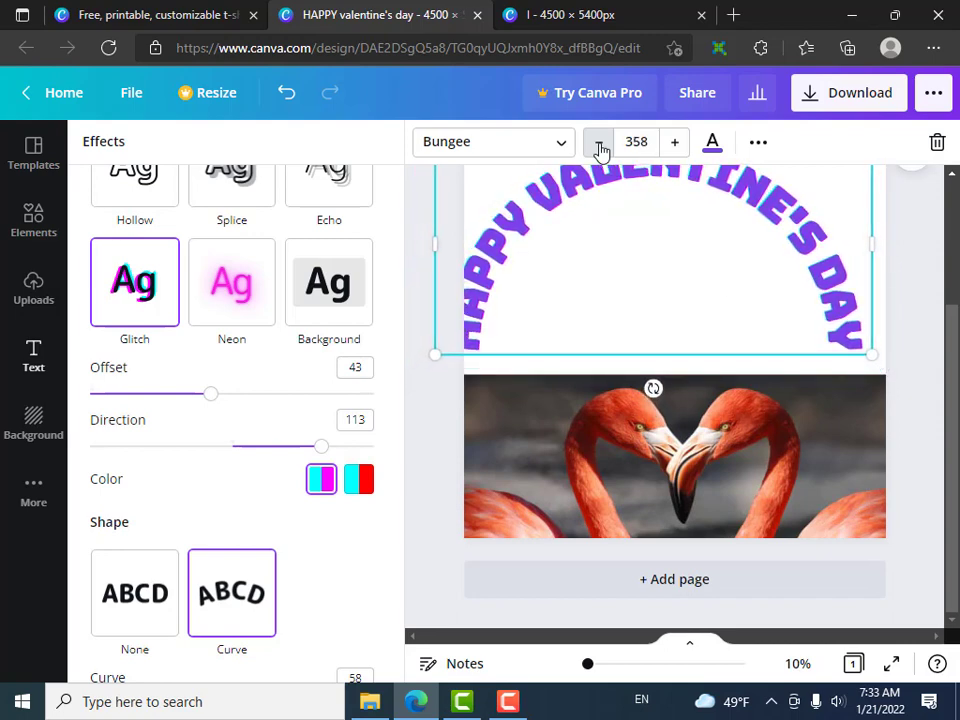
click(599, 143)
click(599, 143)
click(599, 143)
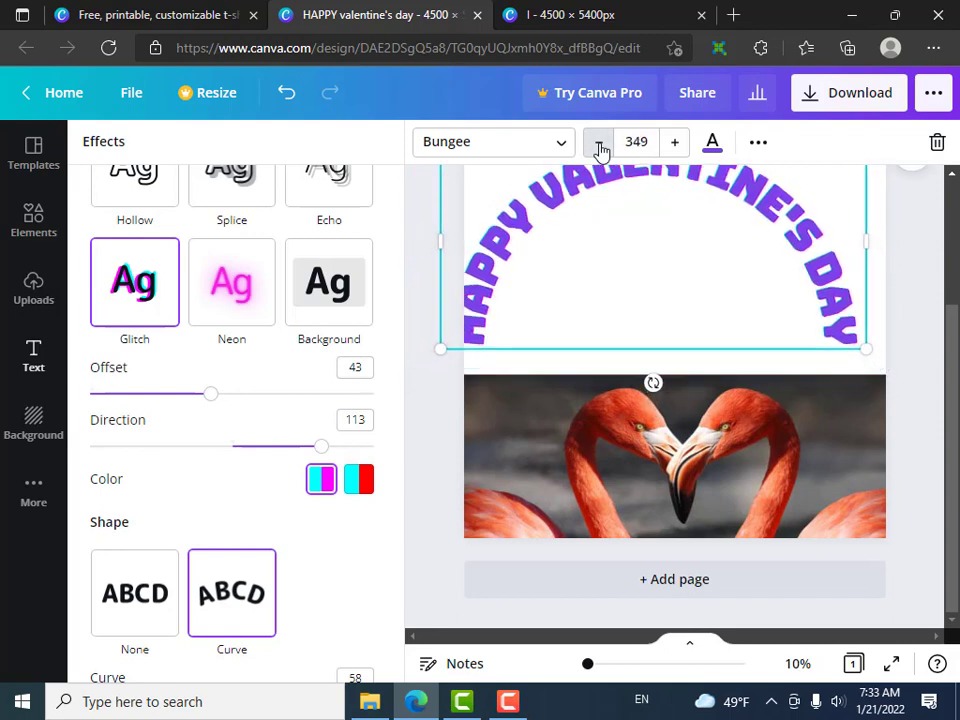
click(599, 143)
click(599, 143)
click(599, 143)
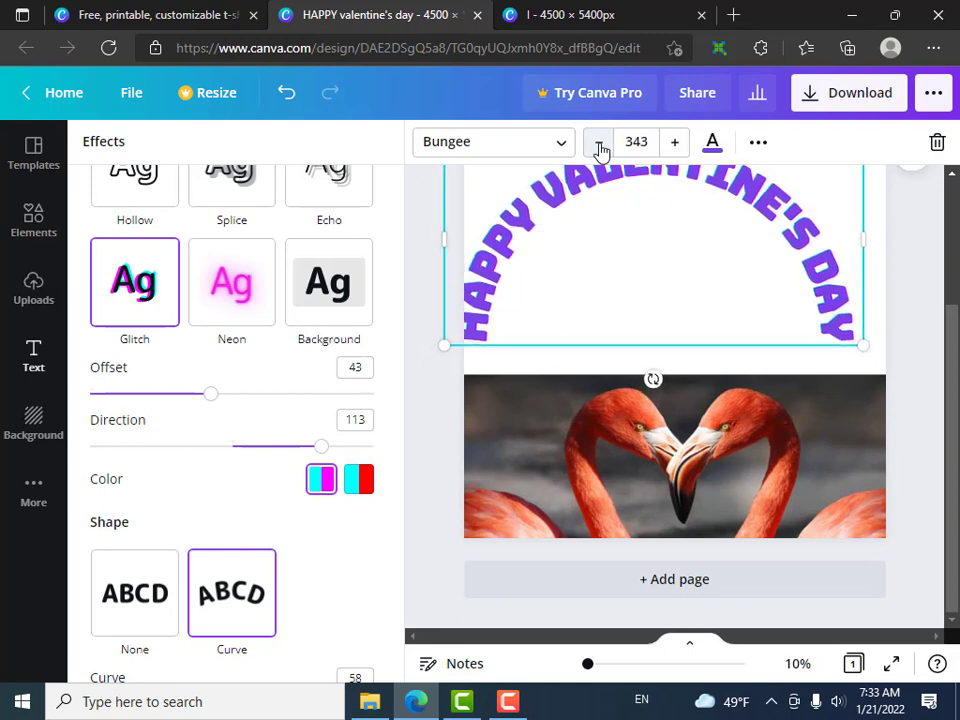
click(599, 143)
click(599, 143)
click(599, 143)
click(599, 143)
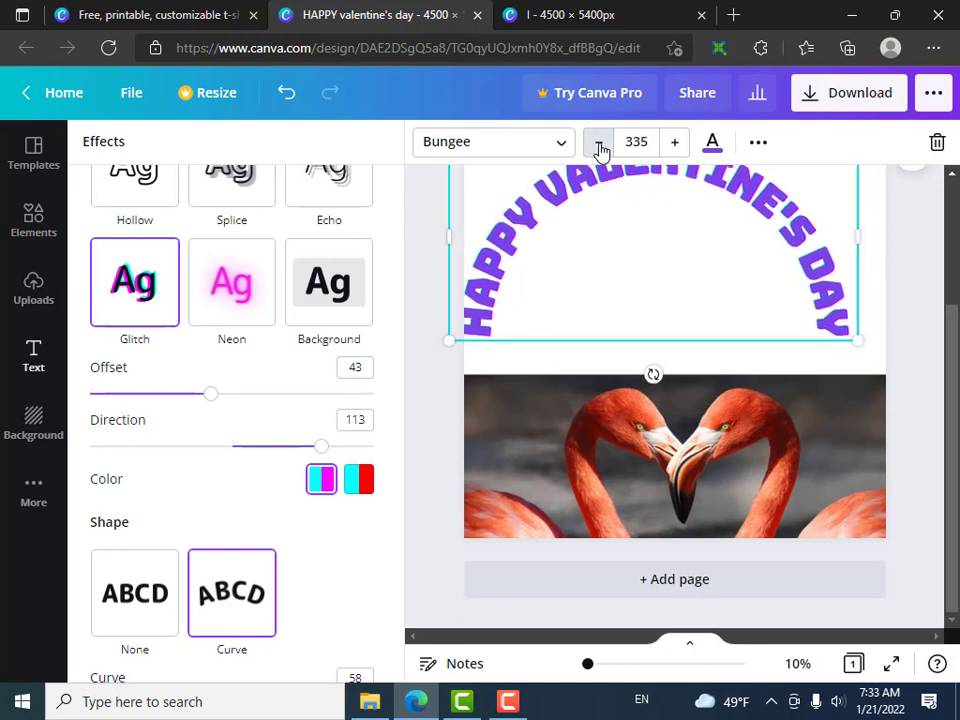
click(599, 143)
click(599, 143)
click(599, 143)
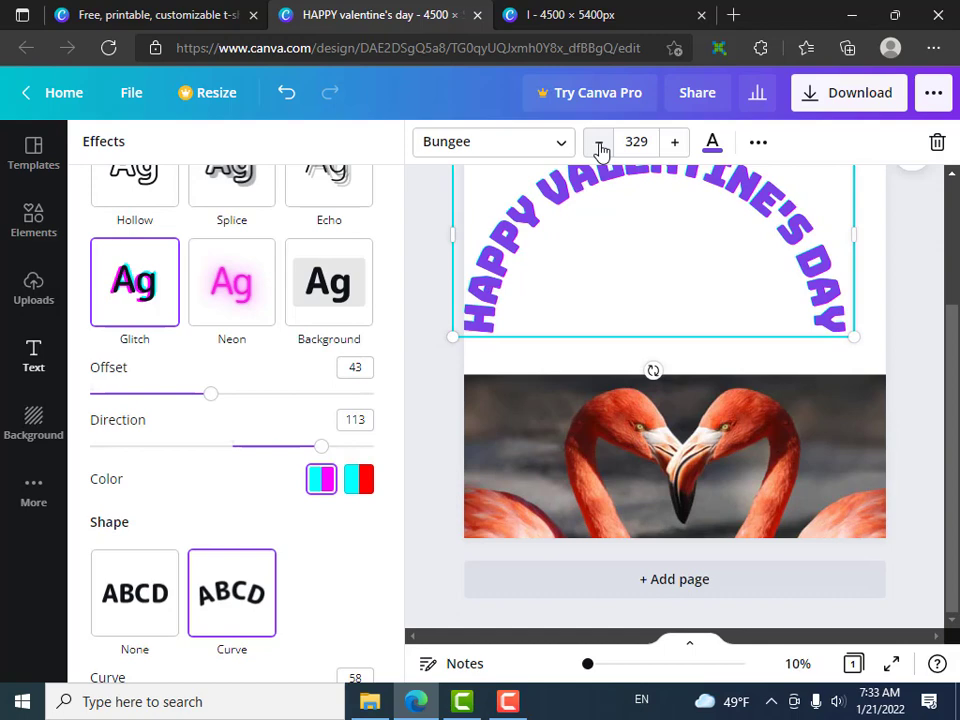
click(599, 143)
click(599, 143)
click(599, 143)
click(599, 143)
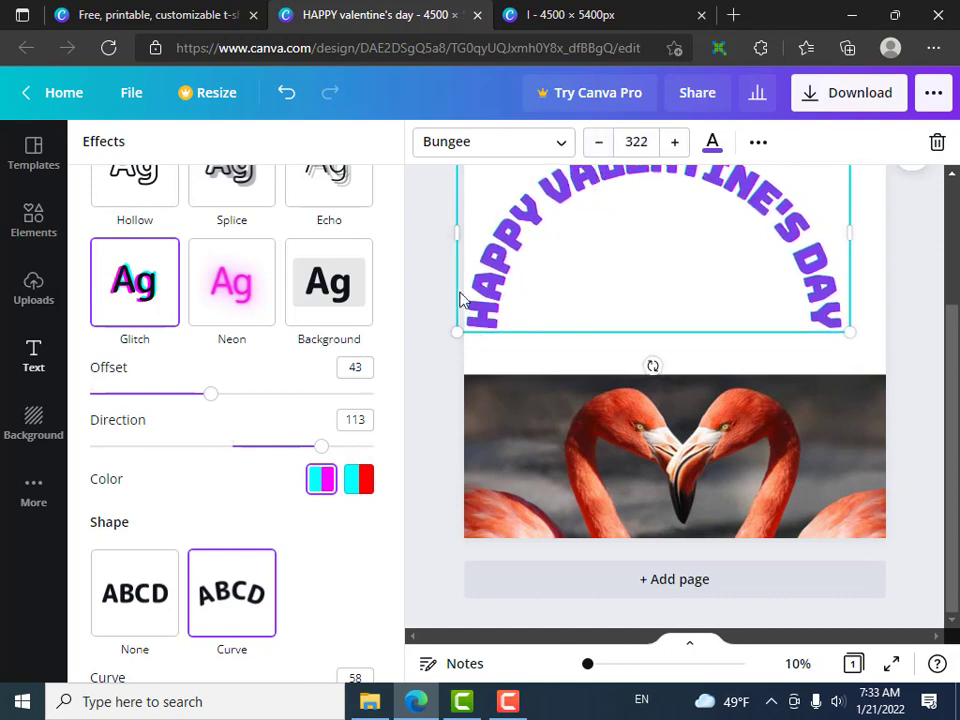
- Move the curved text up to the upper edge of the page and deselect it
scroll(760, 446, up, 2)
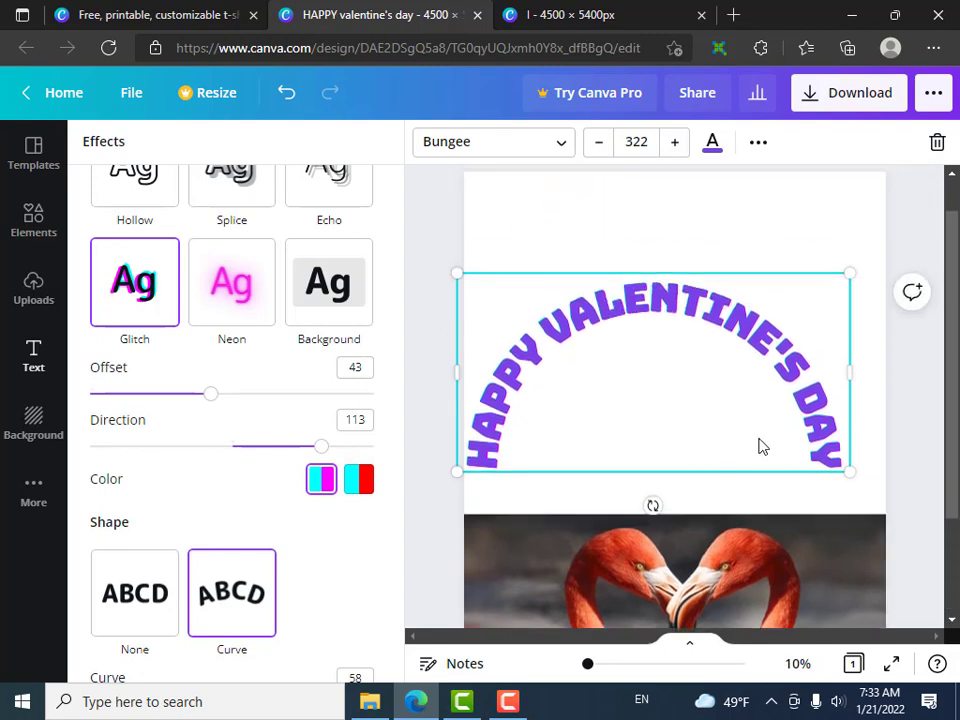
drag(700, 371, 709, 253)
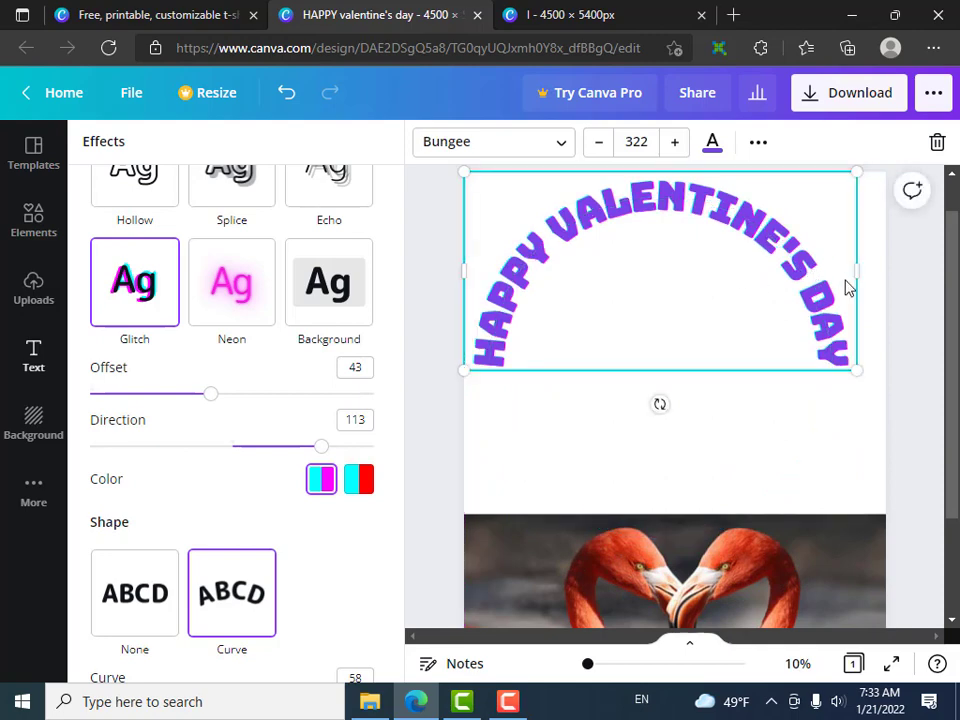
click(884, 381)
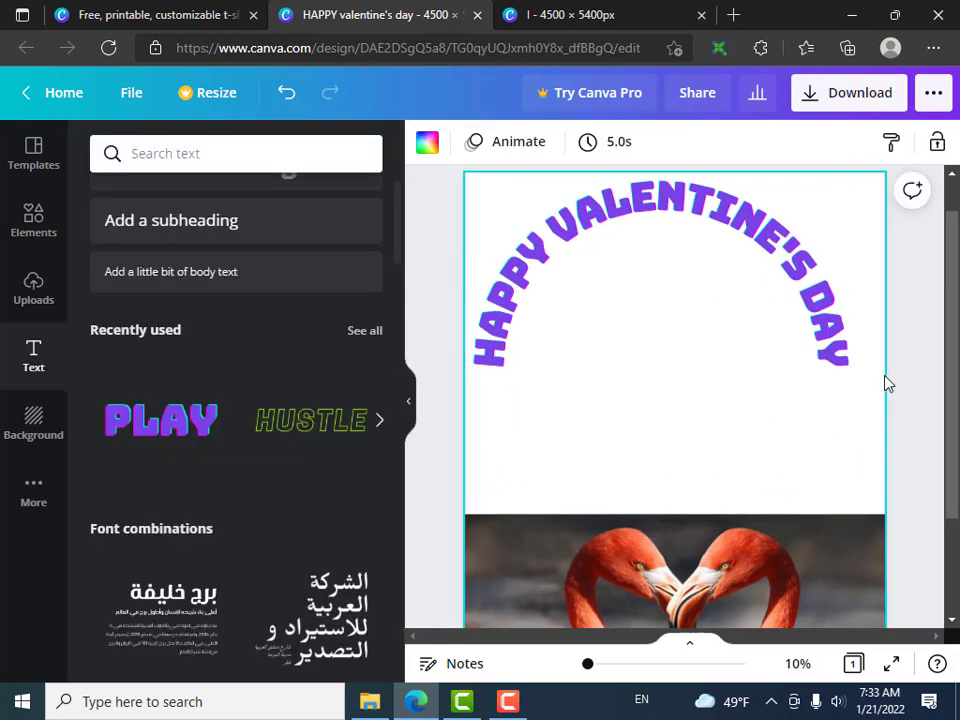
- Shrink the flamingo photo to about three quarters of the page width and place it just beneath the curved text
scroll(737, 406, down, 1)
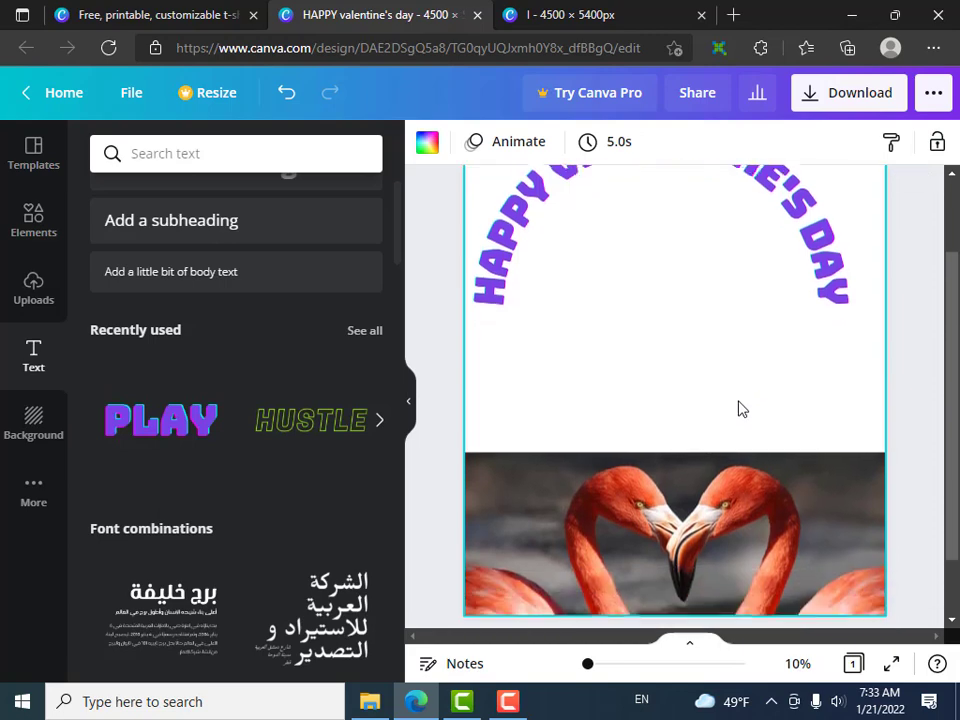
drag(707, 516, 705, 478)
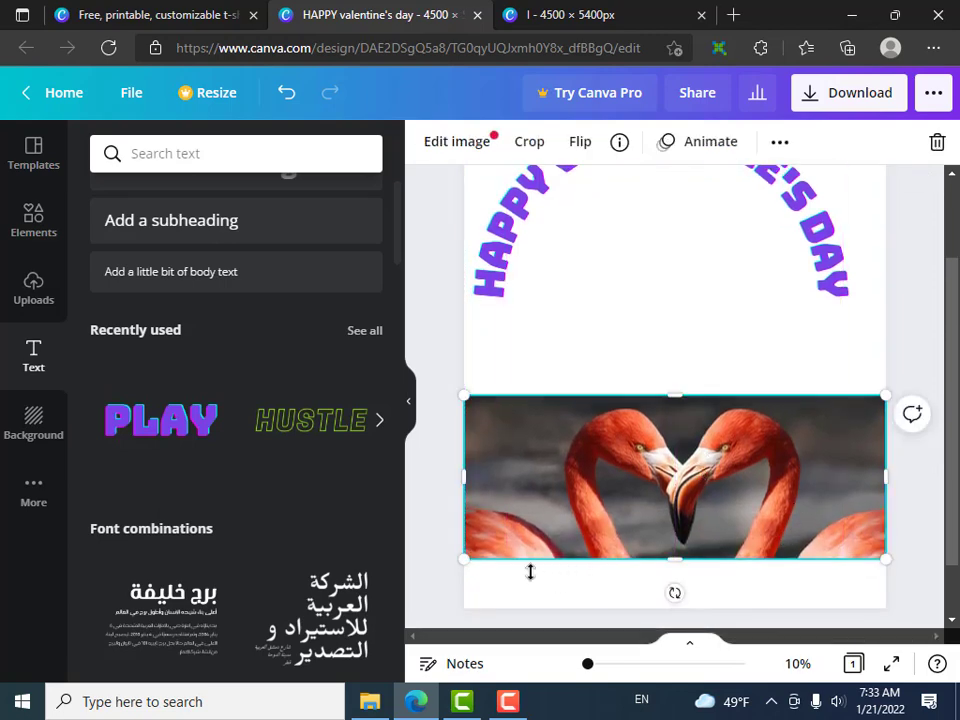
drag(465, 561, 585, 538)
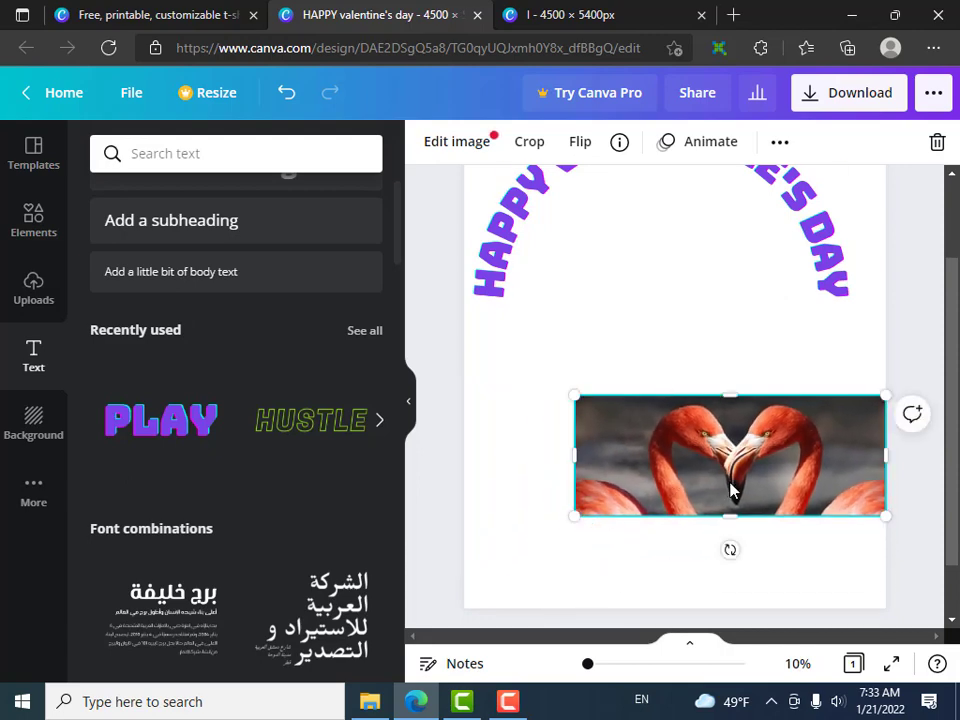
drag(731, 490, 662, 412)
click(906, 474)
scroll(891, 529, up, 1)
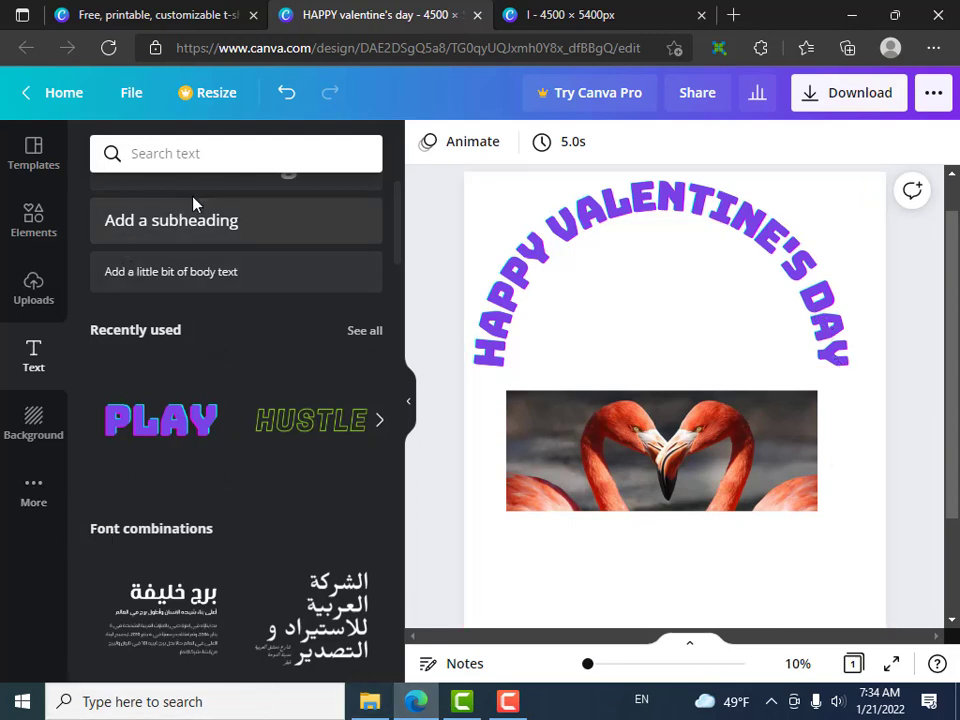
- Add the recently used pink heart graphic to the page between the curved text and the flamingo photo
click(50, 237)
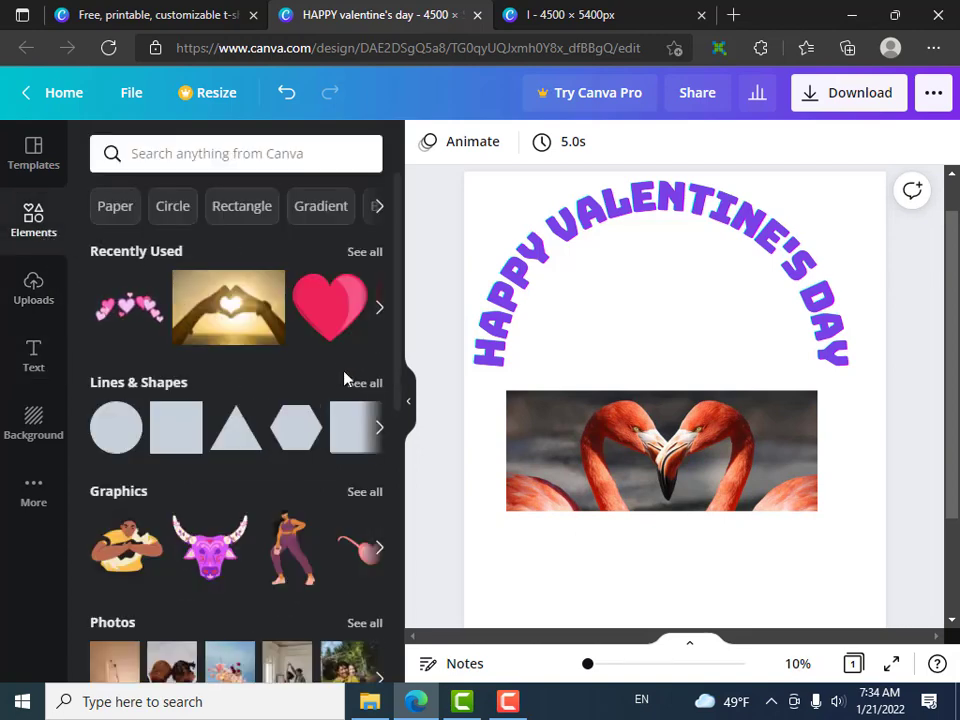
mouse_move(345, 320)
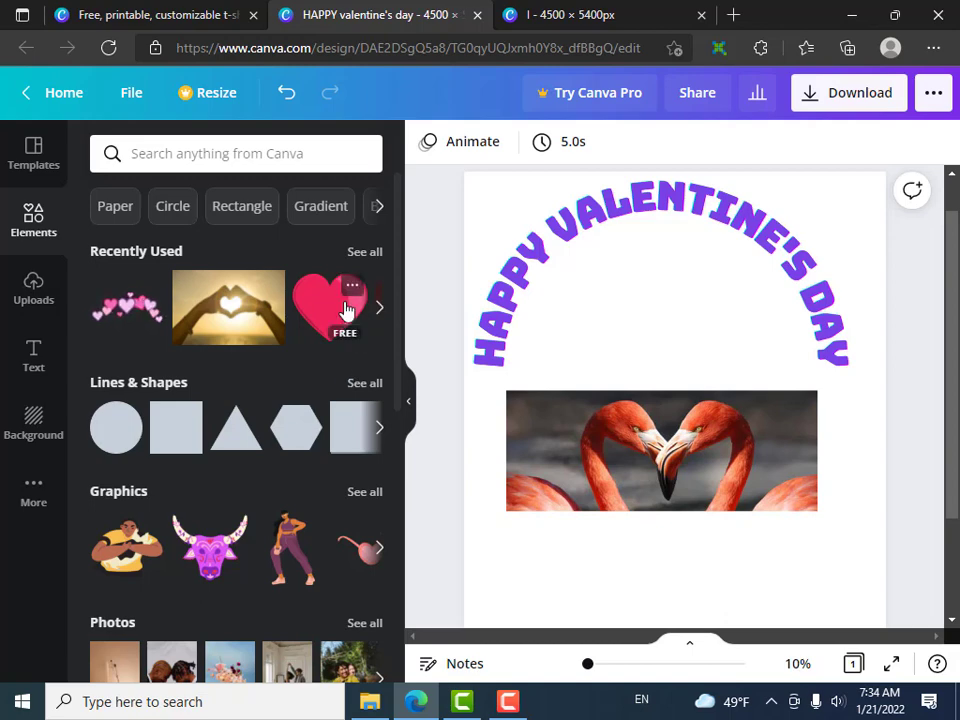
drag(345, 310, 654, 306)
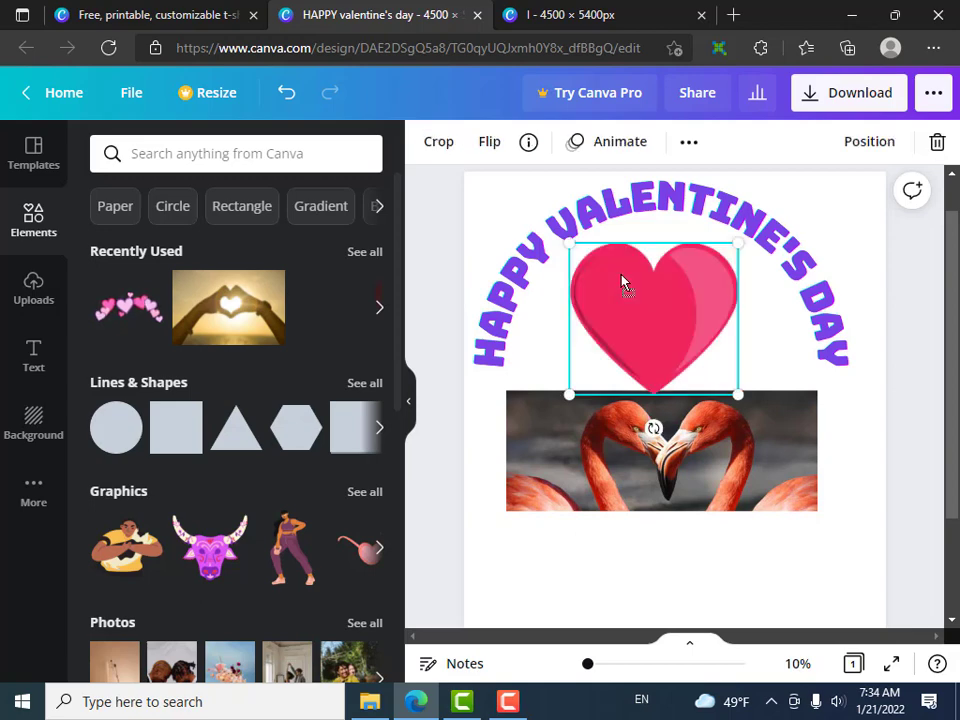
click(741, 587)
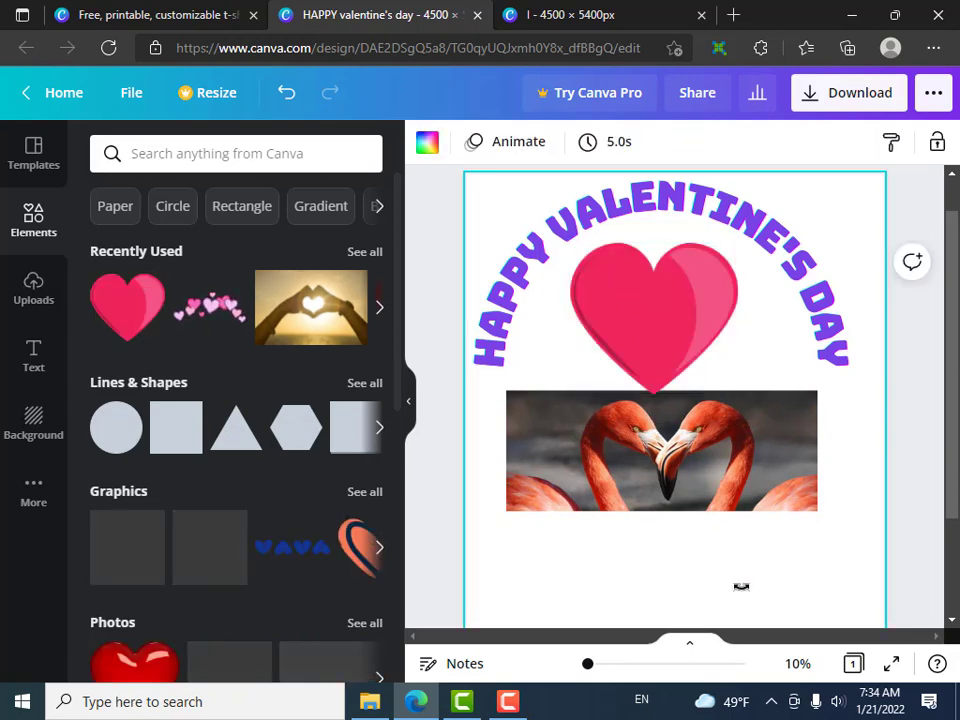
- Shrink the pink heart and center it inside the text arch, clear of the flamingo photo
click(666, 316)
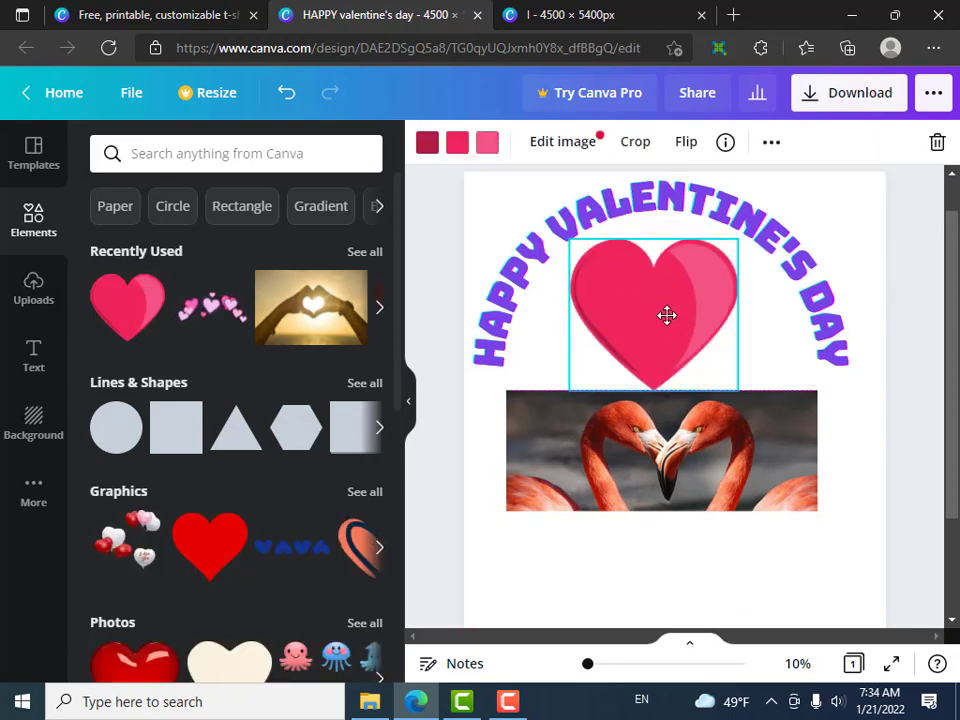
drag(733, 388, 655, 356)
drag(647, 309, 669, 315)
click(574, 321)
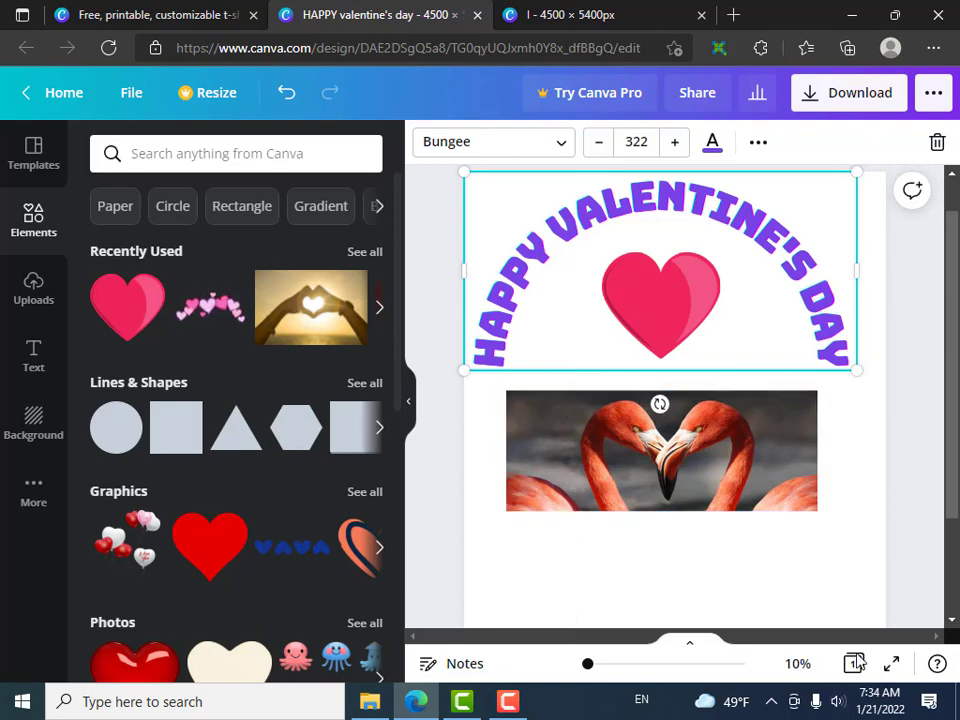
click(899, 551)
scroll(913, 529, up, 1)
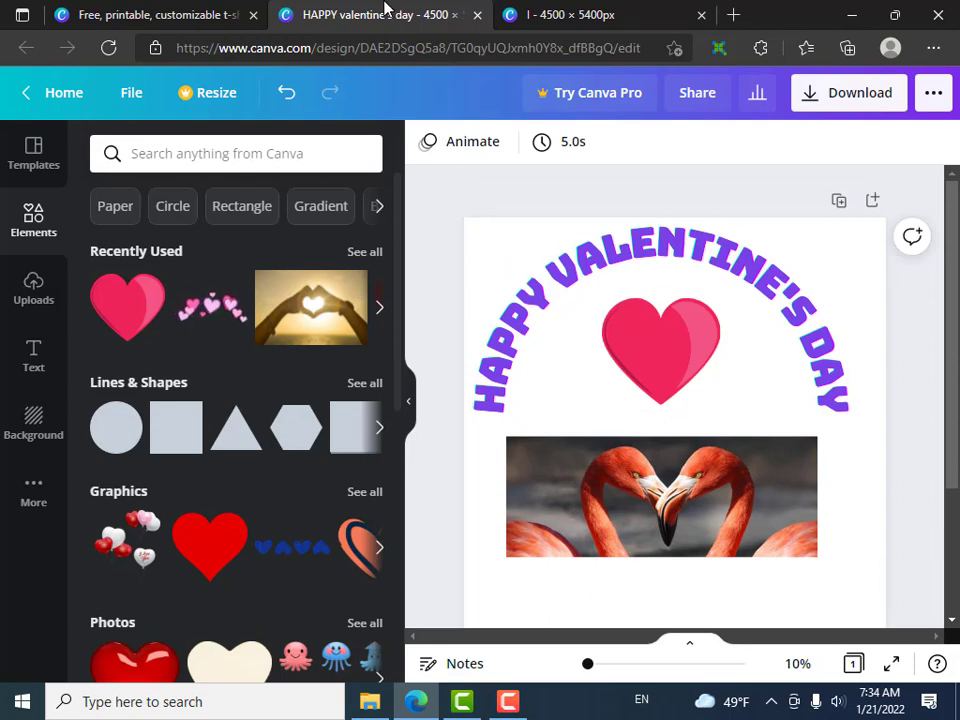
- Switch to the other 4500 × 5400 px design and examine the letter colors of its curved VALENTINE'S DAY pages
click(540, 14)
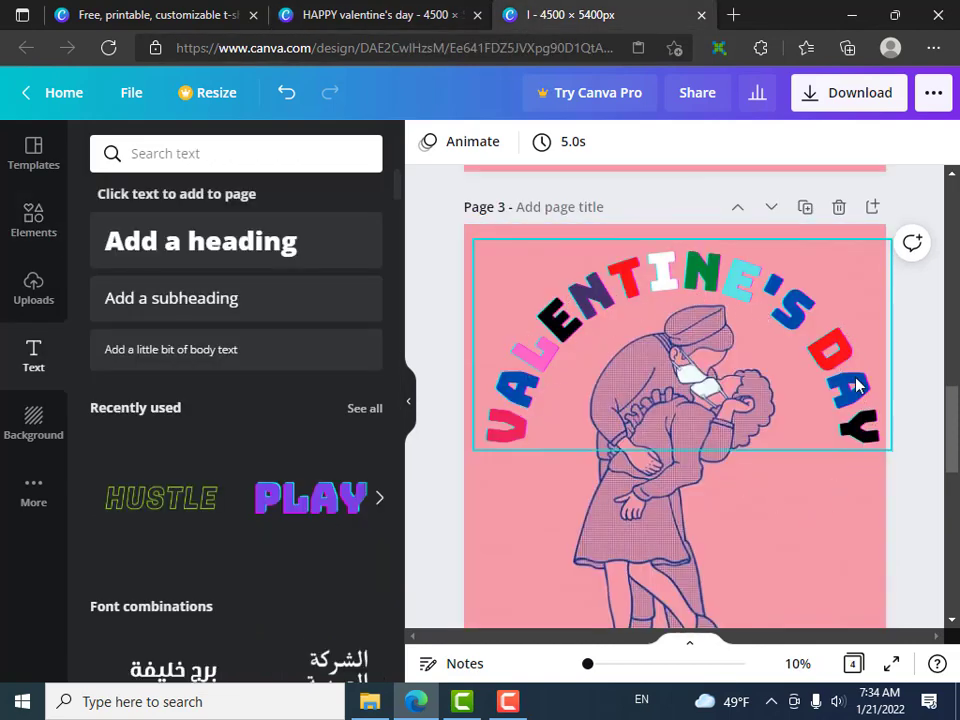
scroll(795, 515, down, 6)
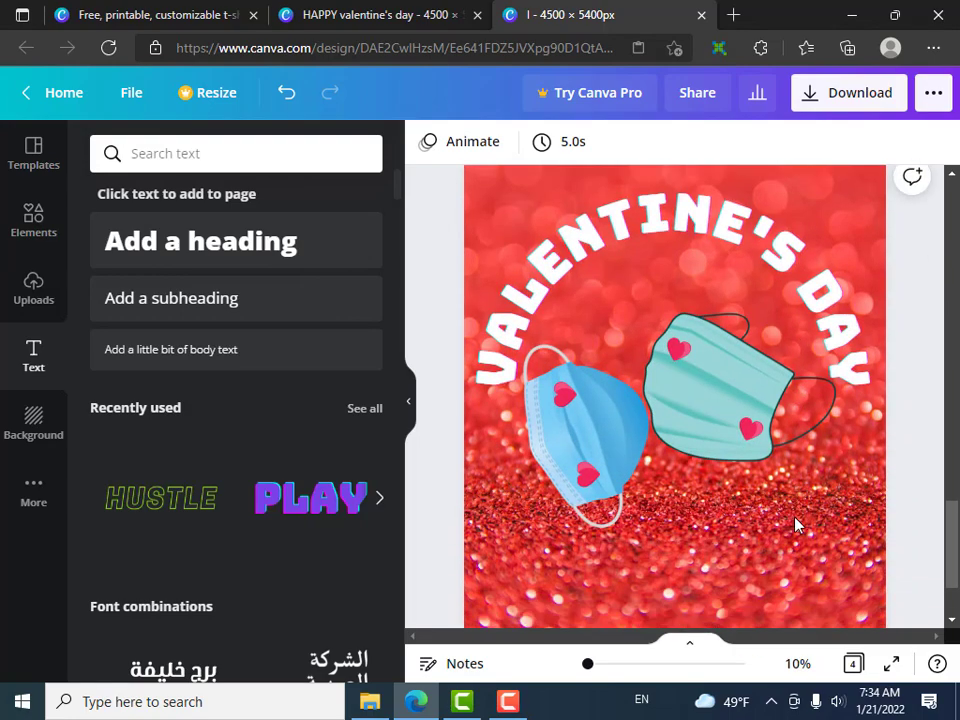
scroll(795, 522, down, 2)
- Return to the HAPPY valentine's day design and color the V of VALENTINE'S red and its first N black
click(358, 10)
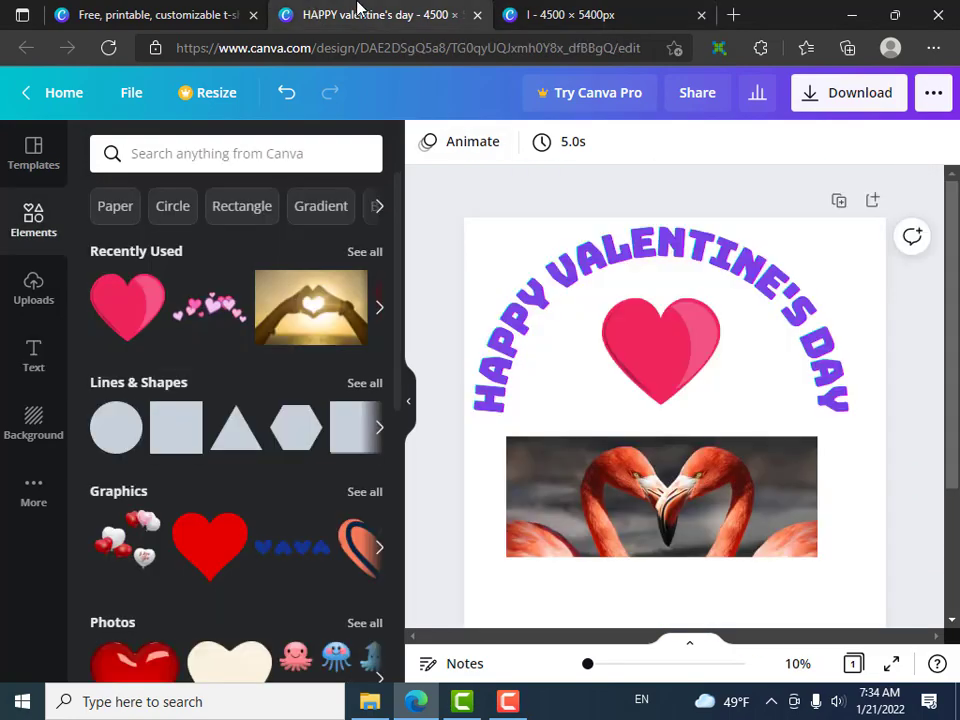
click(497, 390)
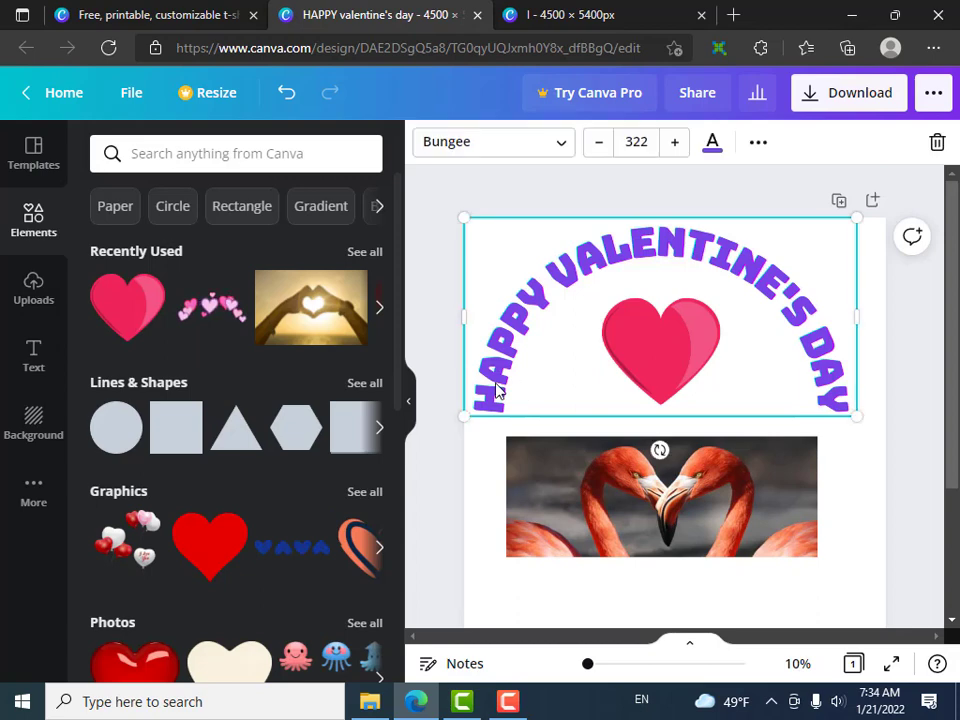
double_click(497, 390)
click(495, 273)
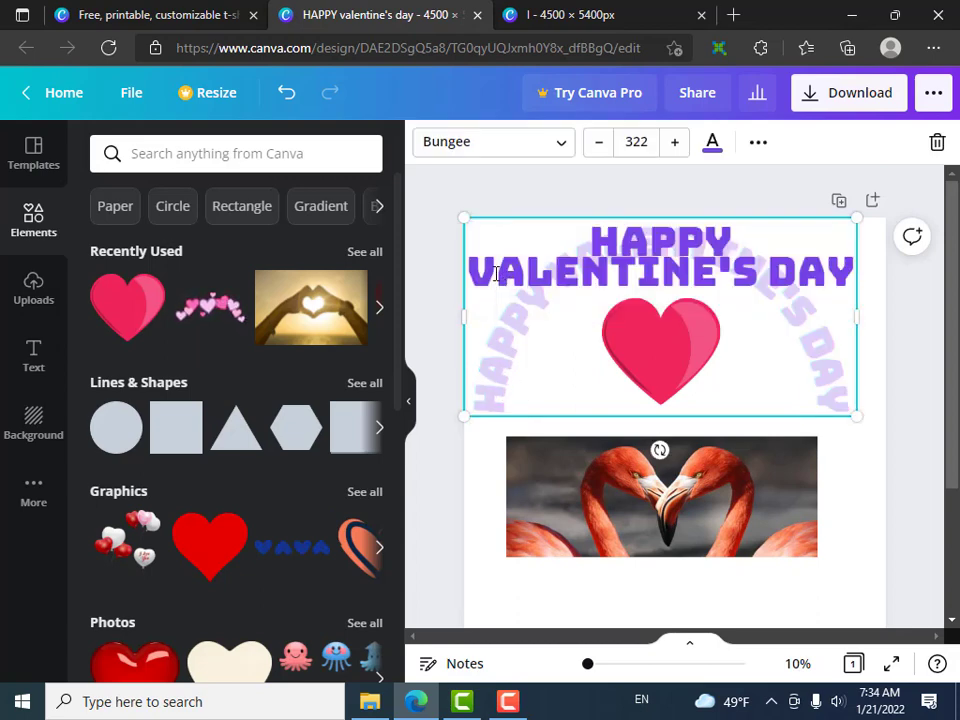
drag(495, 273, 467, 273)
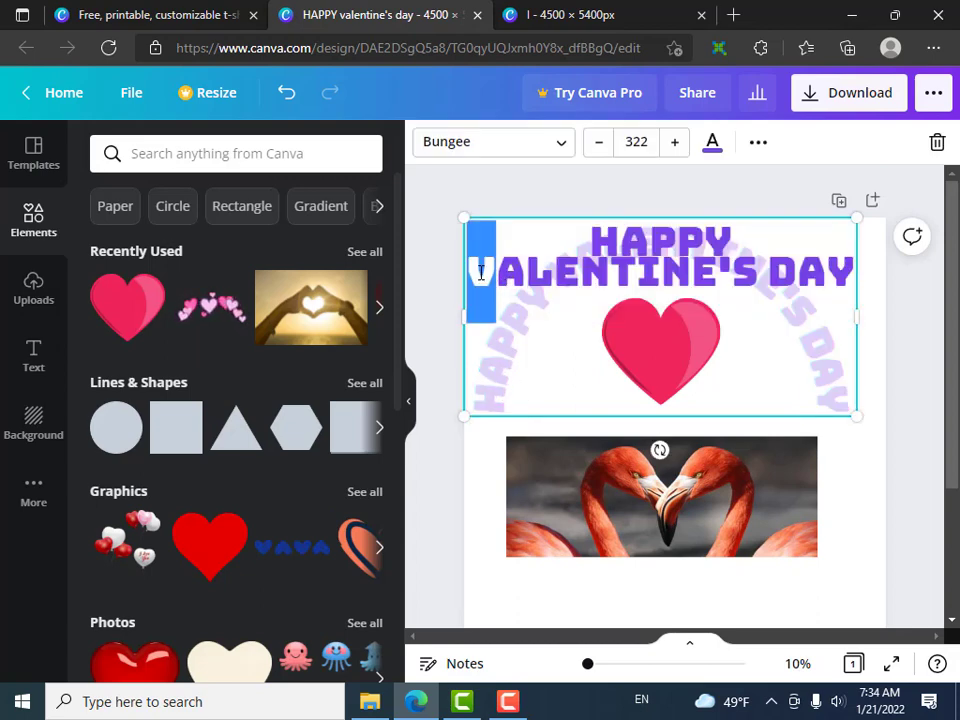
click(712, 147)
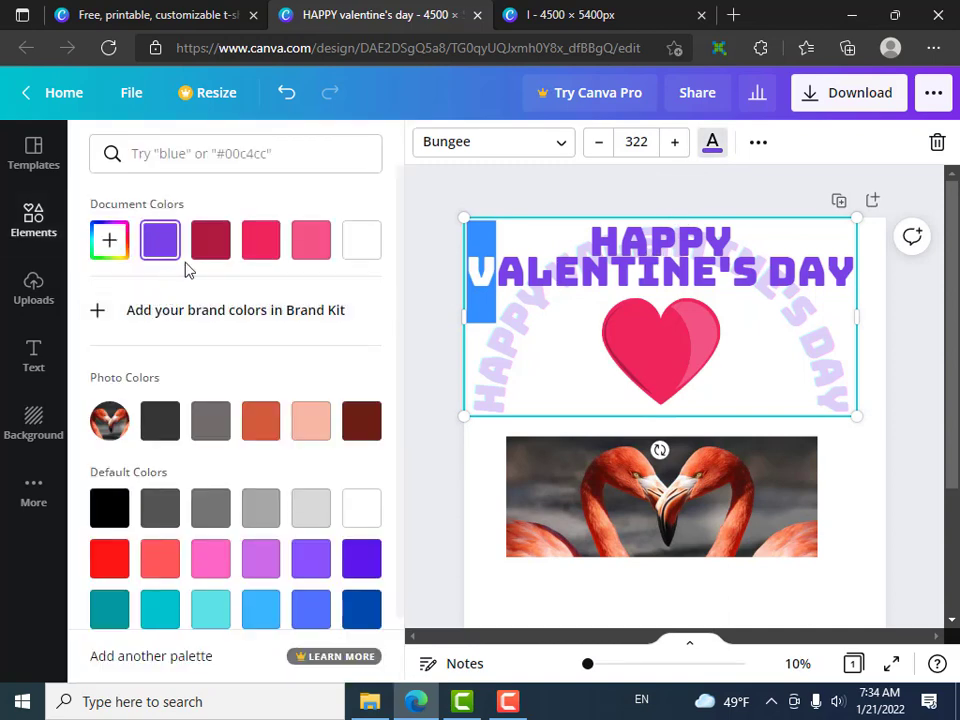
click(110, 559)
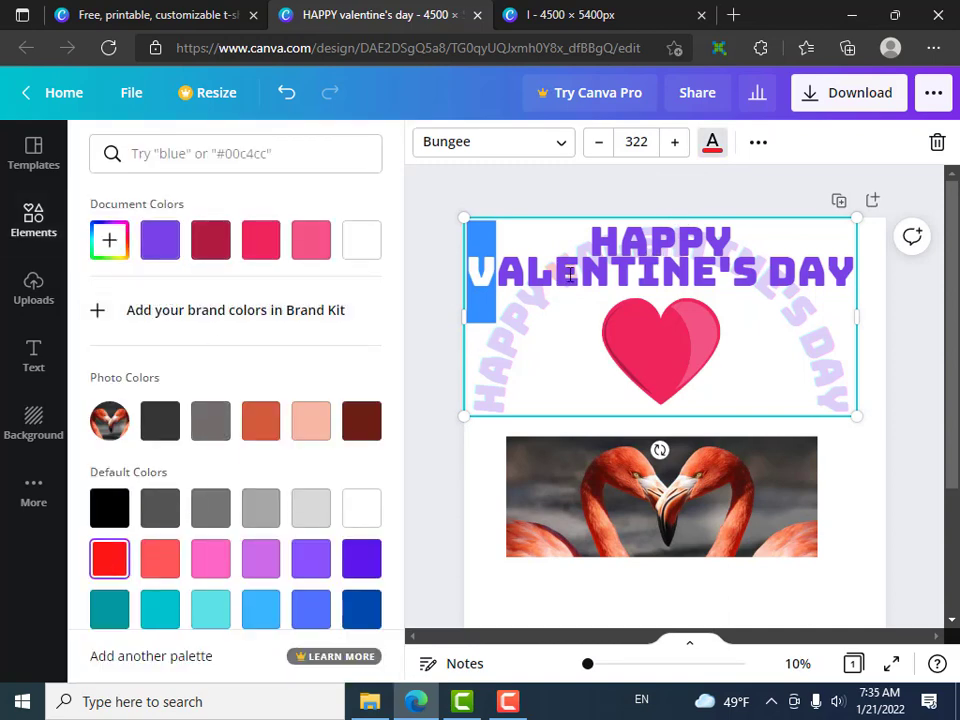
drag(583, 266, 606, 268)
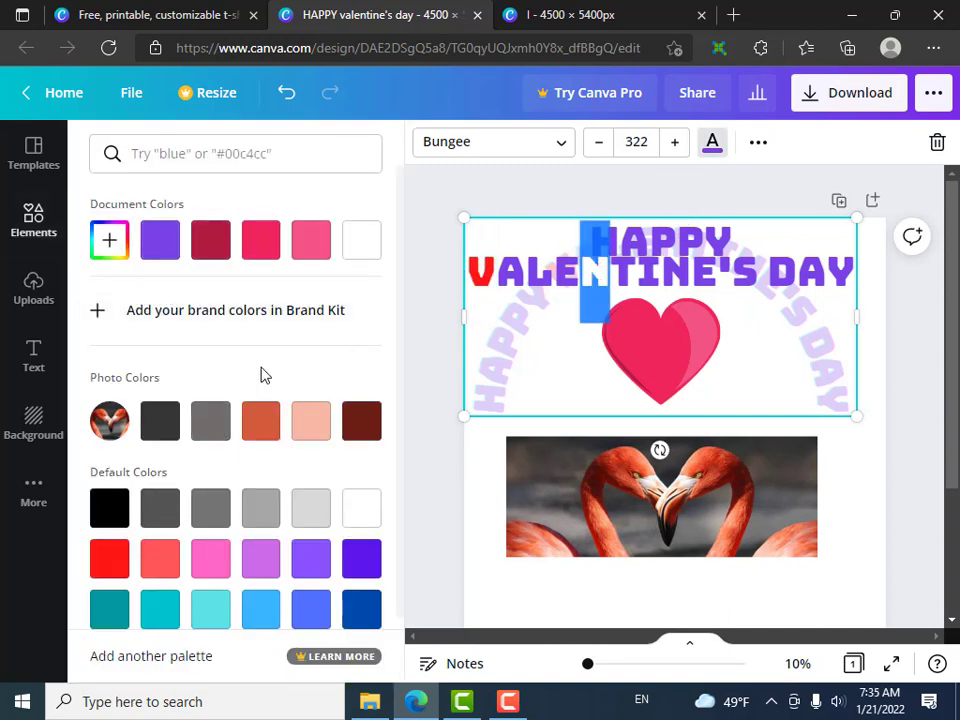
click(122, 517)
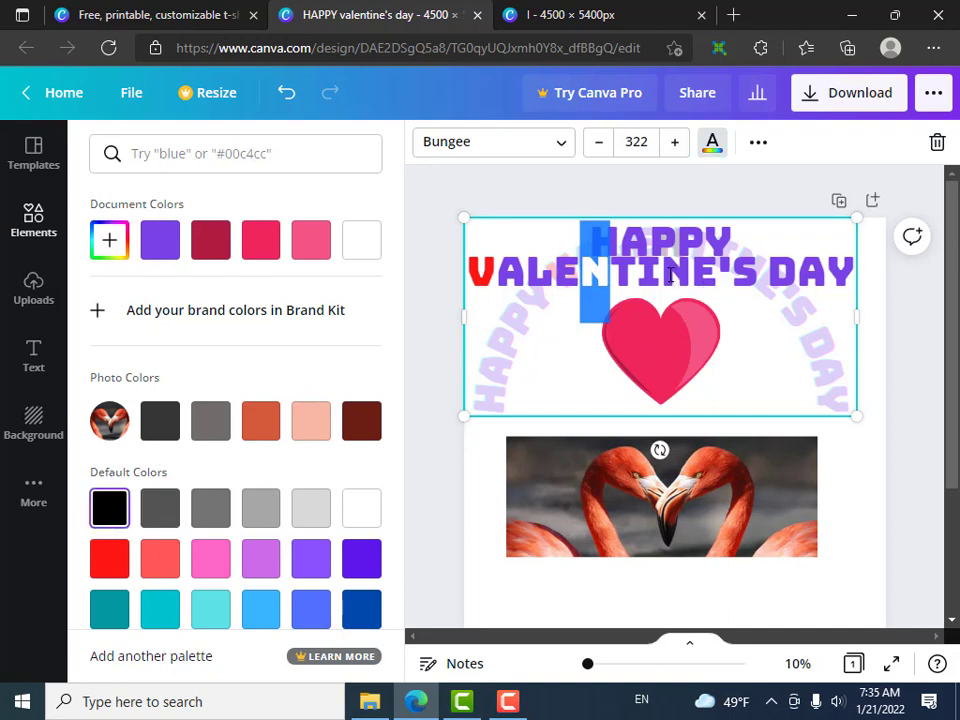
- Color the second N of VALENTINE'S dark blue and its final 'S turquoise
drag(668, 275, 690, 272)
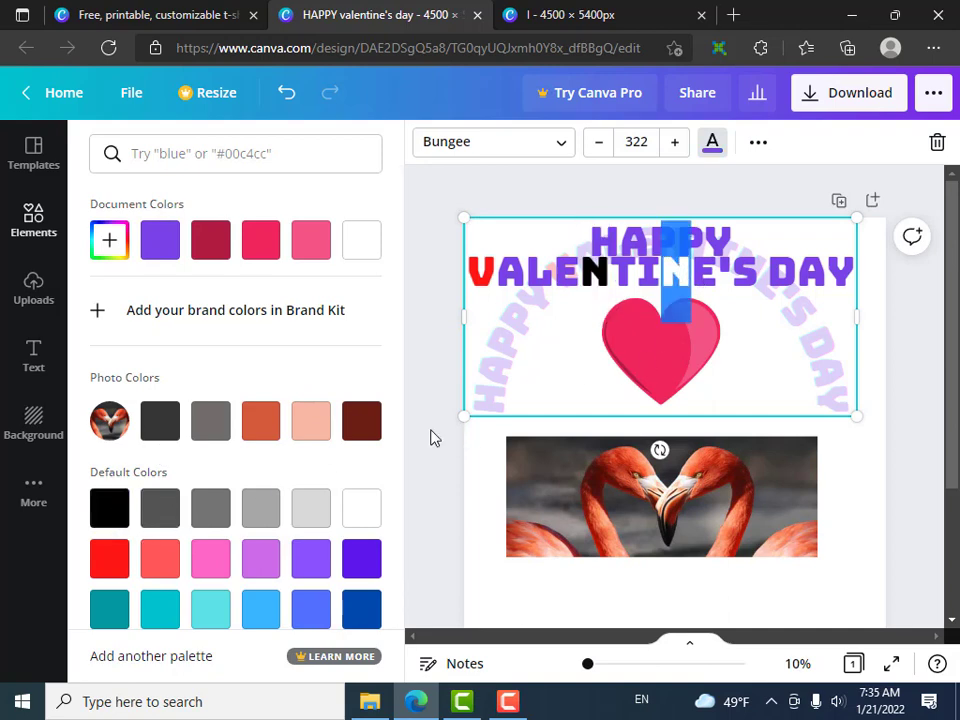
click(362, 612)
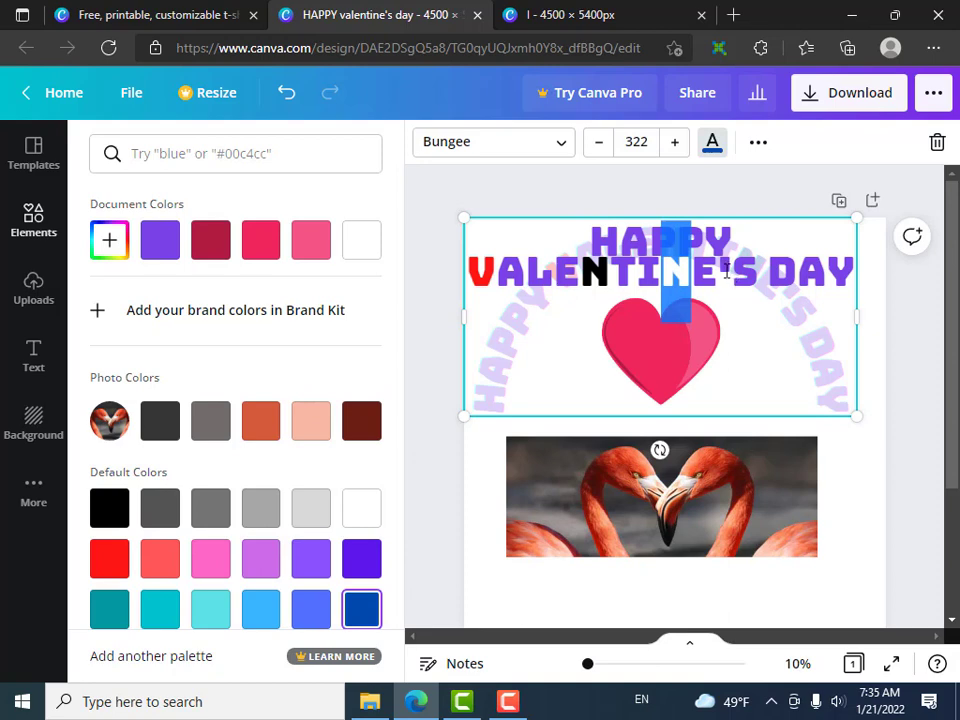
drag(720, 272, 757, 272)
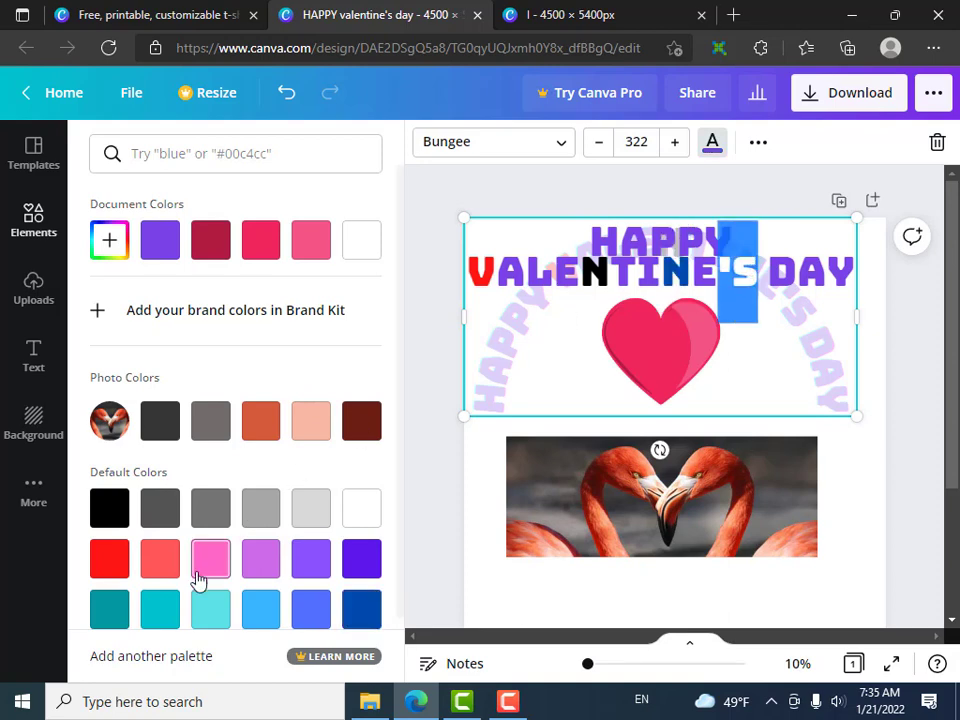
click(168, 611)
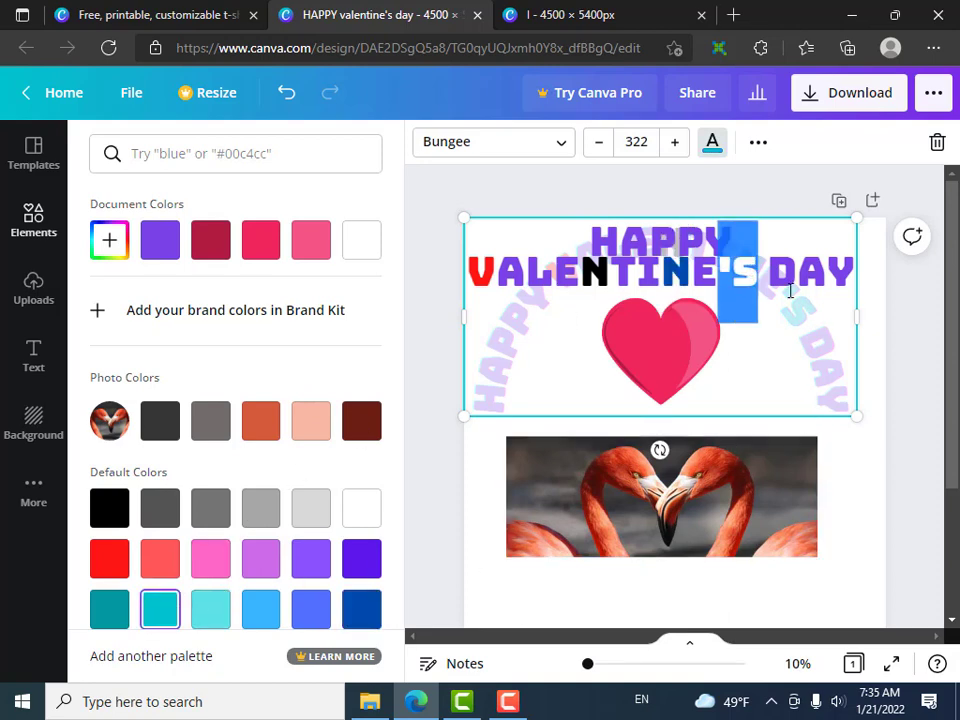
- Color the D of DAY dark gray and its Y red
drag(768, 272, 797, 272)
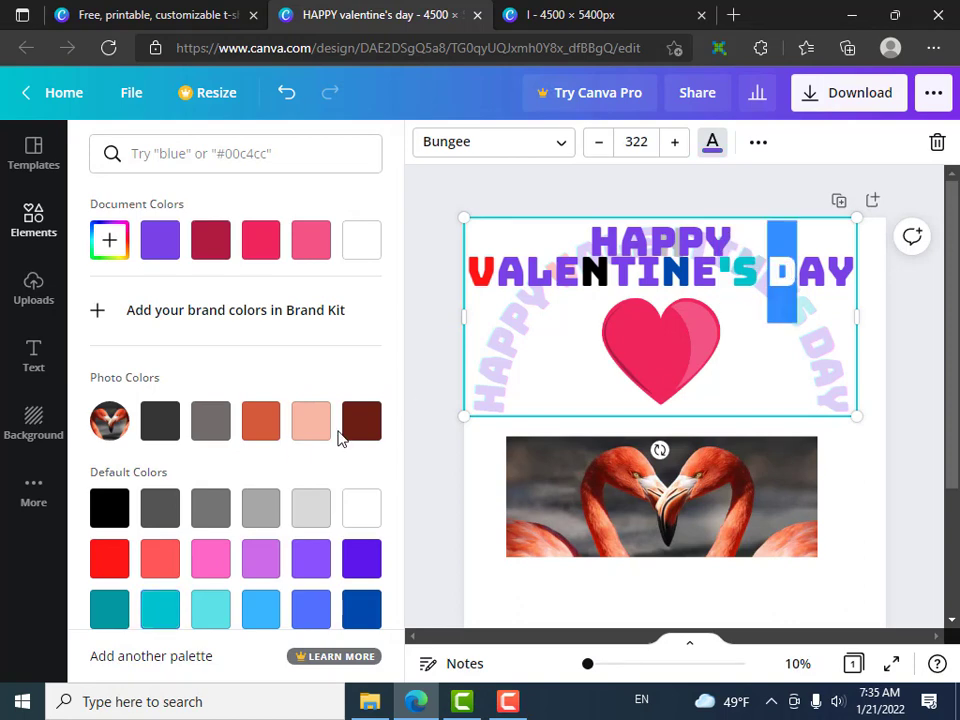
click(164, 510)
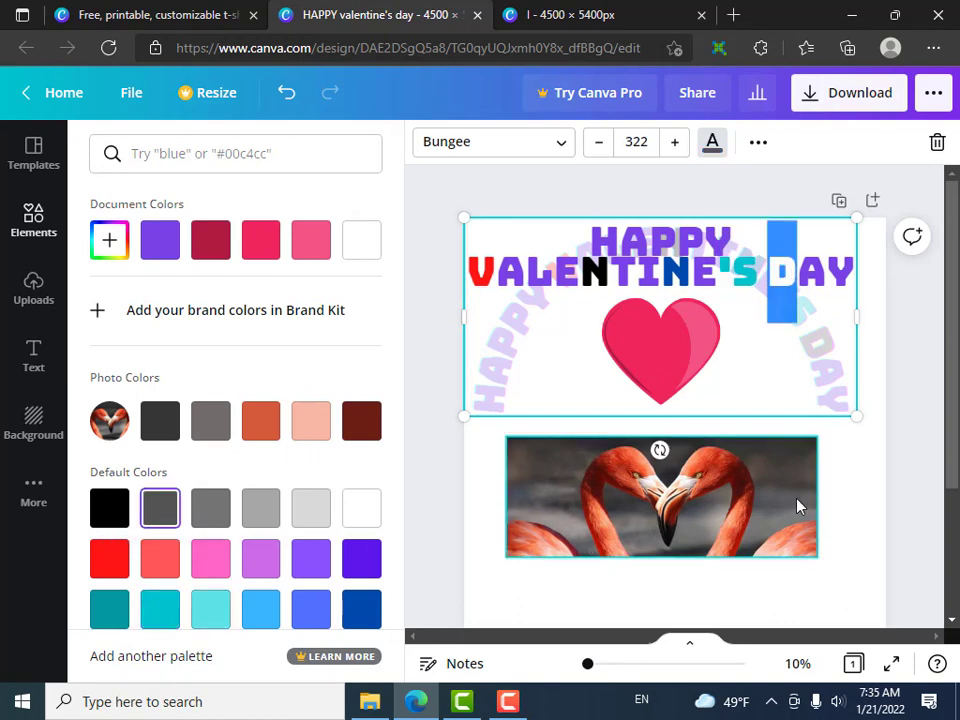
drag(828, 273, 856, 273)
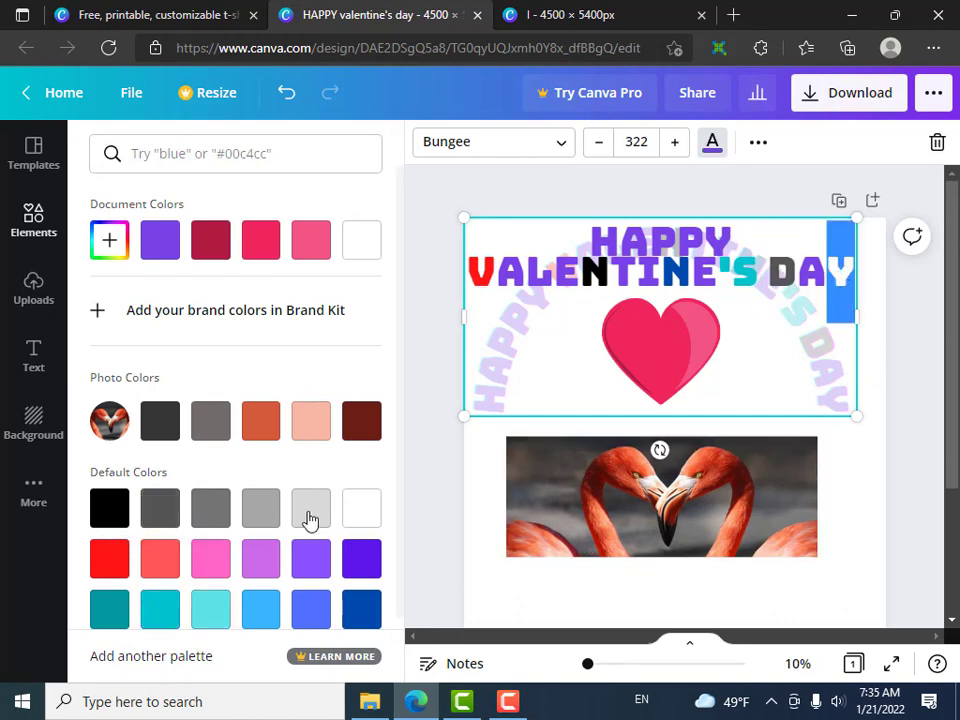
click(110, 560)
scroll(315, 608, down, 2)
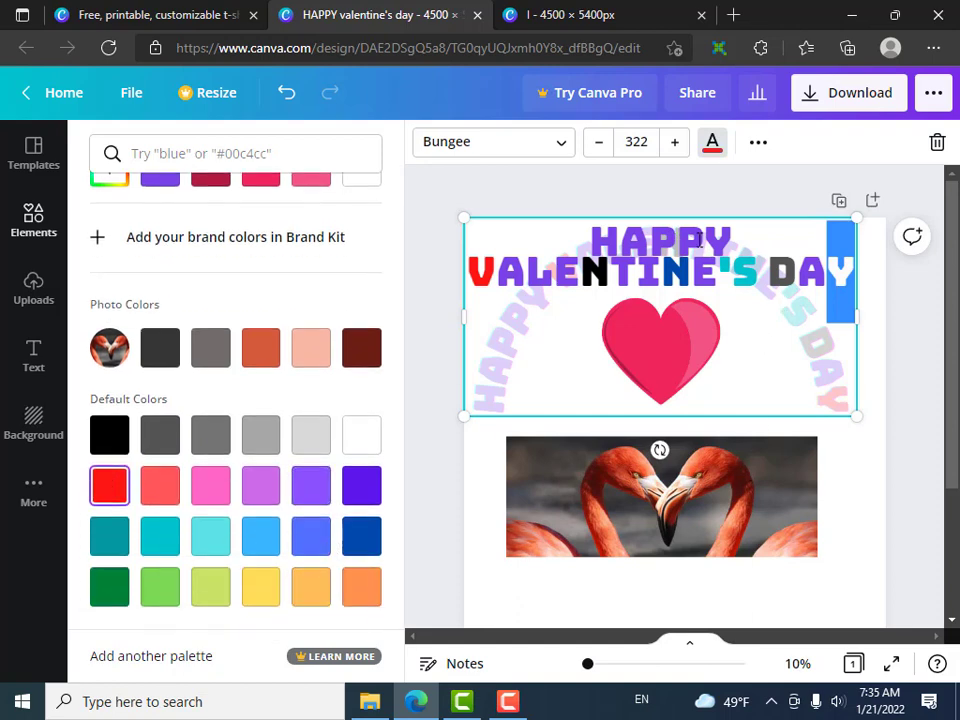
- Try to select single letters of HAPPY in the curved text for recoloring, and leave text editing
click(701, 238)
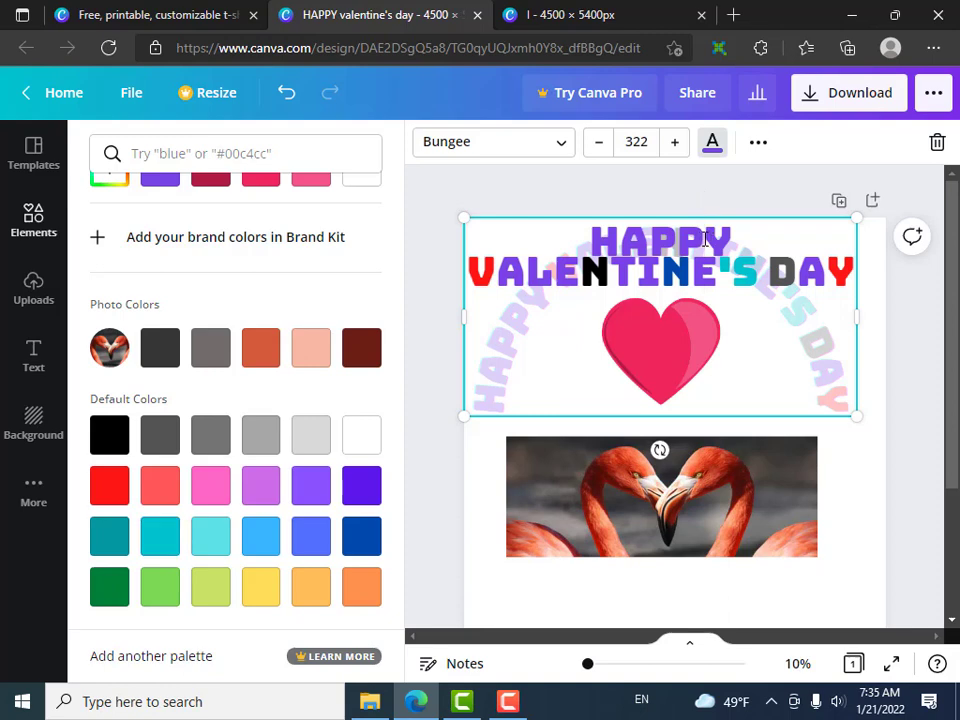
click(662, 236)
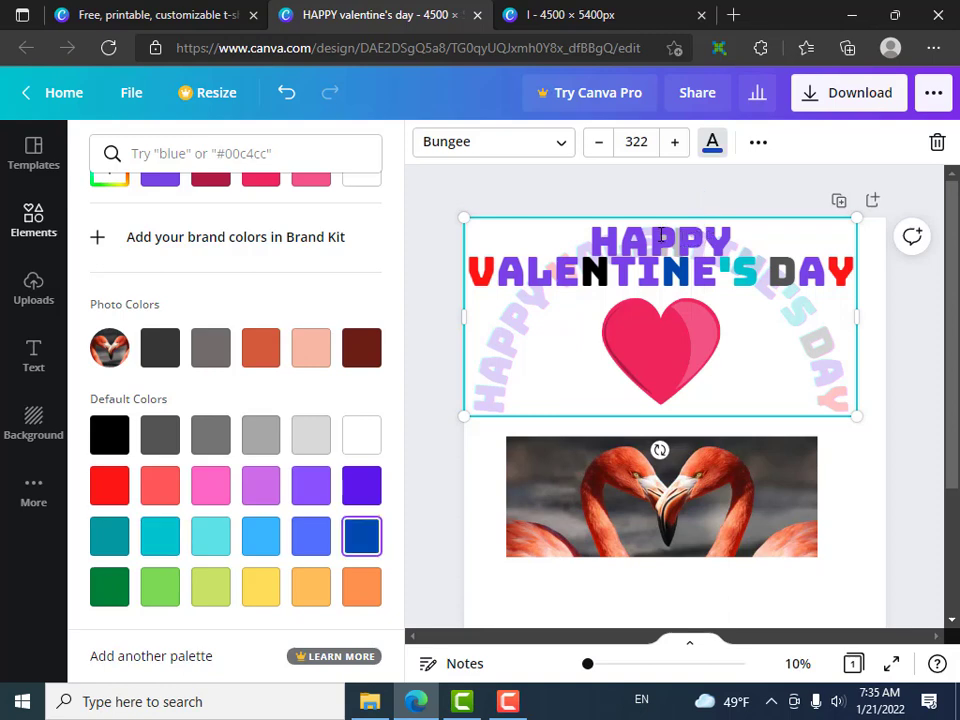
drag(662, 236, 679, 235)
click(677, 238)
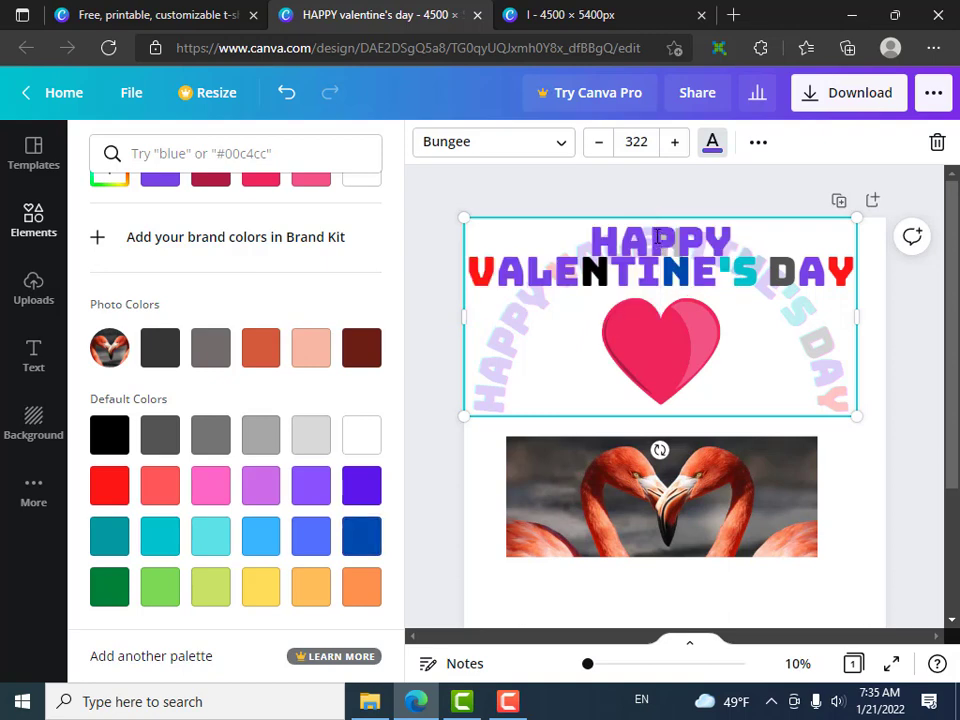
triple_click(673, 238)
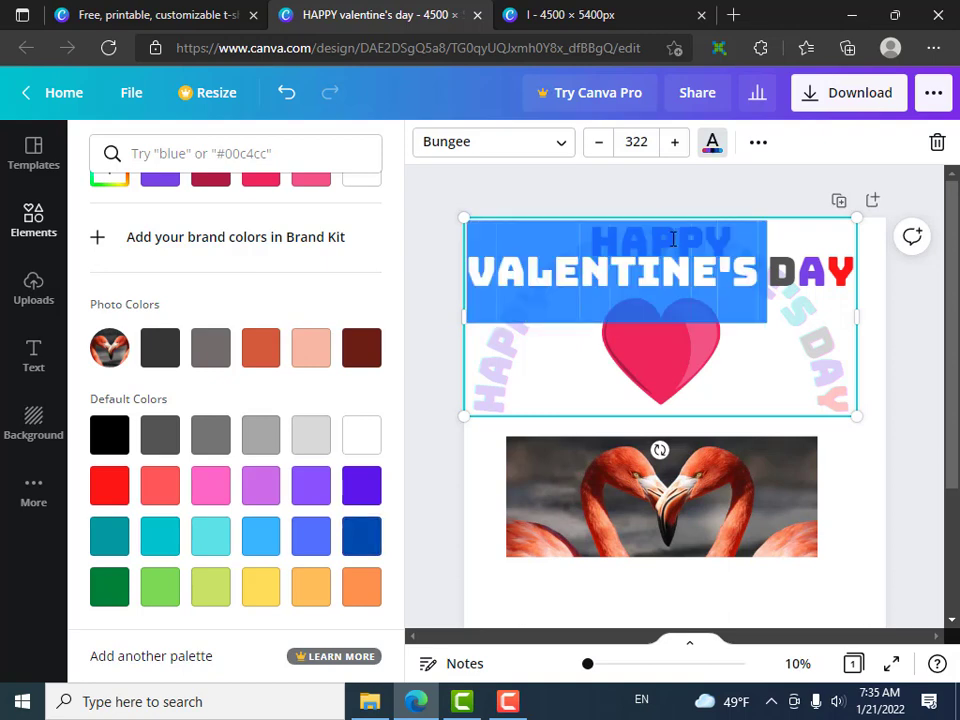
drag(673, 238, 663, 238)
key(Escape)
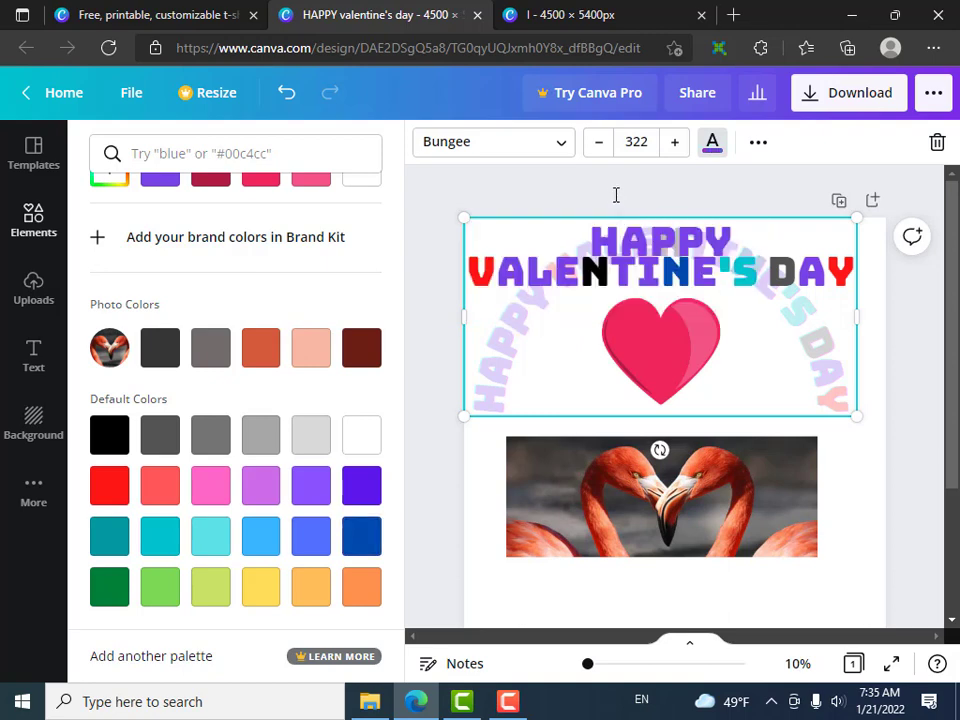
key(Escape)
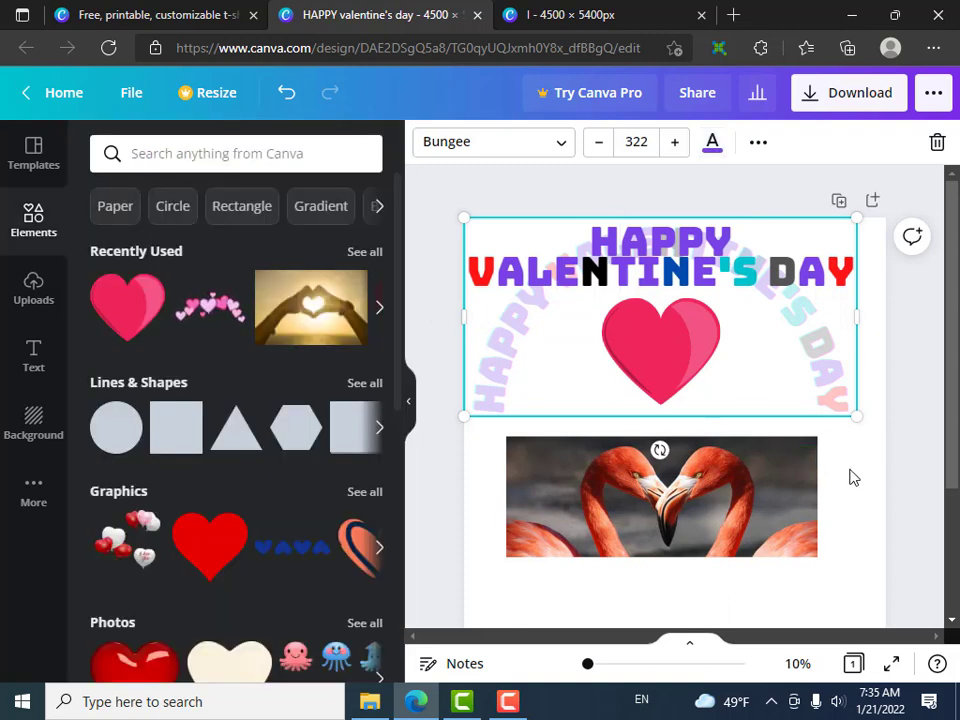
click(910, 484)
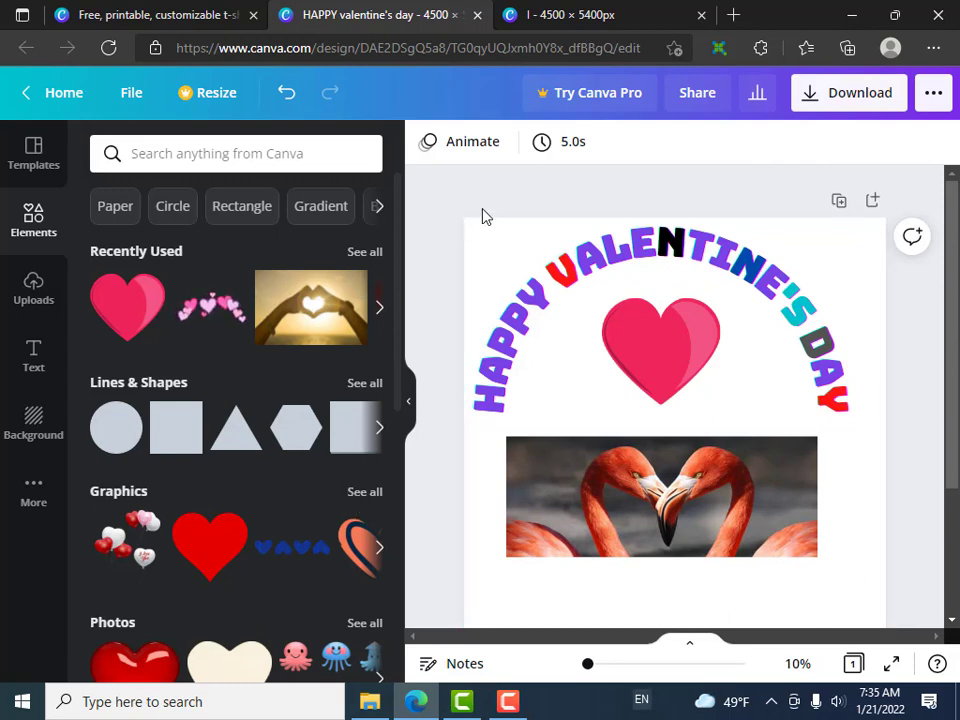
- Reopen the curved text for editing and color the T of VALENTINE'S red
click(519, 340)
click(534, 305)
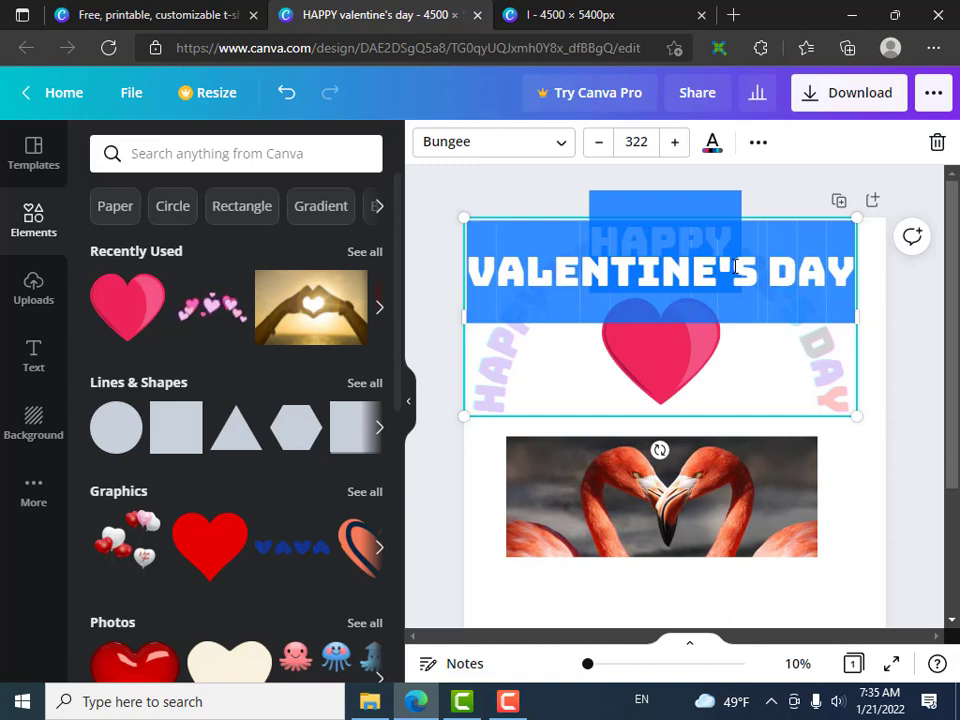
click(668, 259)
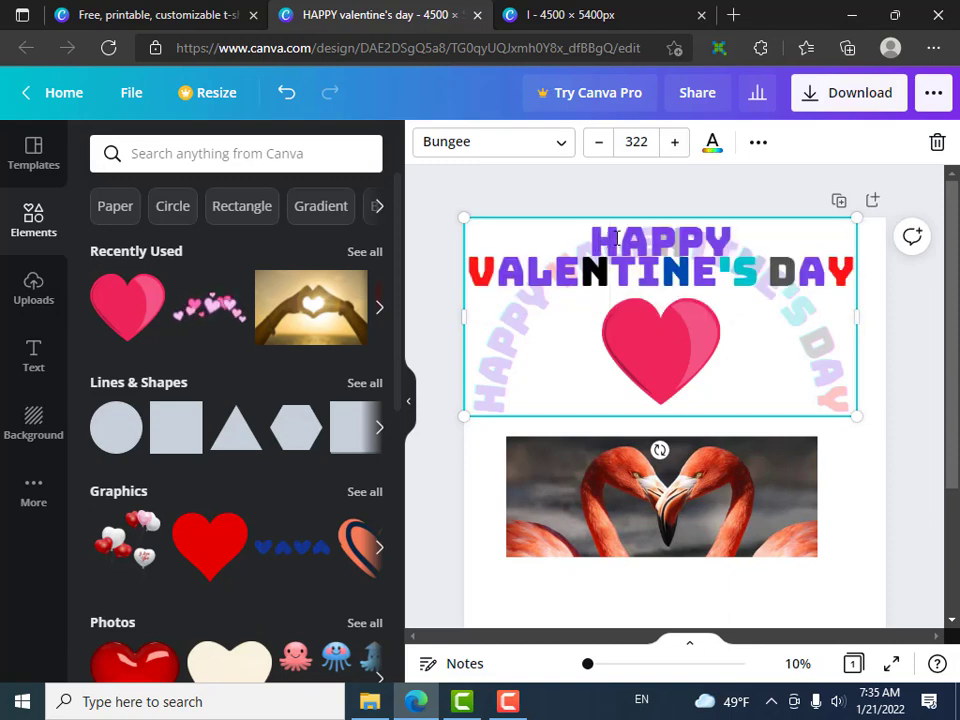
drag(617, 237, 632, 237)
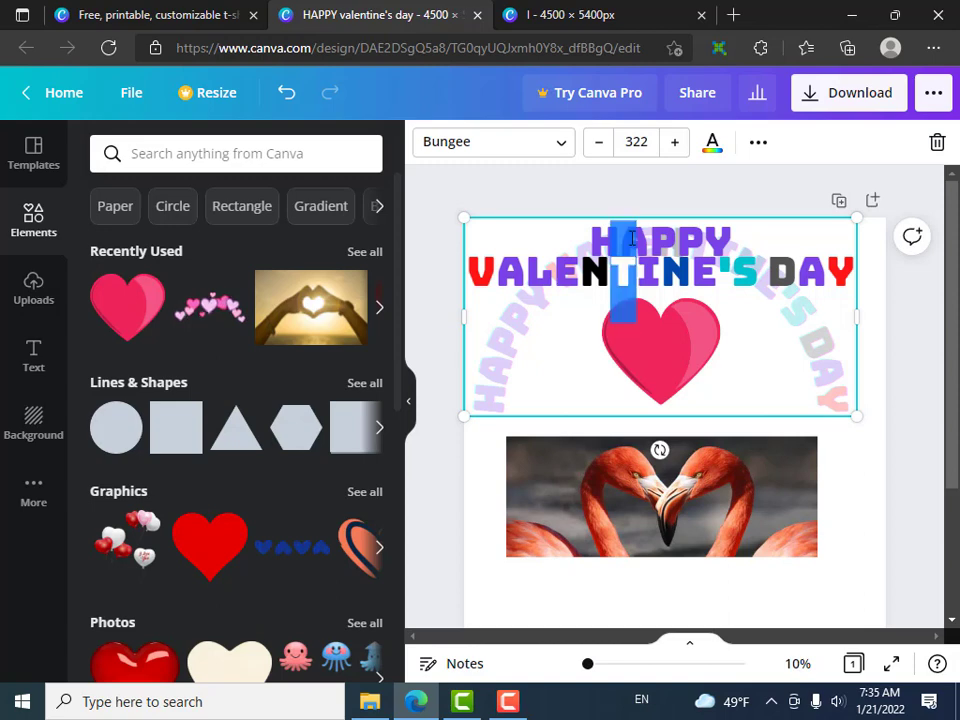
click(714, 145)
click(262, 290)
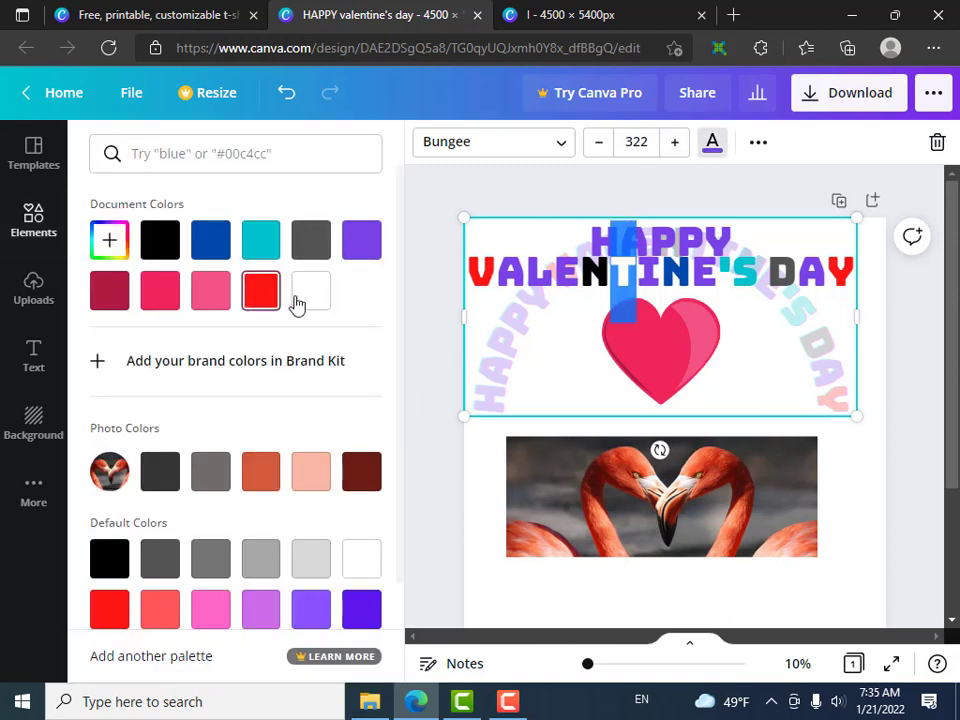
- Recolor the second N of VALENTINE'S with the dark crimson document color
click(660, 238)
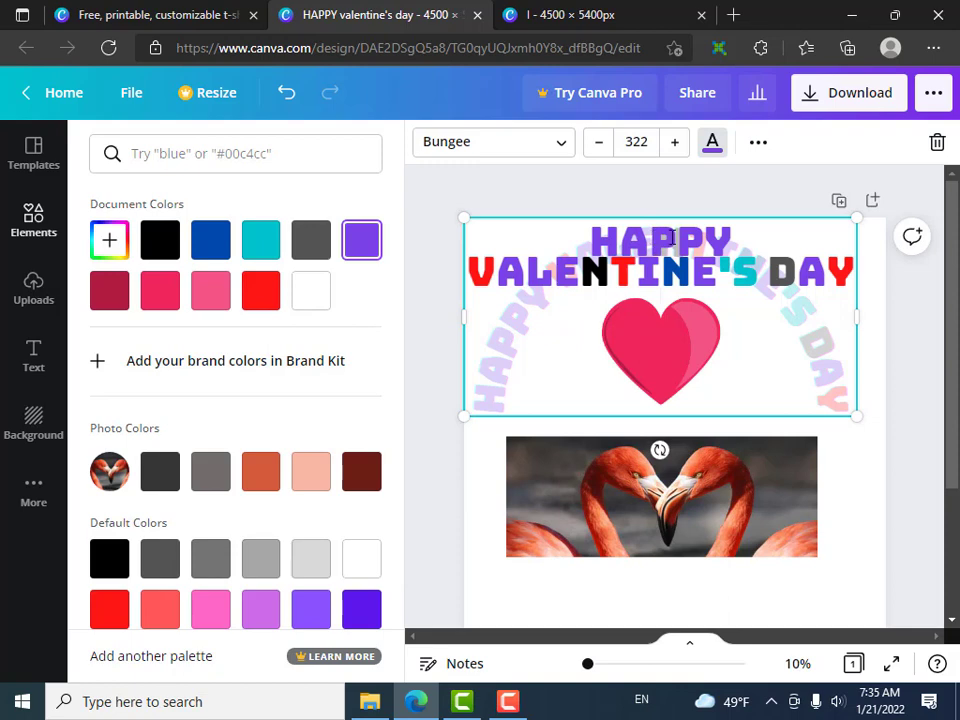
drag(662, 237, 690, 238)
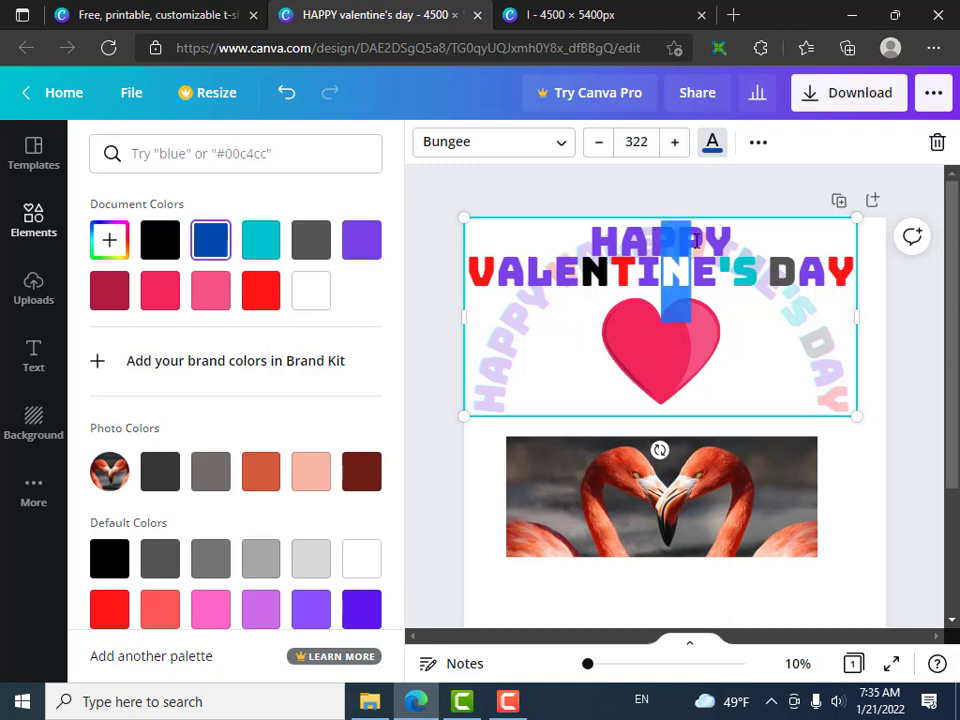
click(716, 144)
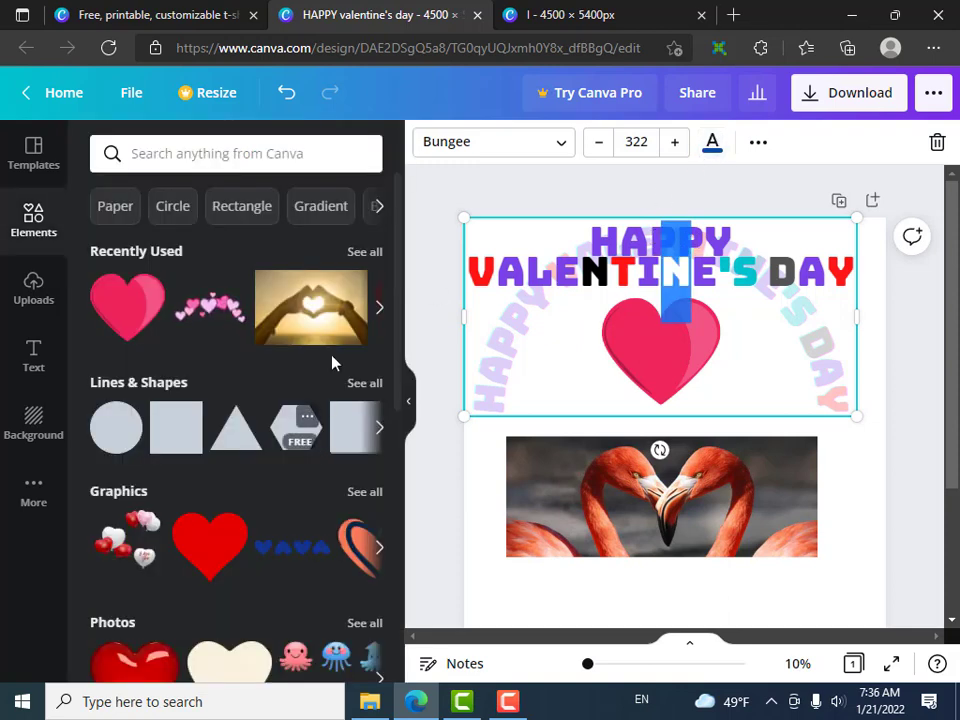
click(713, 143)
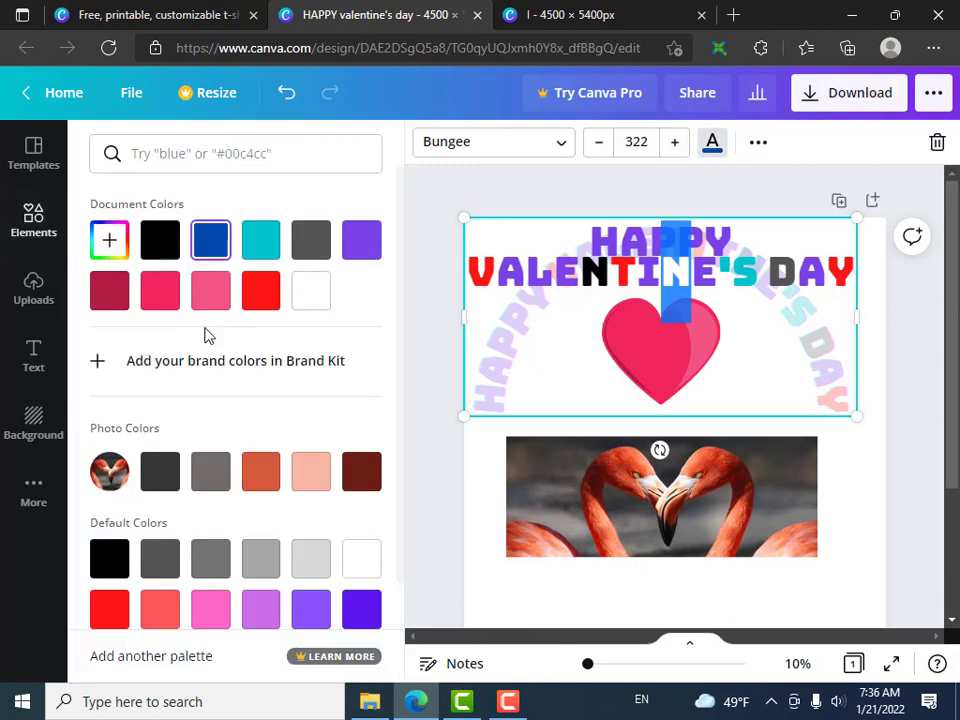
click(115, 299)
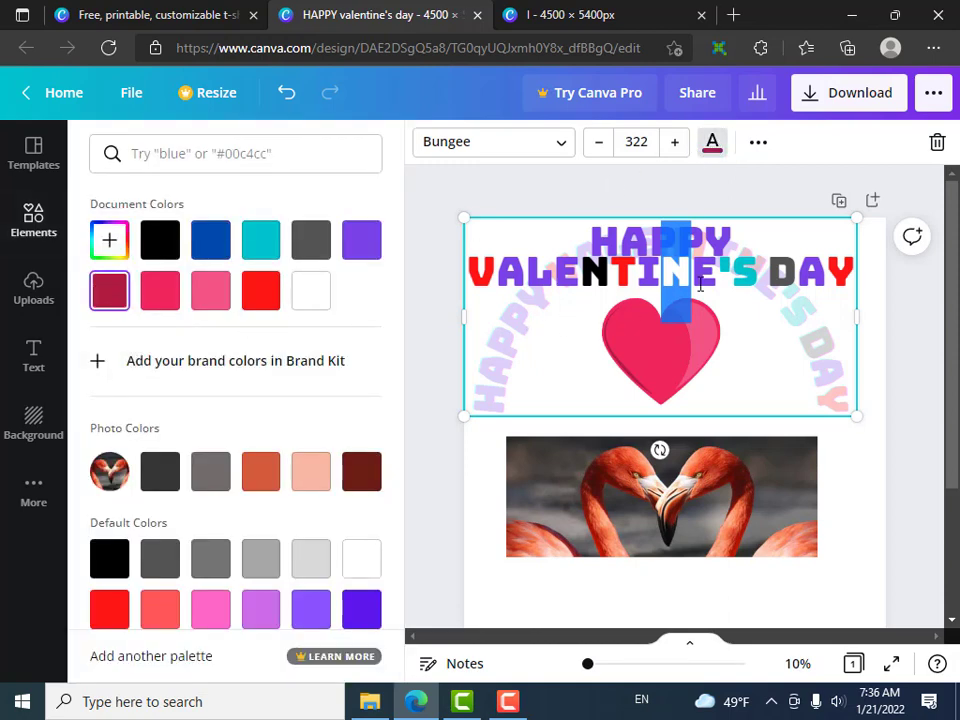
- Try again to select the word HAPPY separately from VALENTINE'S DAY
click(655, 258)
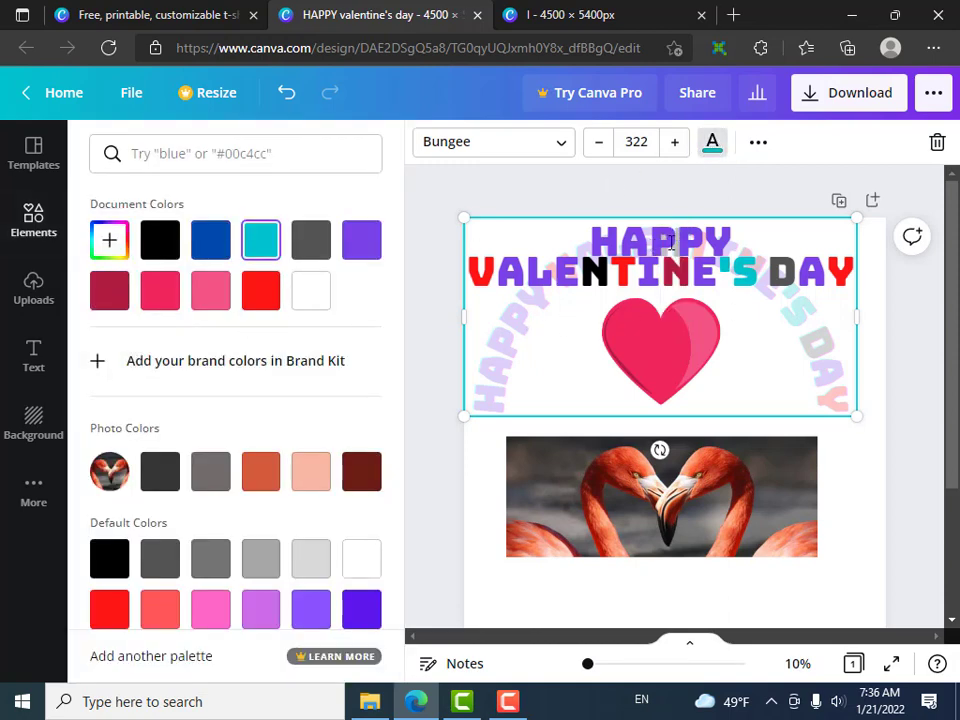
click(671, 242)
triple_click(681, 236)
click(758, 236)
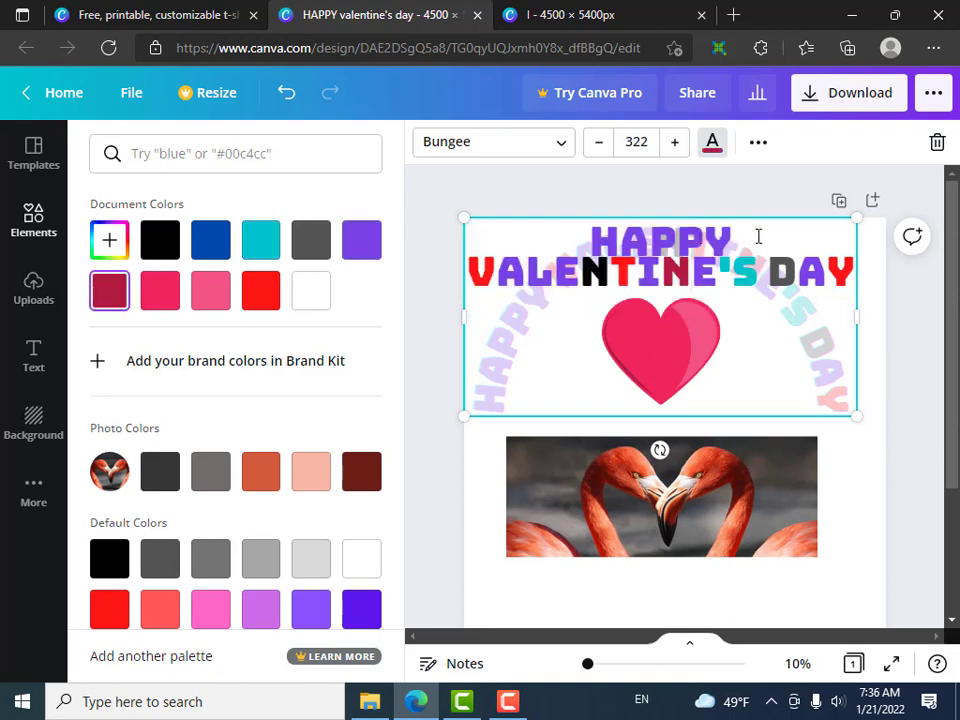
- Color the entire curved HAPPY VALENTINE'S DAY text red and deselect it
triple_click(740, 235)
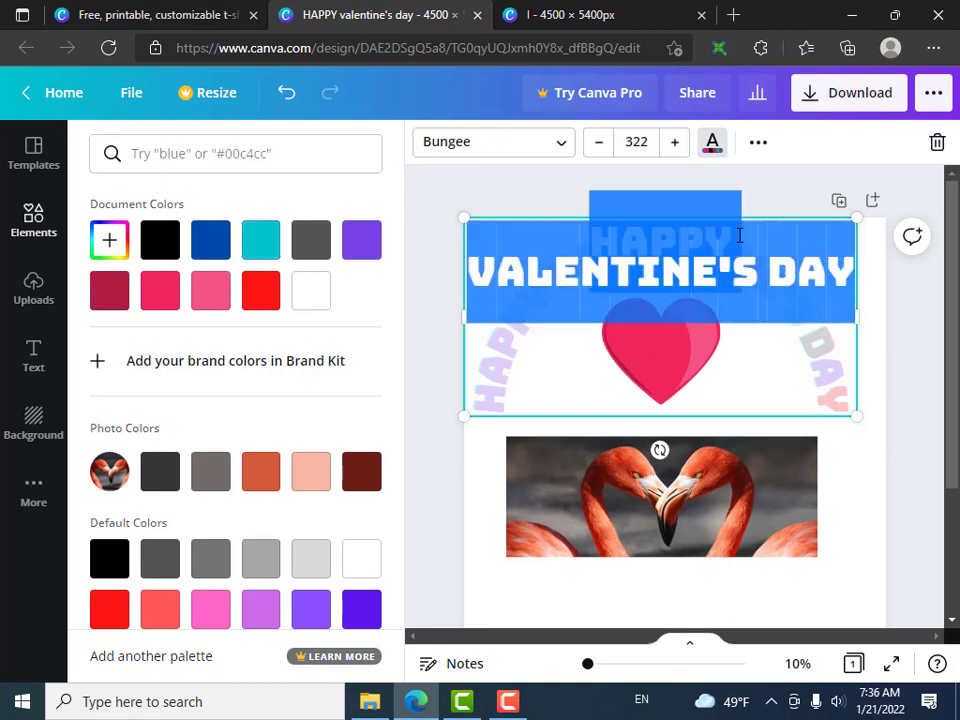
click(712, 146)
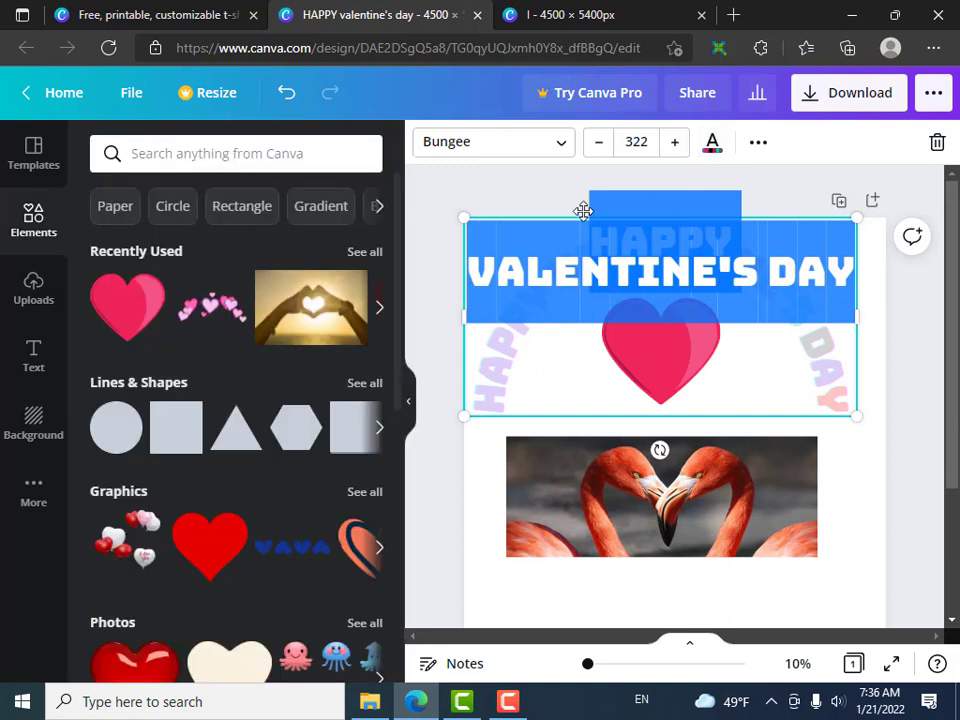
click(712, 146)
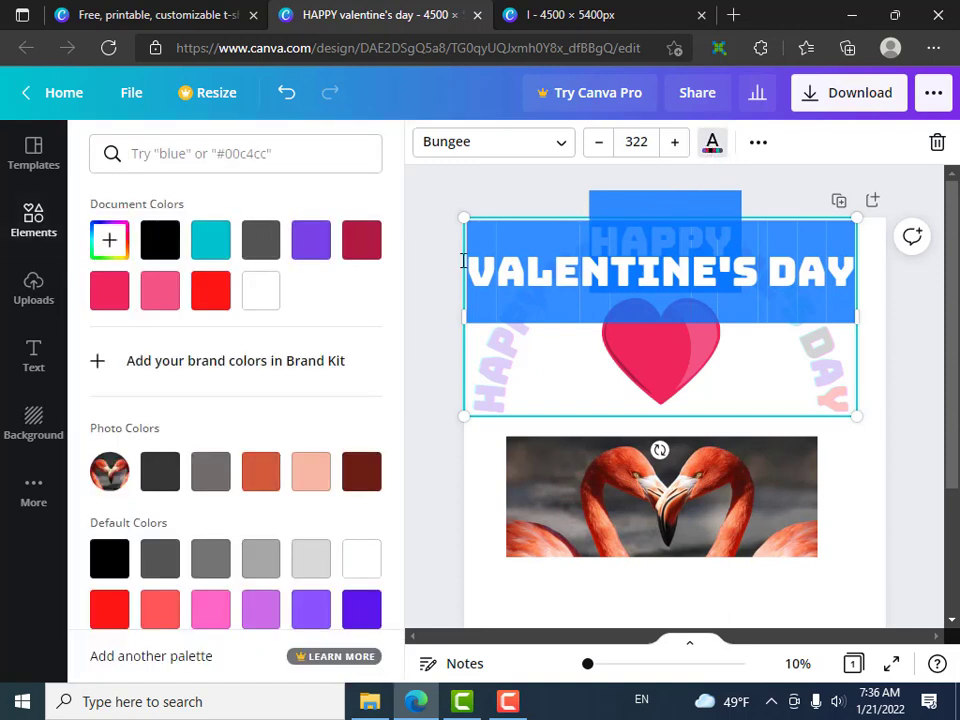
click(506, 202)
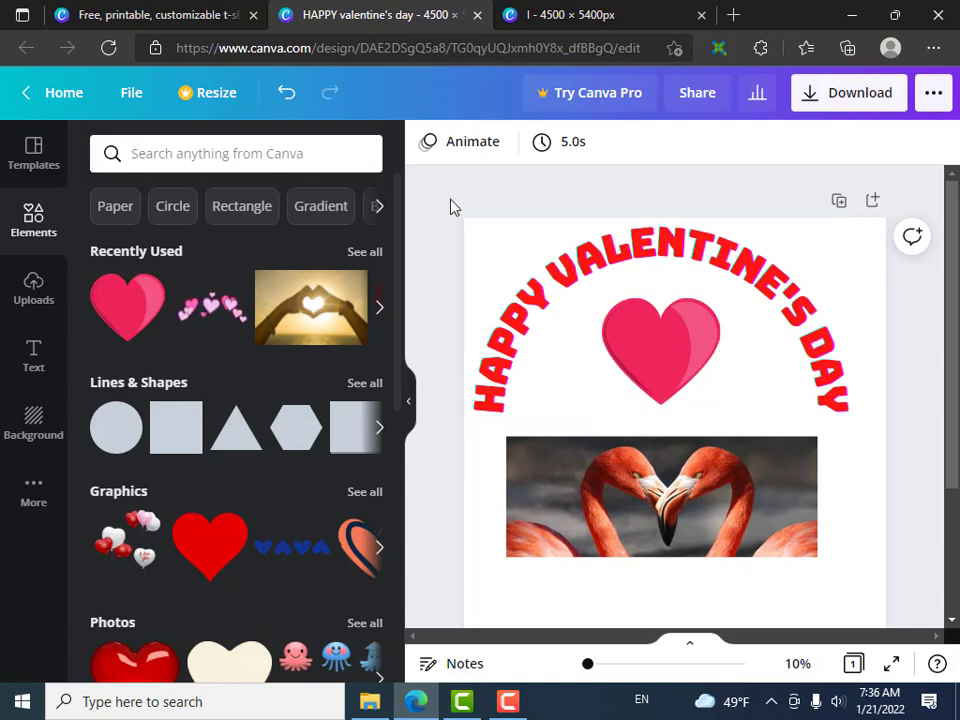
- Examine the whole page layout, from the curved text down to the empty area below the flamingo photo
scroll(480, 300, down, 1)
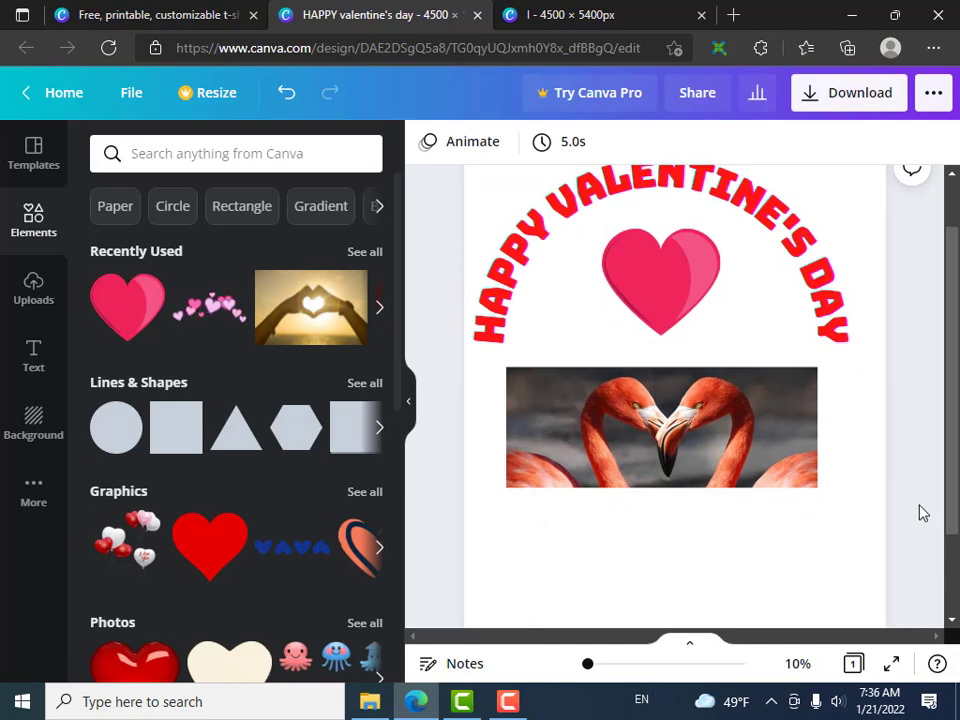
scroll(922, 512, up, 1)
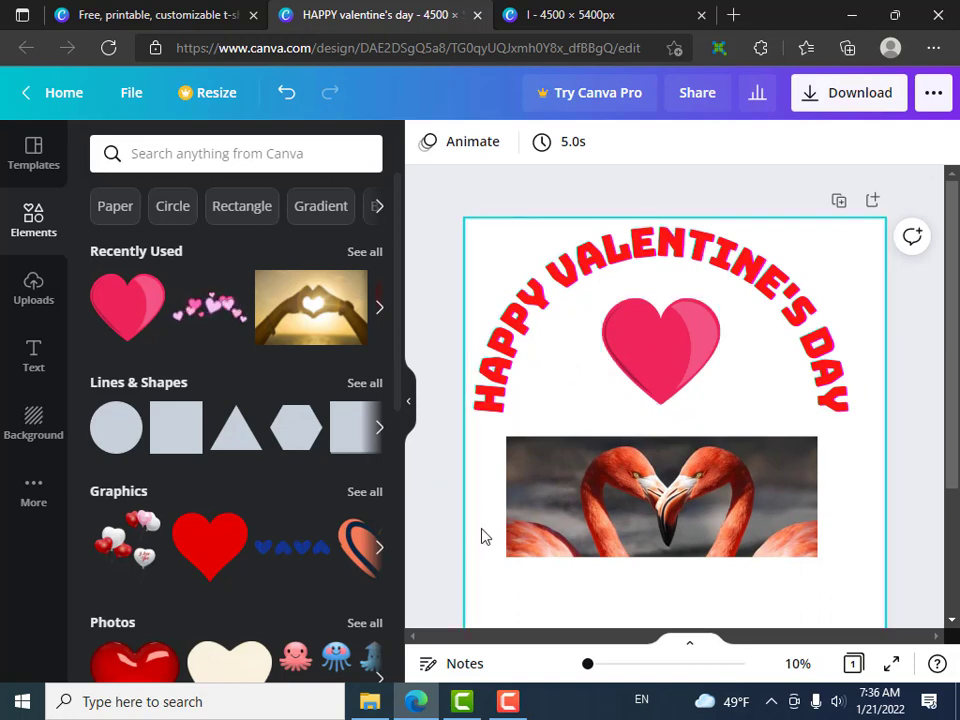
scroll(645, 497, down, 2)
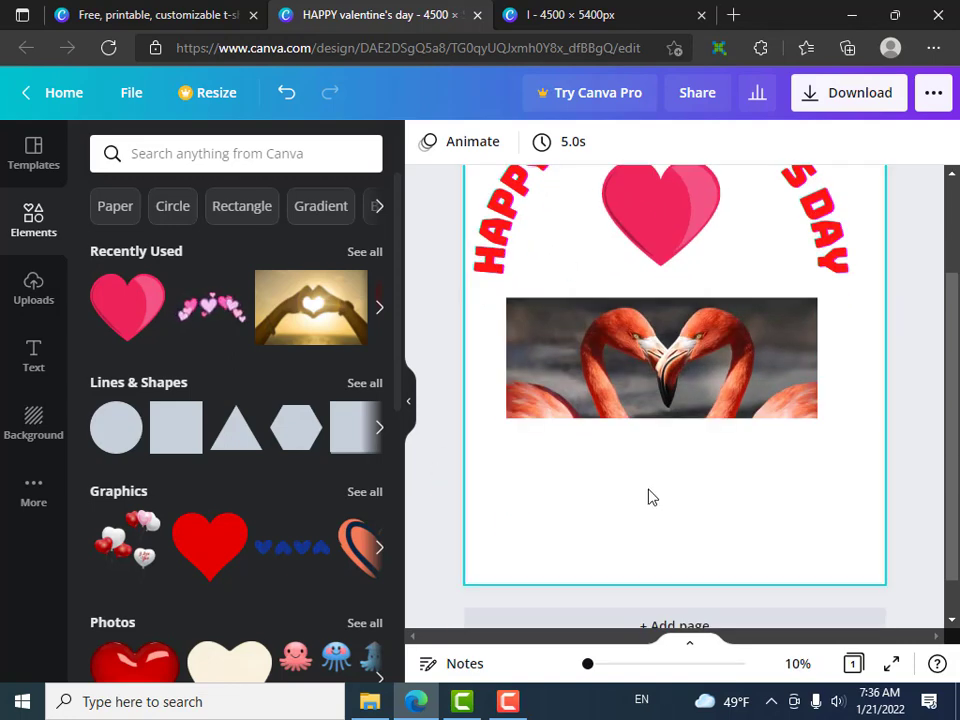
scroll(648, 497, down, 1)
scroll(652, 497, up, 2)
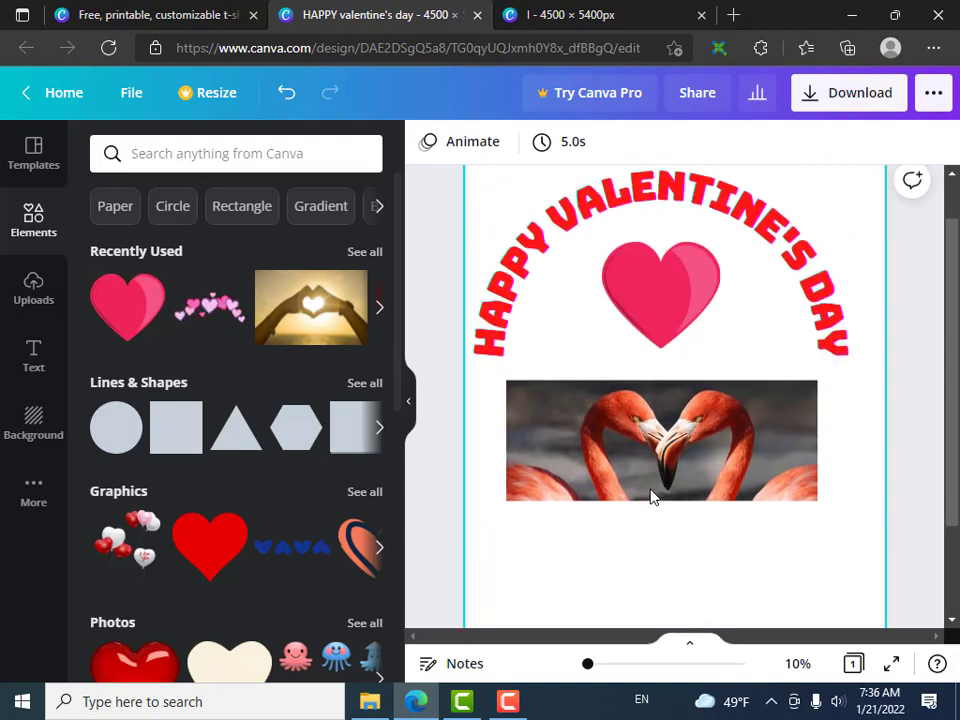
scroll(652, 497, down, 1)
scroll(652, 497, up, 1)
scroll(650, 497, up, 1)
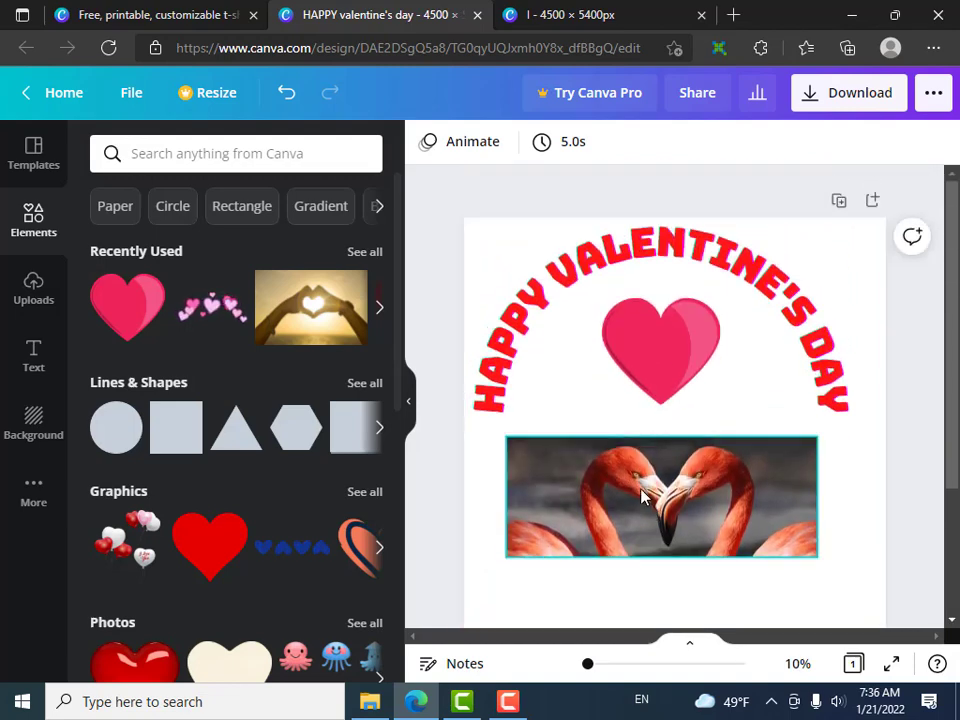
click(872, 201)
scroll(856, 437, up, 4)
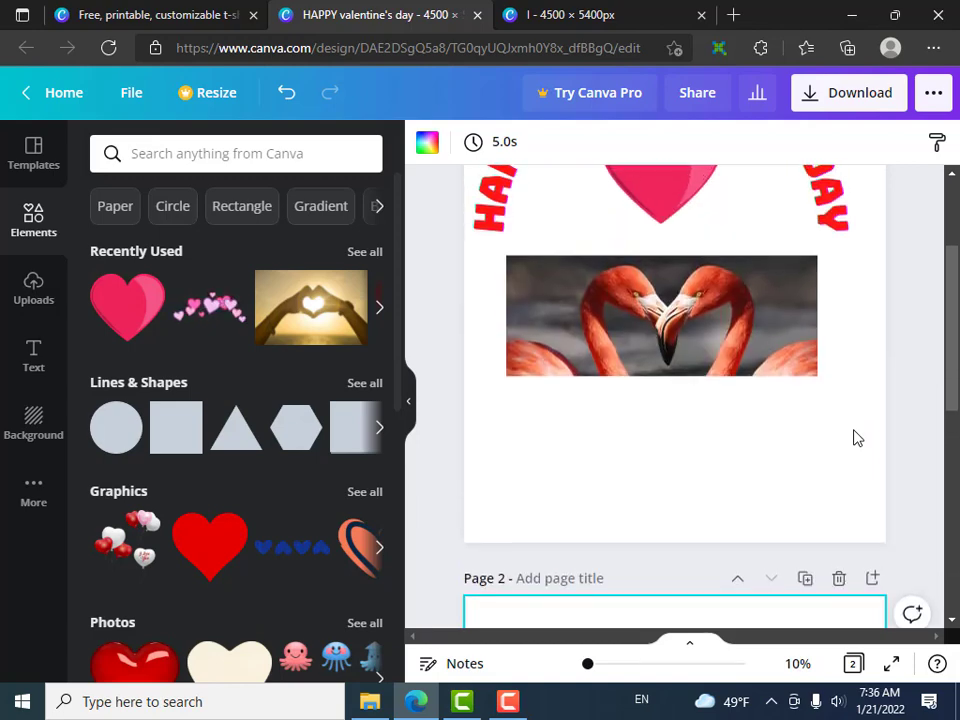
scroll(818, 422, up, 2)
scroll(820, 440, down, 5)
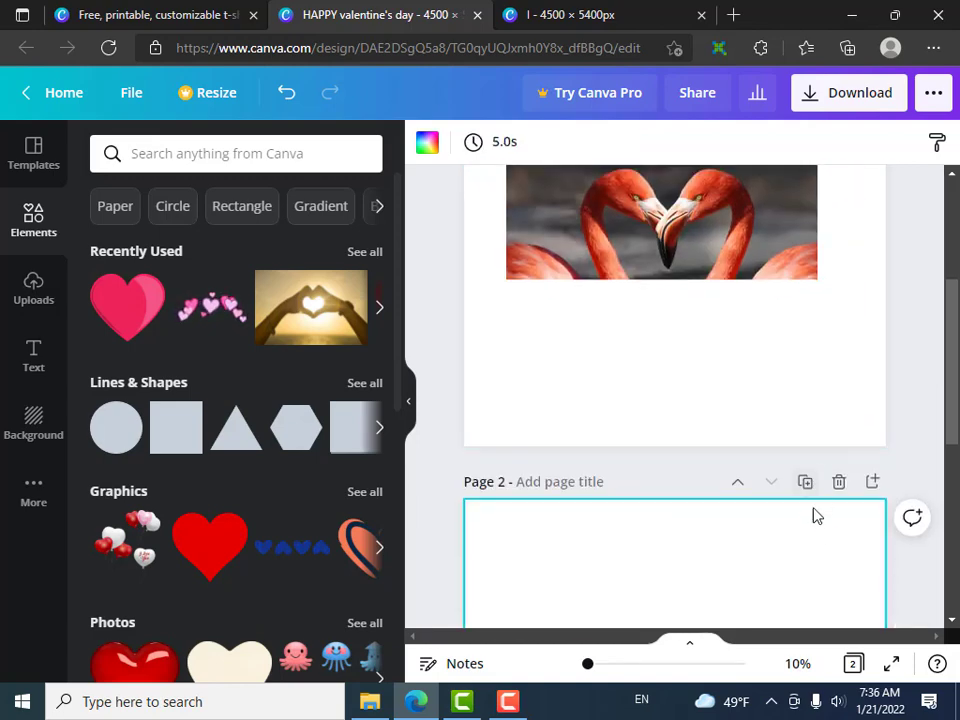
click(838, 484)
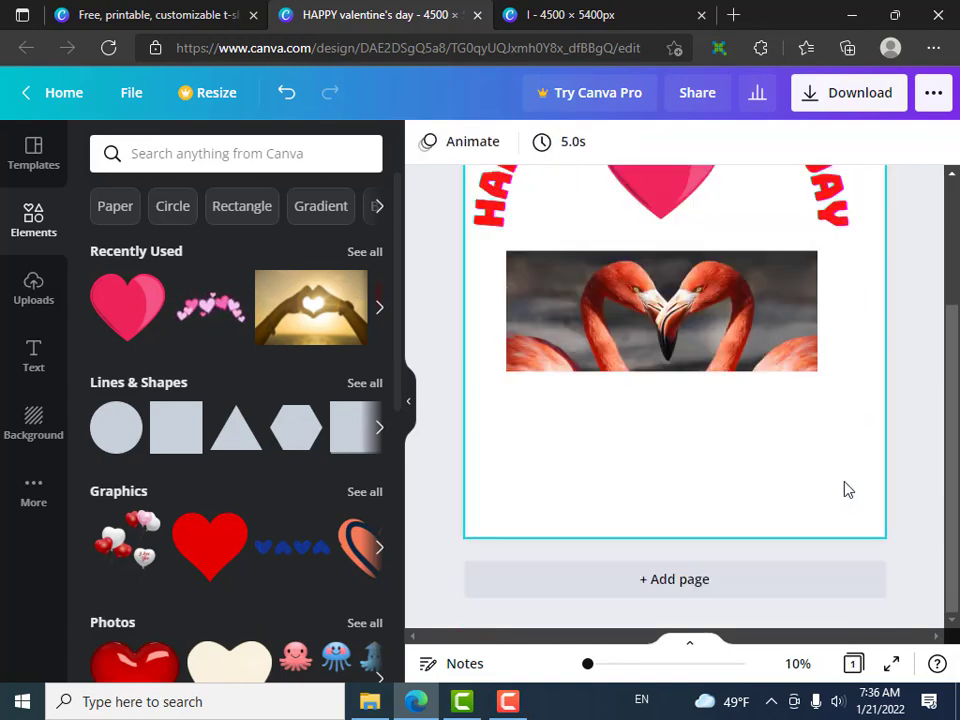
scroll(669, 422, up, 3)
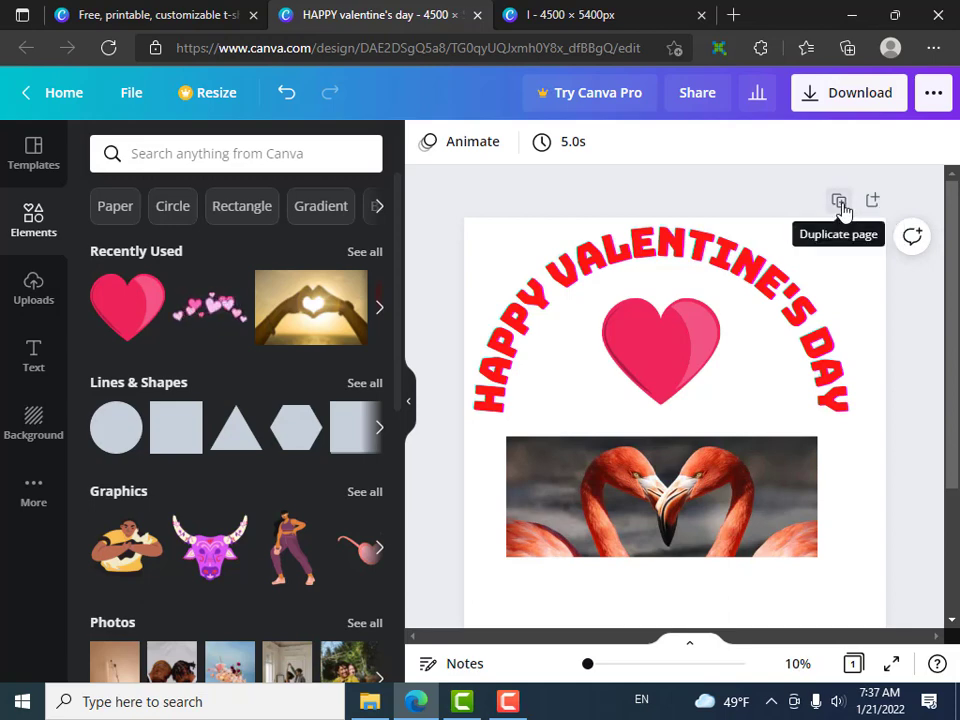
- Duplicate the Valentine's design page as a second page and compare the copy with the original
click(841, 205)
scroll(827, 403, down, 2)
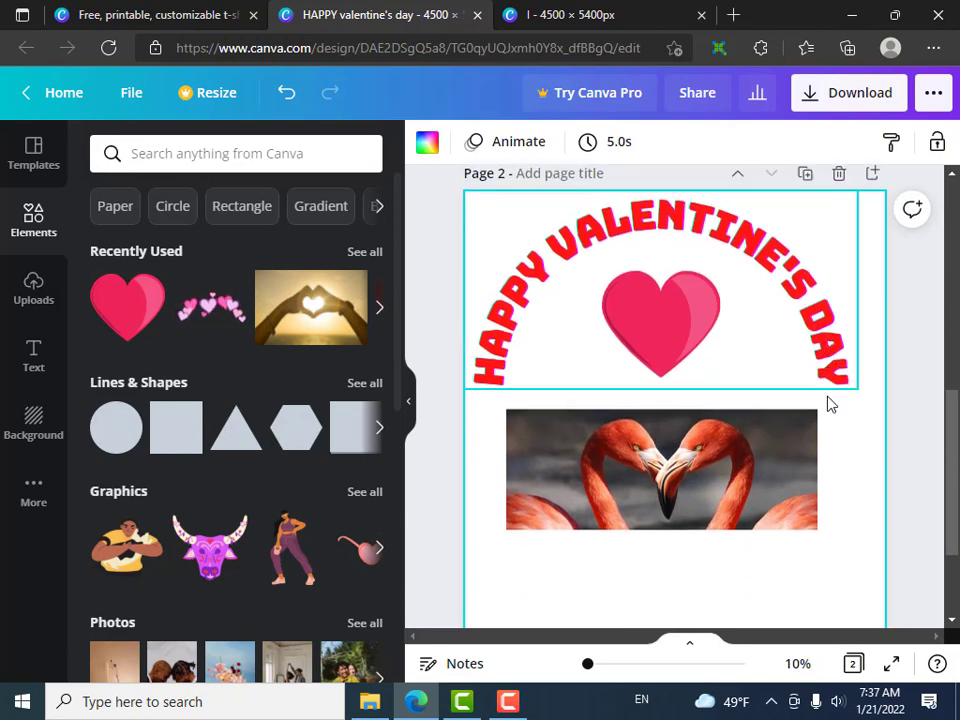
scroll(827, 440, up, 3)
scroll(827, 440, down, 3)
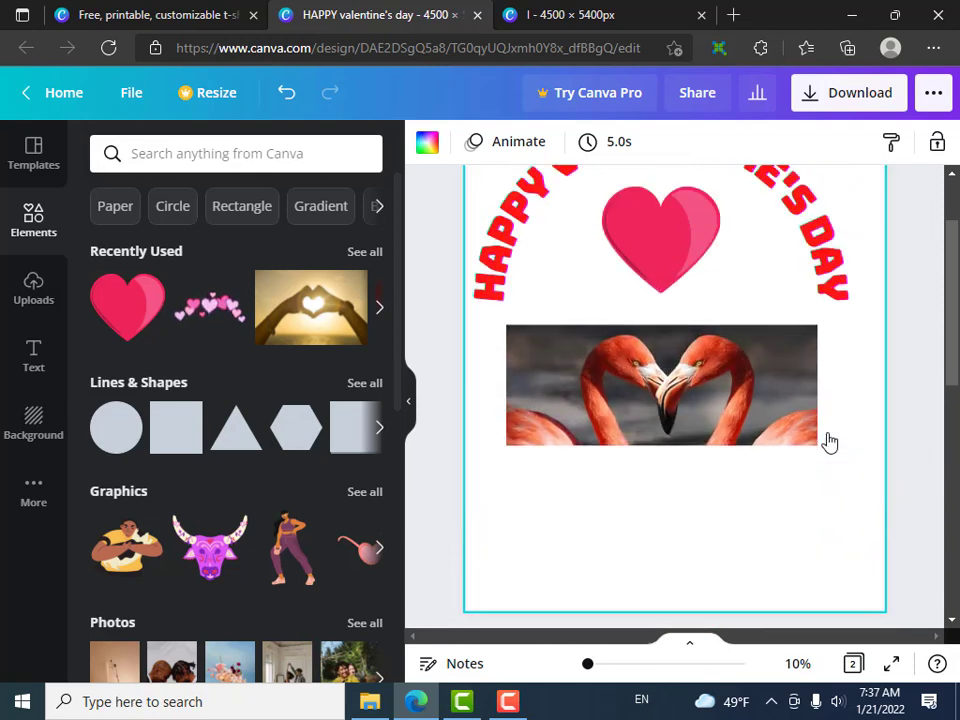
scroll(827, 440, up, 3)
scroll(827, 440, down, 3)
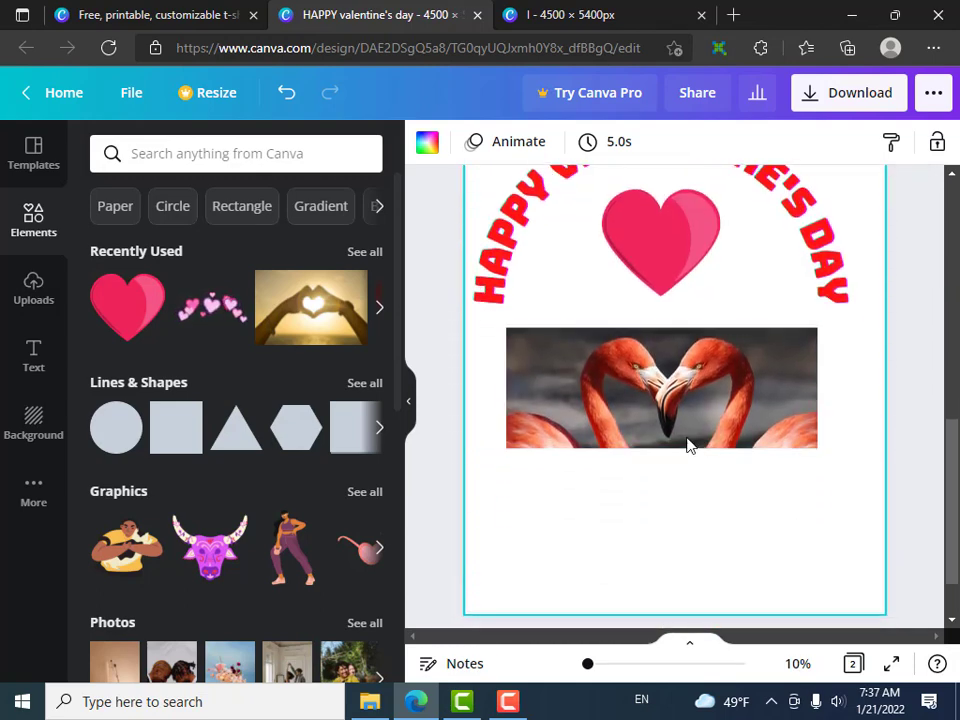
- Replace the flamingo photo on the second page with the uploaded pink kissing-couple illustration, placed below the heart
click(683, 415)
key(Delete)
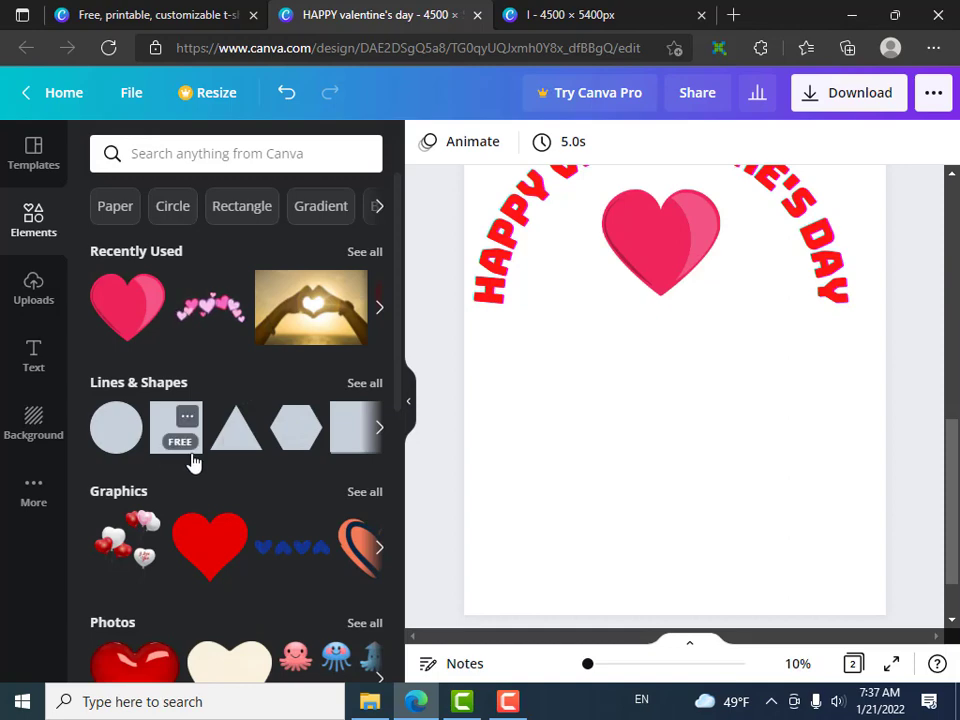
click(35, 302)
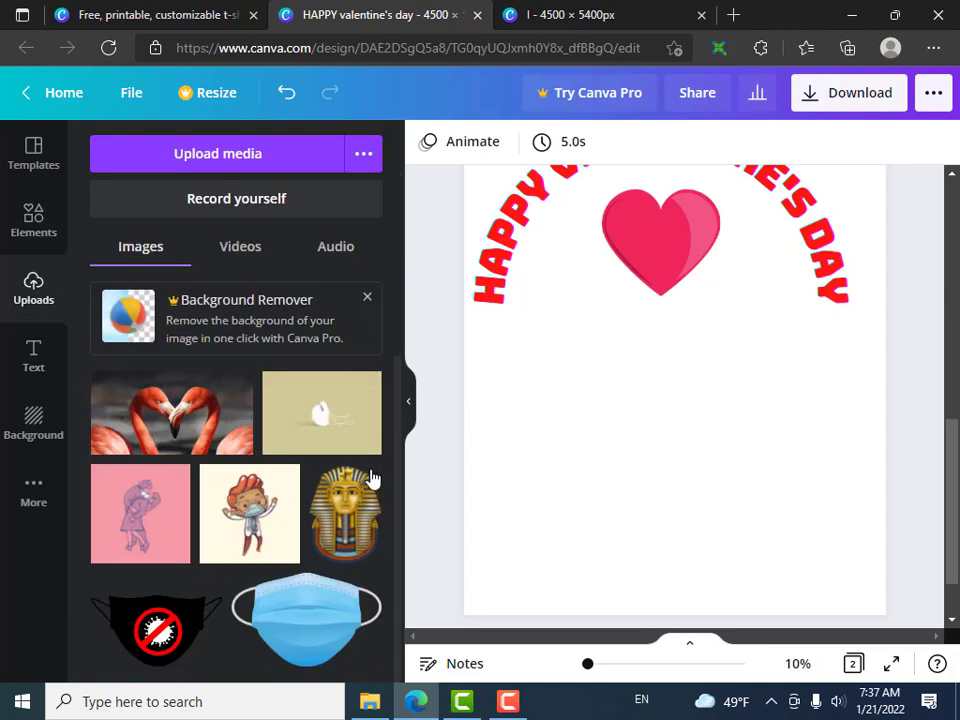
scroll(340, 465, down, 1)
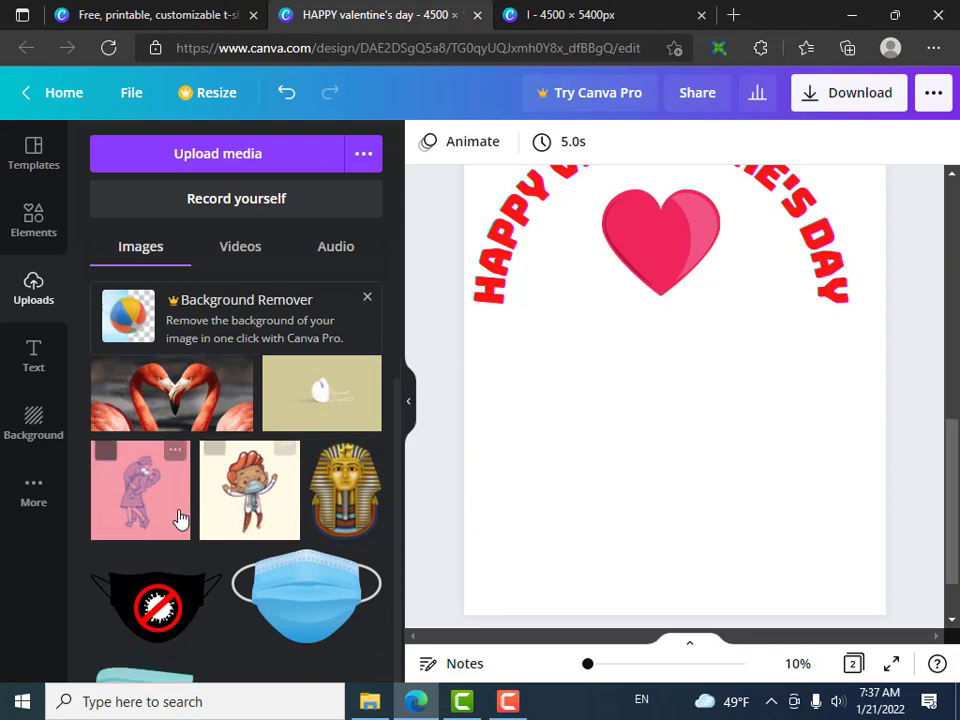
drag(163, 503, 641, 392)
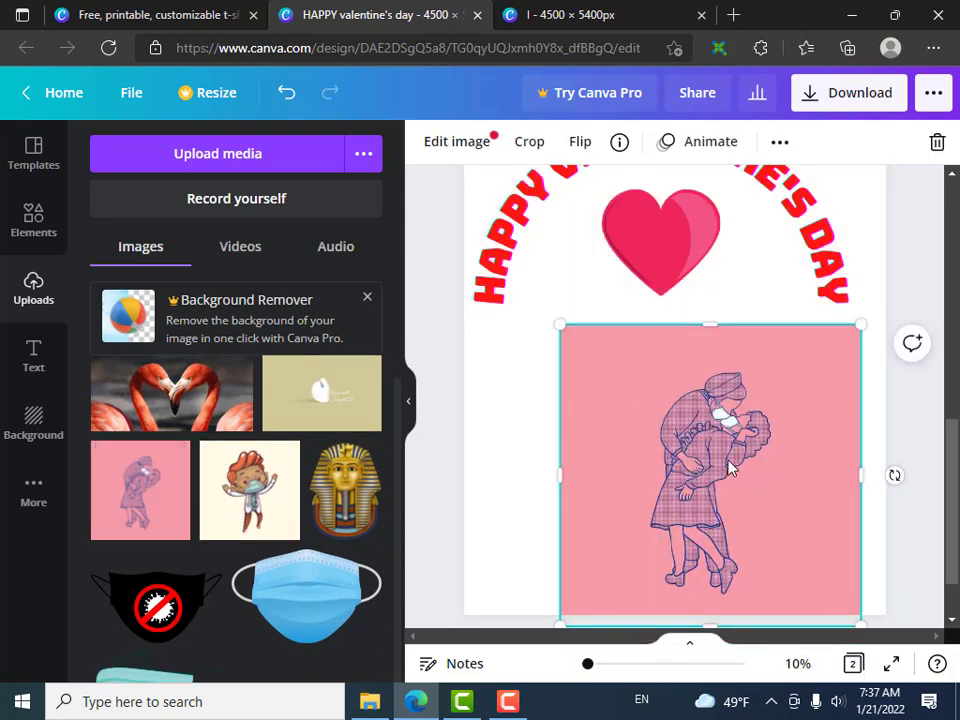
drag(706, 460, 665, 432)
scroll(786, 461, up, 2)
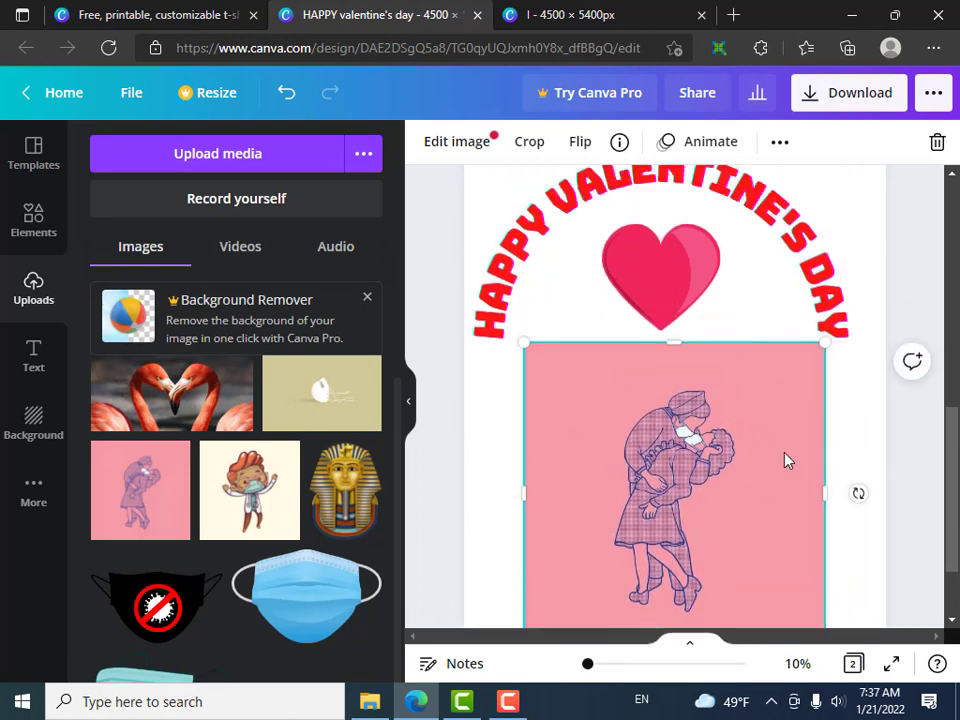
click(920, 287)
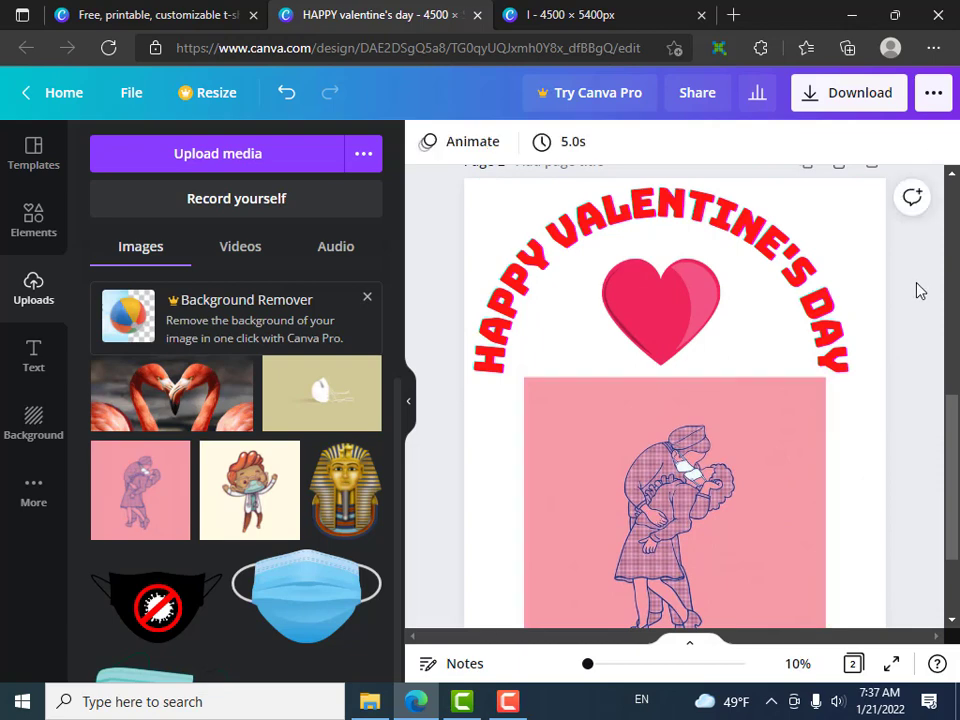
- Shrink the pink heart and set it just above the couple illustration, shifting the illustration slightly up and left under the text arch
click(702, 347)
drag(718, 364, 649, 322)
drag(722, 446, 699, 424)
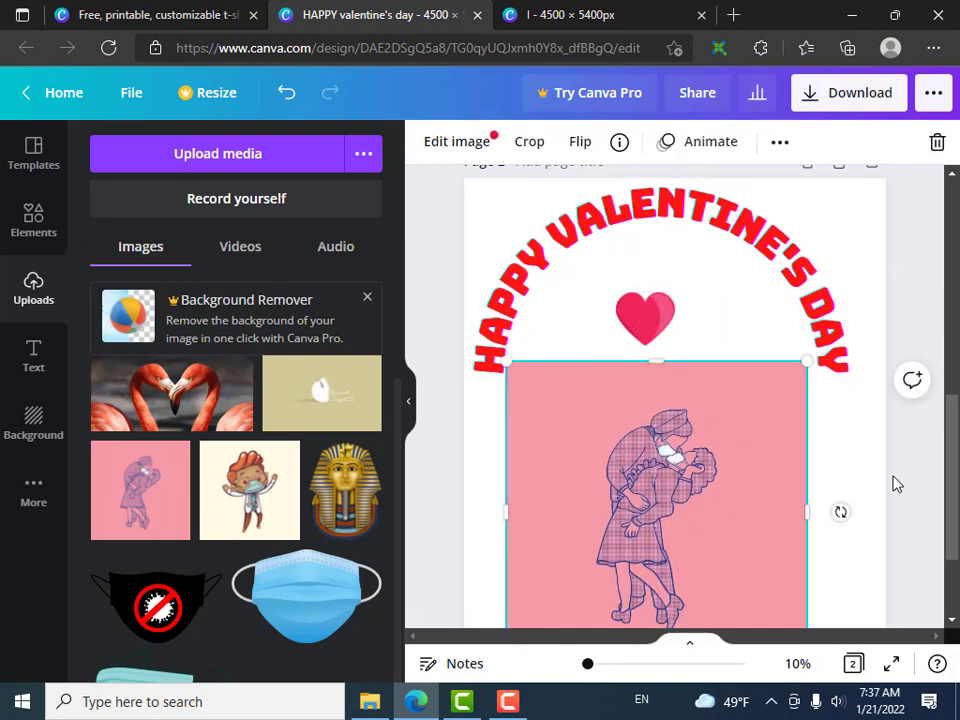
click(868, 495)
scroll(831, 501, down, 3)
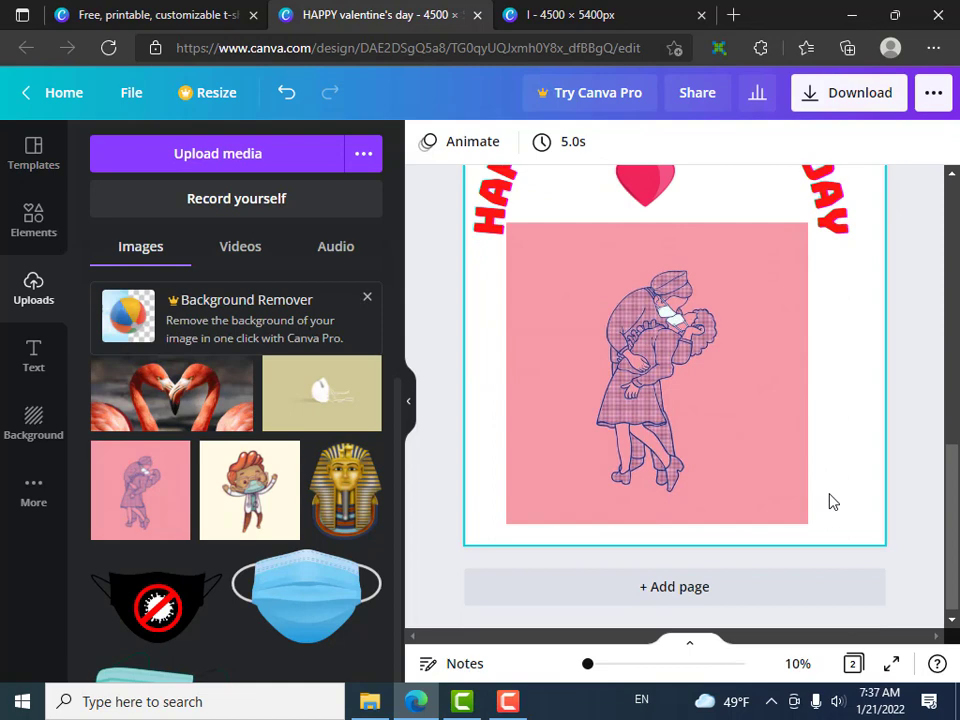
scroll(831, 501, up, 1)
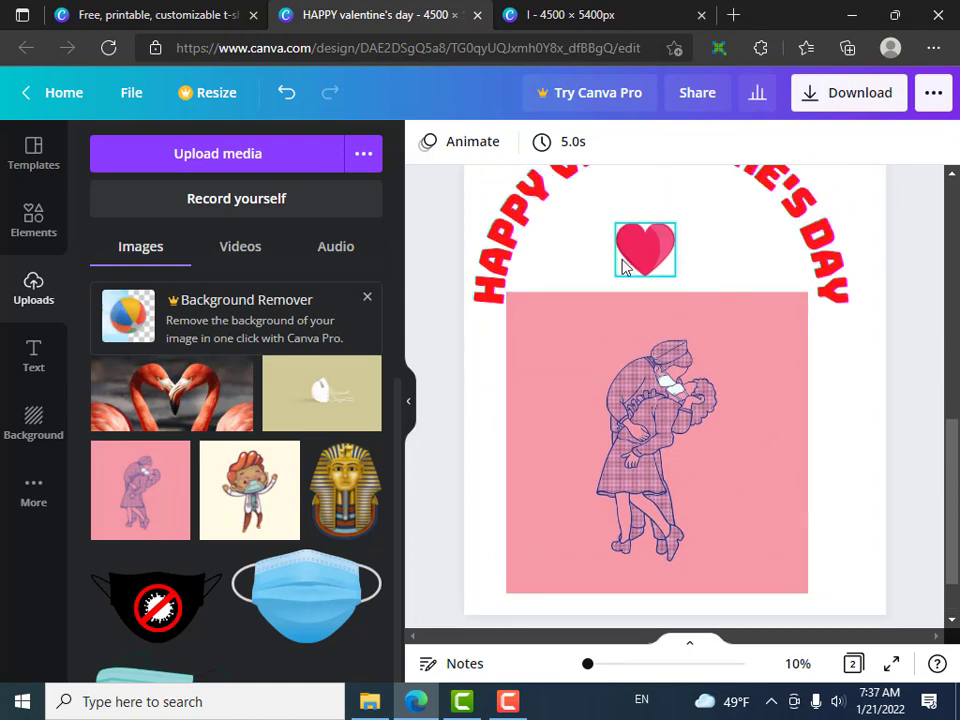
drag(658, 250, 667, 276)
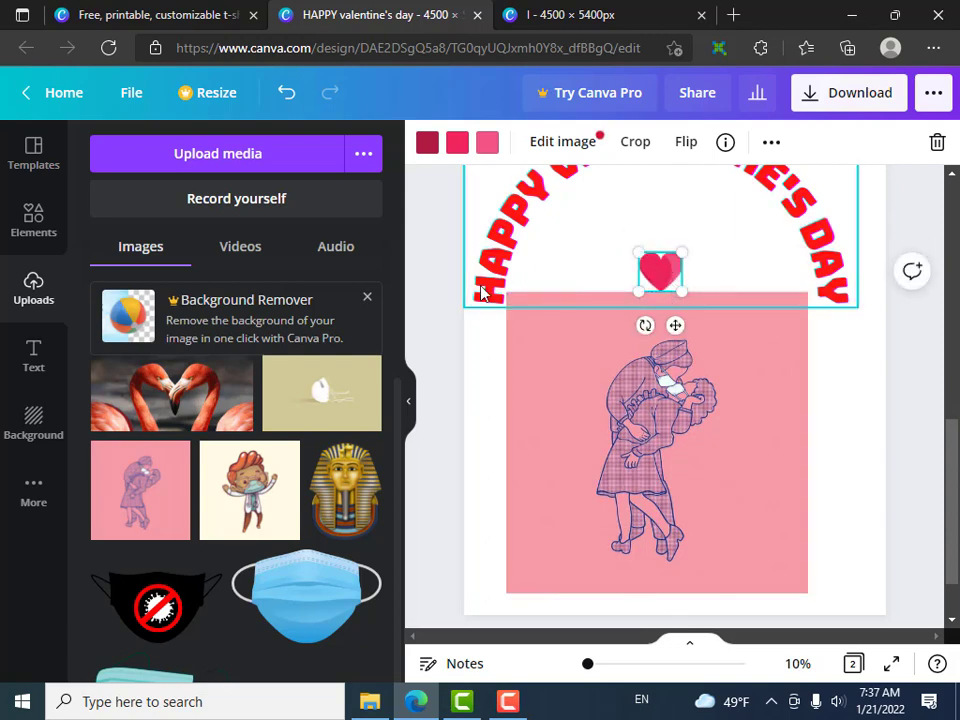
- Add the recently used glitch-styled PLAY text to the second page, including a large copy reworded to I
click(44, 362)
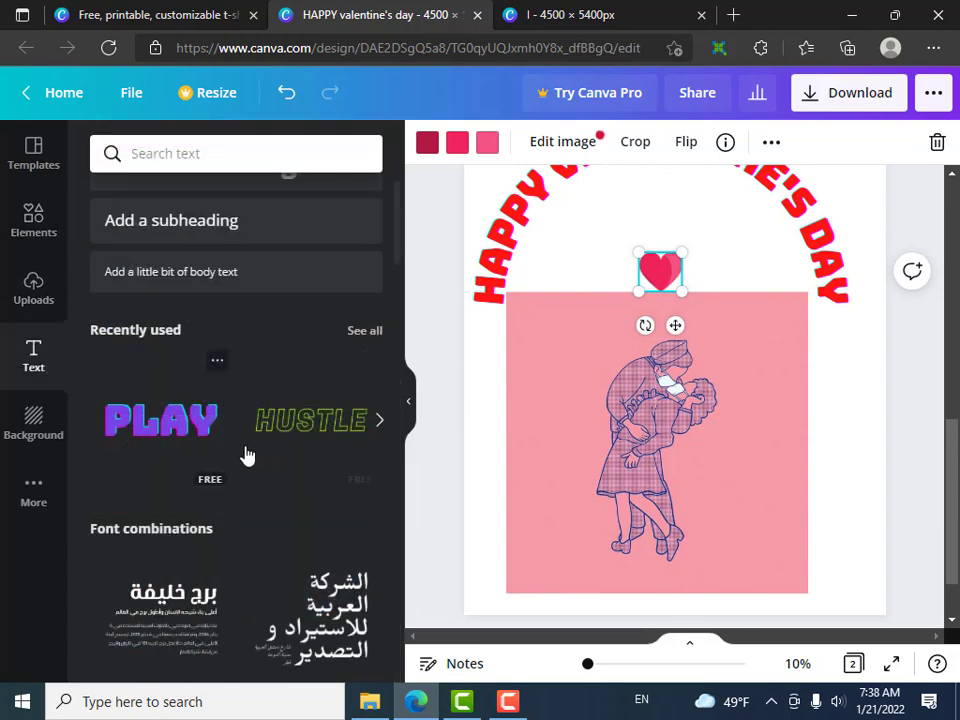
scroll(247, 456, down, 2)
scroll(247, 456, up, 3)
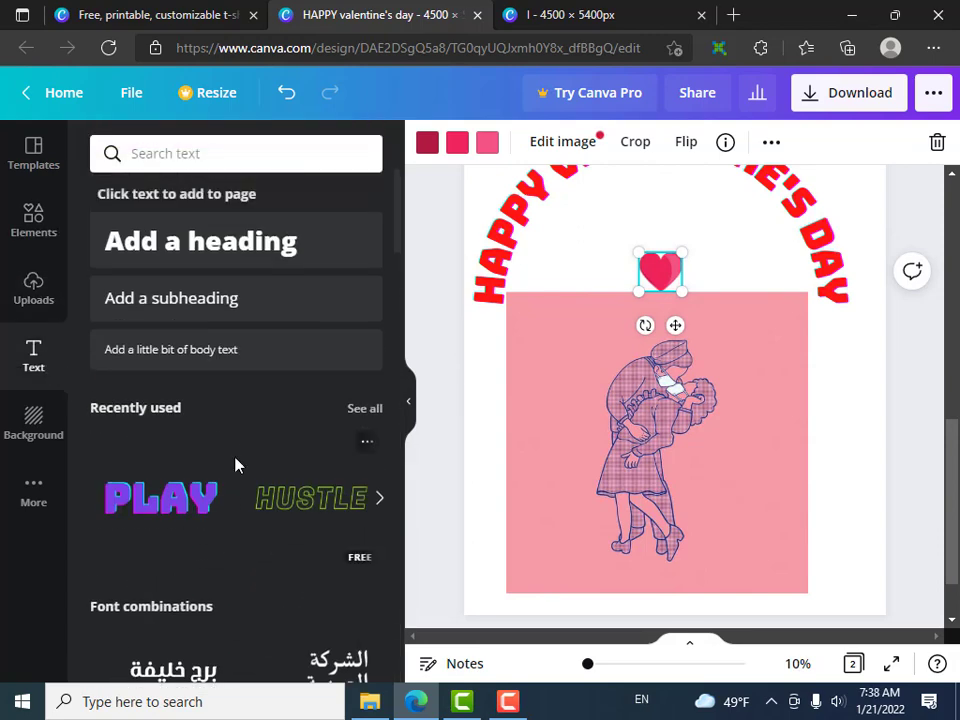
click(185, 505)
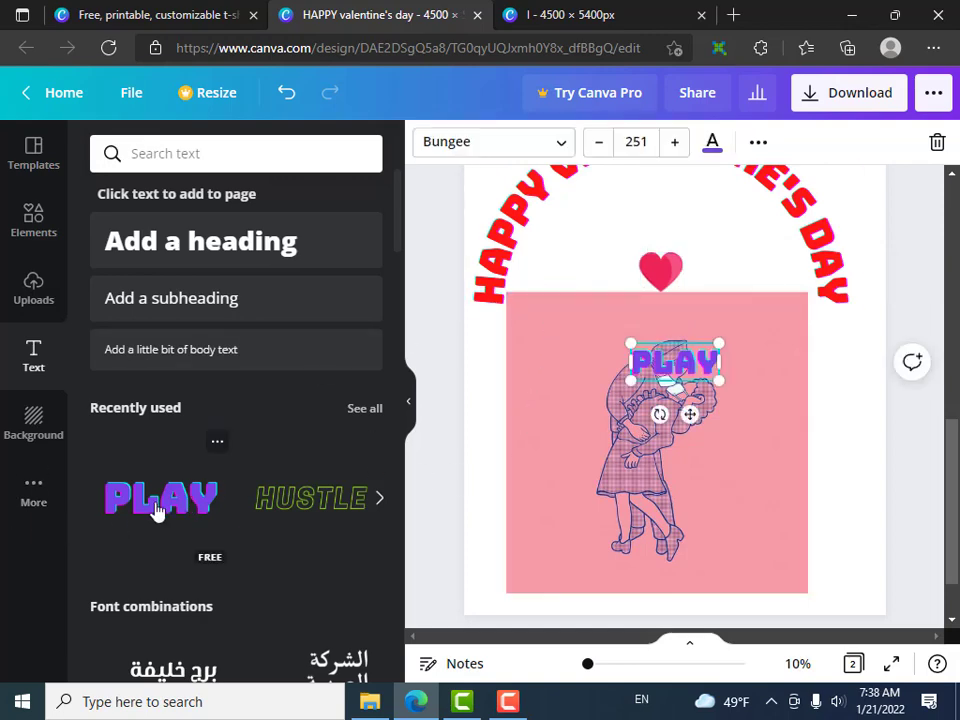
drag(157, 511, 530, 318)
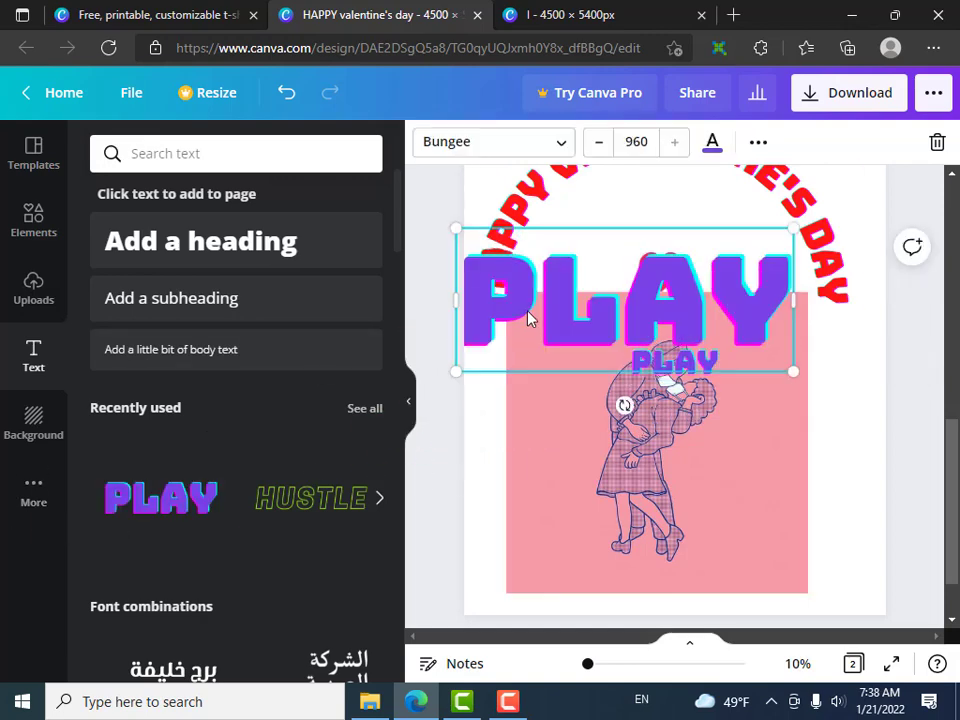
double_click(614, 310)
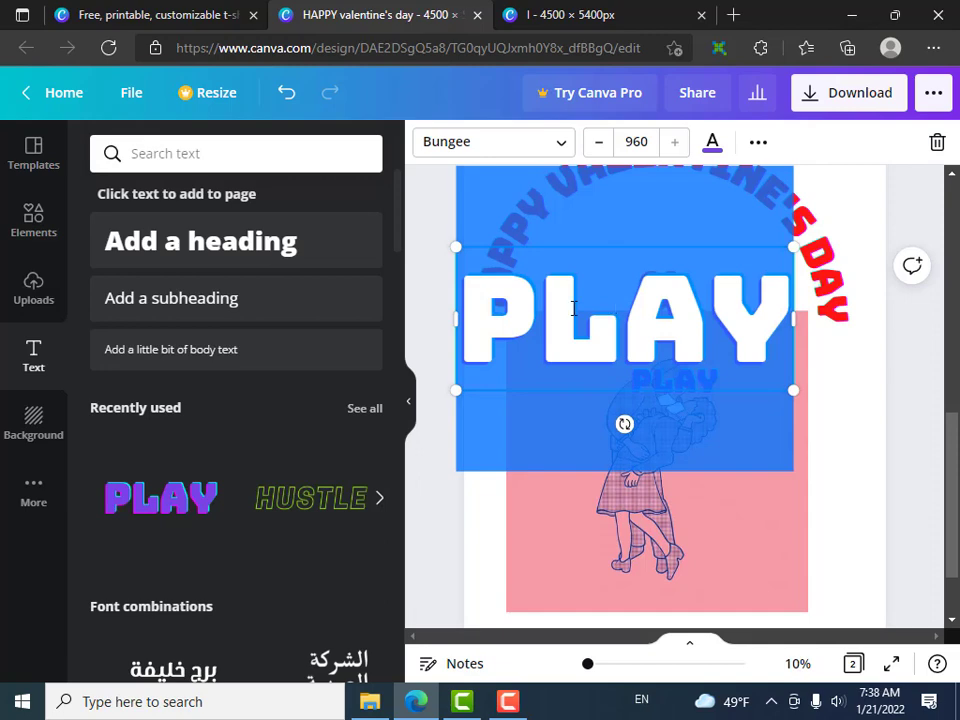
text(I)
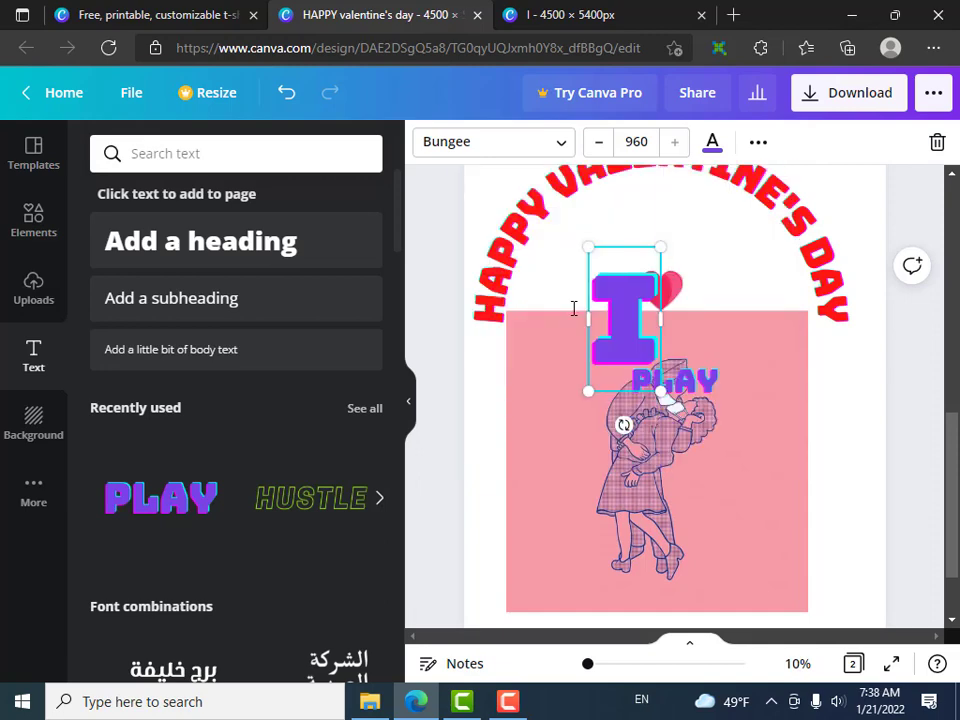
click(857, 409)
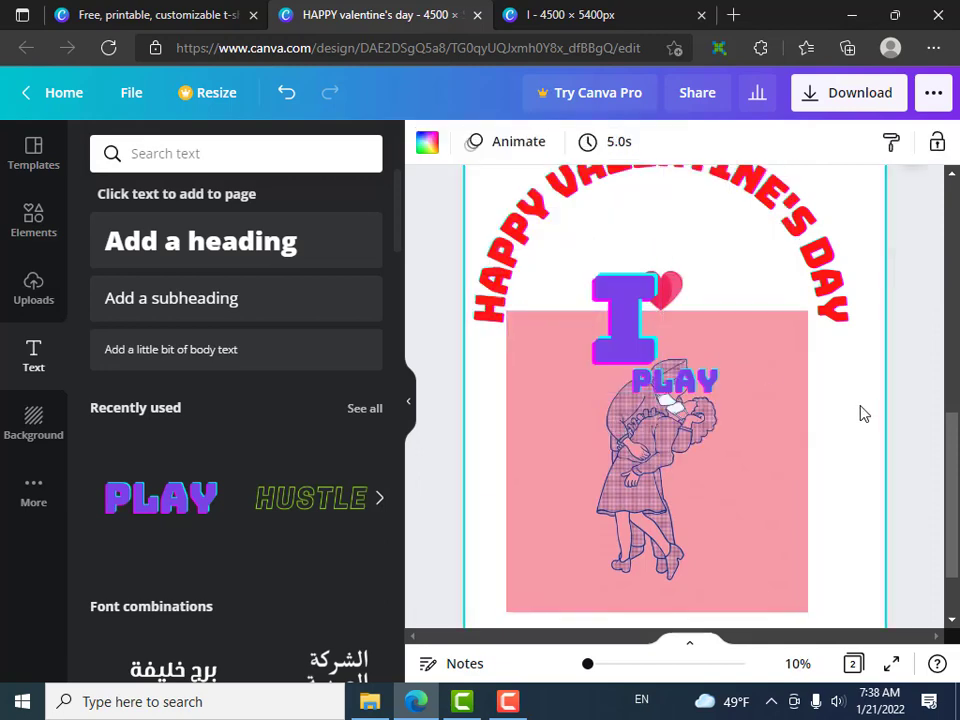
- Place the large I inside the arch above the couple illustration and move the heart close beside it
click(614, 330)
drag(614, 330, 578, 259)
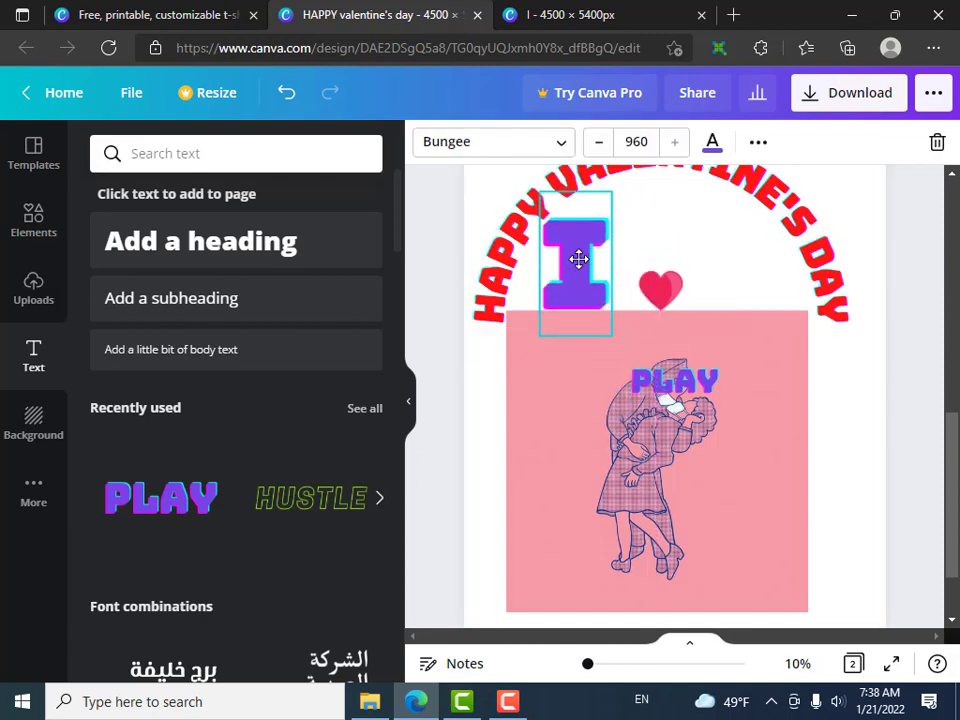
click(881, 450)
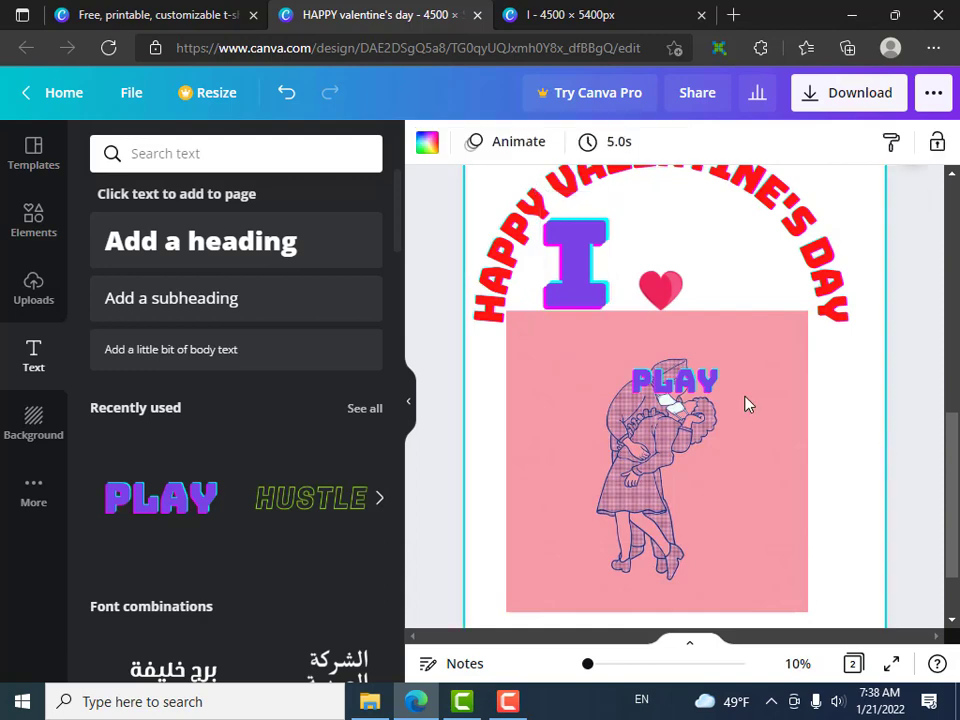
drag(657, 305, 630, 297)
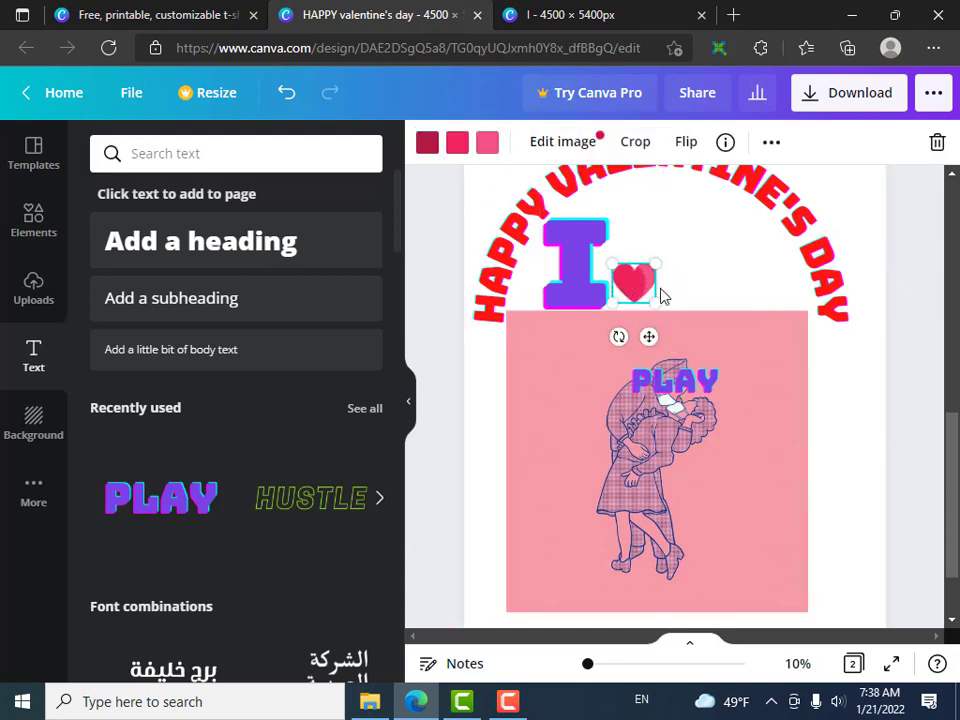
click(874, 420)
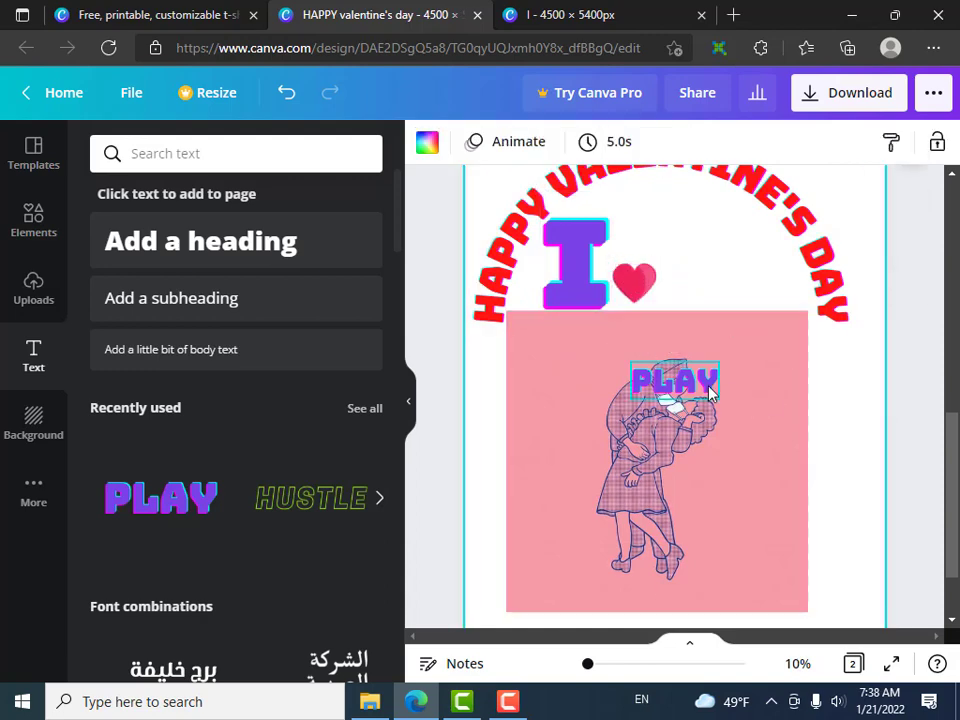
- Replace the small PLAY text with a large glitch-styled text reading Y
drag(688, 388, 734, 284)
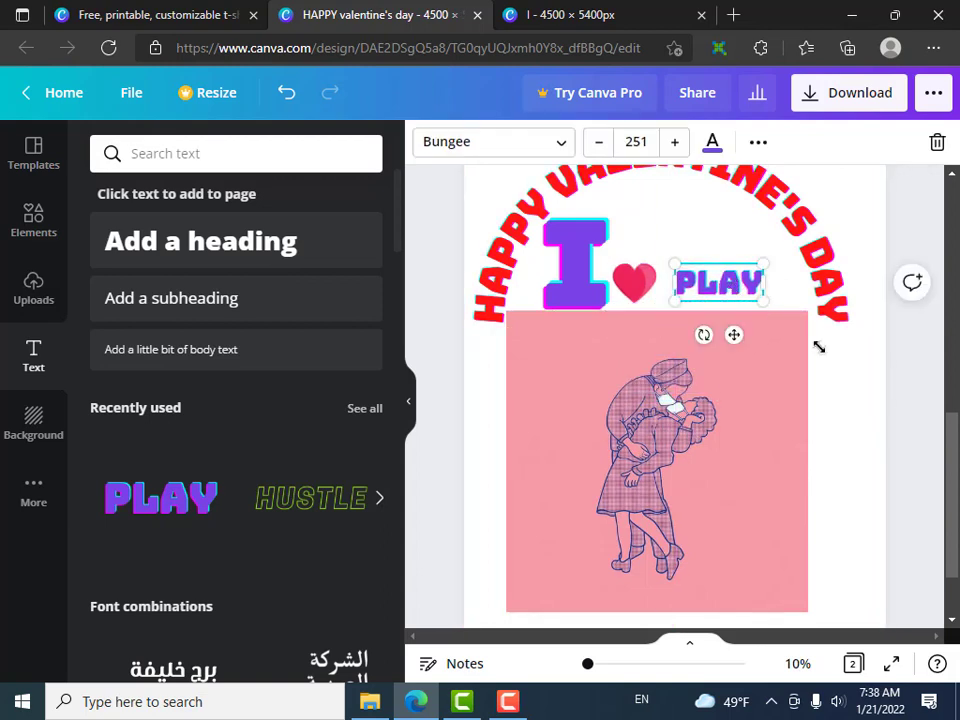
key(Delete)
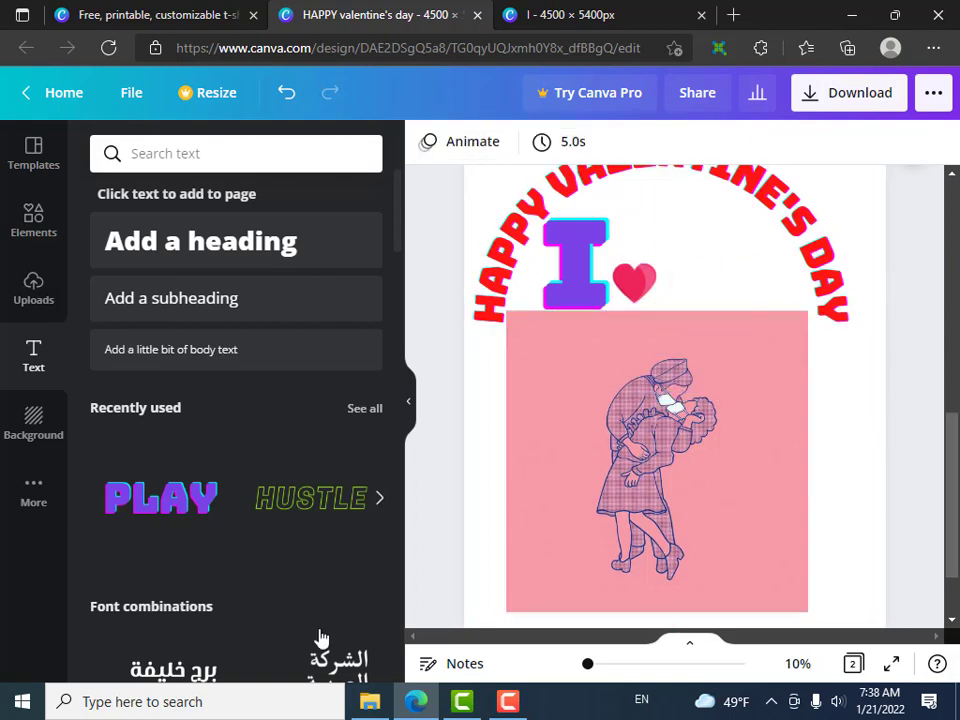
drag(193, 501, 722, 343)
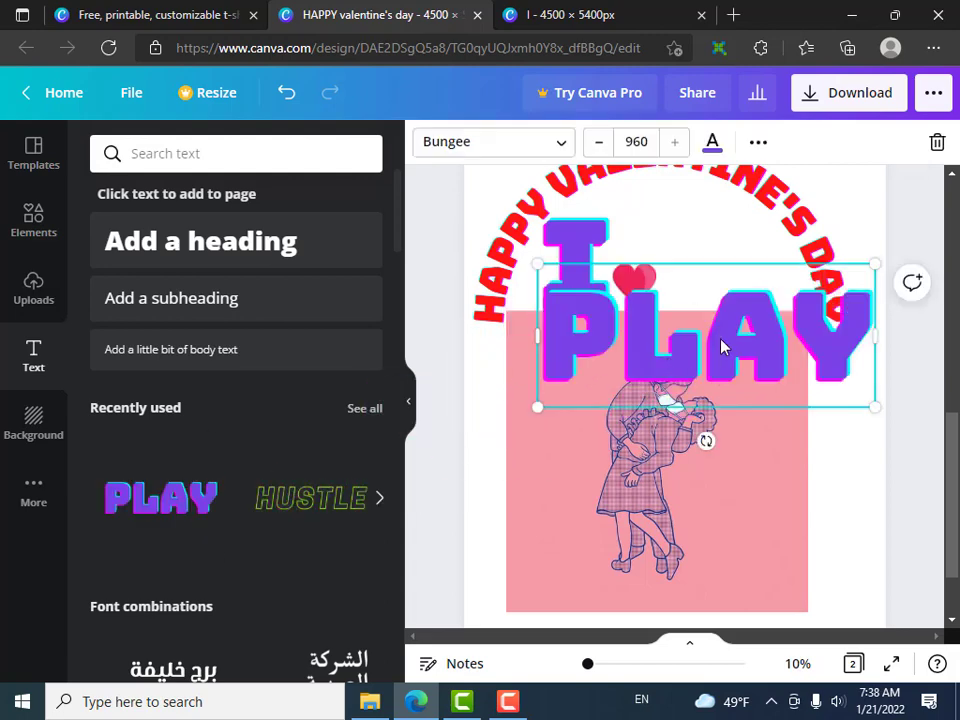
double_click(722, 340)
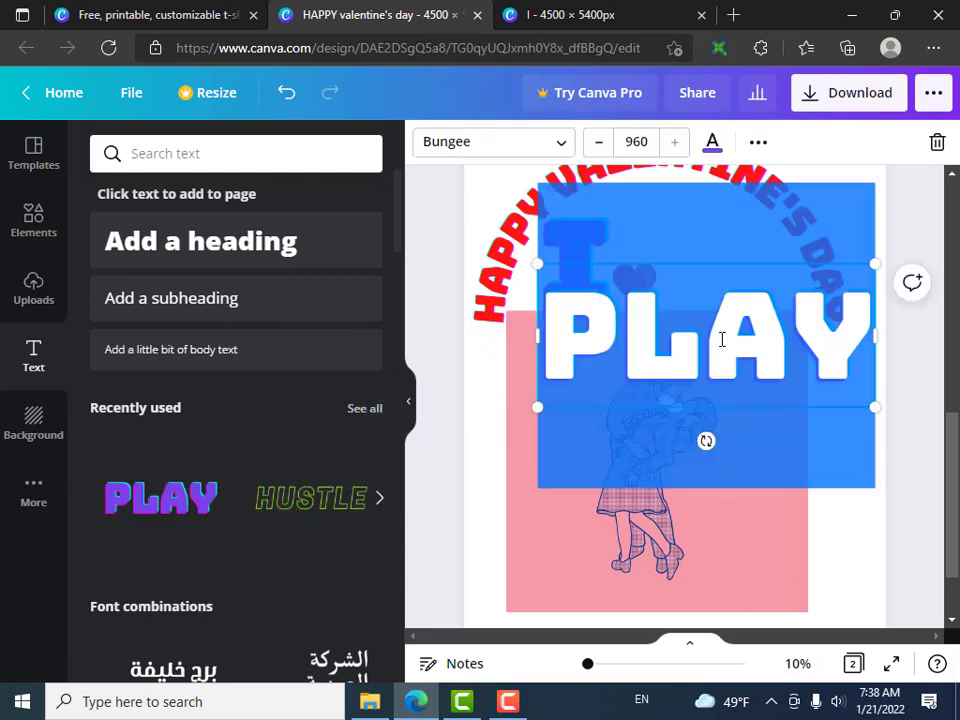
text(Y)
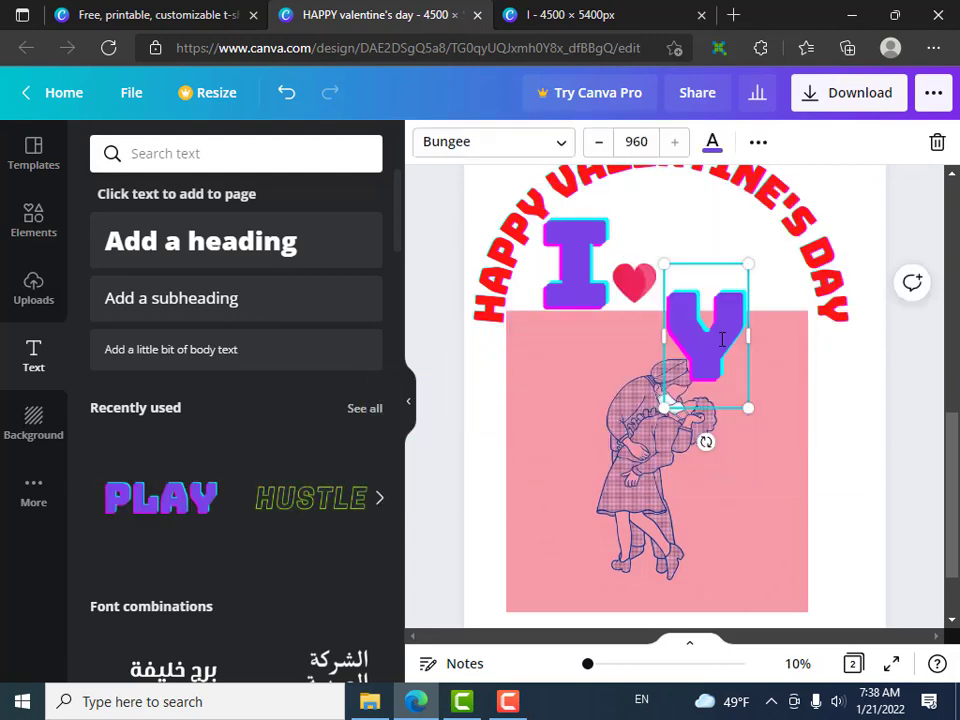
click(932, 421)
- Align the Y with the I on the heart's other side and center the heart between the two letters
drag(726, 300, 736, 257)
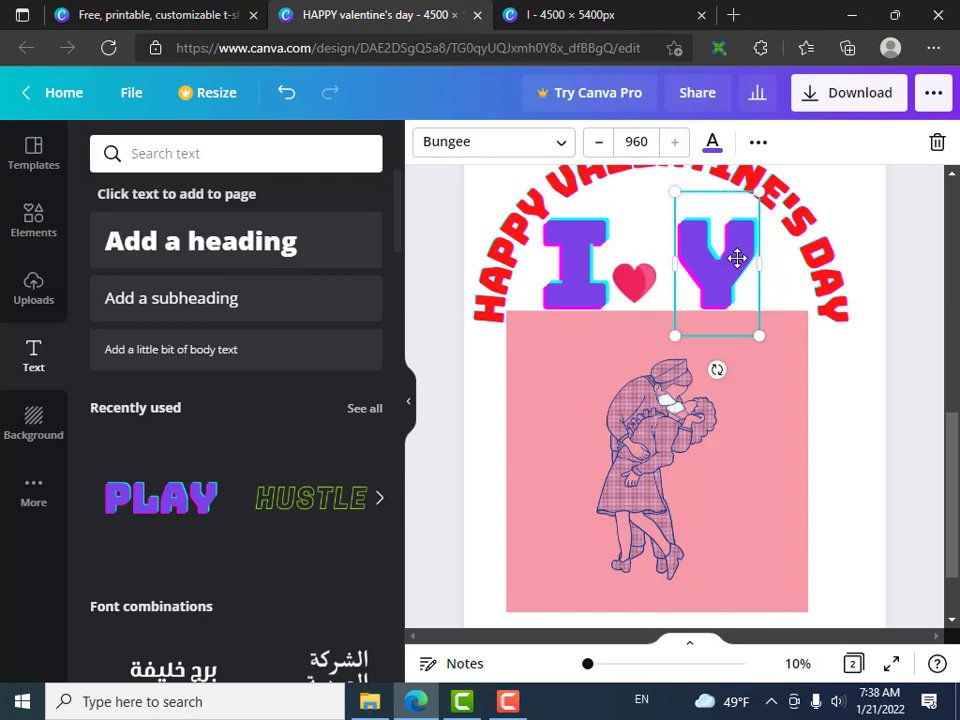
click(882, 450)
click(632, 281)
drag(632, 281, 645, 282)
click(882, 426)
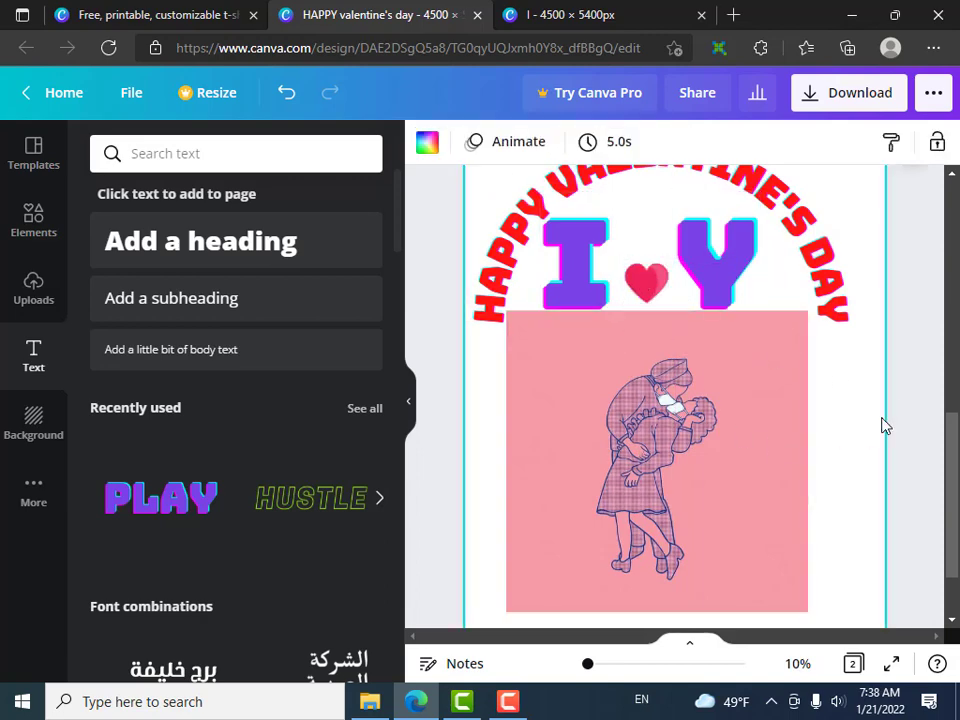
- Move the I and the Y slightly lower so both overlap the upper edge of the couple illustration
drag(578, 279, 578, 287)
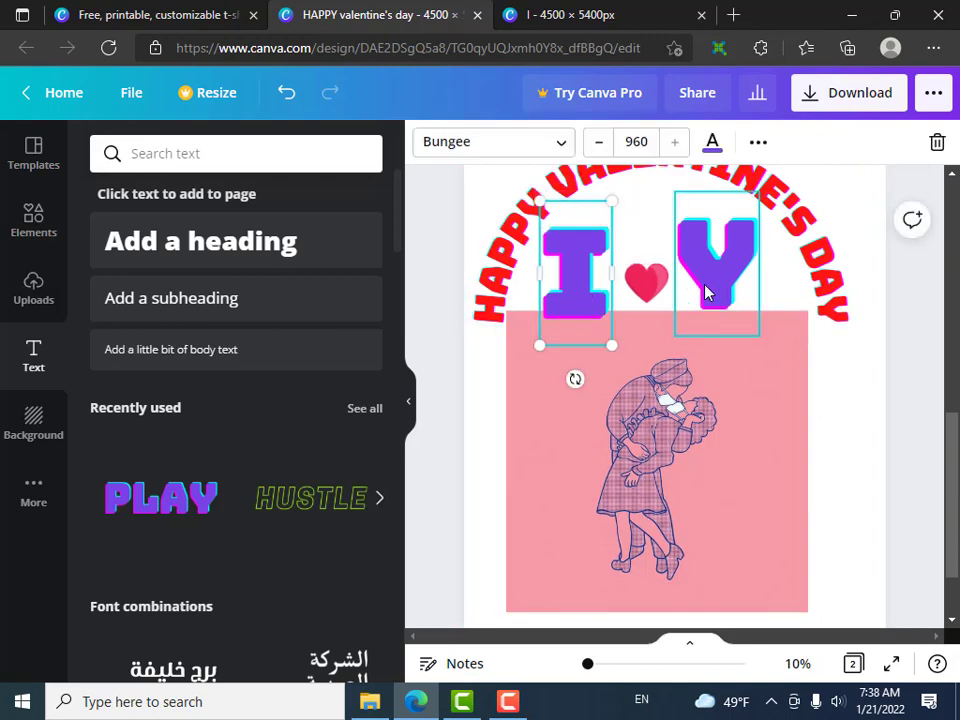
drag(705, 292, 706, 299)
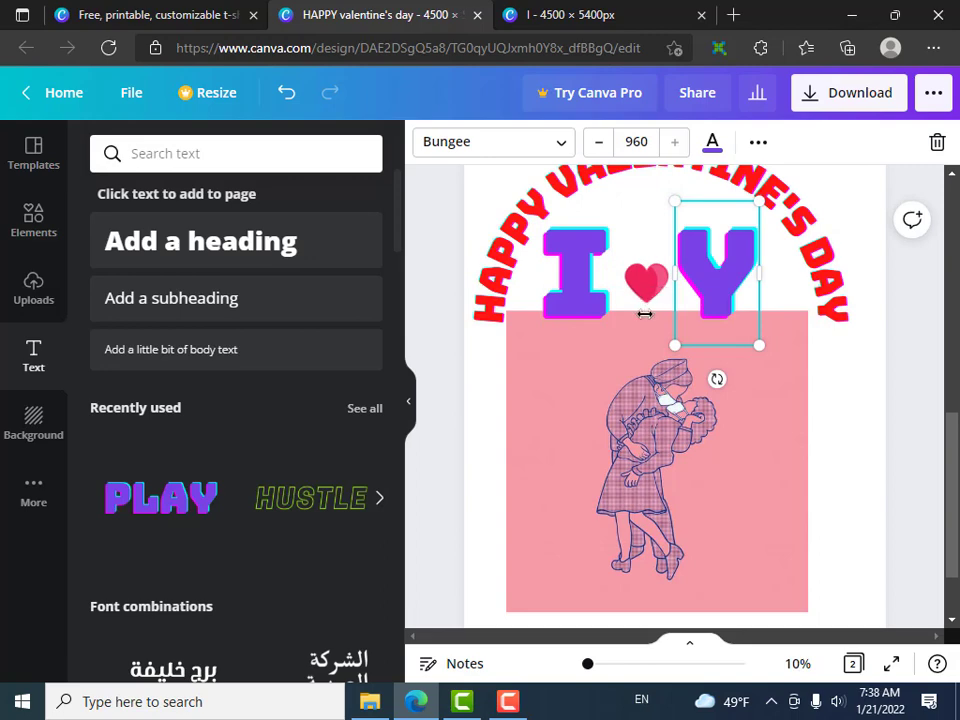
click(891, 418)
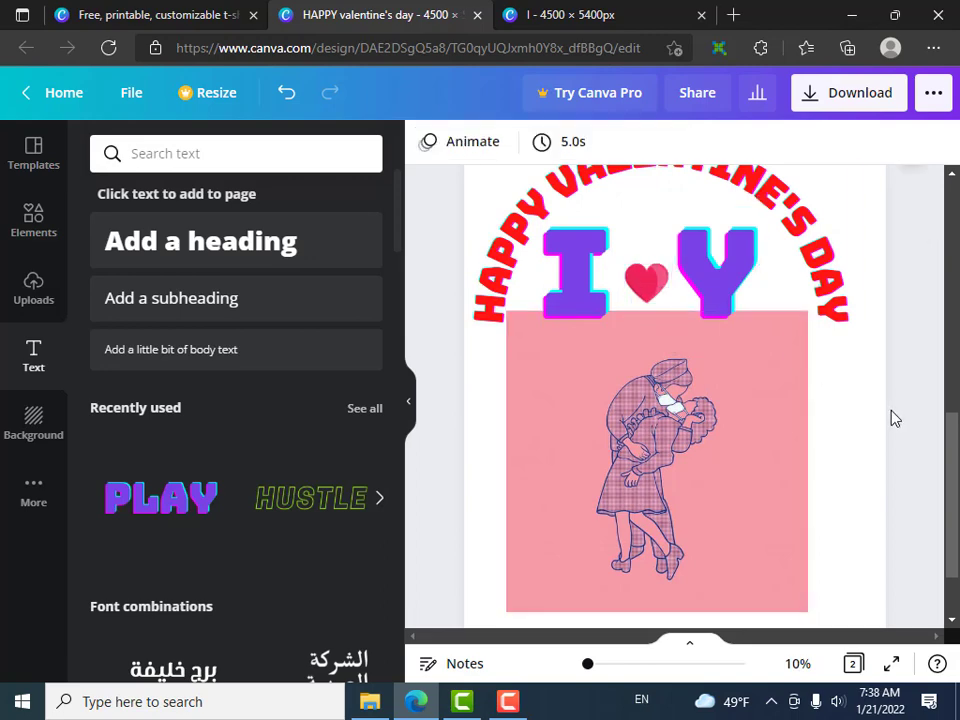
- Shrink the Y to font size 775 and position it beside the heart, just above the couple illustration
scroll(893, 434, up, 1)
scroll(894, 436, up, 2)
click(722, 354)
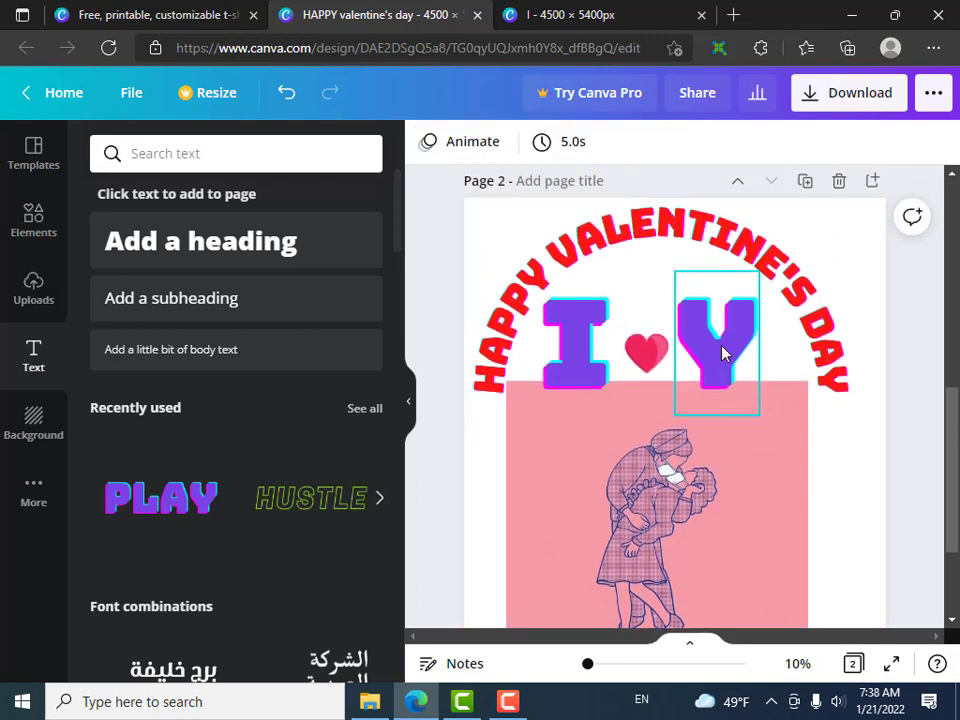
drag(672, 416, 691, 387)
drag(727, 340, 727, 352)
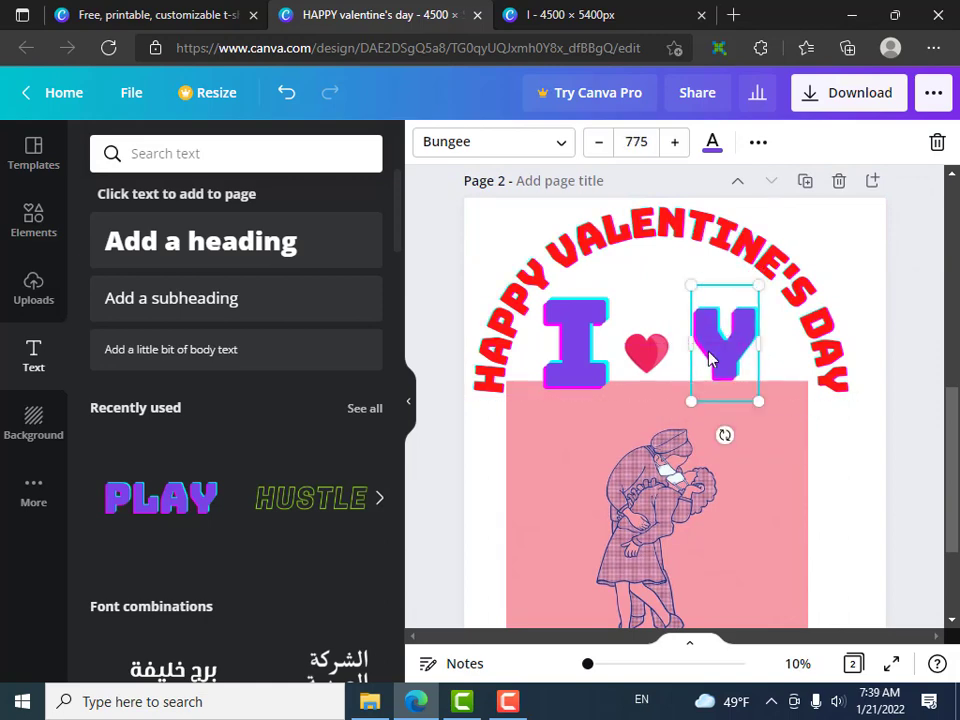
- Shrink the I to font size 730 and align its base with the Y
click(560, 370)
drag(538, 412, 561, 384)
drag(583, 341, 583, 347)
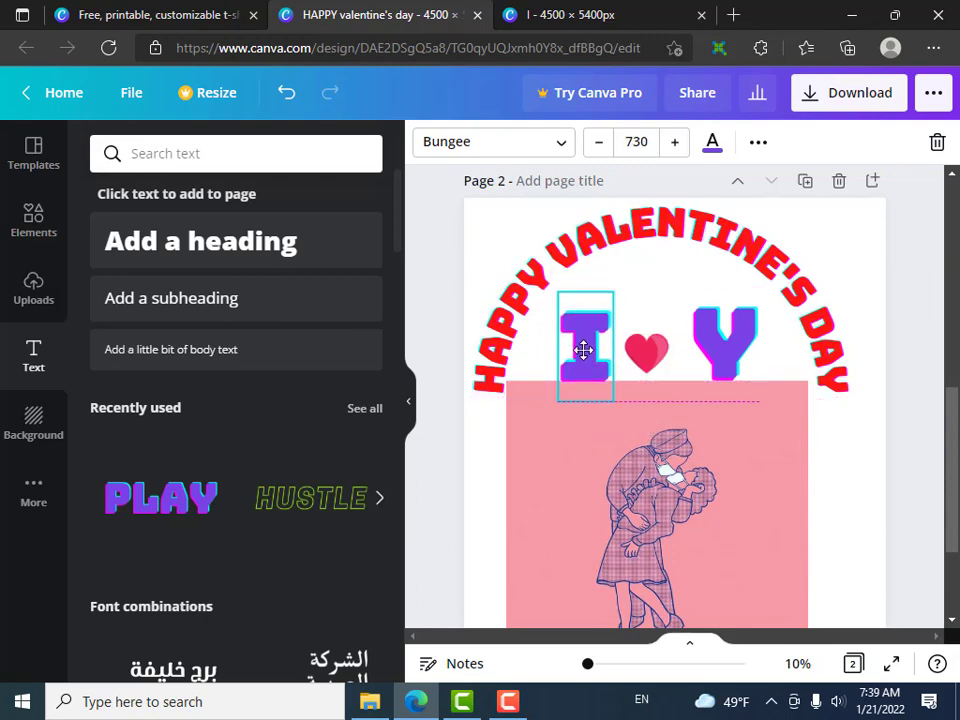
click(925, 482)
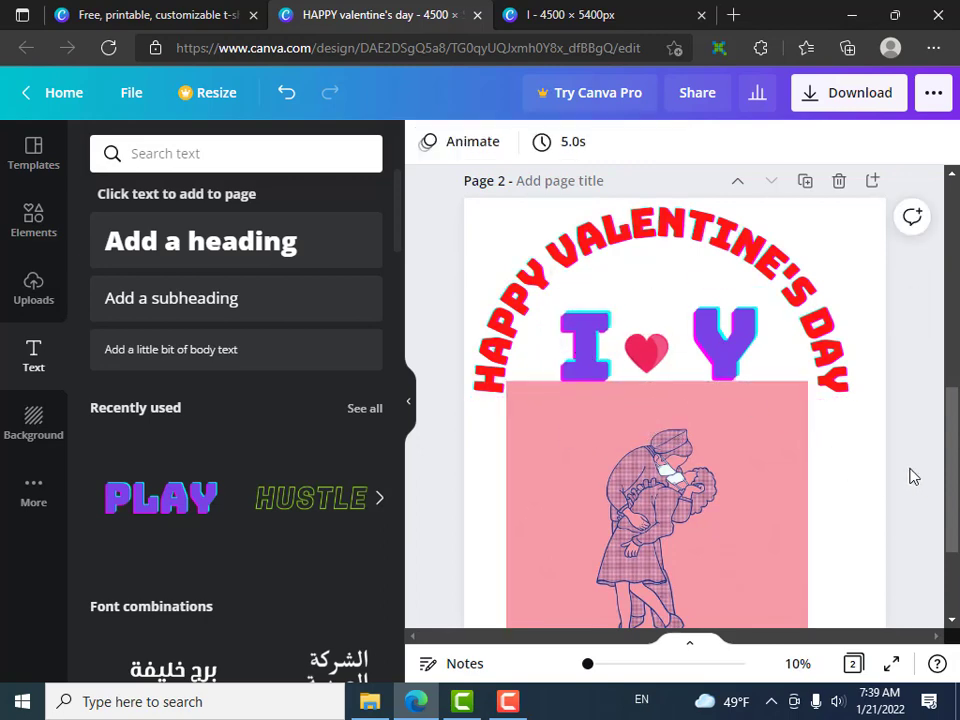
- Recolor the V of VALENTINE'S in the page 2 arch text with the purple document color
scroll(910, 477, down, 2)
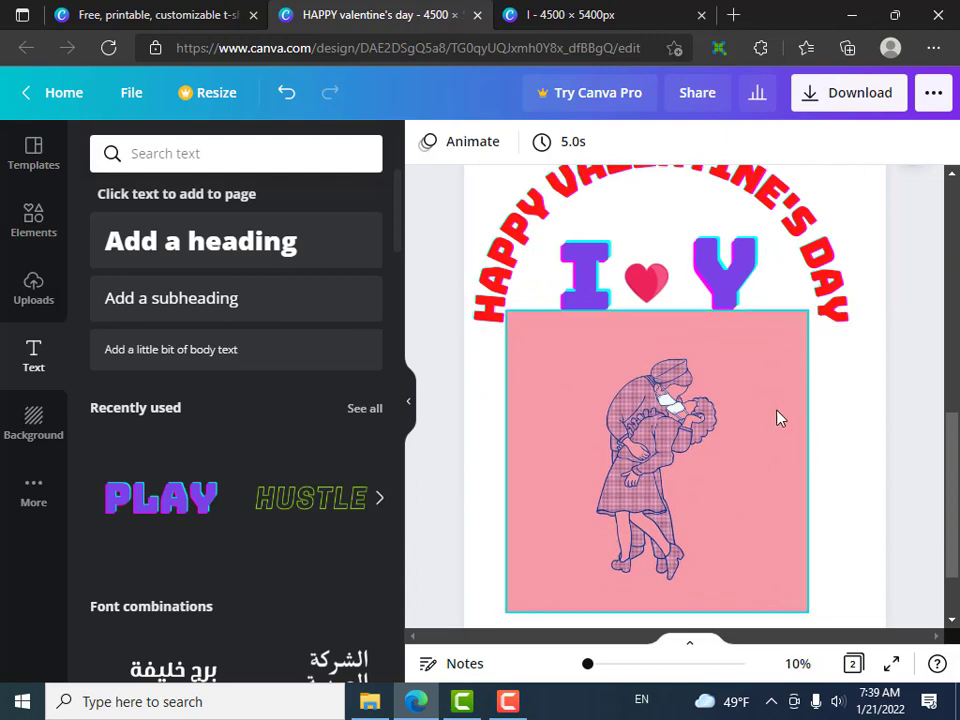
scroll(861, 480, down, 2)
scroll(870, 506, up, 3)
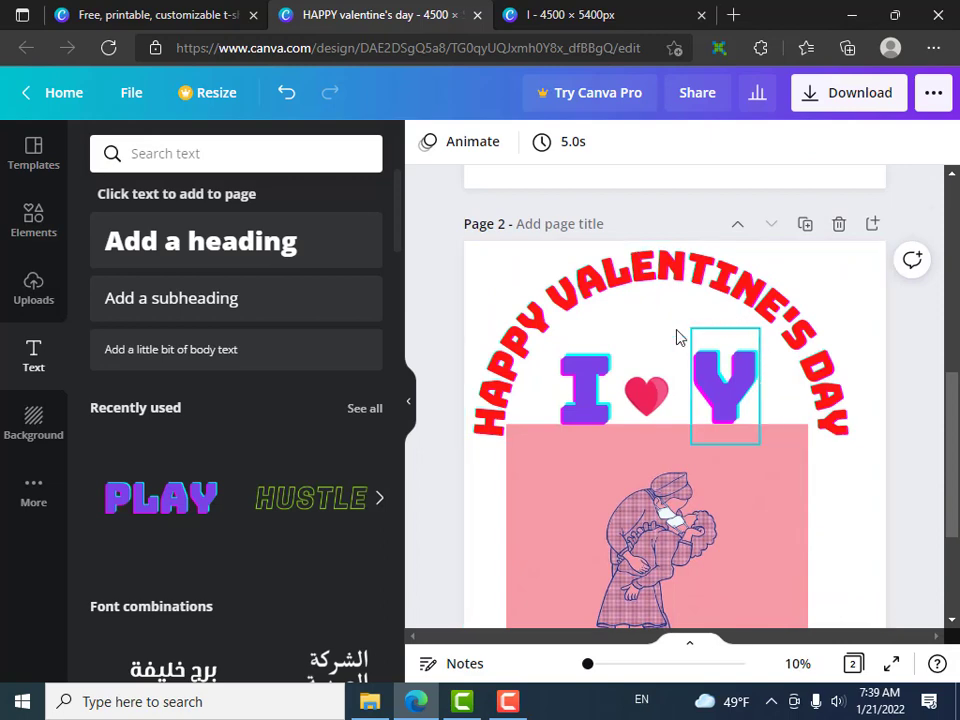
click(631, 270)
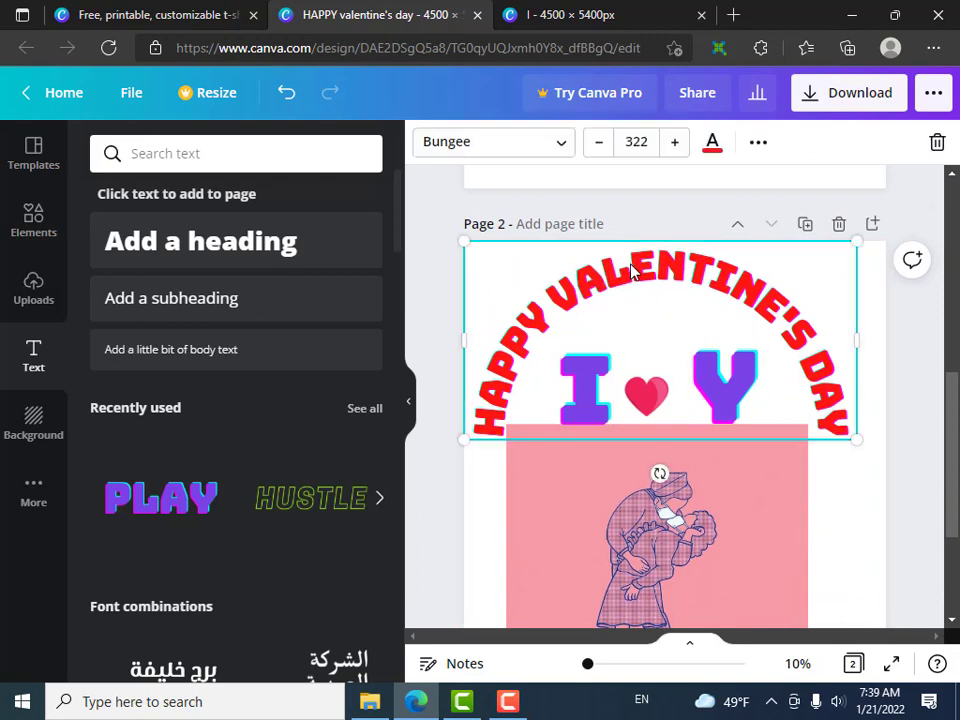
double_click(632, 265)
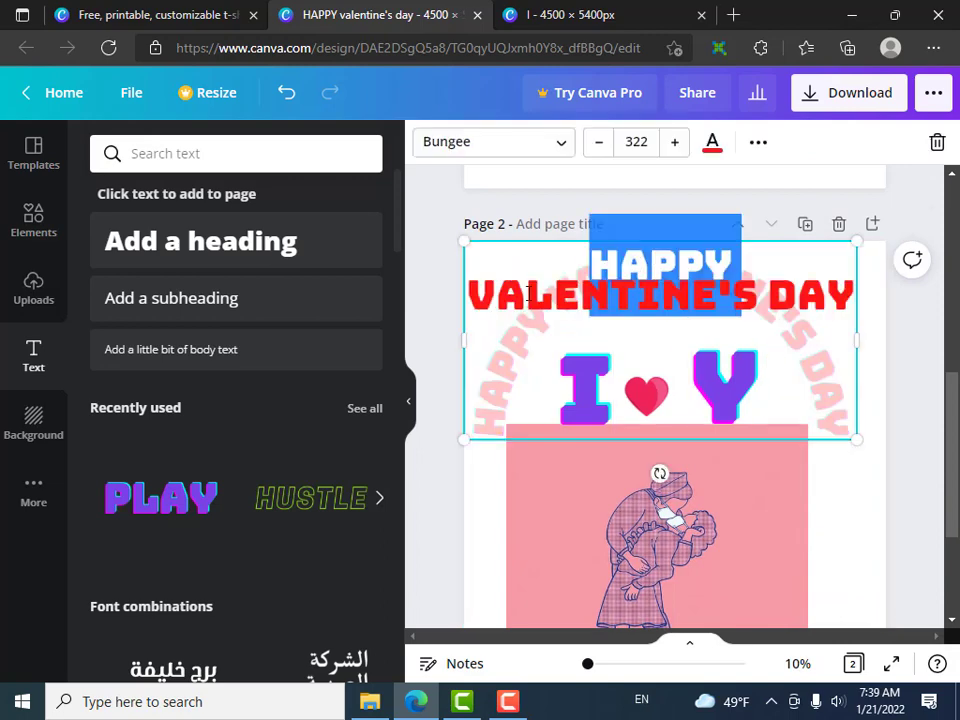
drag(500, 290, 478, 291)
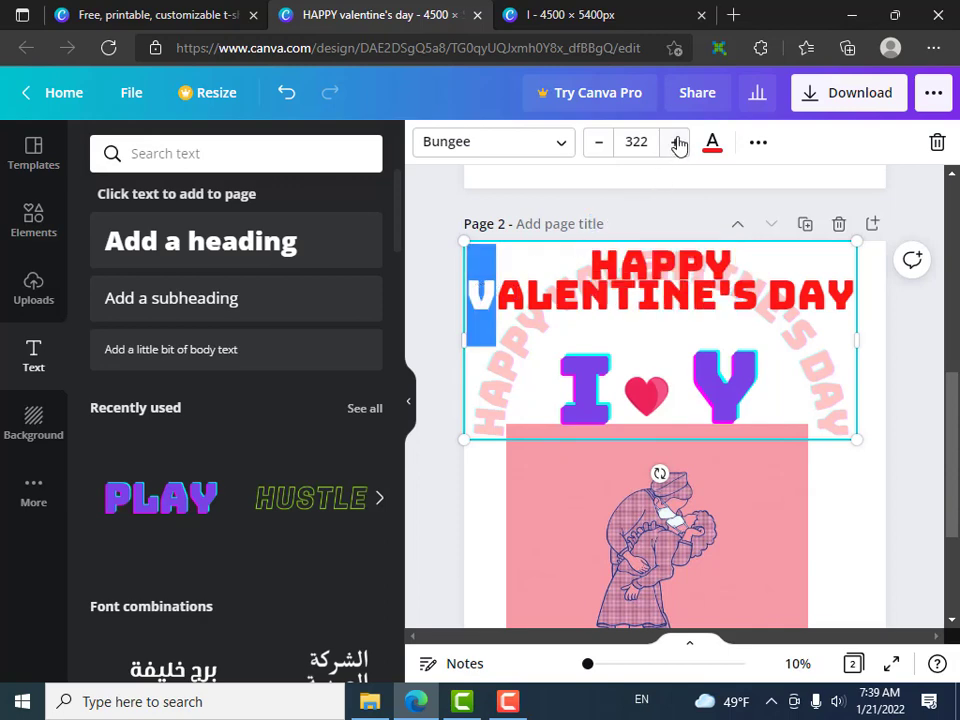
click(711, 142)
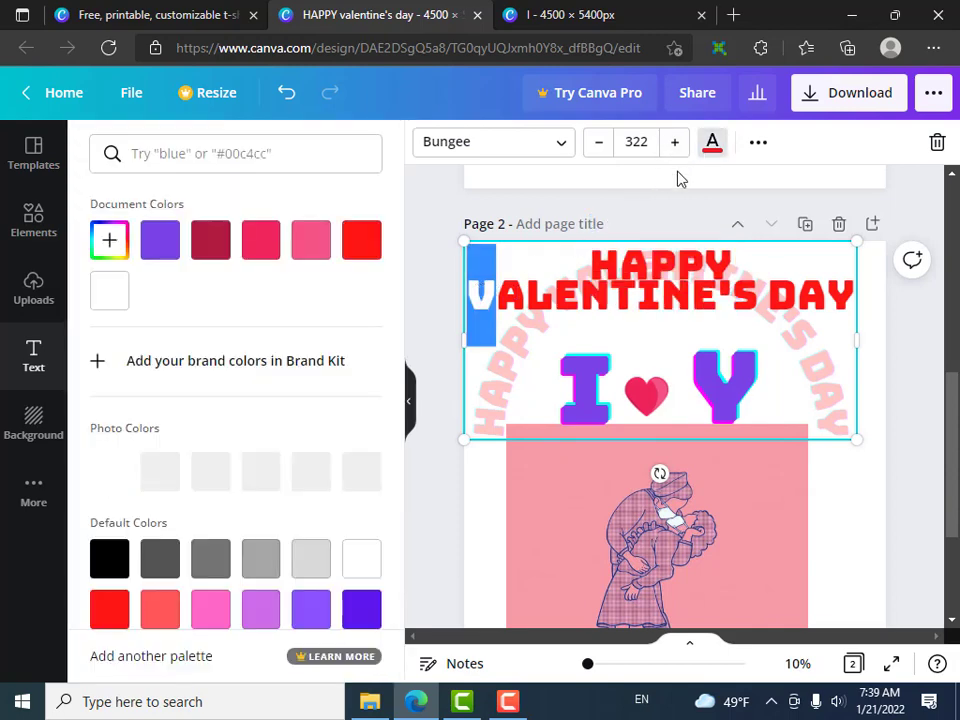
click(152, 255)
- Recolor the T of VALENTINE'S dark crimson and its last E black
click(621, 311)
drag(612, 300, 625, 300)
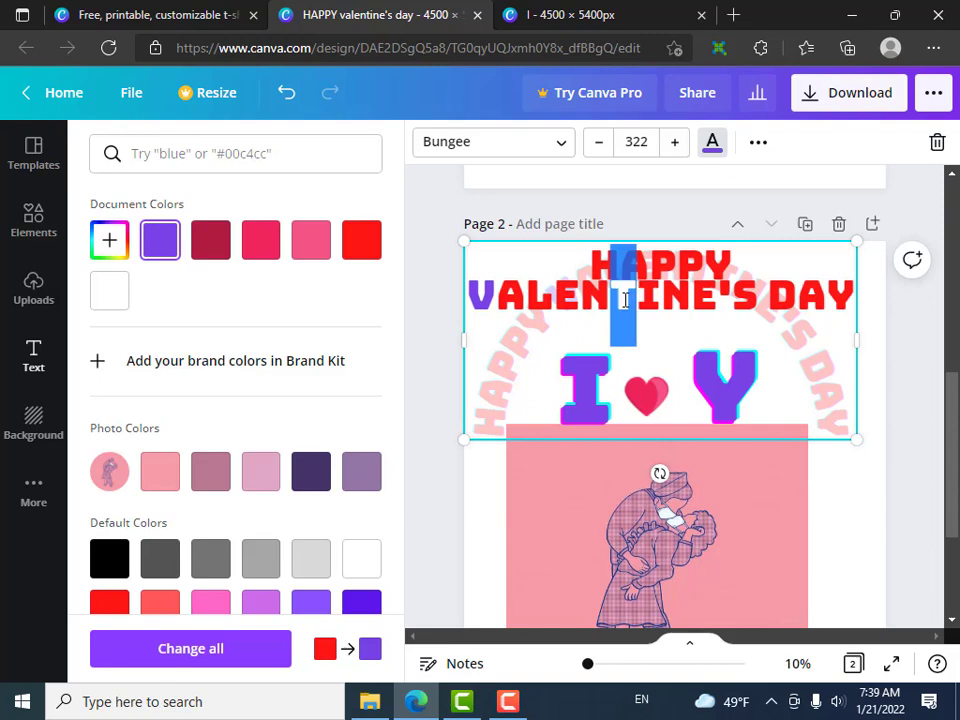
click(211, 248)
click(695, 303)
drag(692, 300, 716, 300)
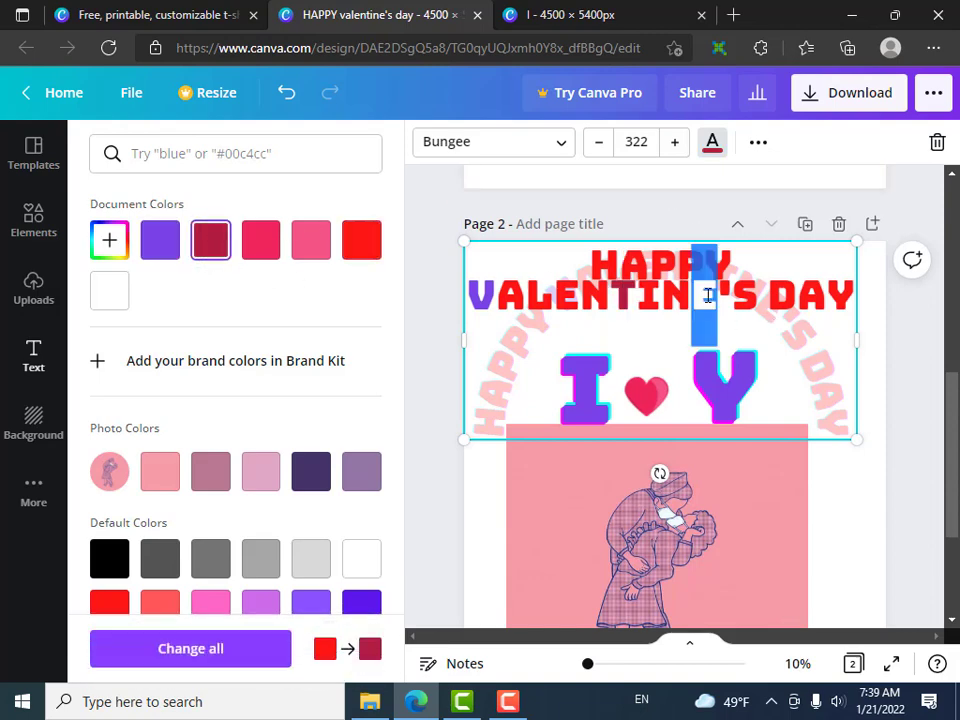
click(113, 562)
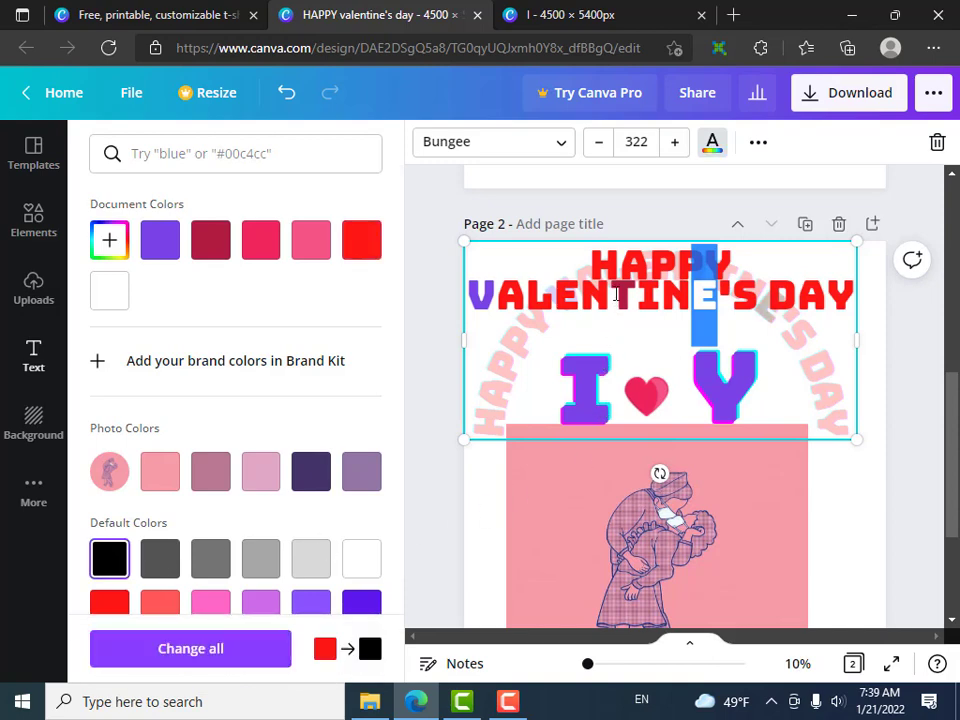
- Recolor the D of DAY in the arch text violet and its Y dark green
click(603, 258)
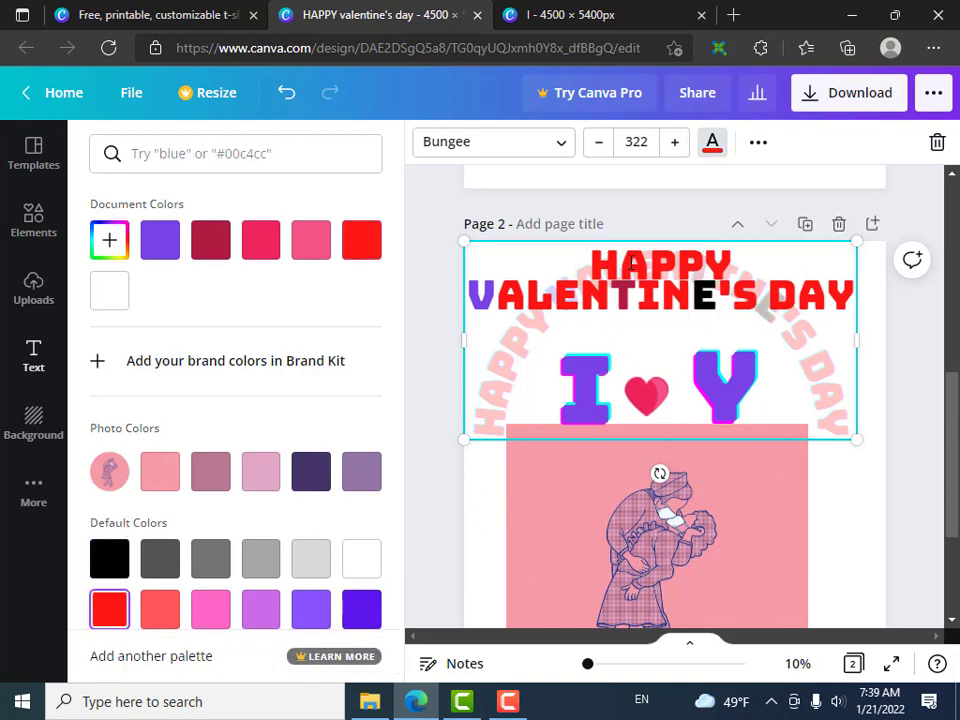
click(634, 263)
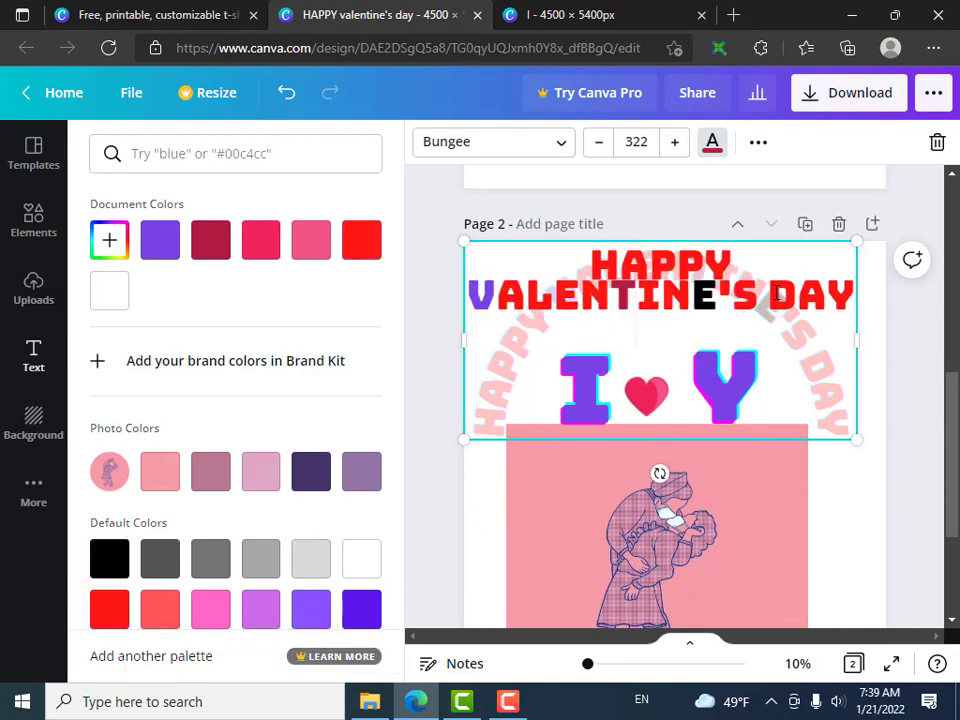
drag(772, 292, 856, 295)
click(364, 612)
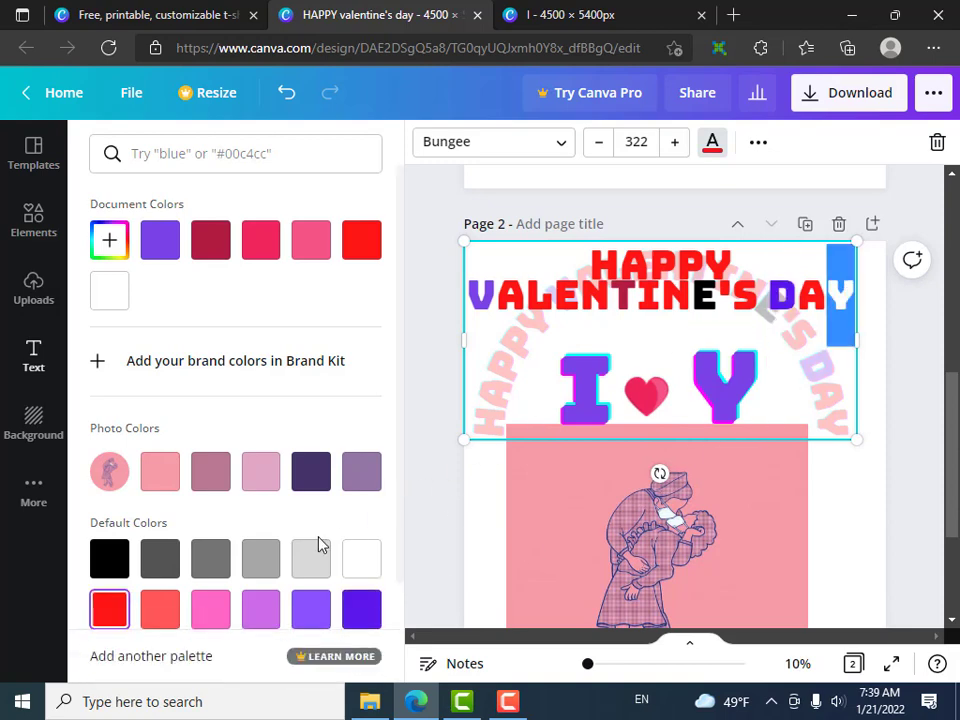
scroll(198, 568, down, 2)
click(112, 590)
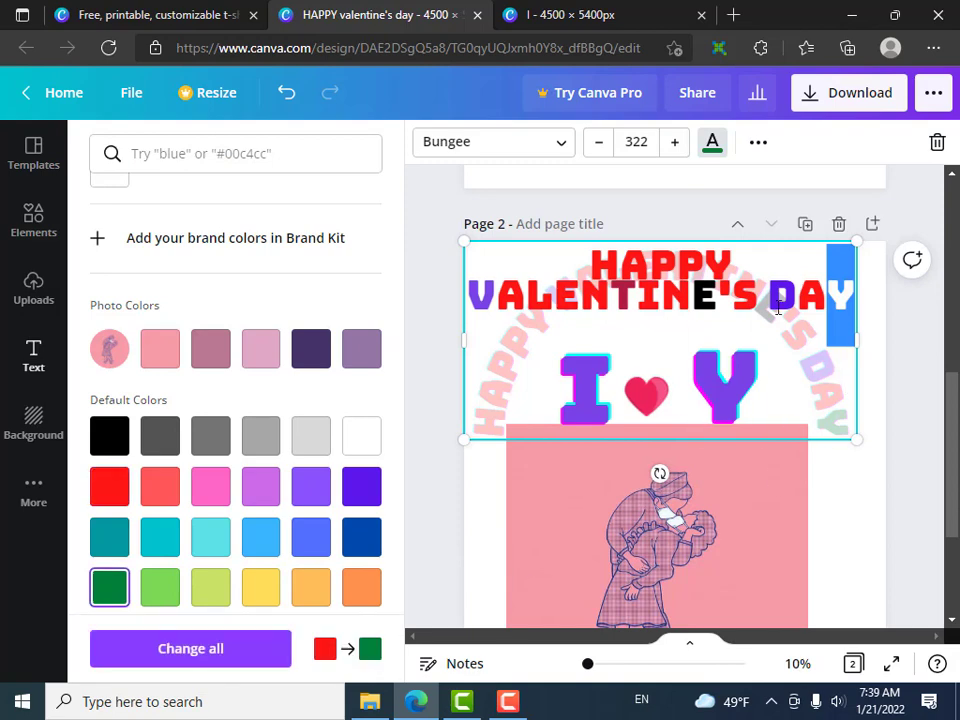
- Recolor the S of VALENTINE'S light green and its first N light blue
drag(756, 295, 733, 295)
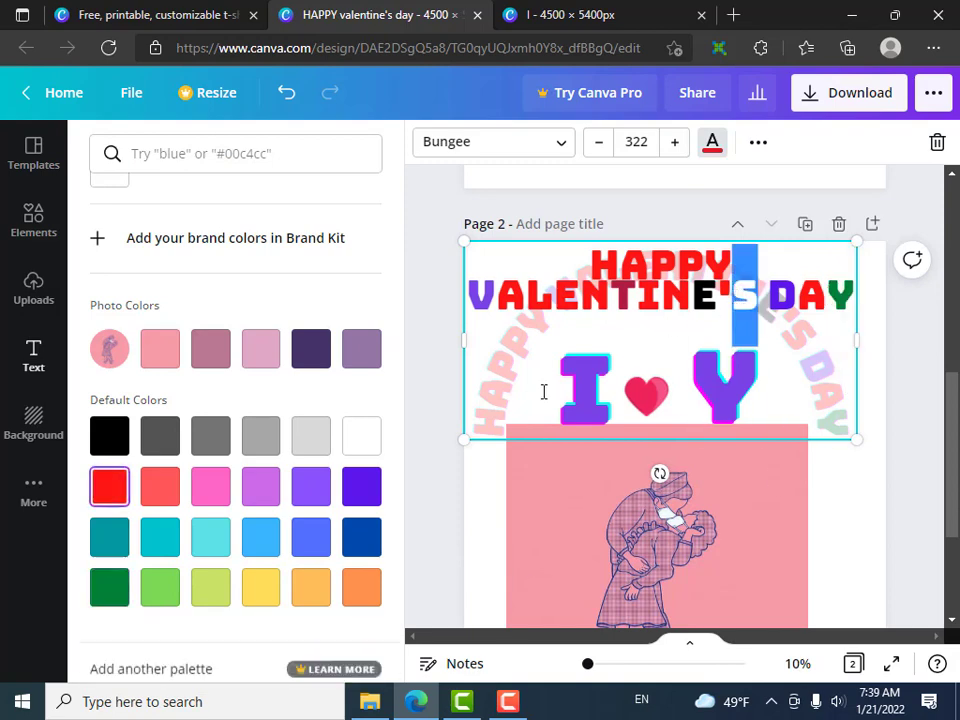
click(178, 594)
drag(607, 295, 558, 294)
click(262, 537)
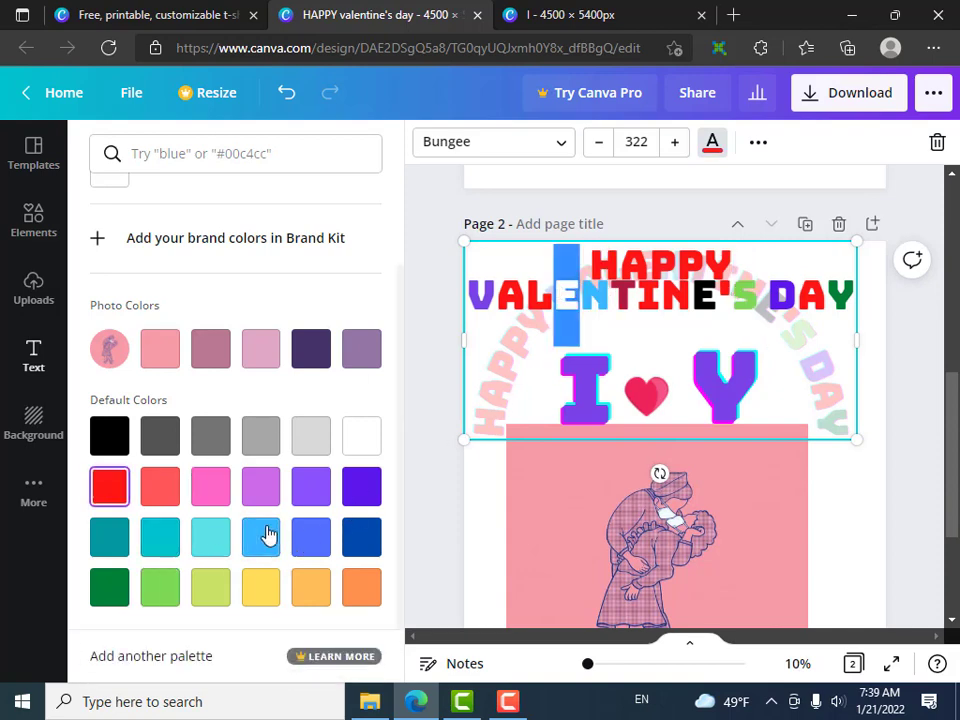
- Recolor the first E of VALENTINE'S black and its A light purple, and finish editing the arch text
click(115, 450)
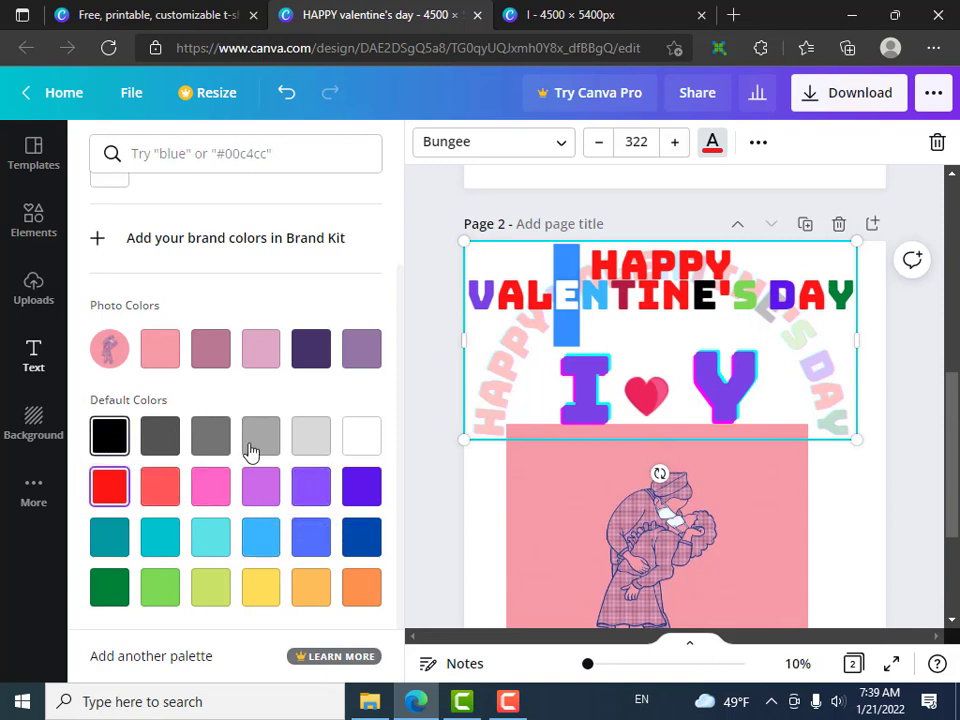
click(515, 295)
drag(524, 295, 498, 296)
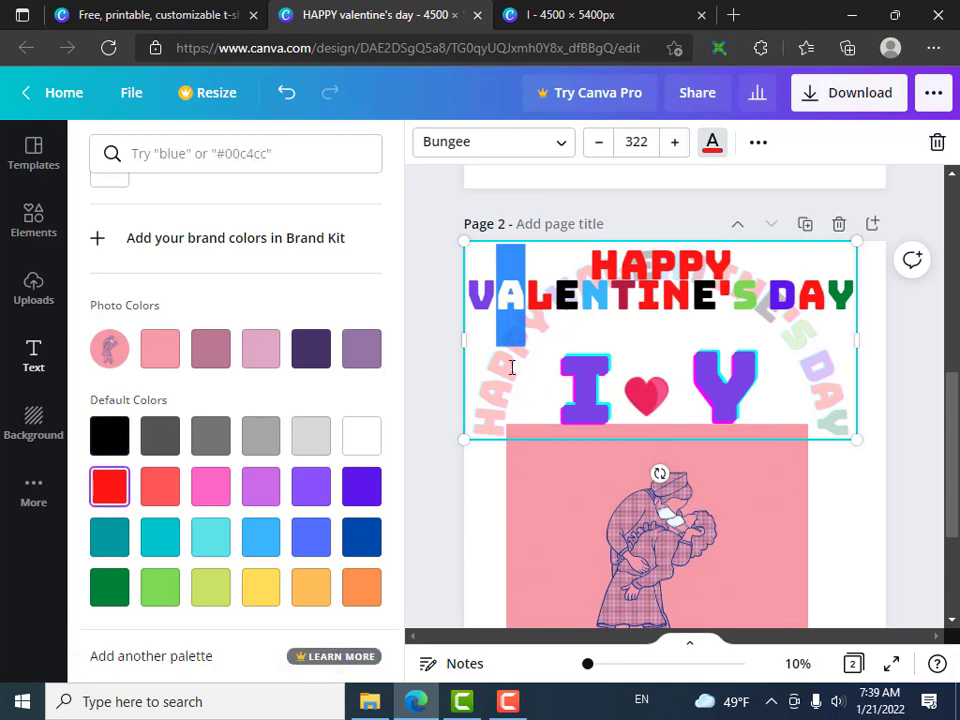
click(259, 487)
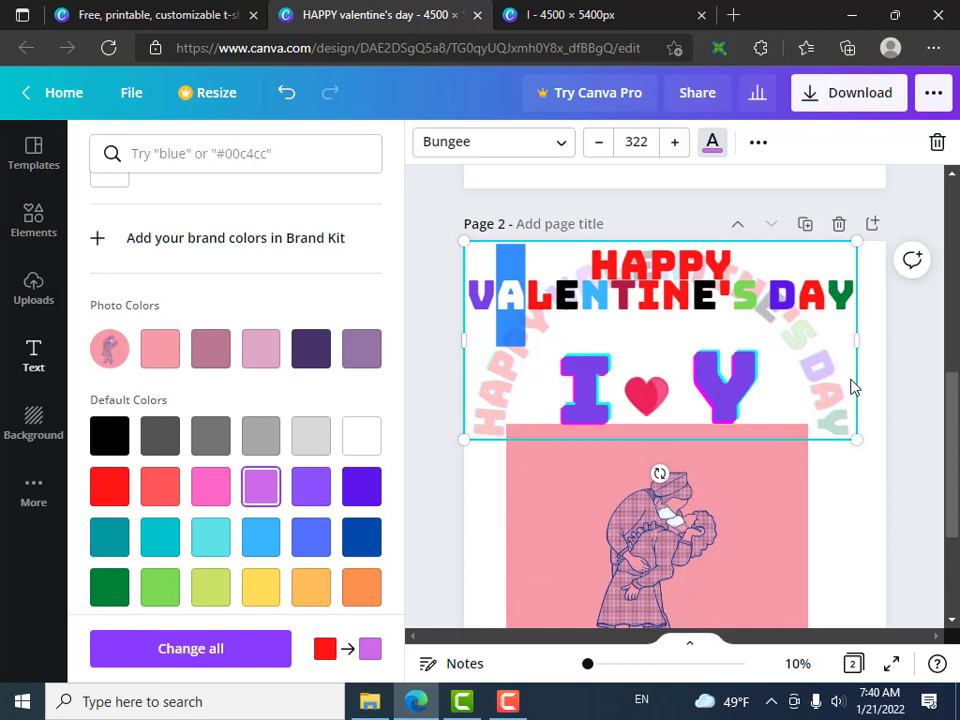
key(Escape)
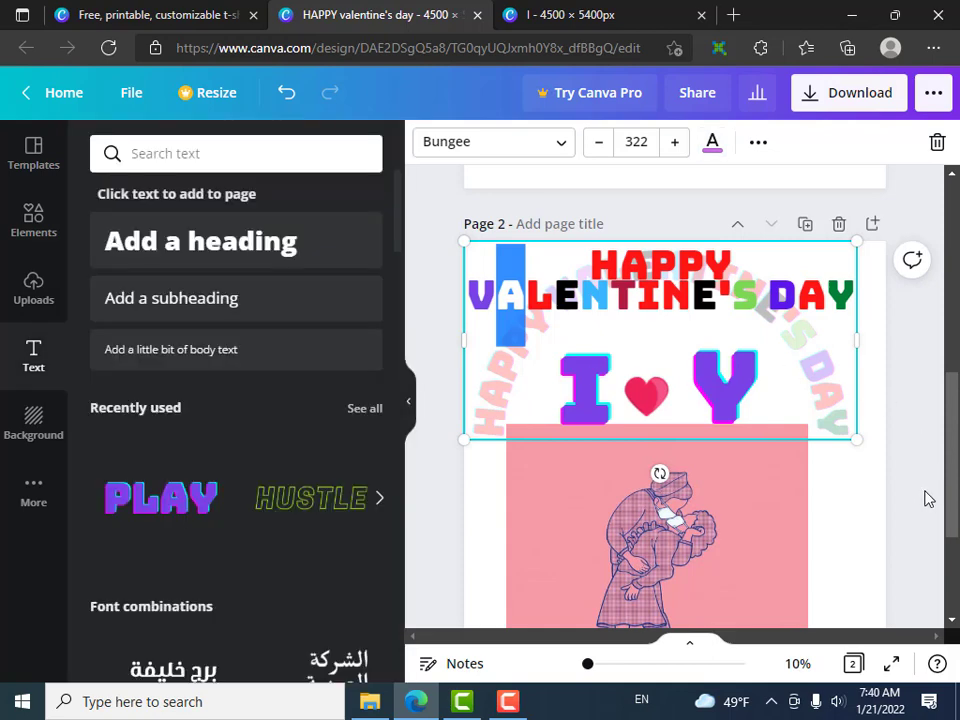
click(926, 430)
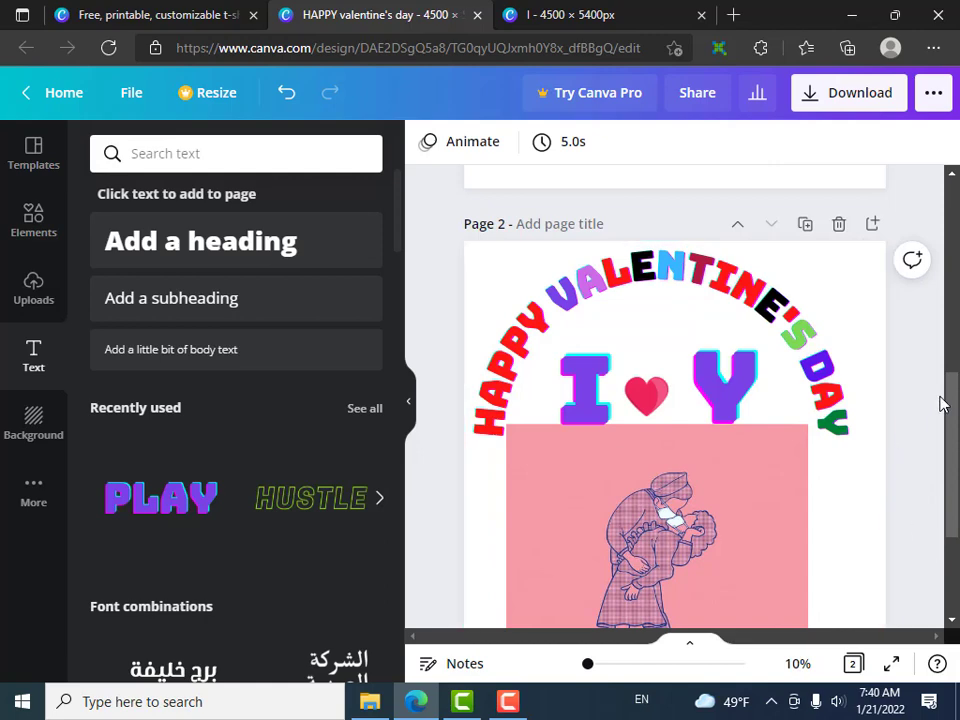
- Change the T of VALENTINE'S in the arch text to the purple document color
click(505, 378)
click(505, 365)
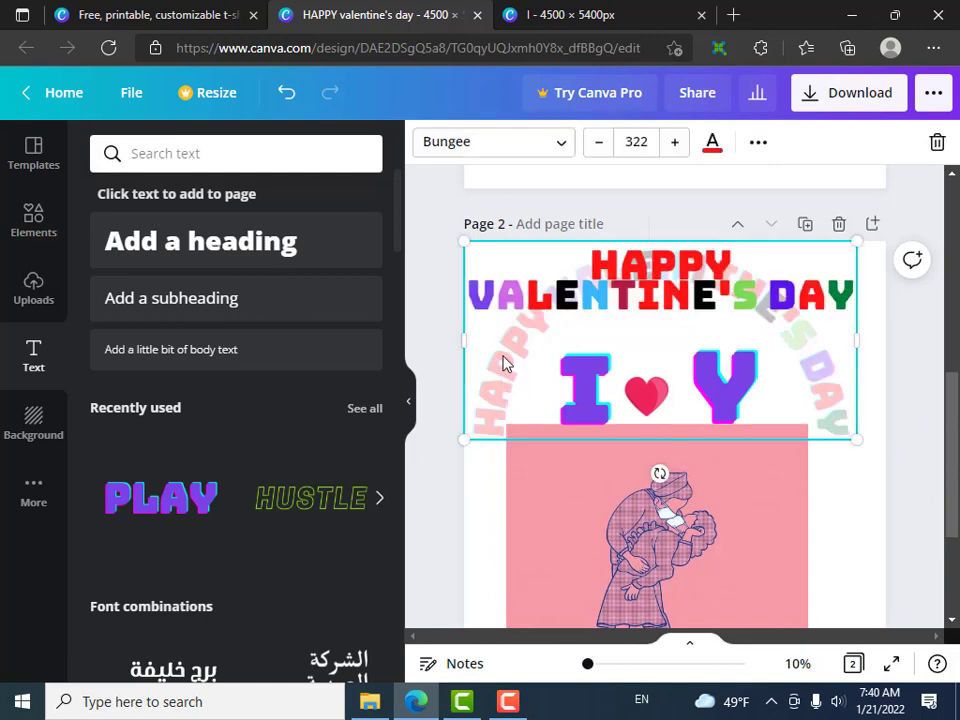
drag(594, 262, 631, 262)
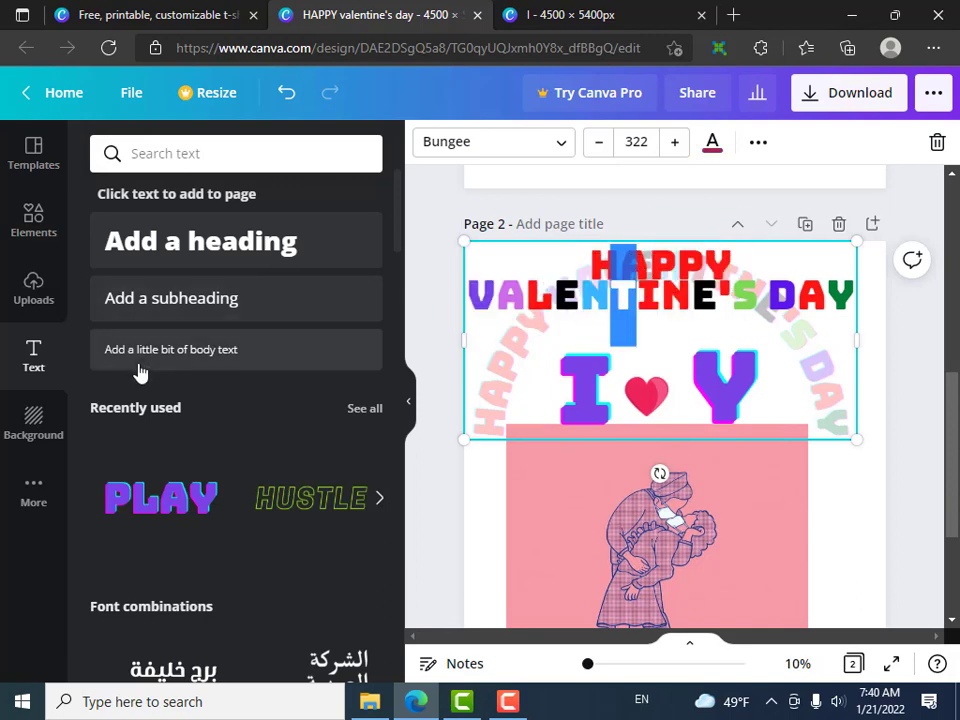
click(711, 144)
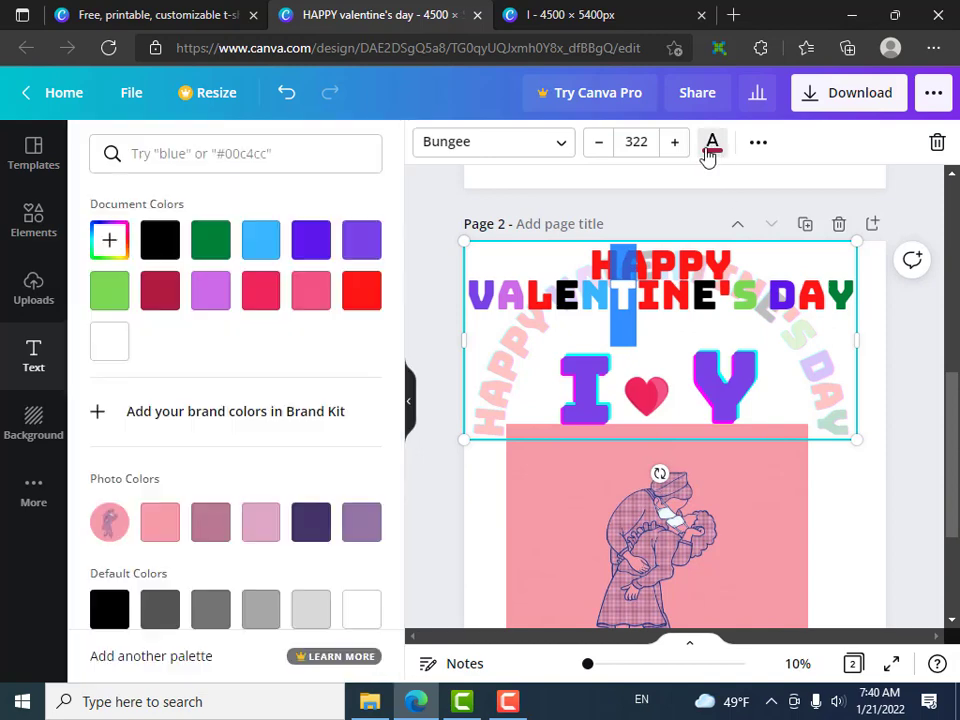
click(357, 254)
click(480, 499)
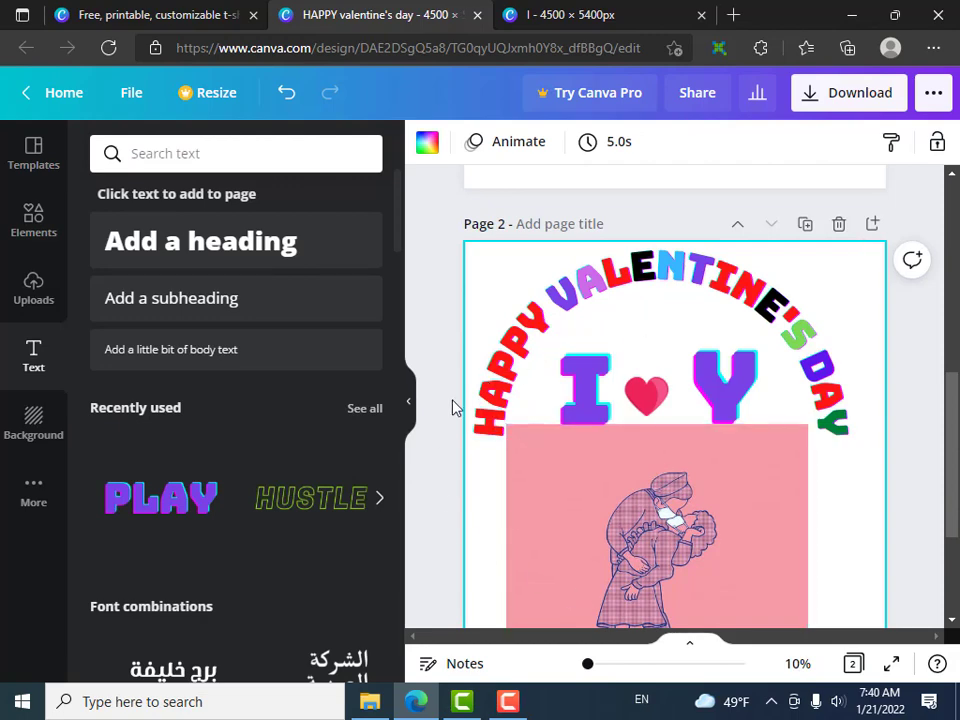
click(922, 500)
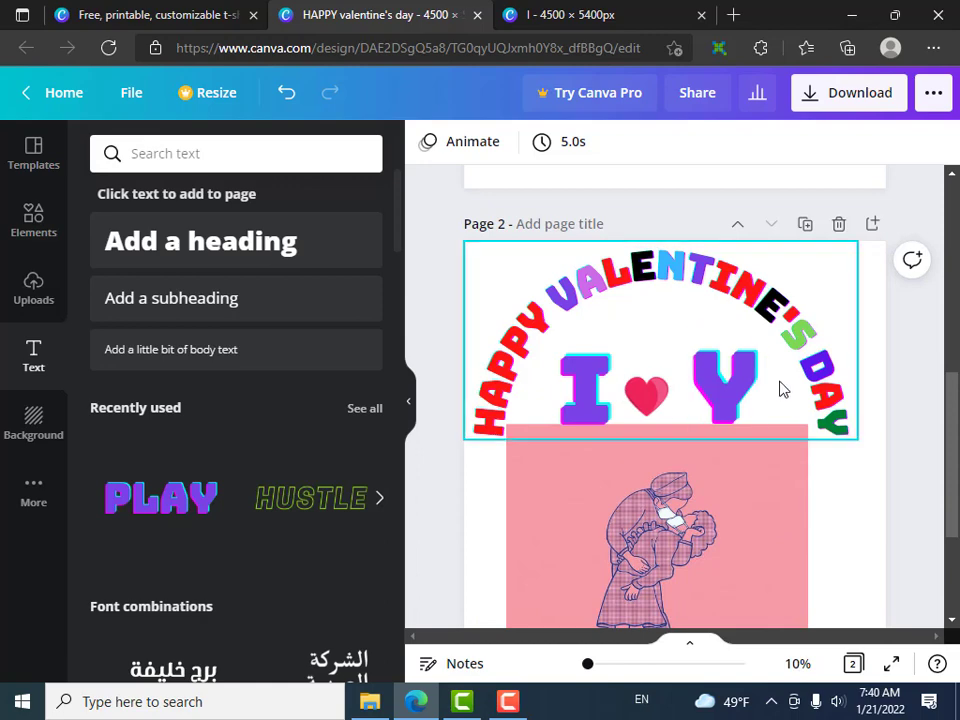
- Recolor the I and the Y beside the heart on page 2 red
click(589, 398)
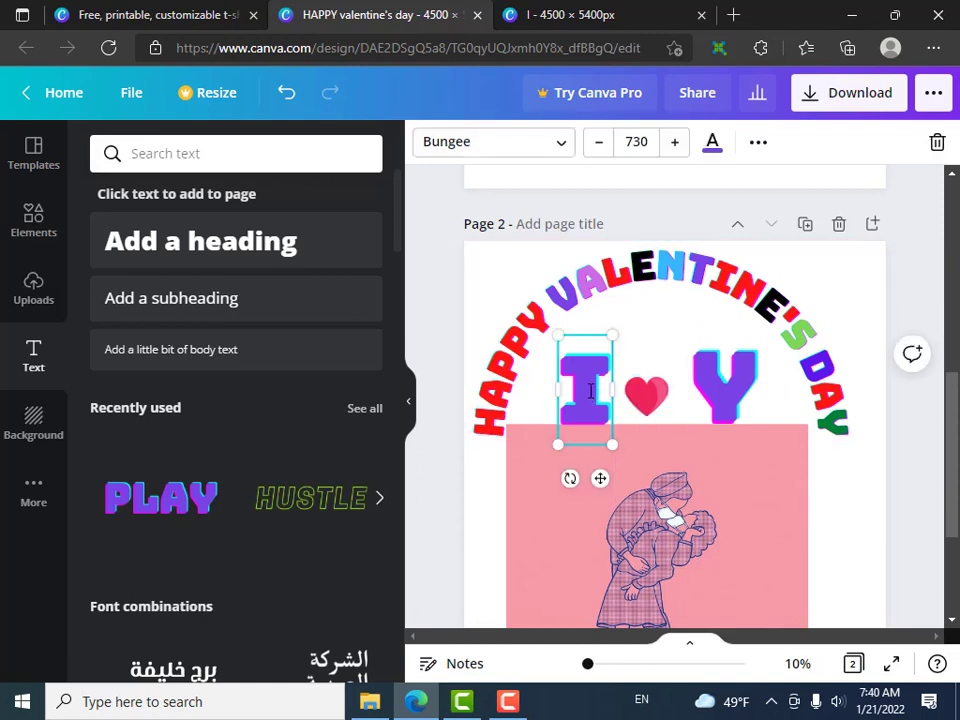
double_click(590, 391)
click(710, 145)
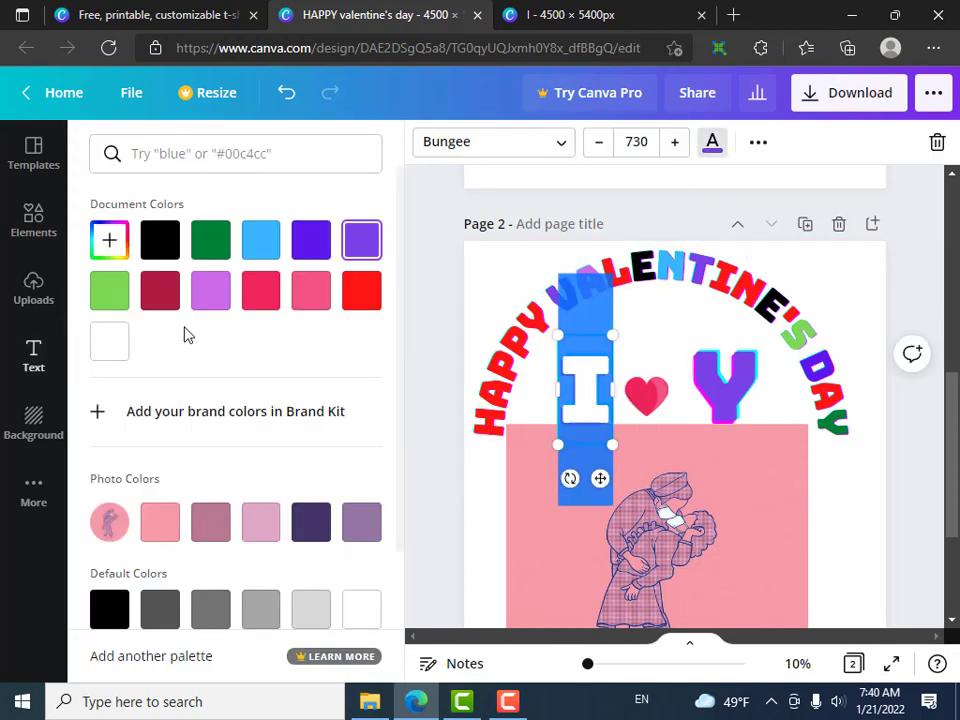
scroll(220, 440, down, 2)
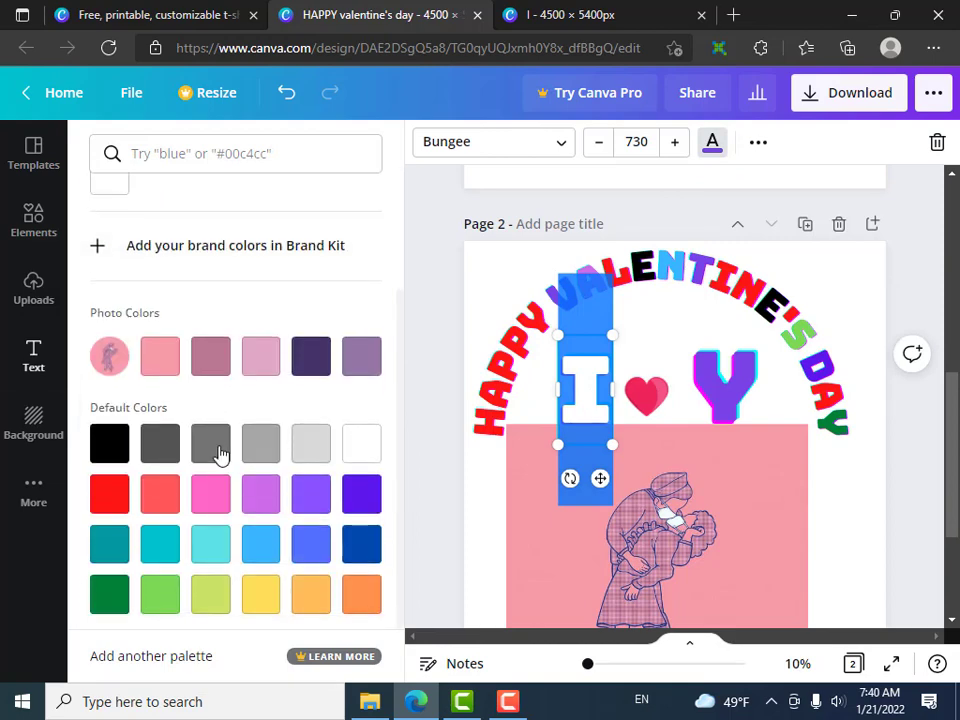
click(109, 486)
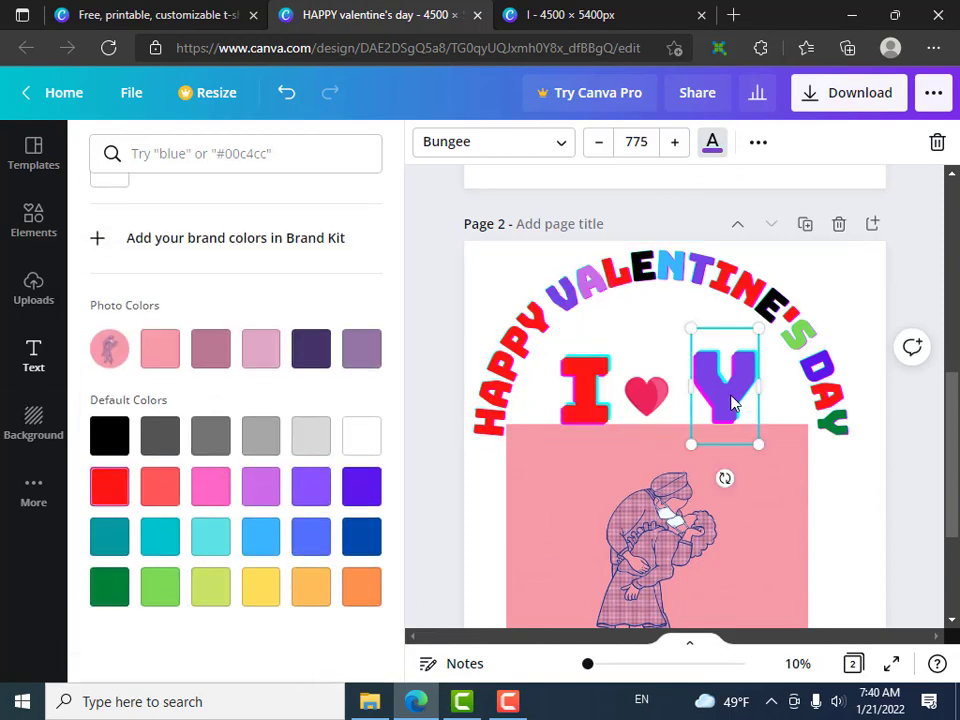
double_click(731, 401)
click(104, 489)
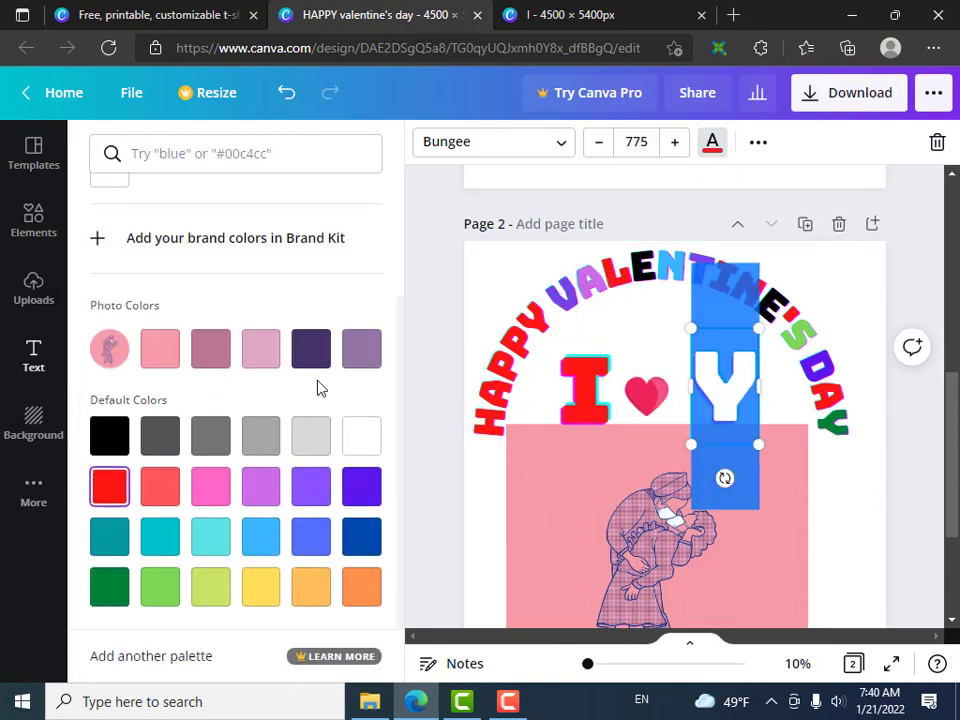
click(430, 342)
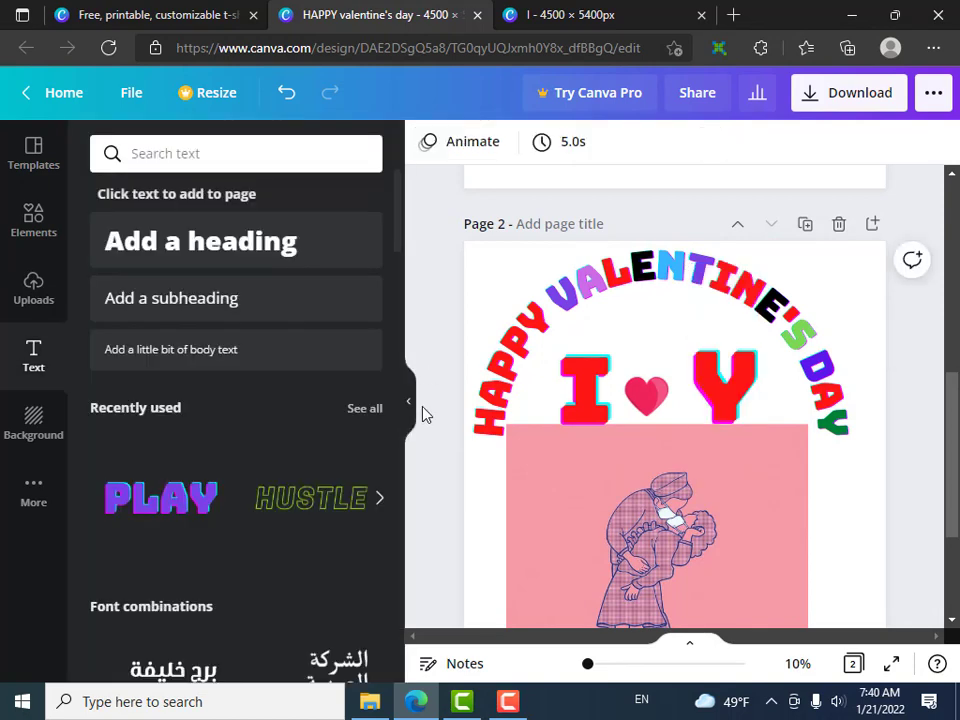
scroll(384, 568, down, 3)
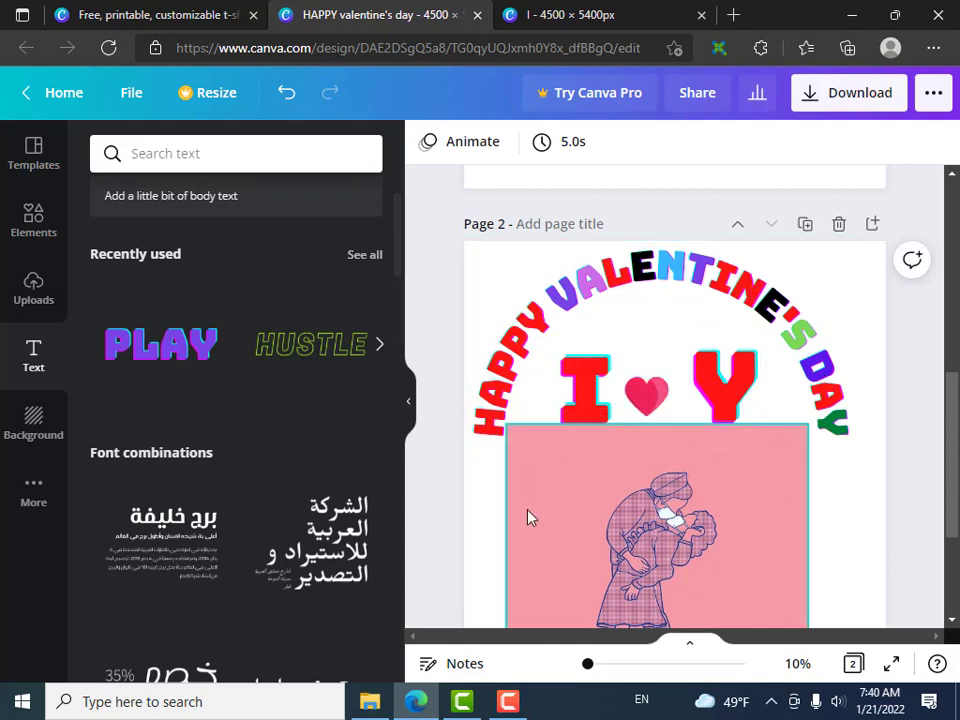
scroll(546, 536, down, 3)
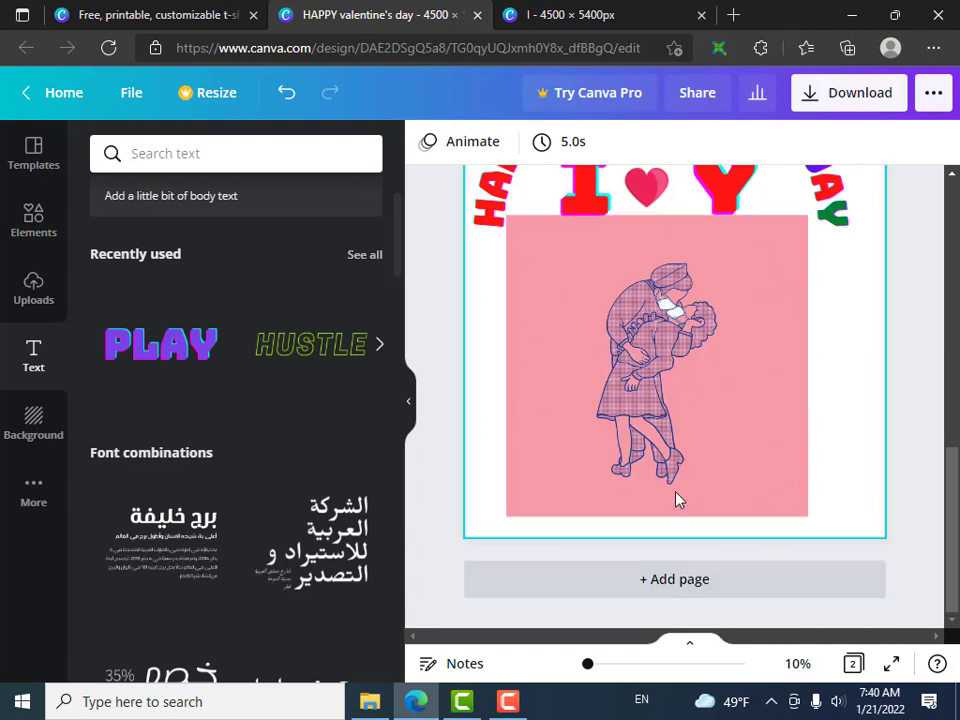
scroll(693, 463, up, 2)
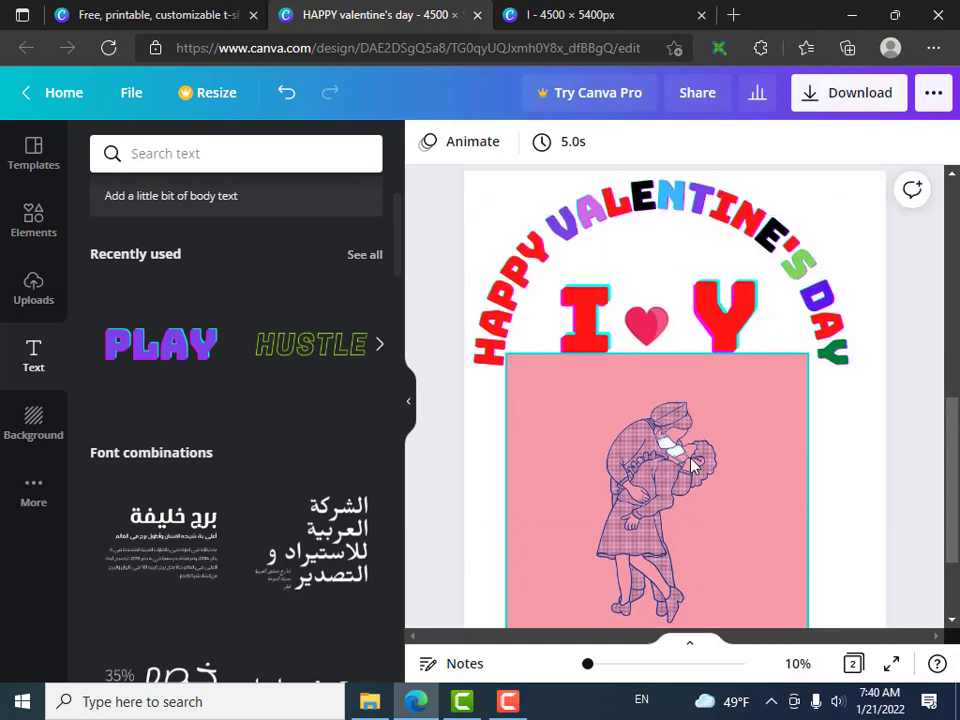
right_click(578, 435)
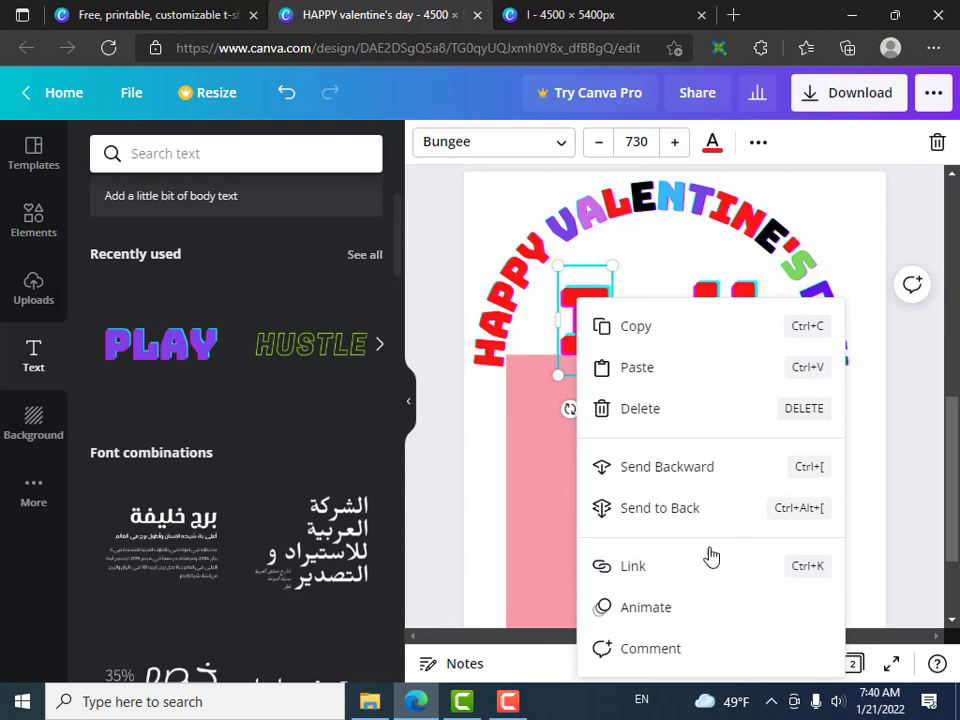
click(454, 453)
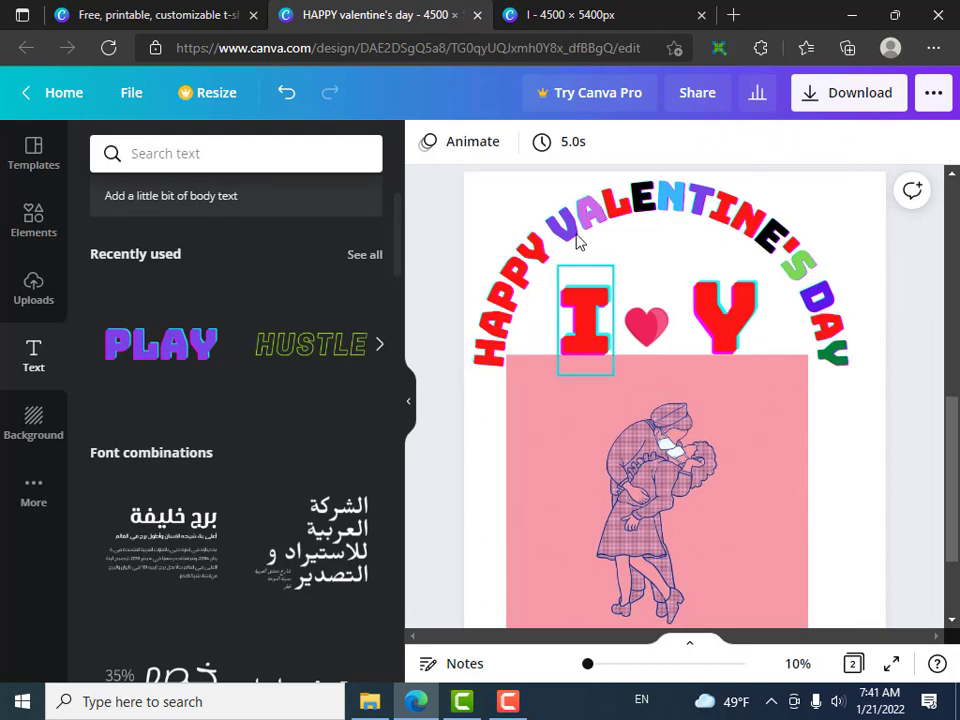
- Examine the text effects of the Y on page 2, including its Glitch offset, direction and color settings
click(725, 318)
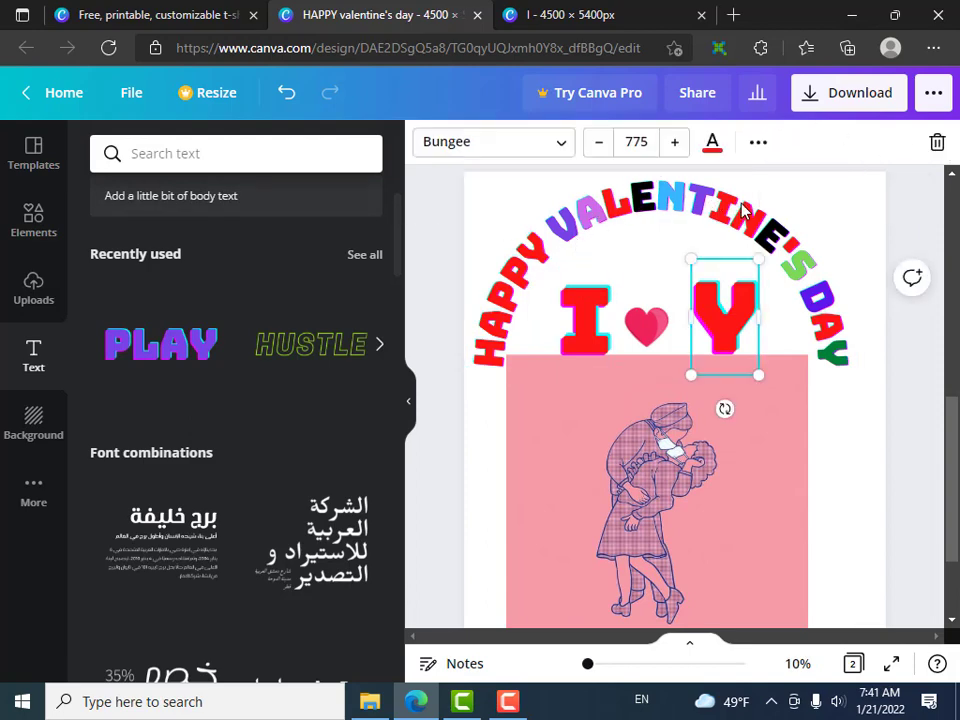
click(757, 144)
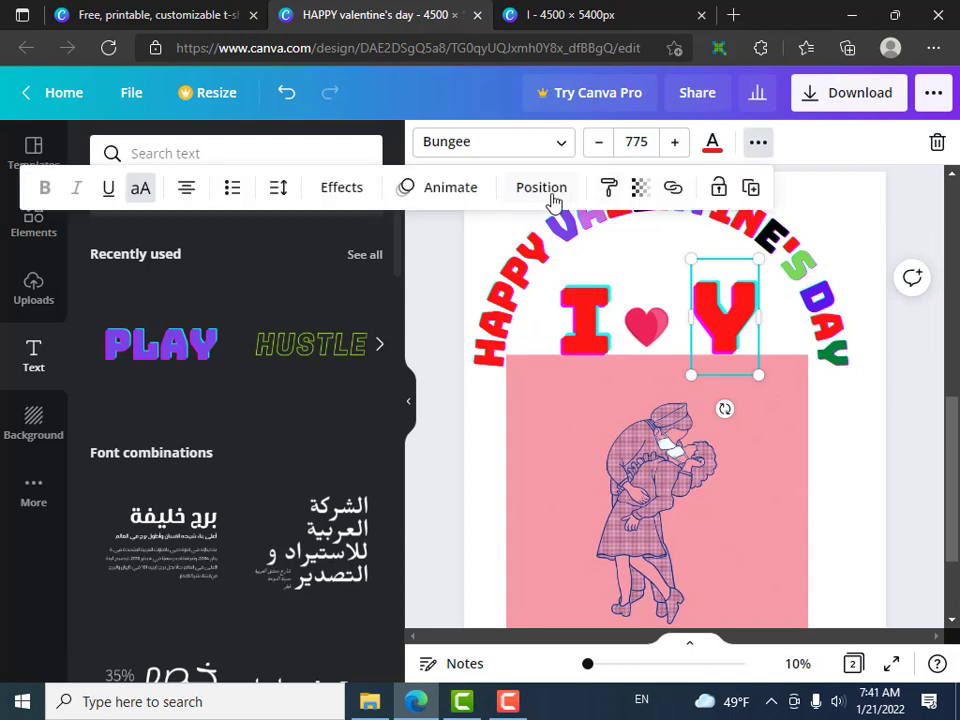
click(345, 188)
scroll(192, 553, down, 2)
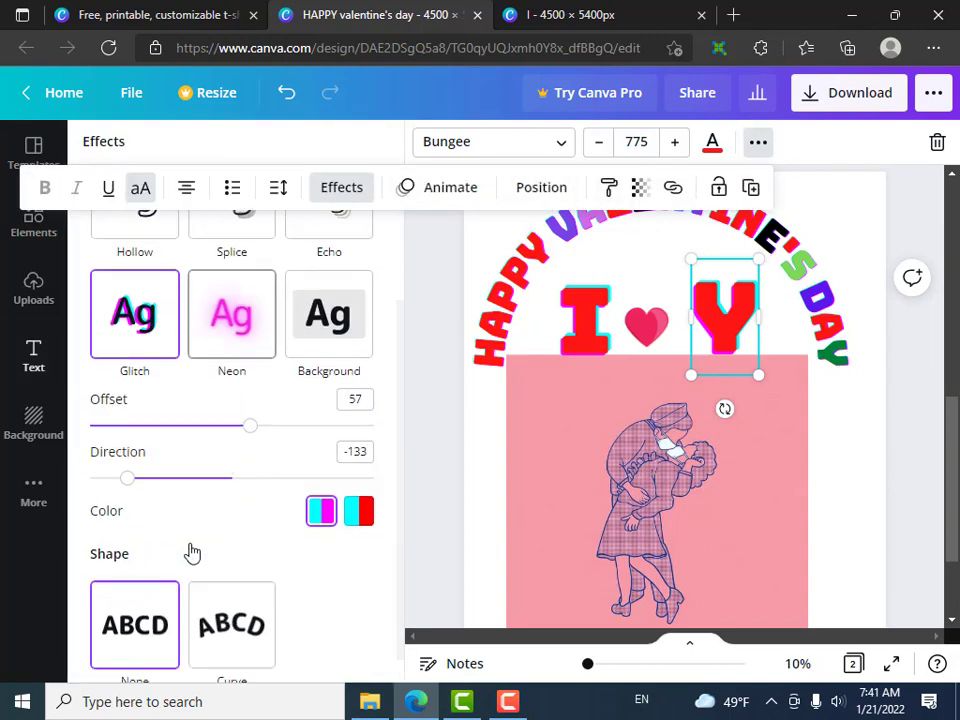
scroll(192, 553, down, 1)
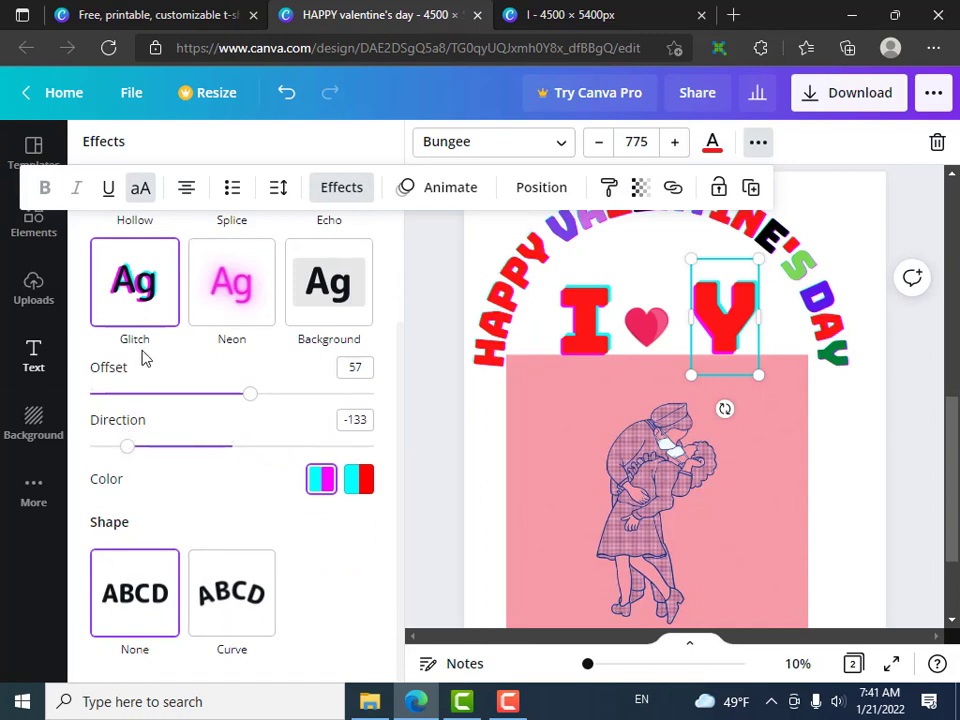
scroll(300, 425, up, 2)
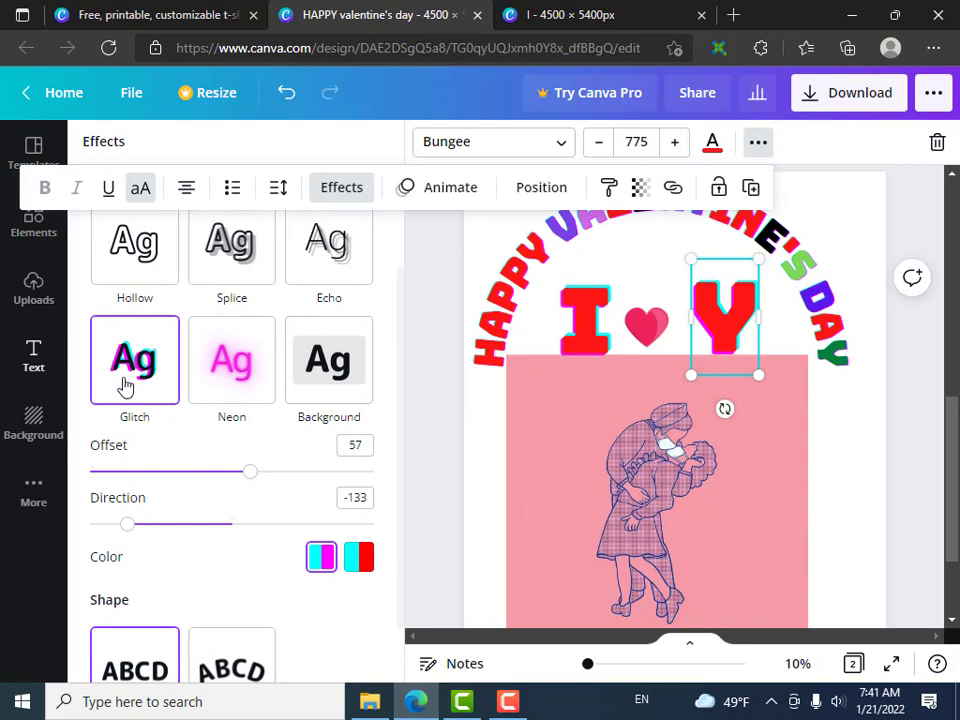
scroll(147, 375, up, 3)
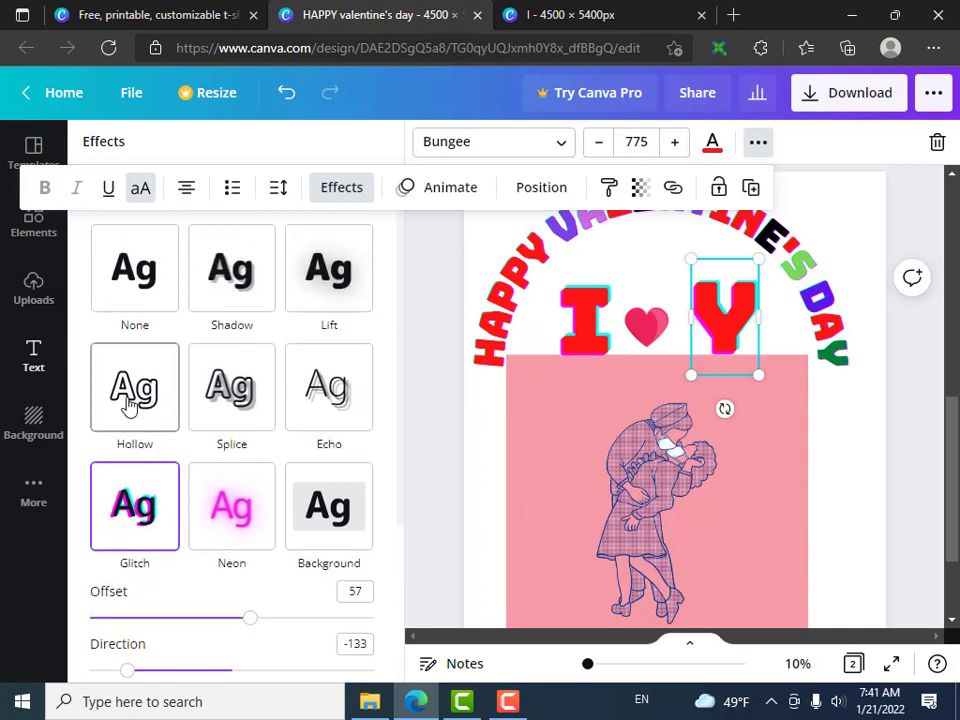
scroll(278, 370, down, 4)
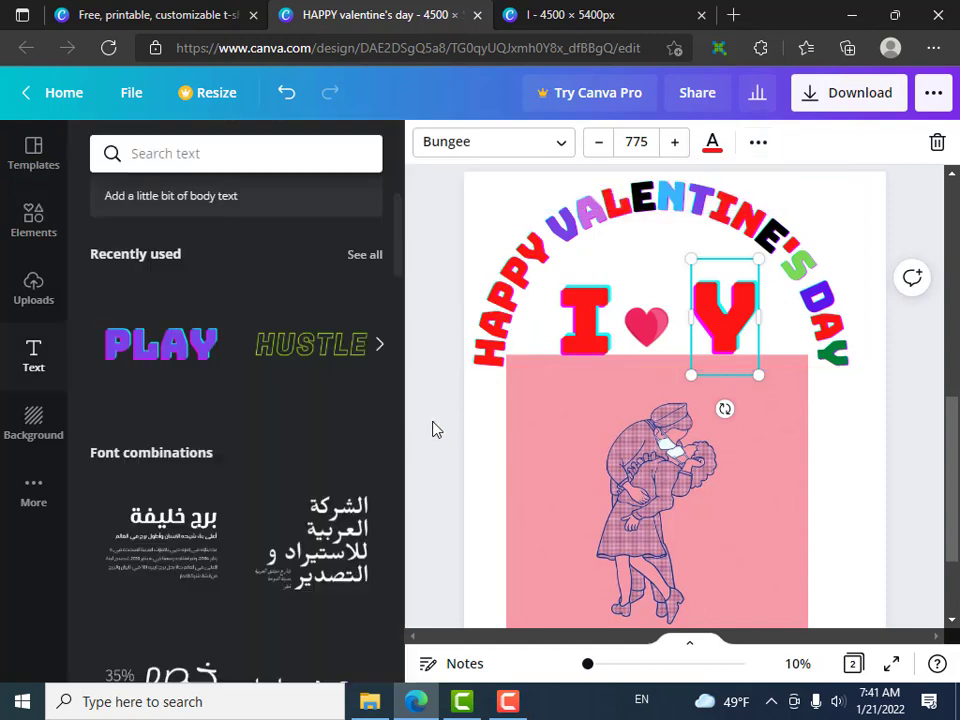
click(448, 374)
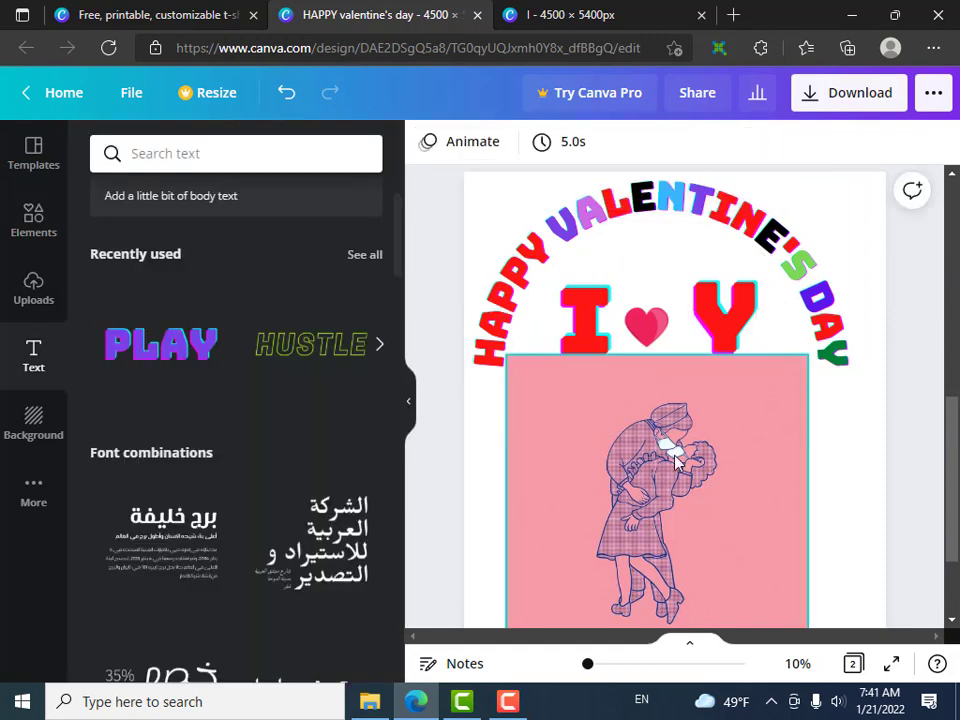
- Download both pages of the HAPPY valentine's day design as PNG
scroll(862, 511, down, 1)
scroll(860, 510, down, 1)
scroll(849, 403, up, 3)
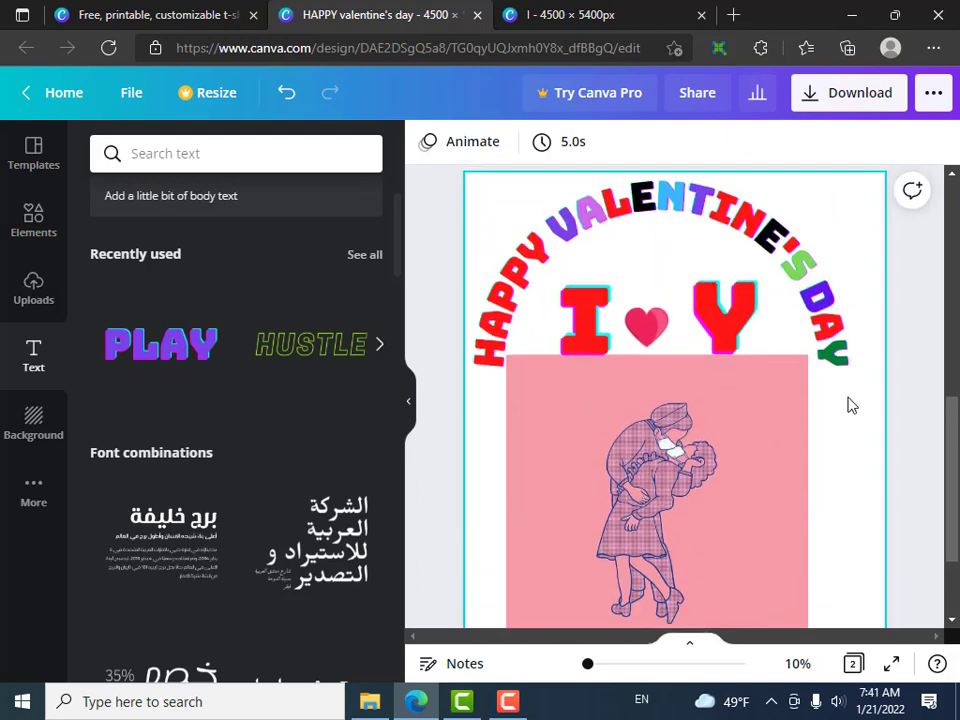
scroll(900, 360, up, 3)
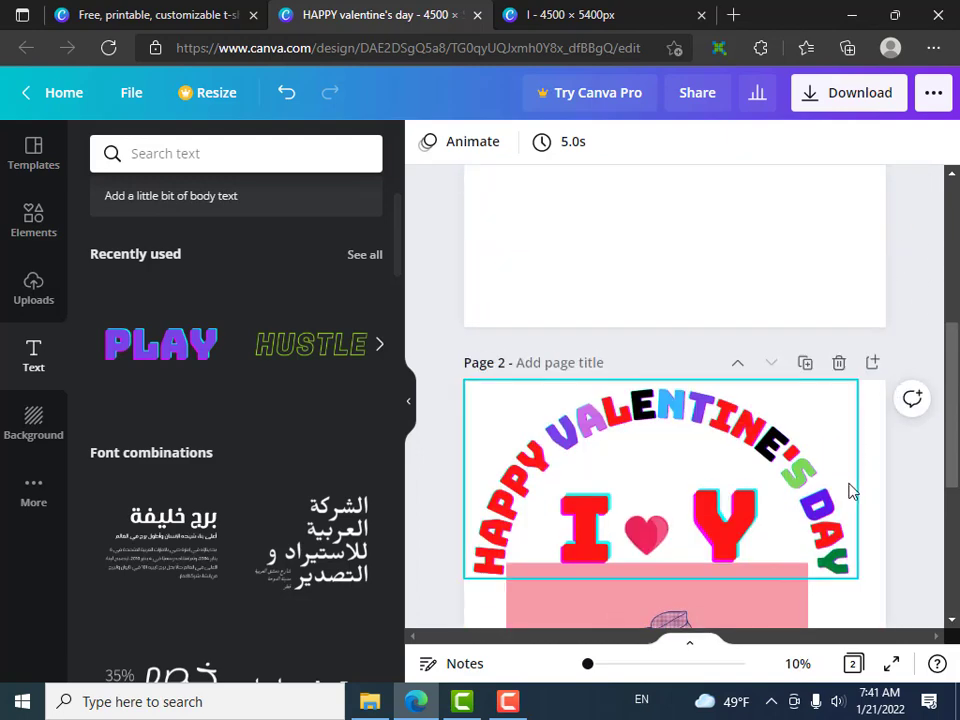
scroll(851, 491, up, 5)
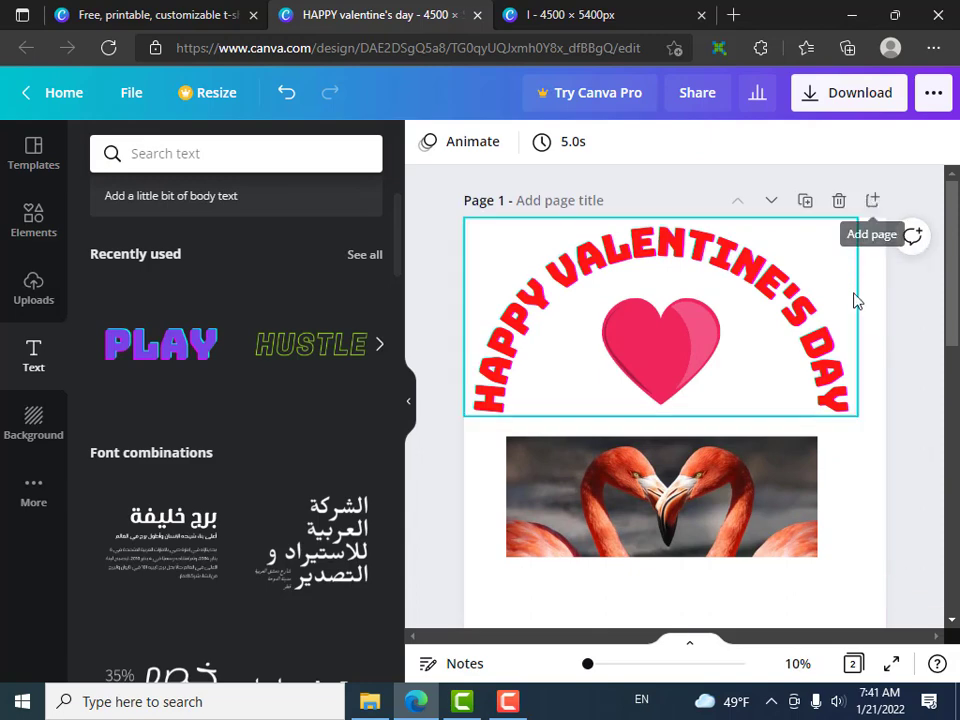
click(858, 100)
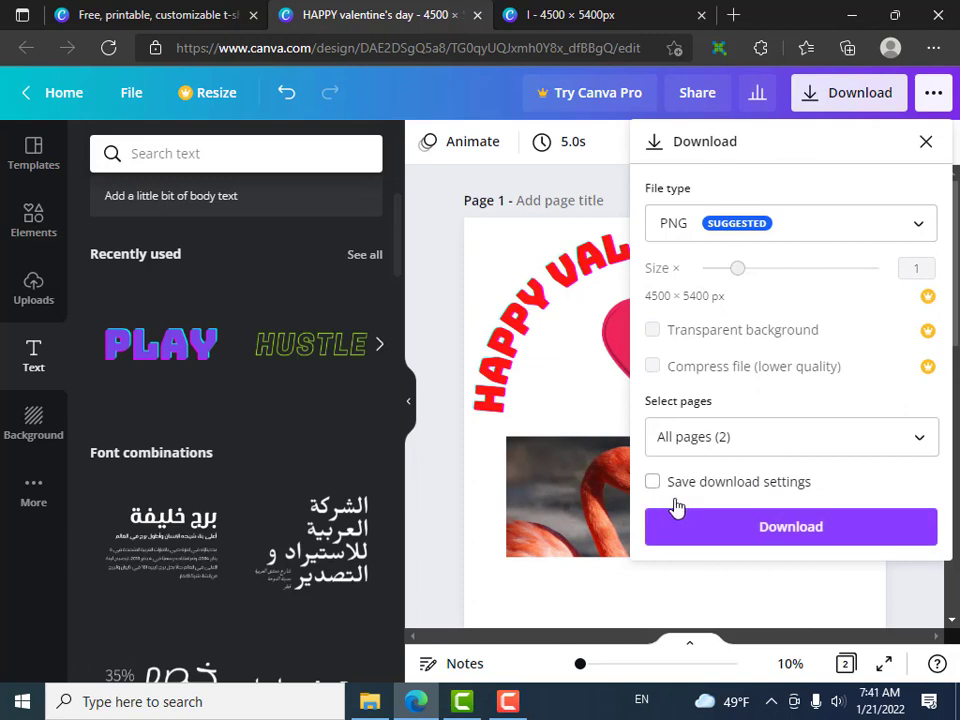
click(765, 527)
click(799, 529)
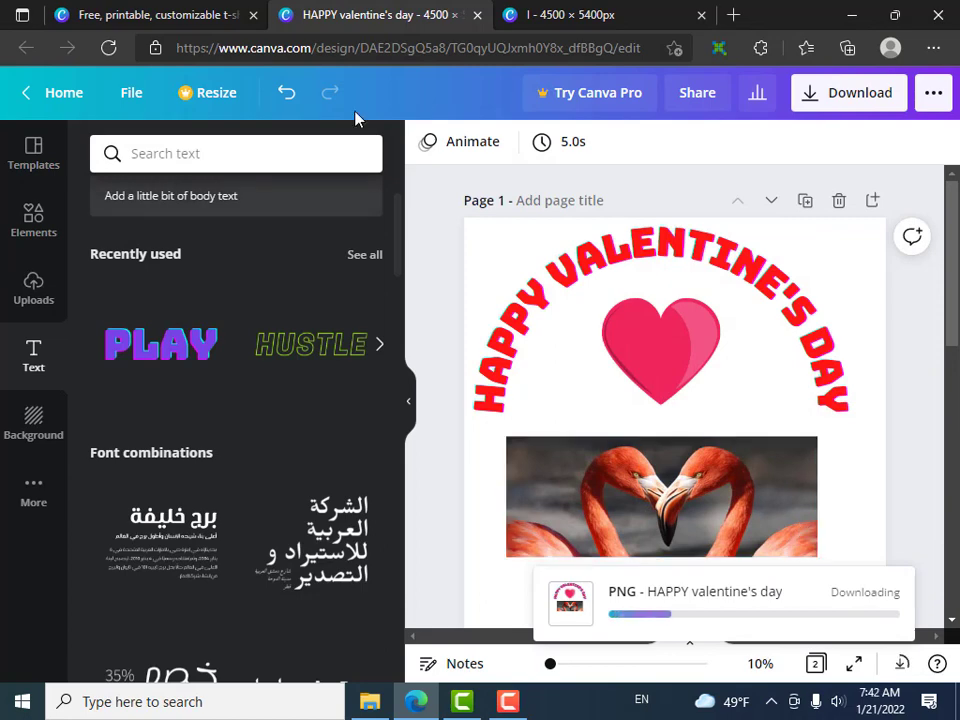
- Switch to the other 4500 × 5400px design and delete its first page, the kissing couple with the I and Y
click(566, 12)
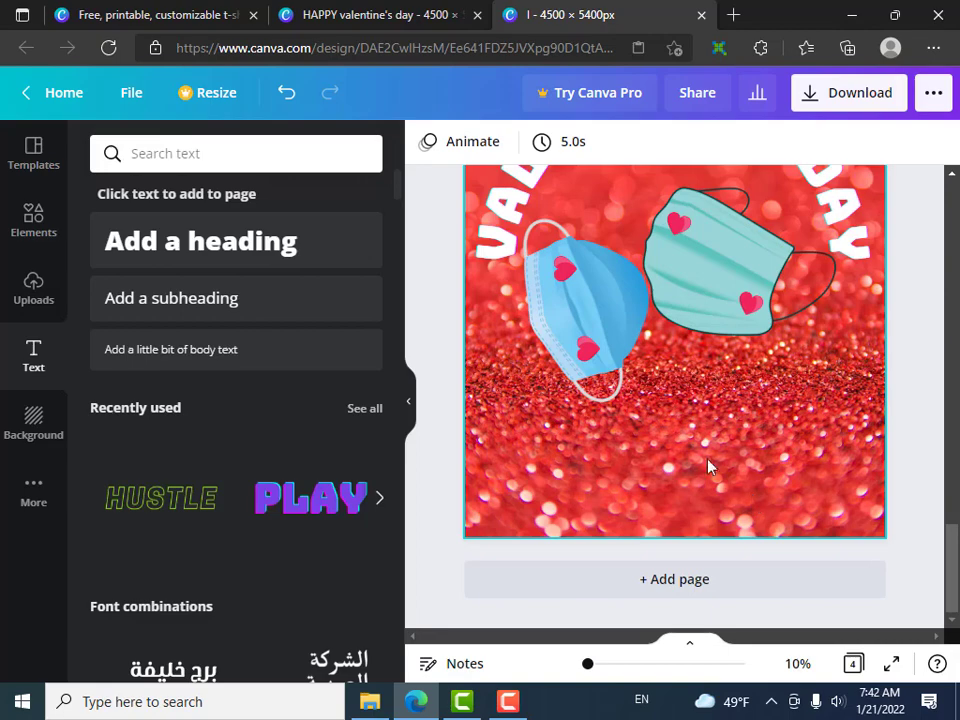
scroll(710, 458, up, 1)
scroll(716, 452, up, 6)
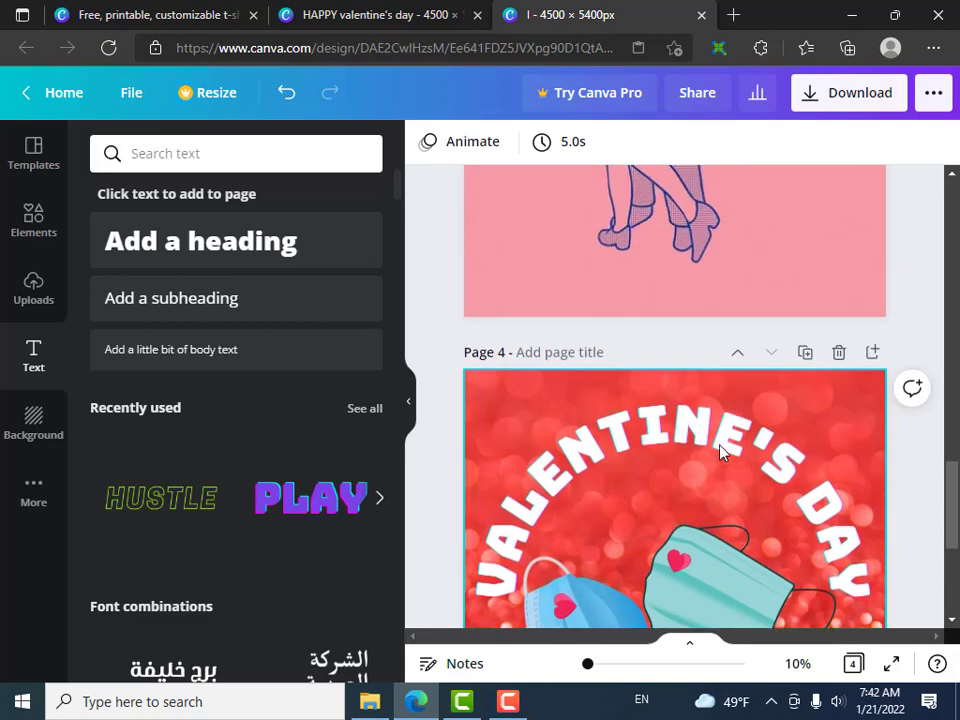
scroll(722, 452, up, 6)
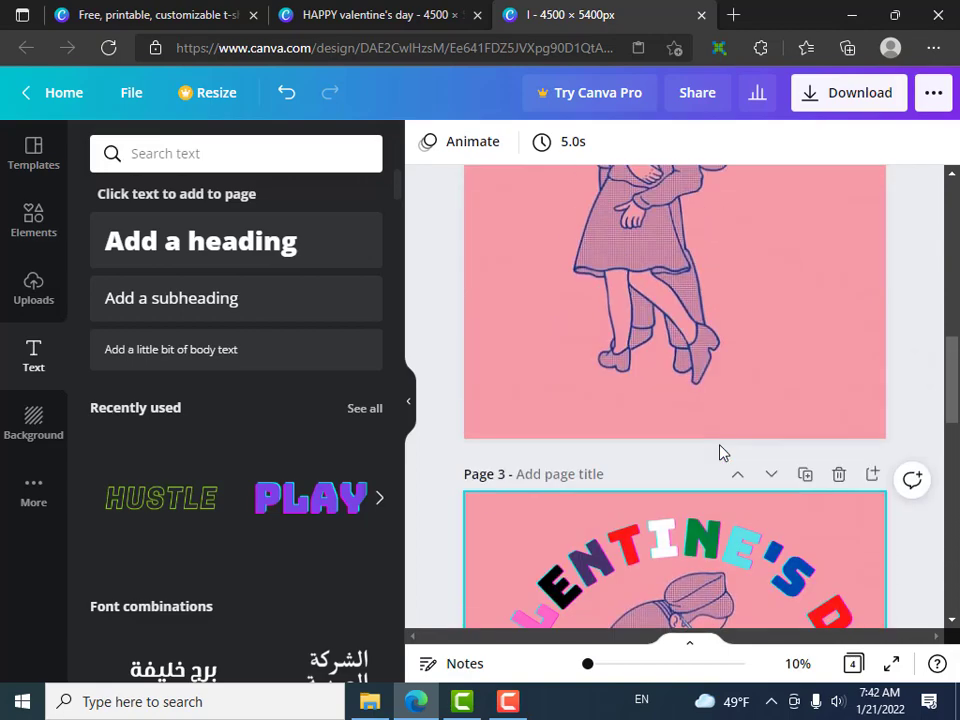
scroll(720, 450, up, 5)
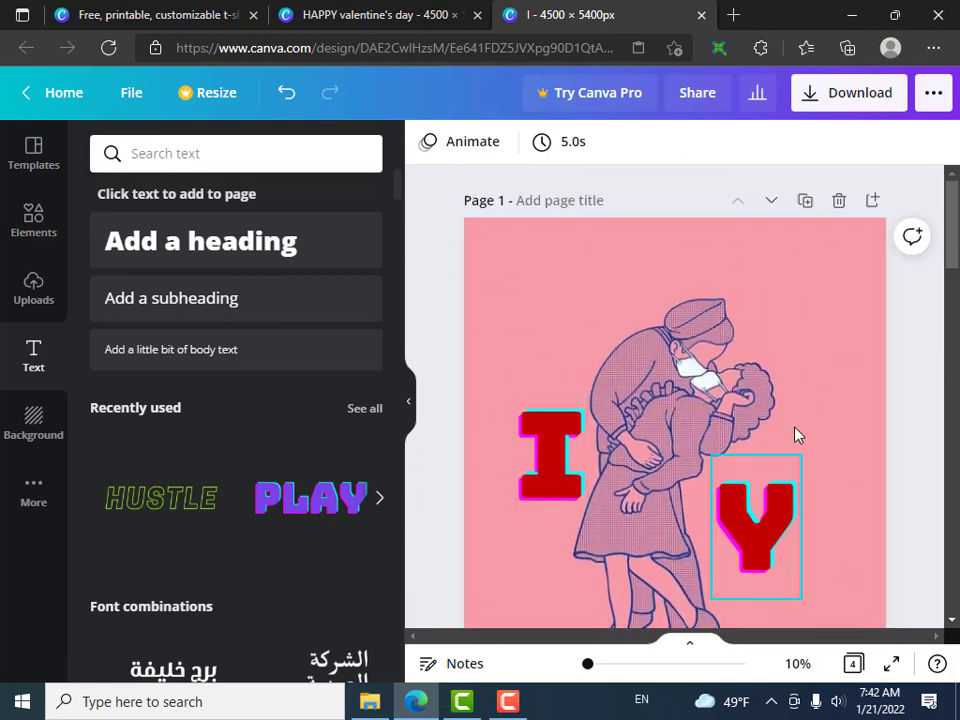
scroll(797, 434, down, 2)
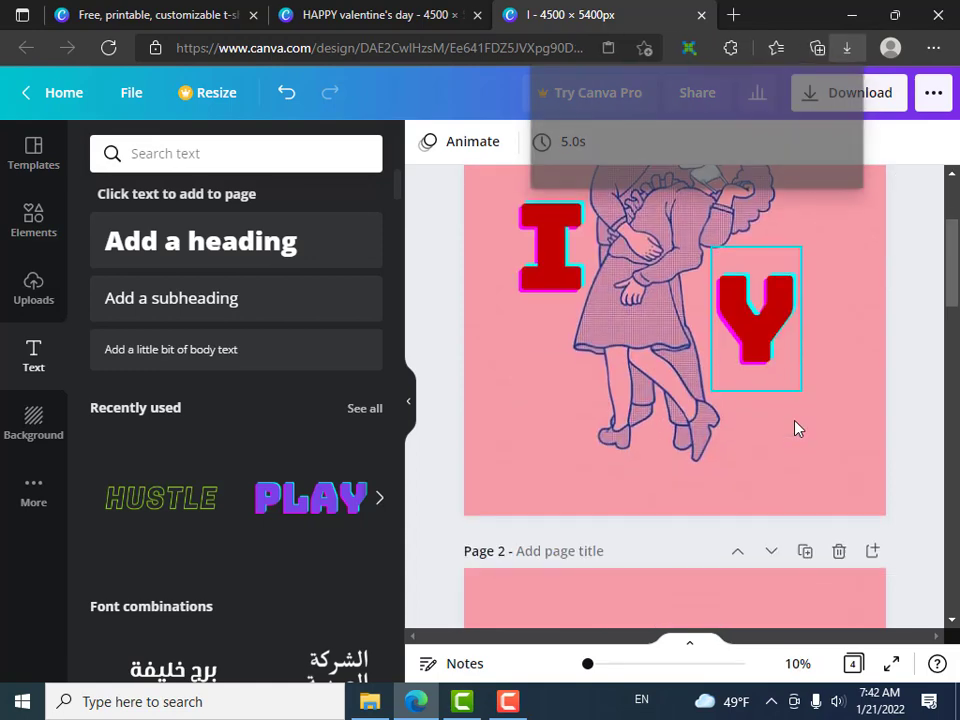
scroll(797, 430, down, 3)
scroll(797, 428, down, 2)
scroll(797, 428, up, 2)
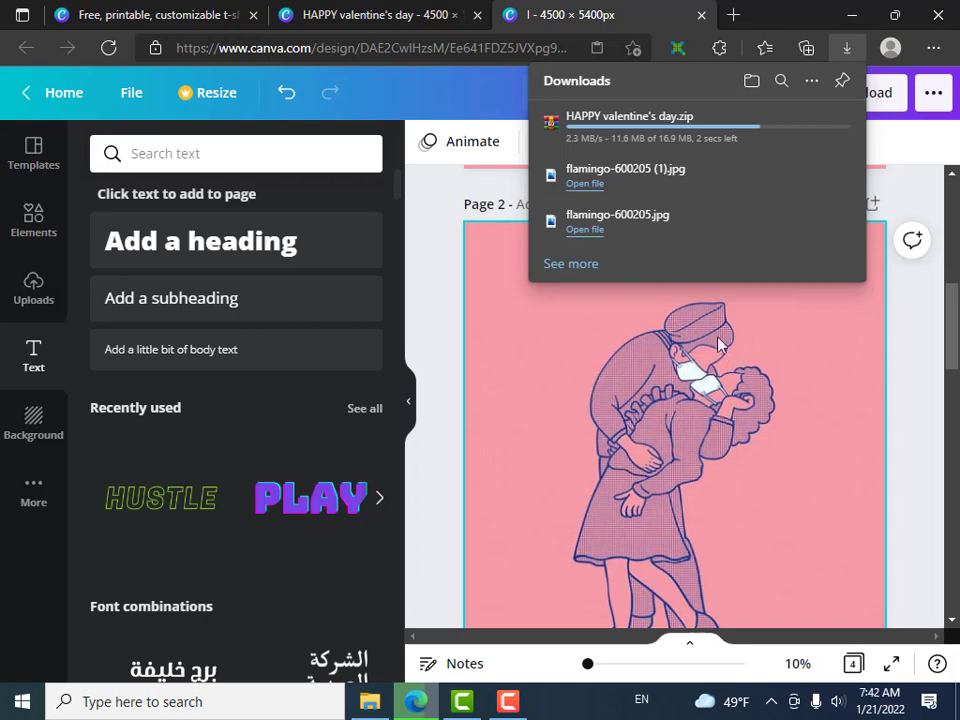
scroll(756, 398, up, 4)
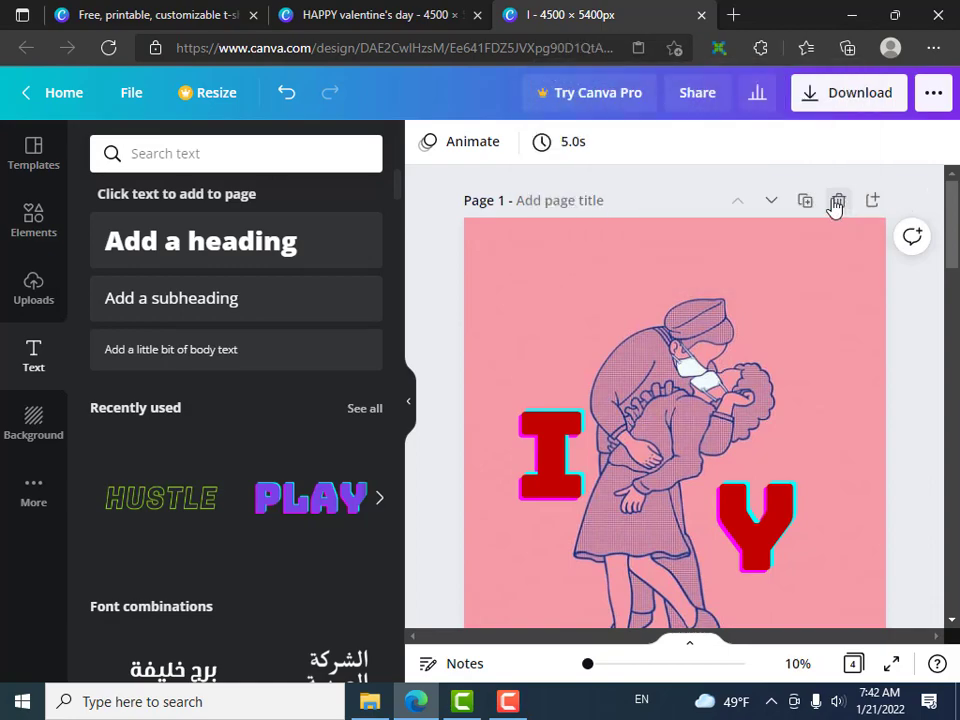
click(838, 201)
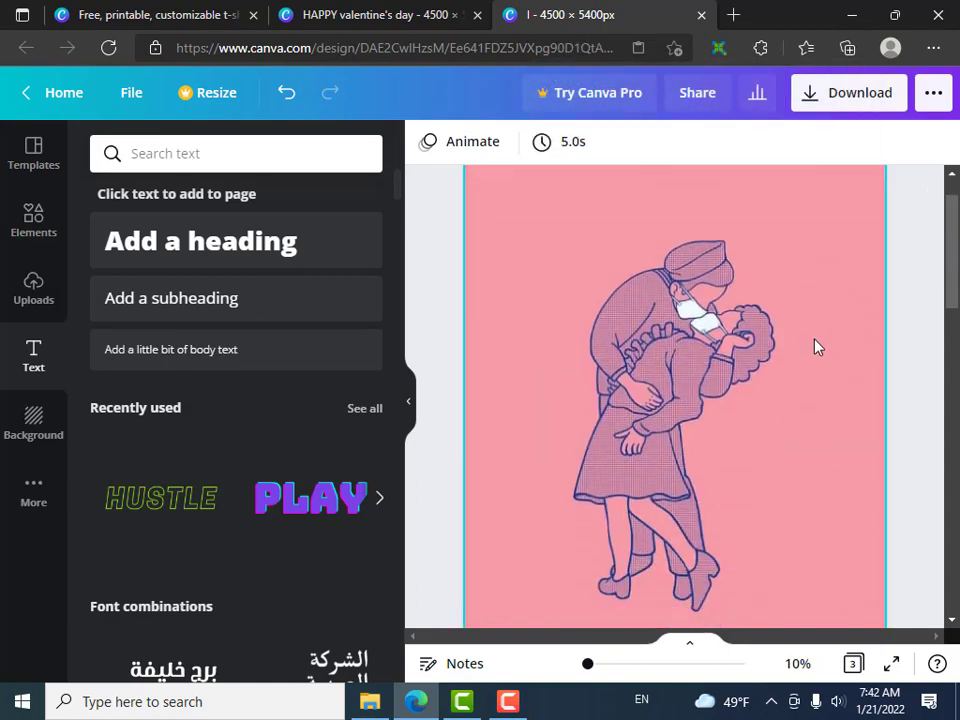
- Look over the design's remaining pages and download all three pages as PNG
scroll(815, 346, down, 10)
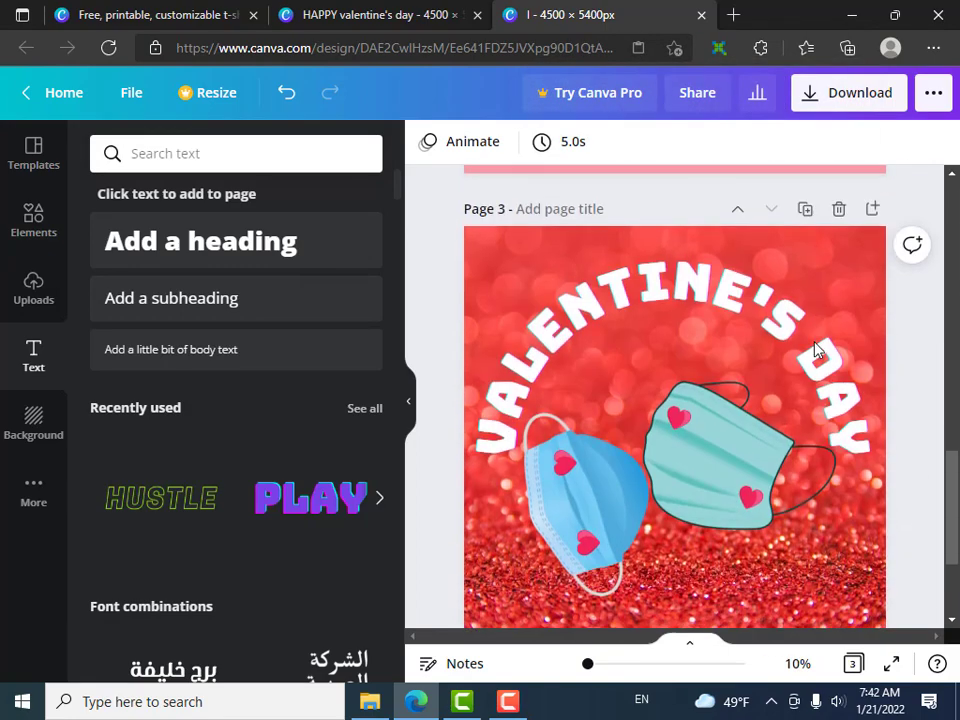
scroll(815, 349, down, 2)
scroll(815, 349, up, 4)
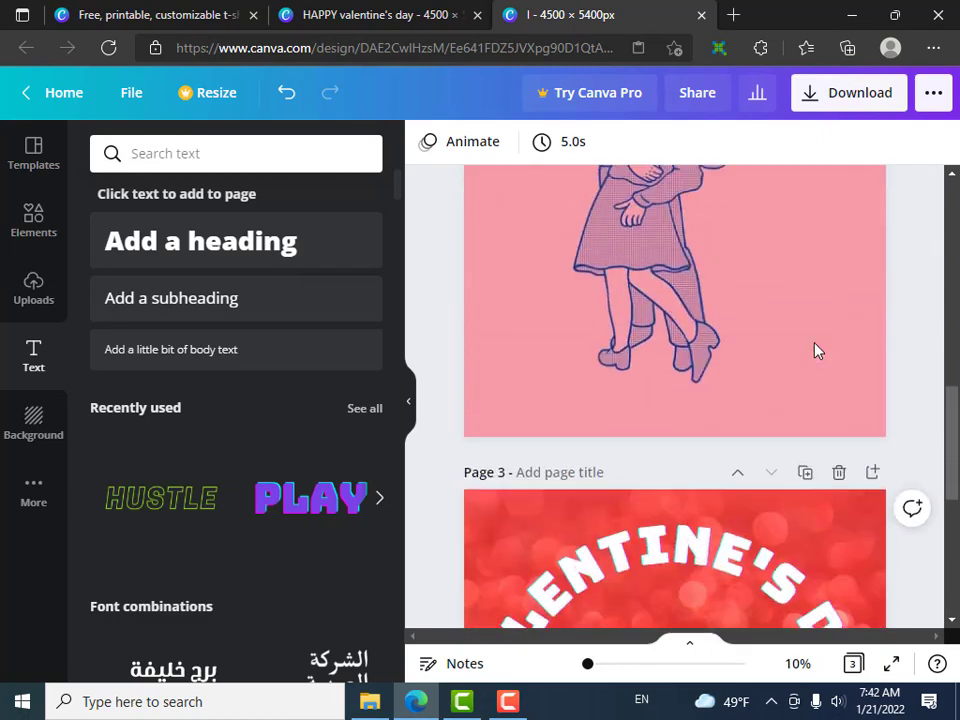
scroll(815, 348, up, 4)
click(862, 93)
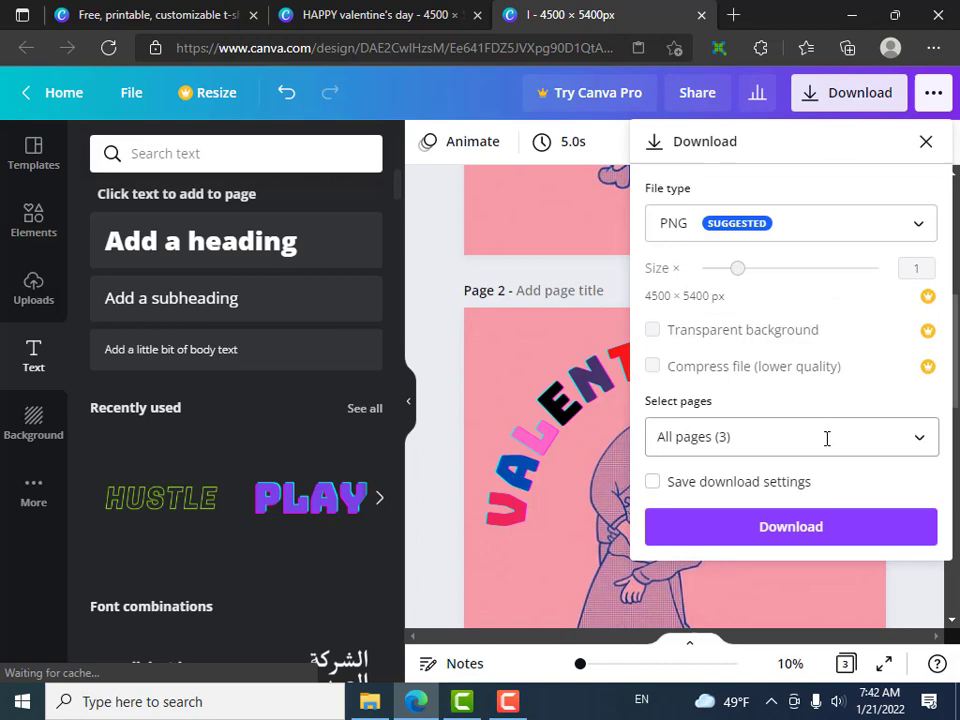
click(778, 536)
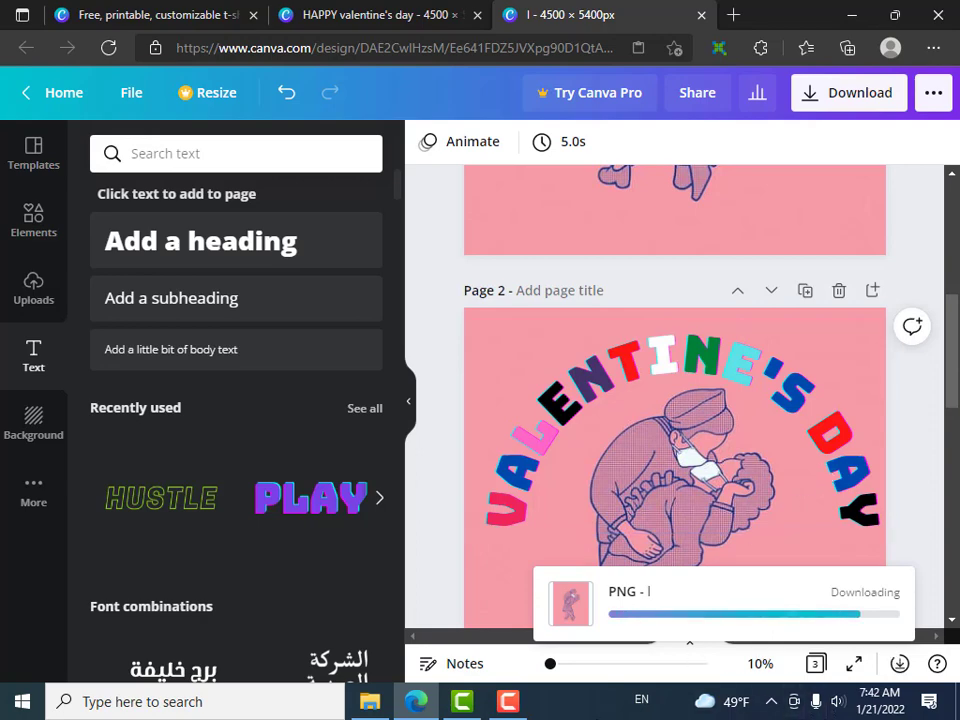
click(522, 705)
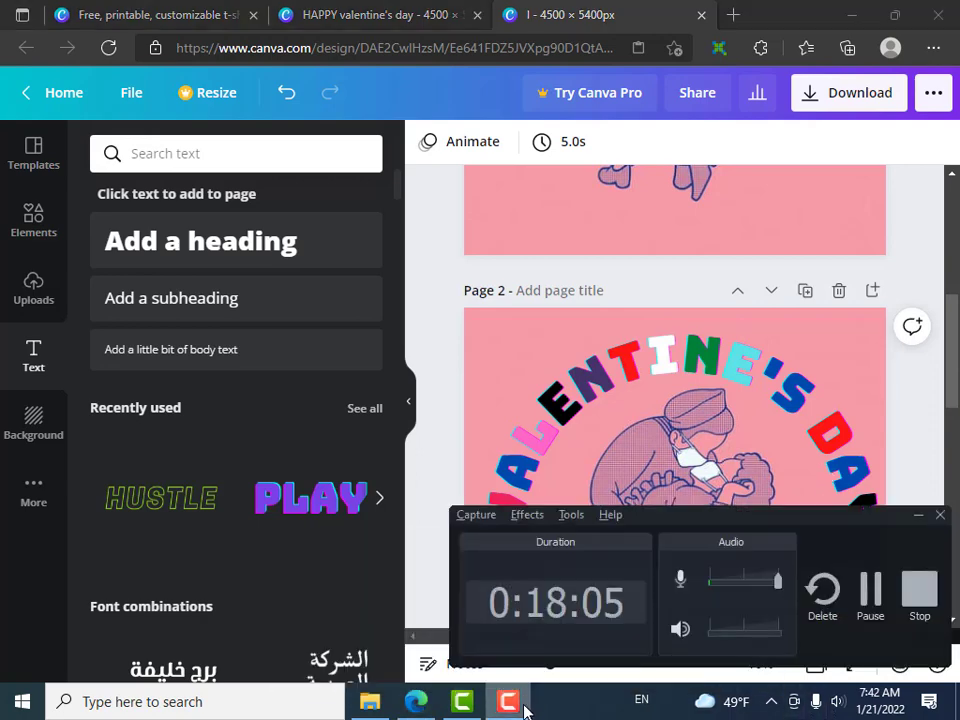
click(919, 600)
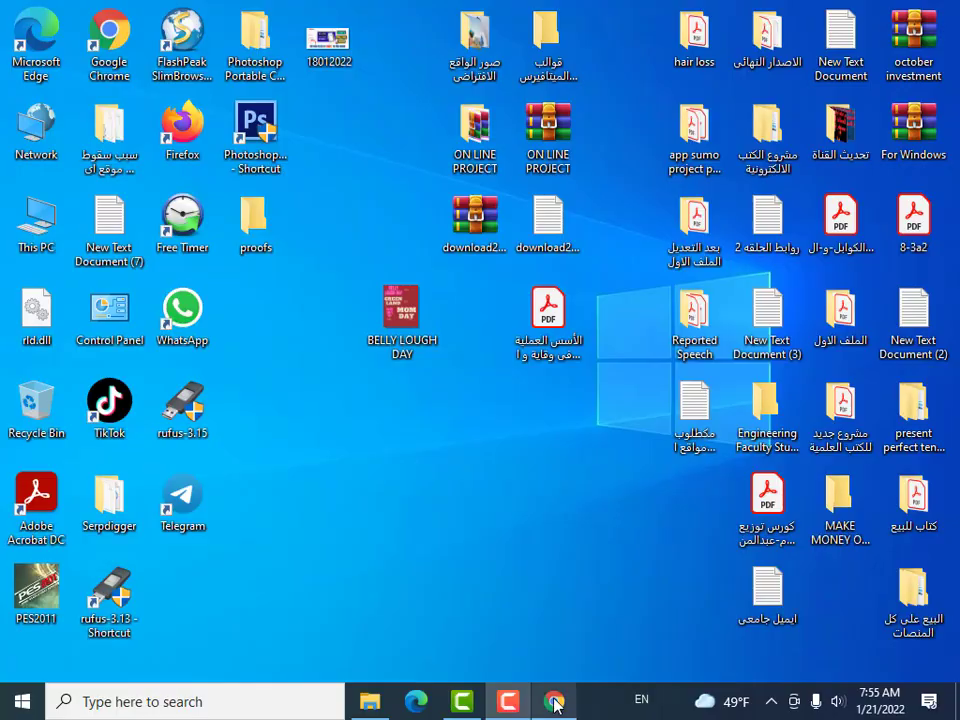
- Switch to Redbubble's Add new work page in Chrome and upload image 2 from the Downloads folder as a new work
click(555, 703)
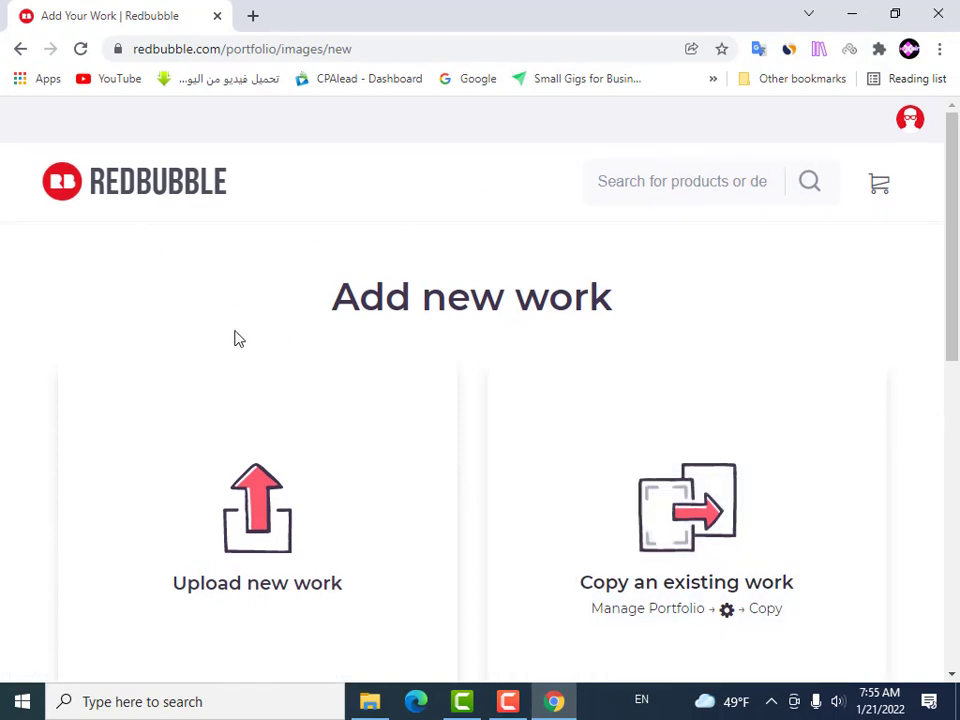
scroll(260, 400, down, 2)
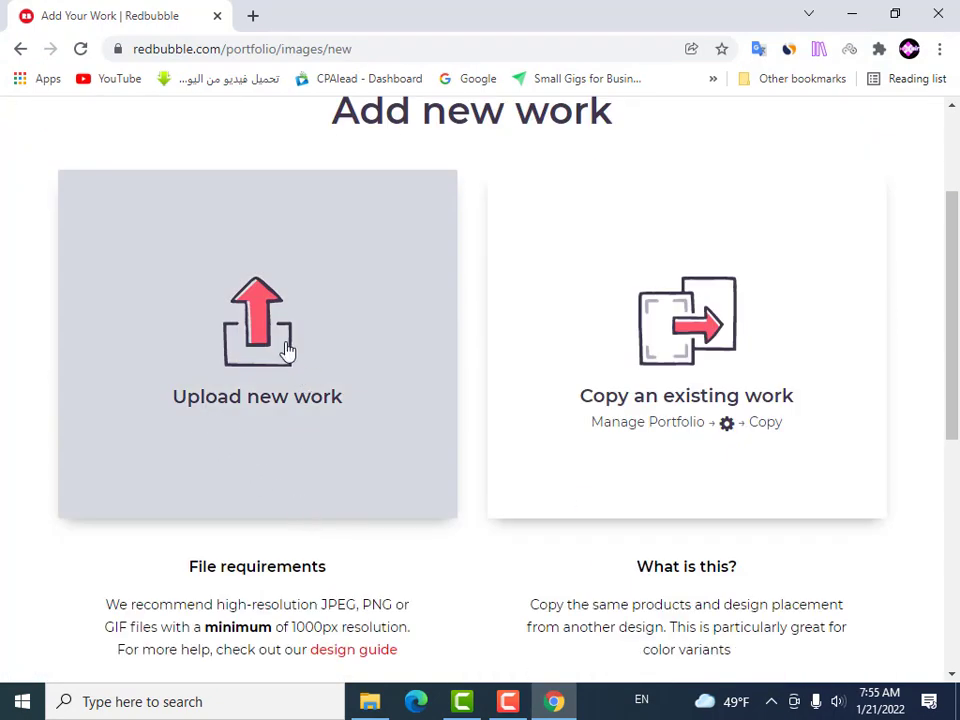
click(320, 305)
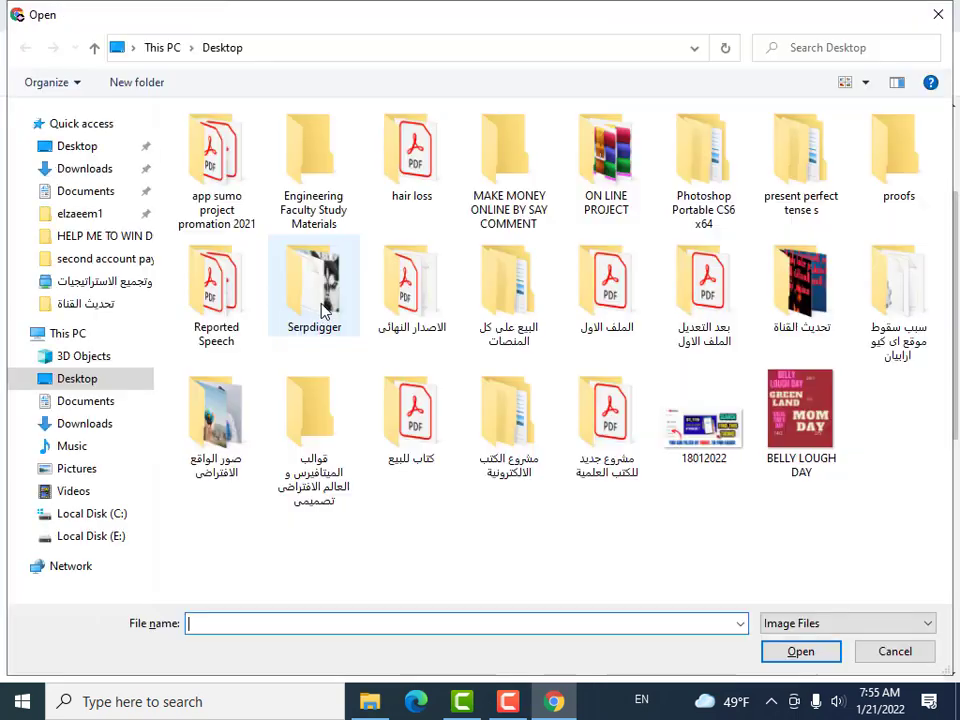
click(84, 170)
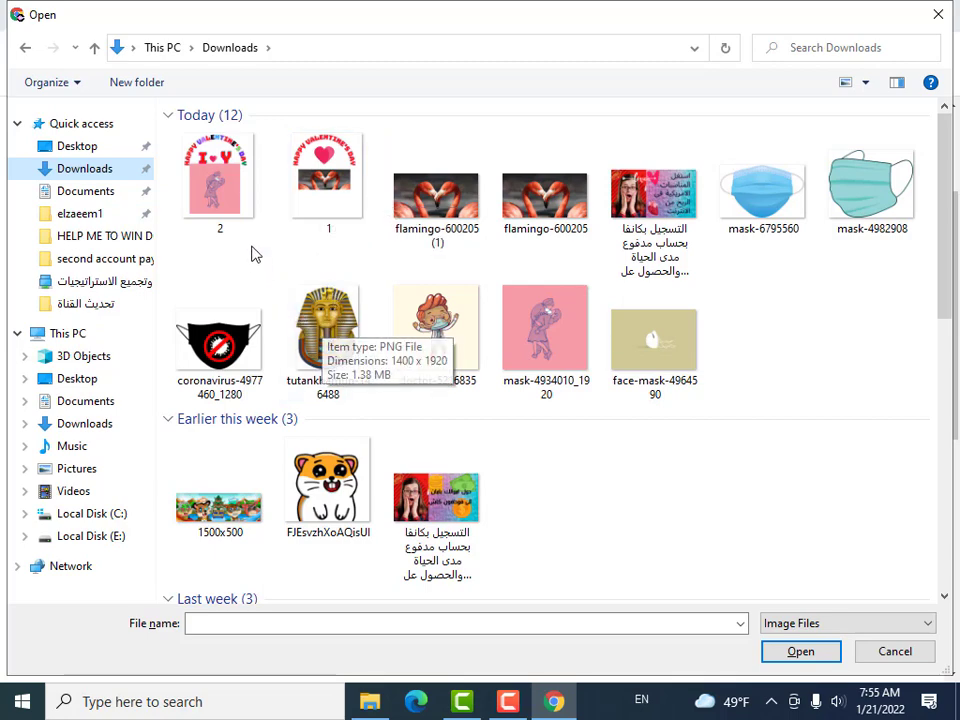
double_click(233, 198)
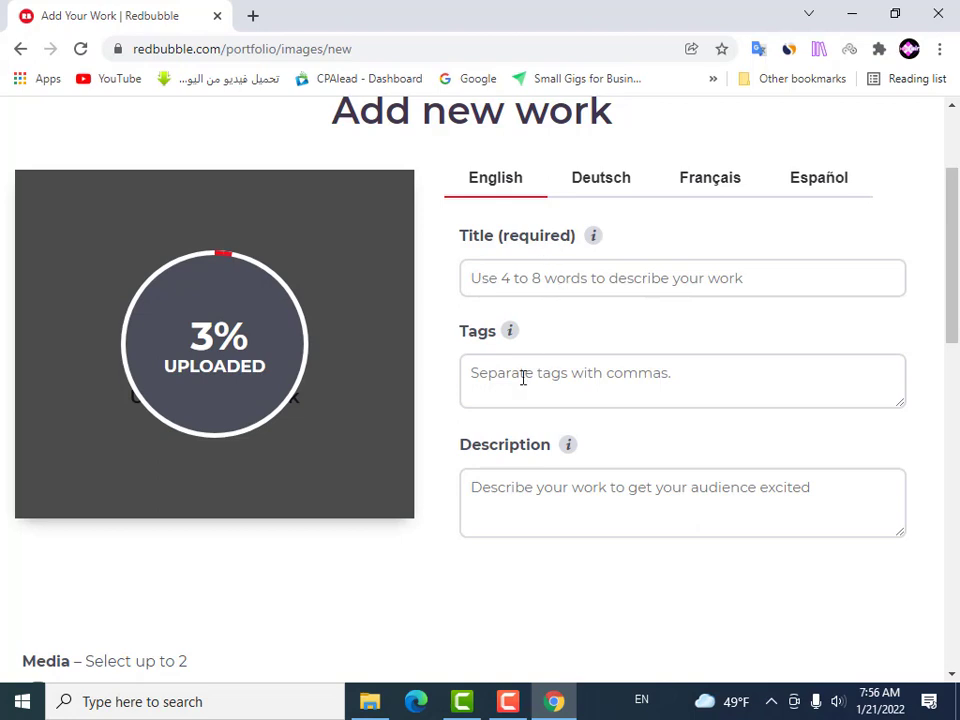
click(508, 701)
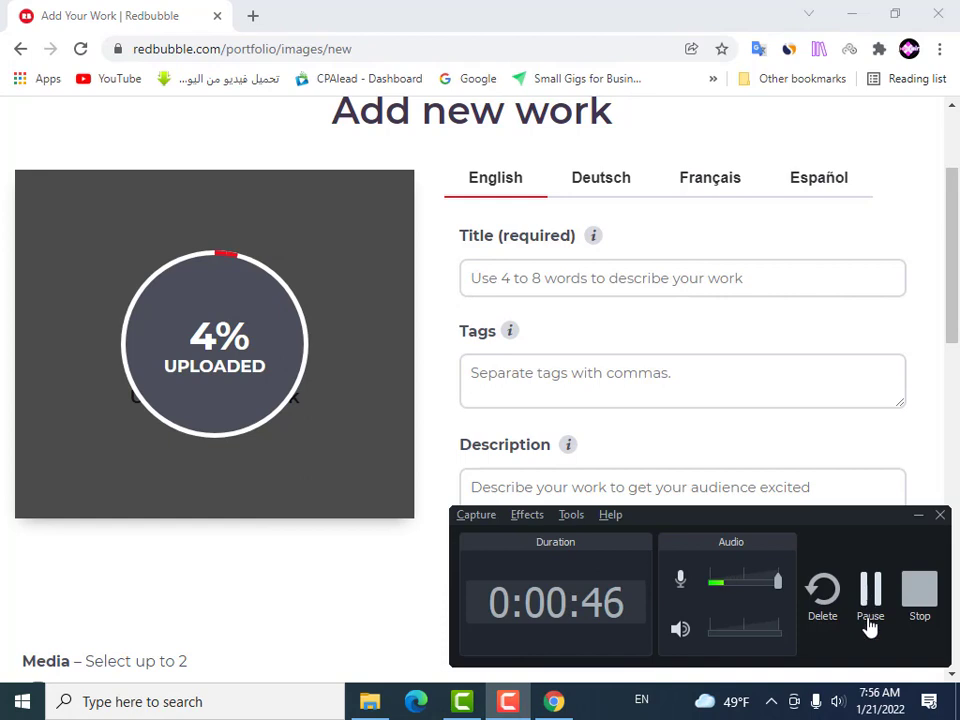
click(870, 598)
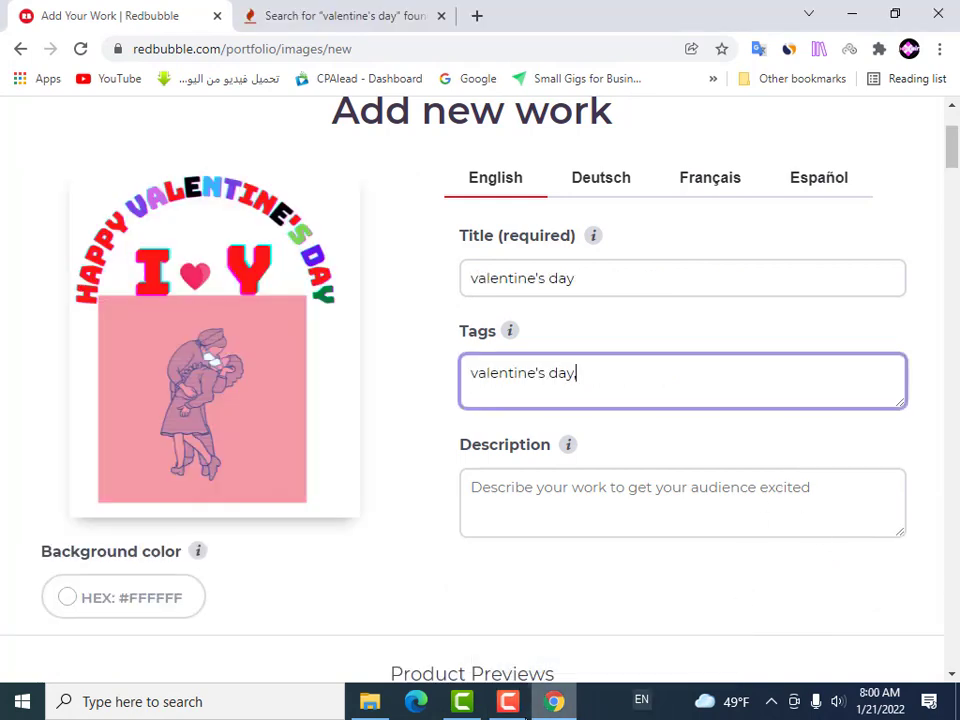
click(510, 702)
click(525, 708)
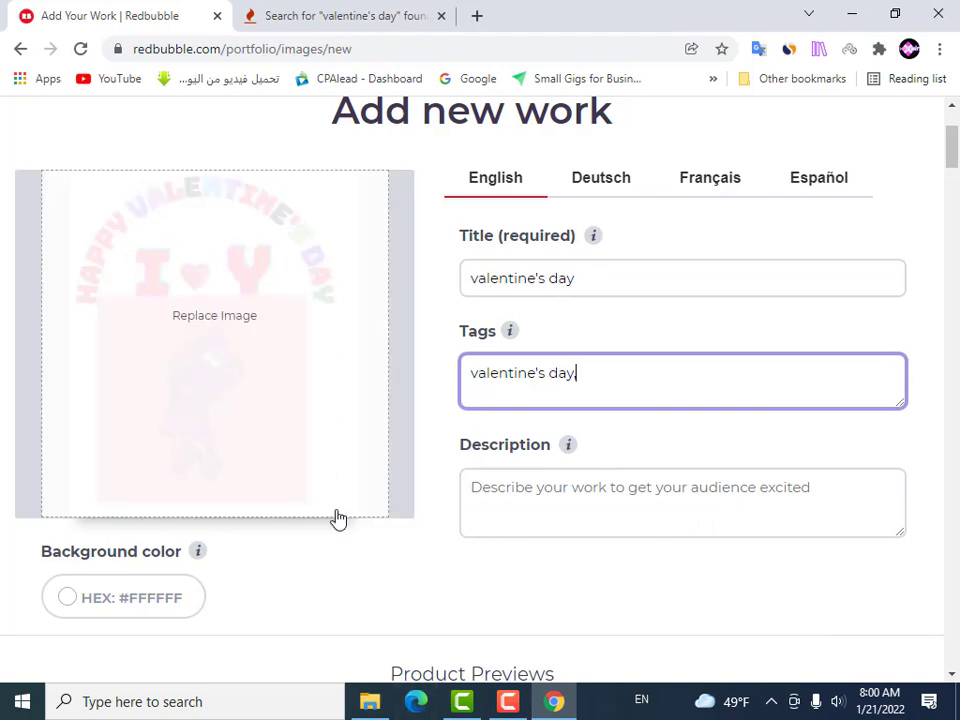
- End the valentine's day tag with a comma and review the Keyword Tool suggestions for valentine's day
text(,)
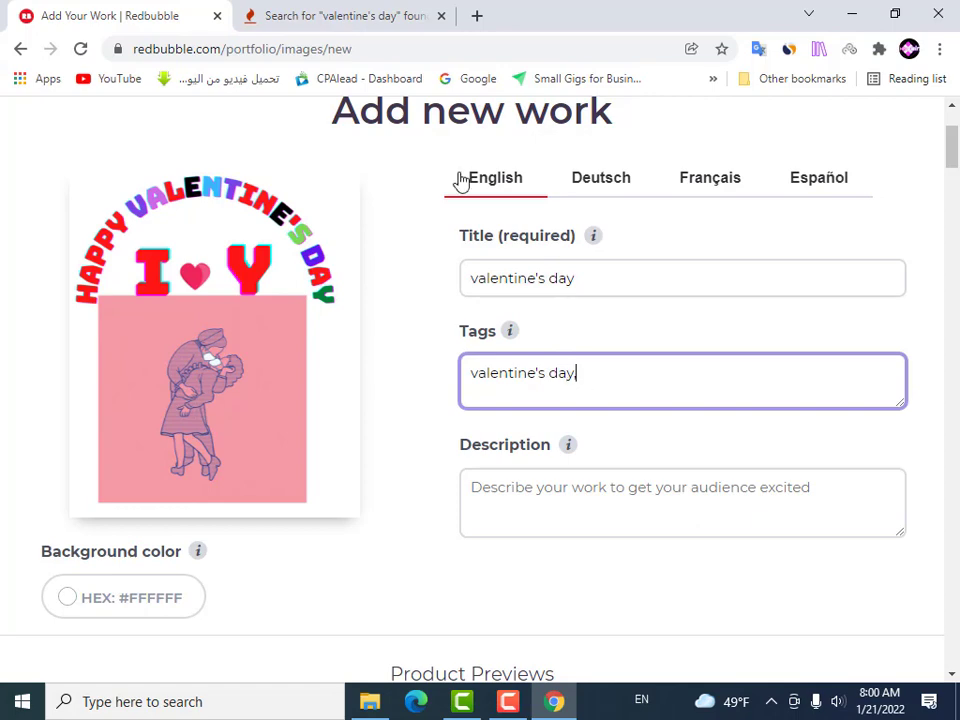
click(380, 12)
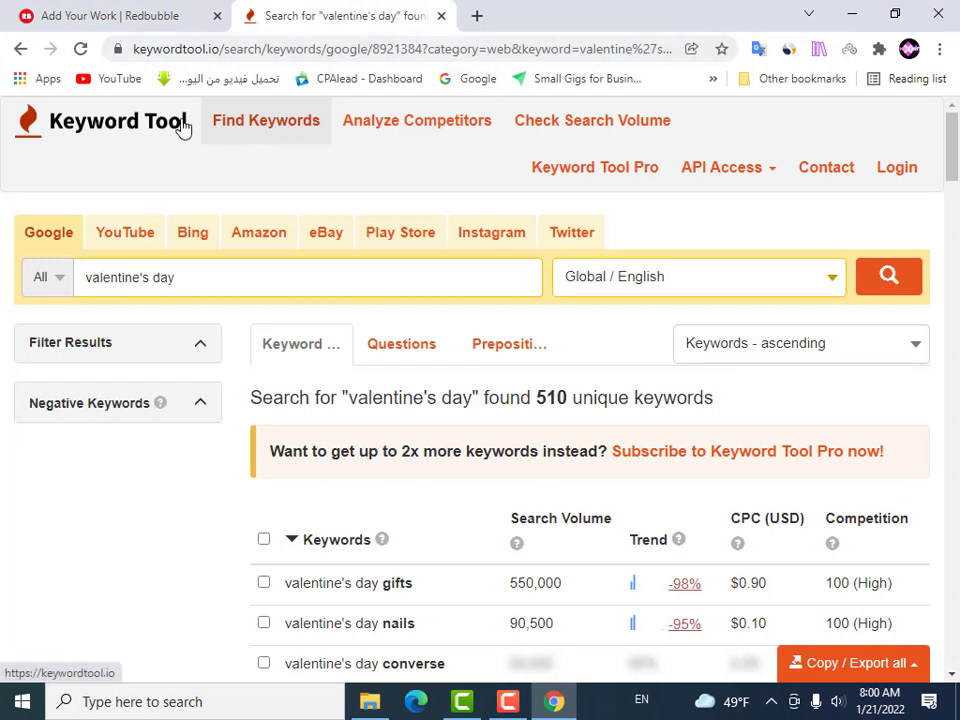
scroll(386, 430, down, 2)
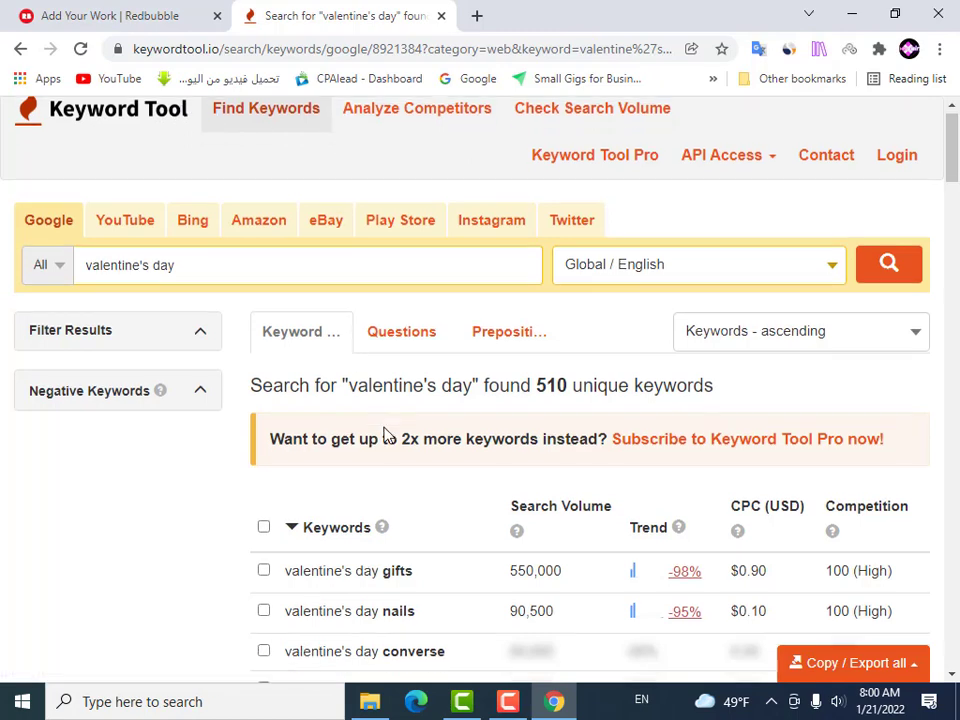
scroll(386, 430, down, 2)
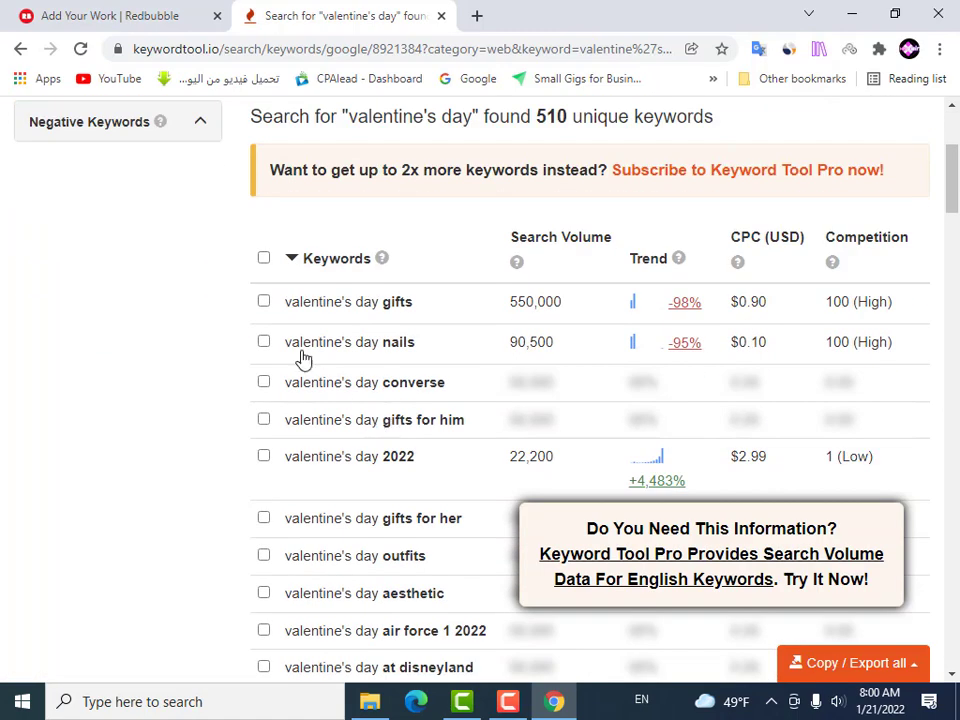
scroll(296, 341, up, 3)
scroll(296, 341, up, 1)
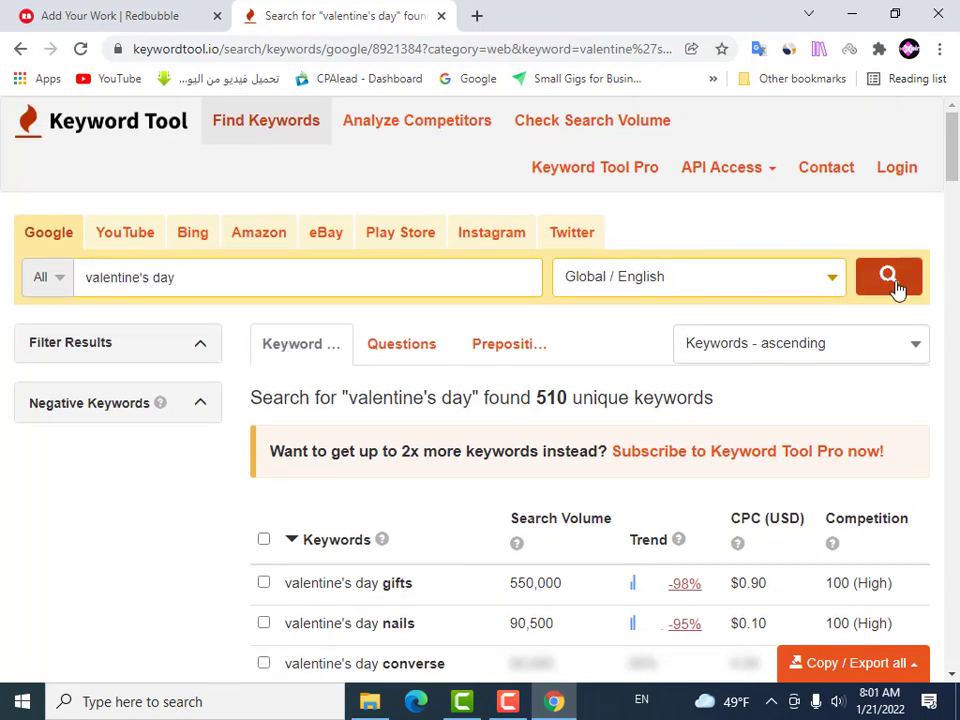
scroll(358, 566, down, 2)
scroll(349, 579, down, 2)
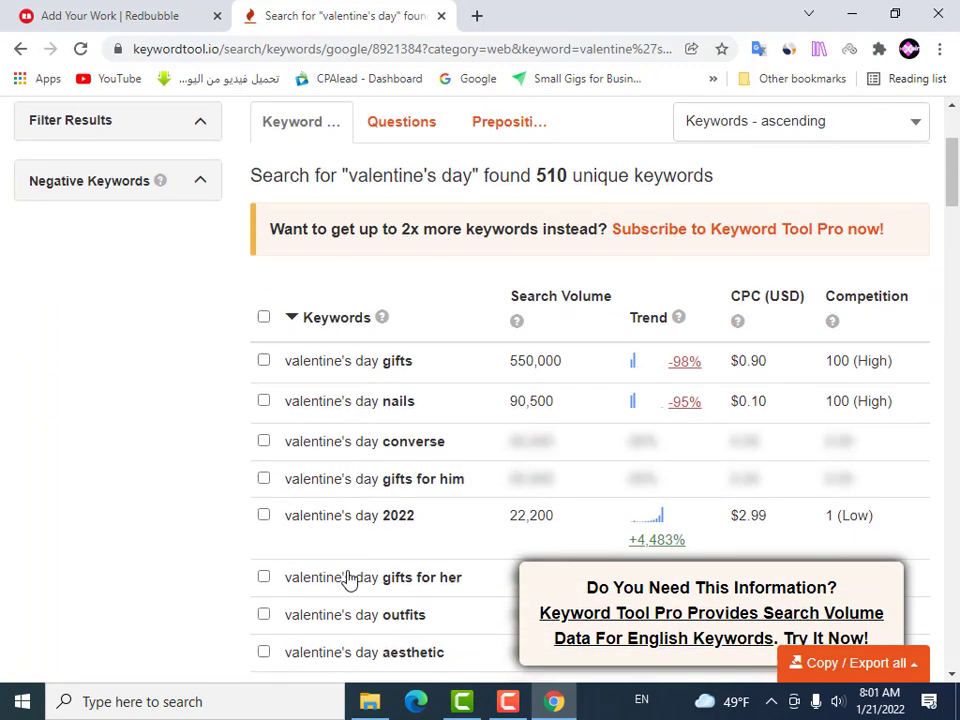
scroll(349, 575, up, 2)
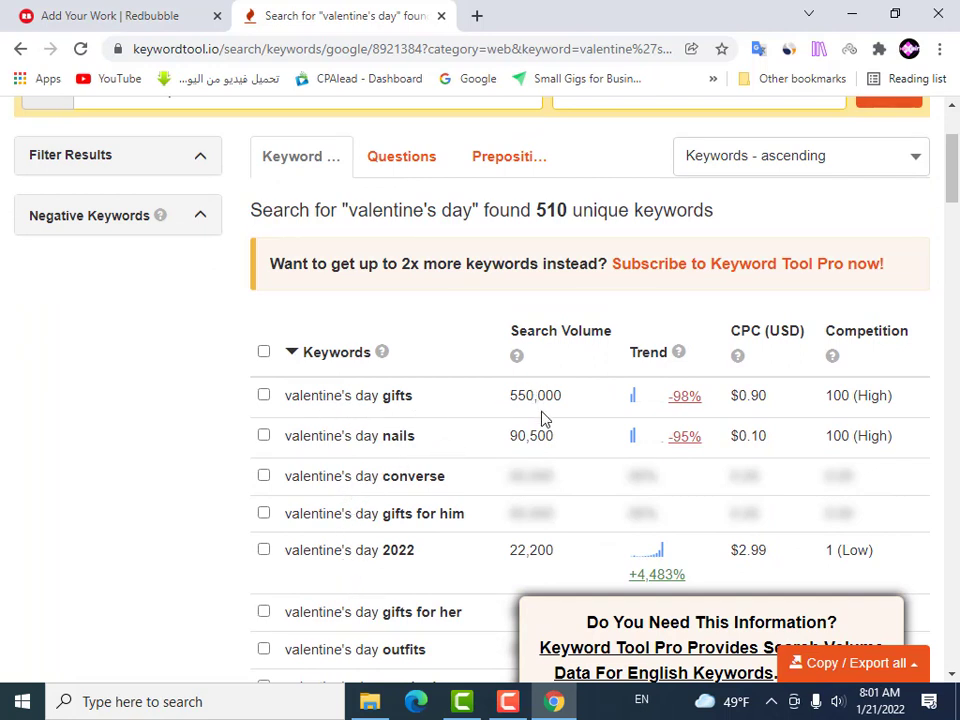
- Select the keywords valentine's day gifts, valentine's day nails and valentine's day gifts for him
click(265, 396)
click(263, 438)
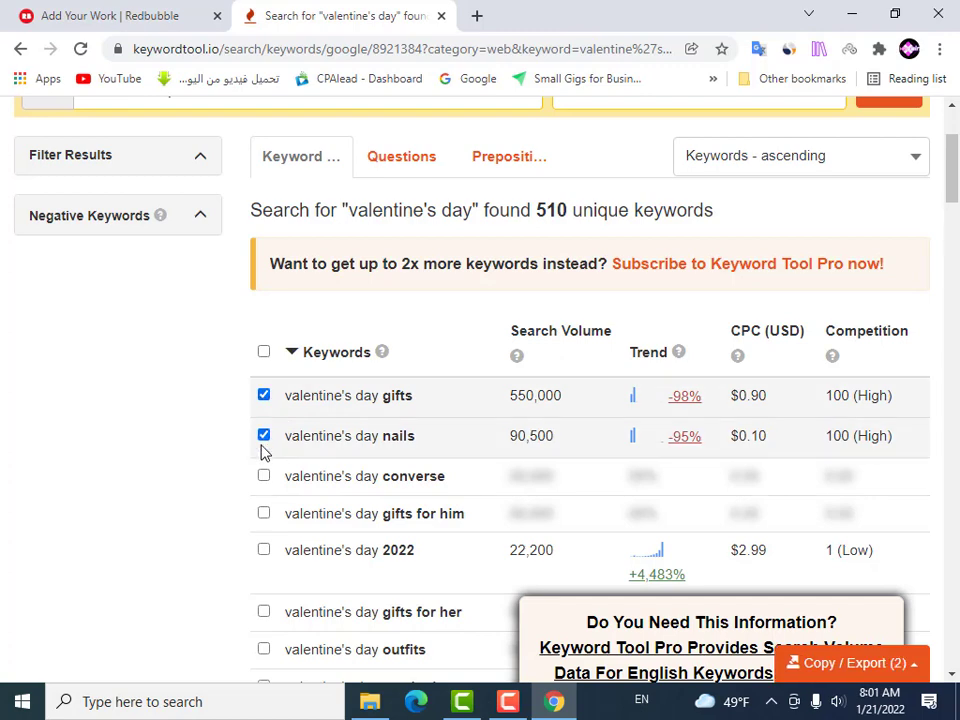
click(263, 513)
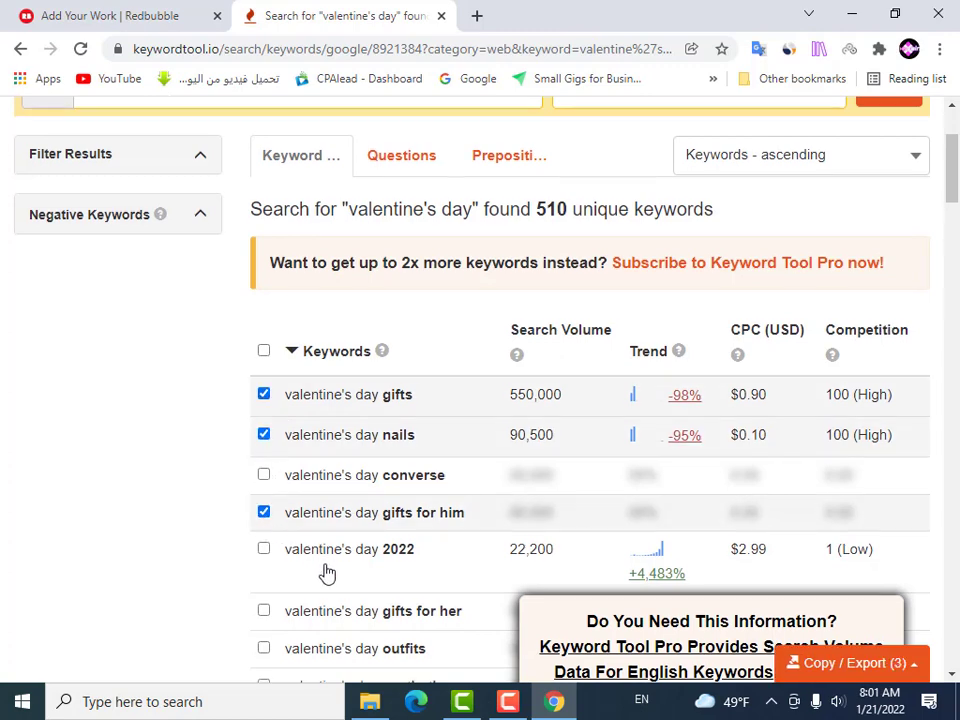
- Add valentine's day converse, valentine's day 2022 and valentine's day gifts for her to the selection and copy all selected keywords to the clipboard
scroll(325, 572, down, 2)
scroll(325, 572, down, 2)
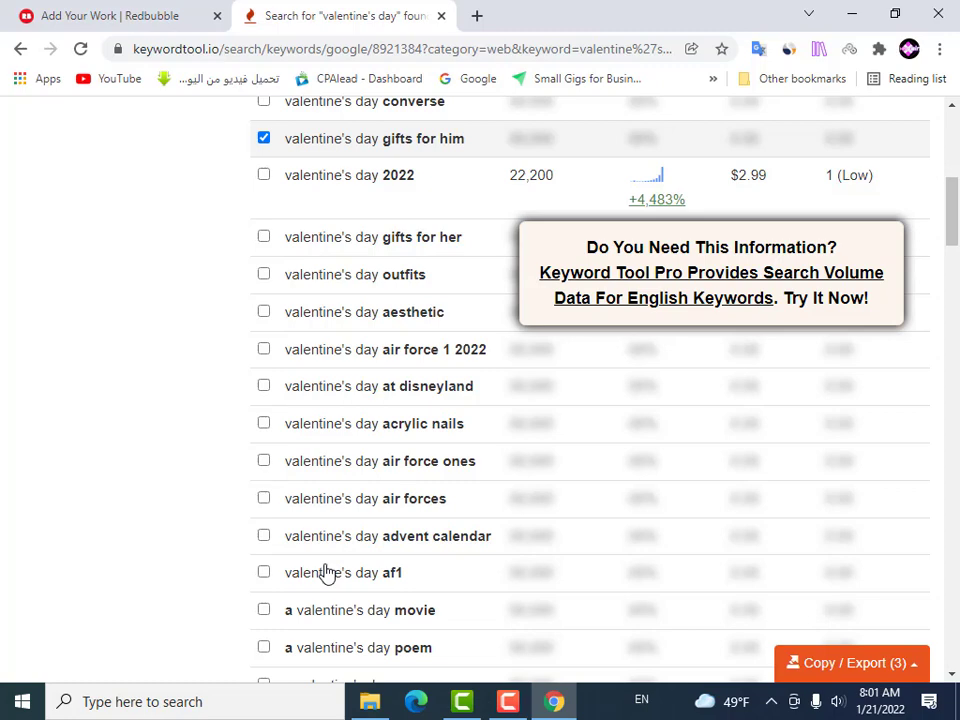
scroll(325, 572, down, 2)
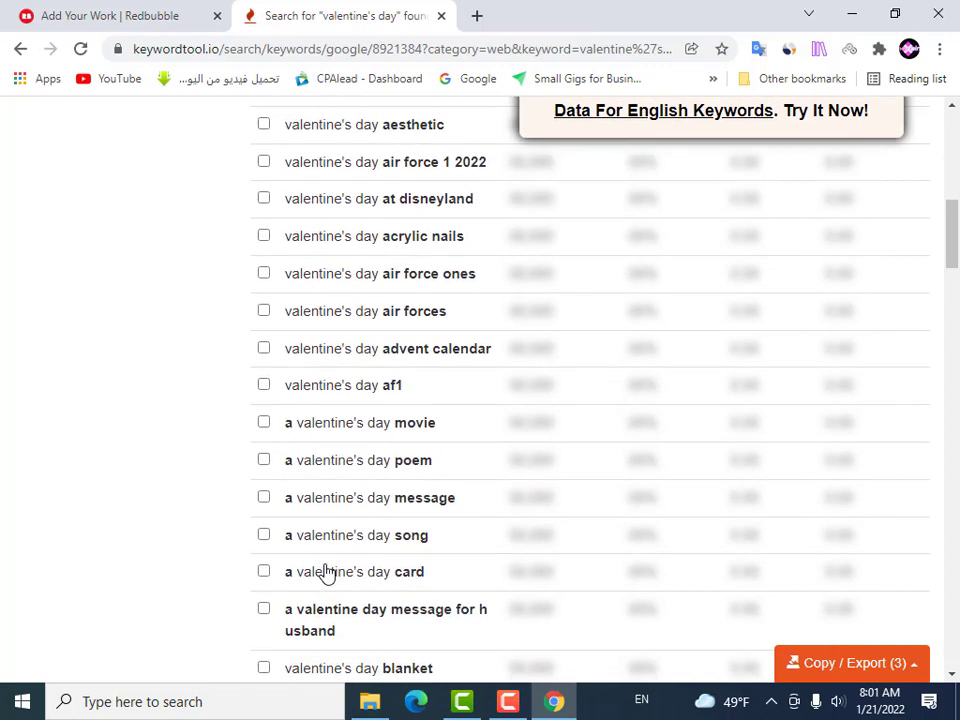
scroll(325, 572, down, 2)
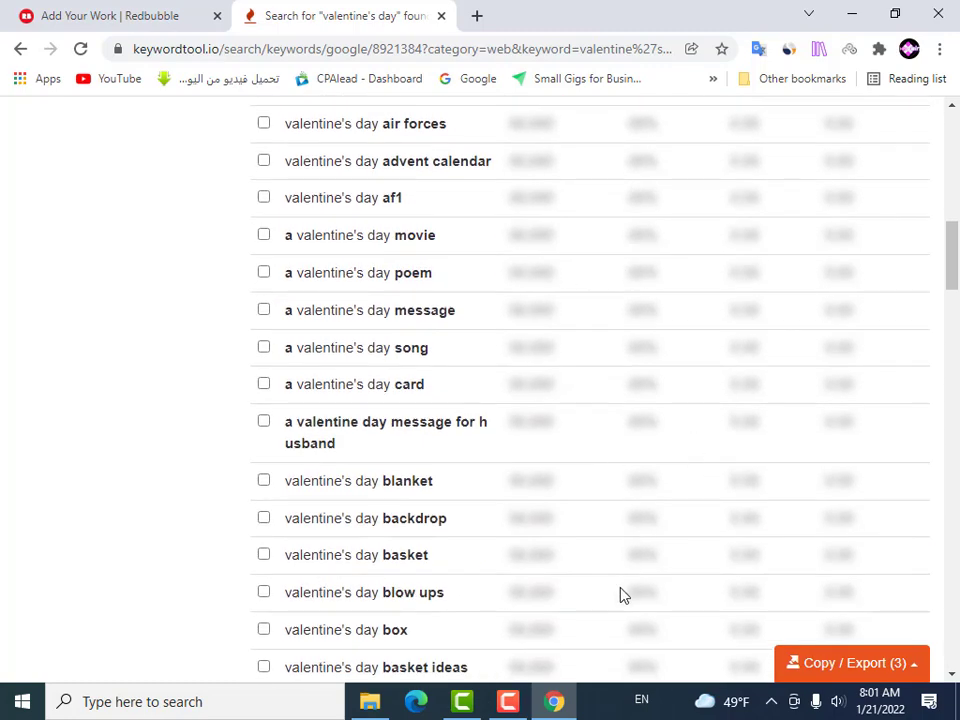
scroll(617, 595, up, 6)
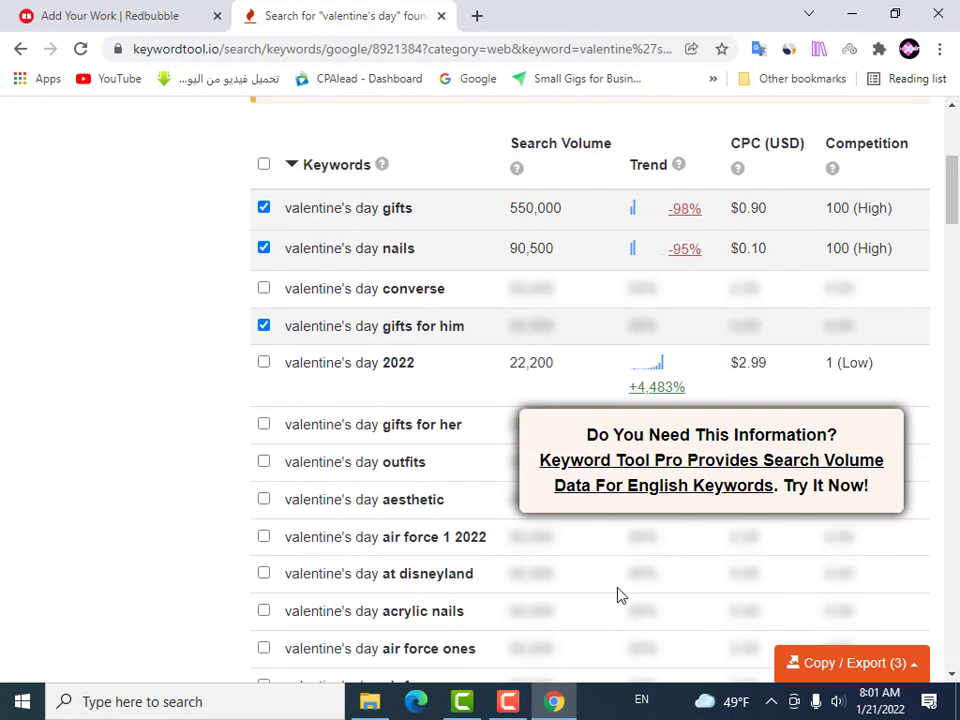
scroll(514, 591, down, 3)
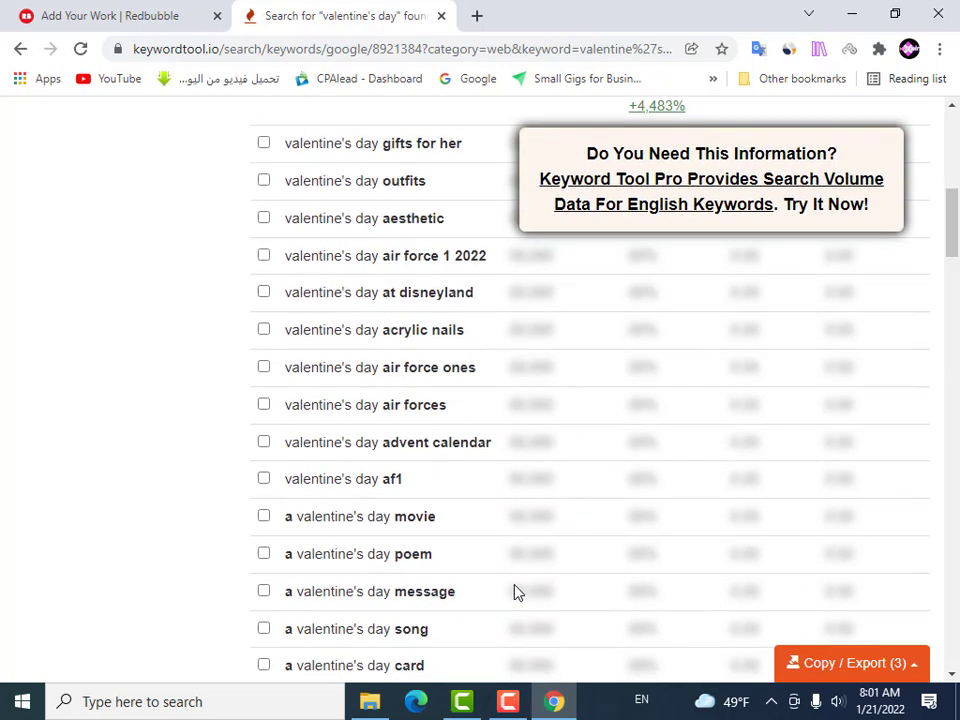
scroll(565, 568, up, 4)
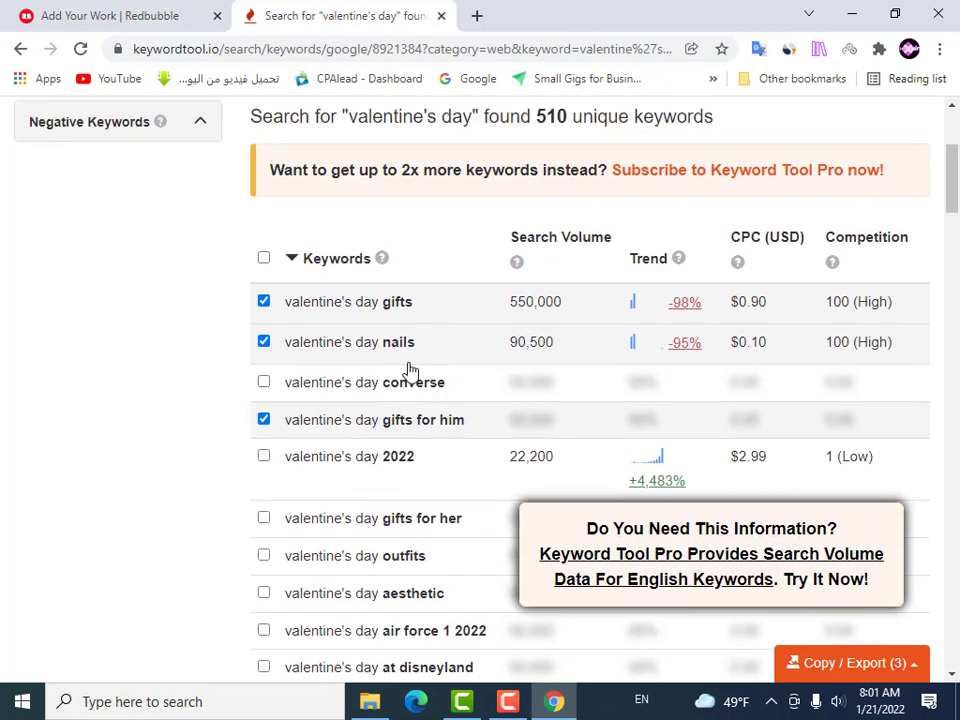
click(264, 383)
click(264, 457)
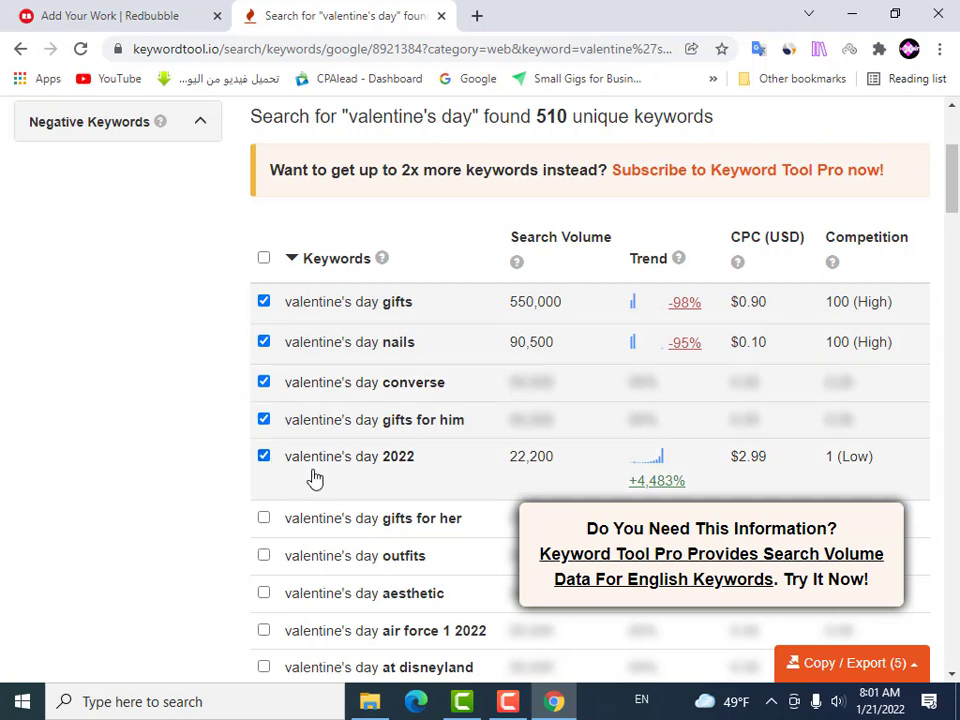
click(265, 520)
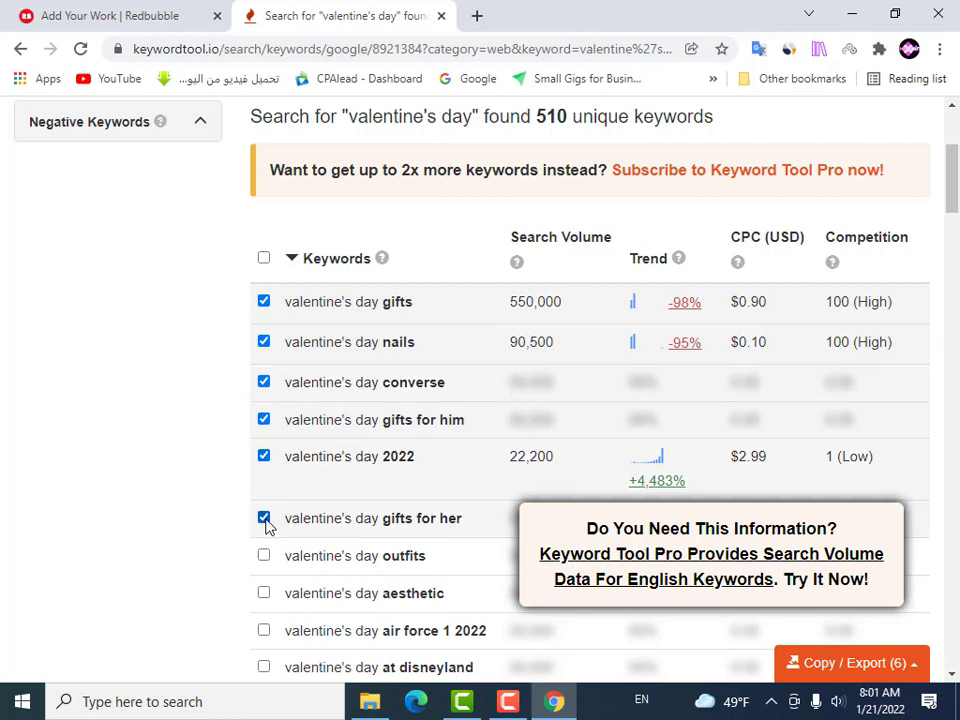
click(845, 668)
click(833, 567)
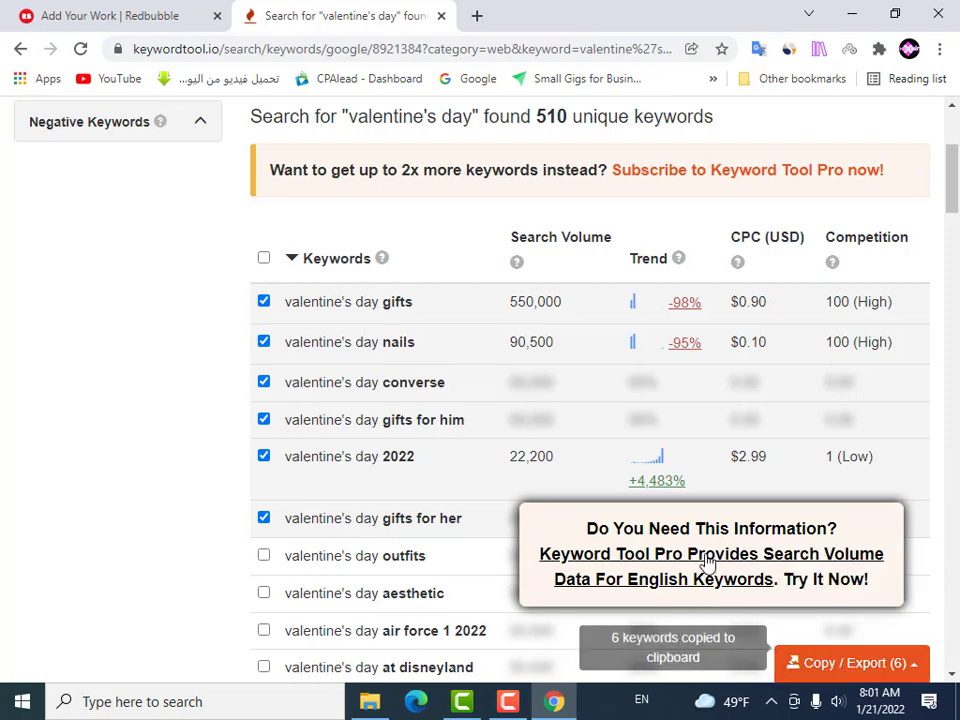
- Switch back to Redbubble's Add new work page and paste the copied keywords into the Tags field after valentine's day
scroll(155, 285, up, 3)
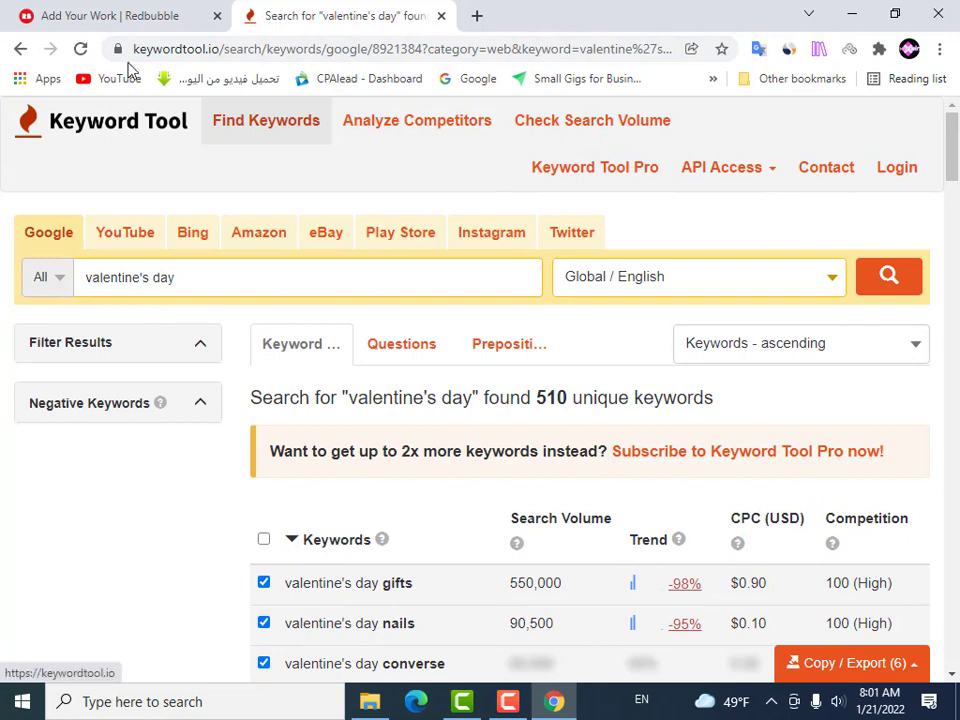
click(131, 16)
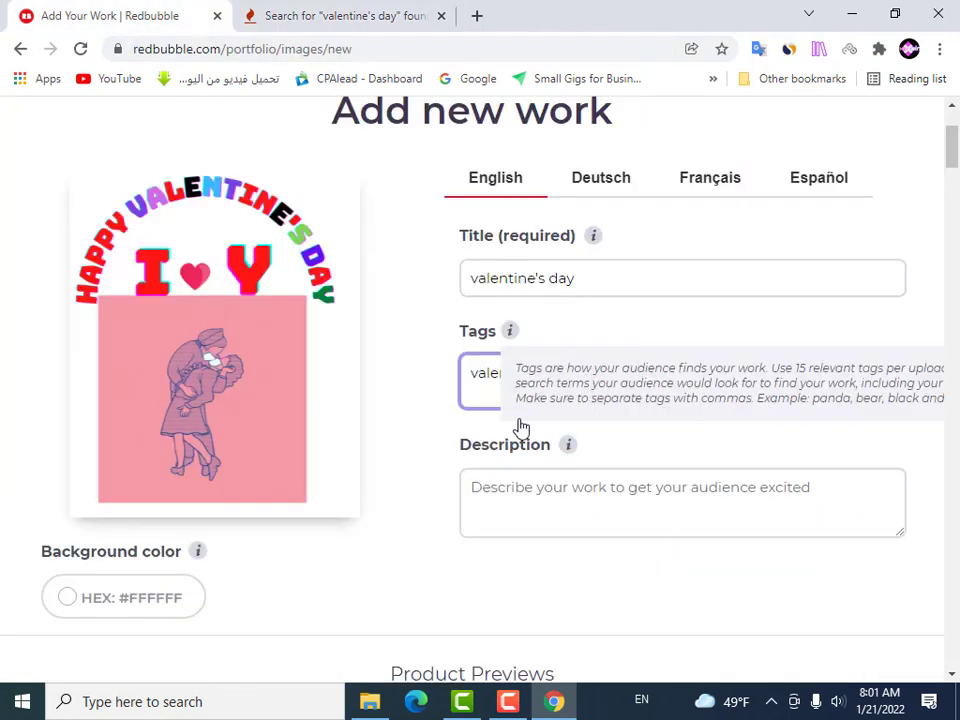
right_click(587, 372)
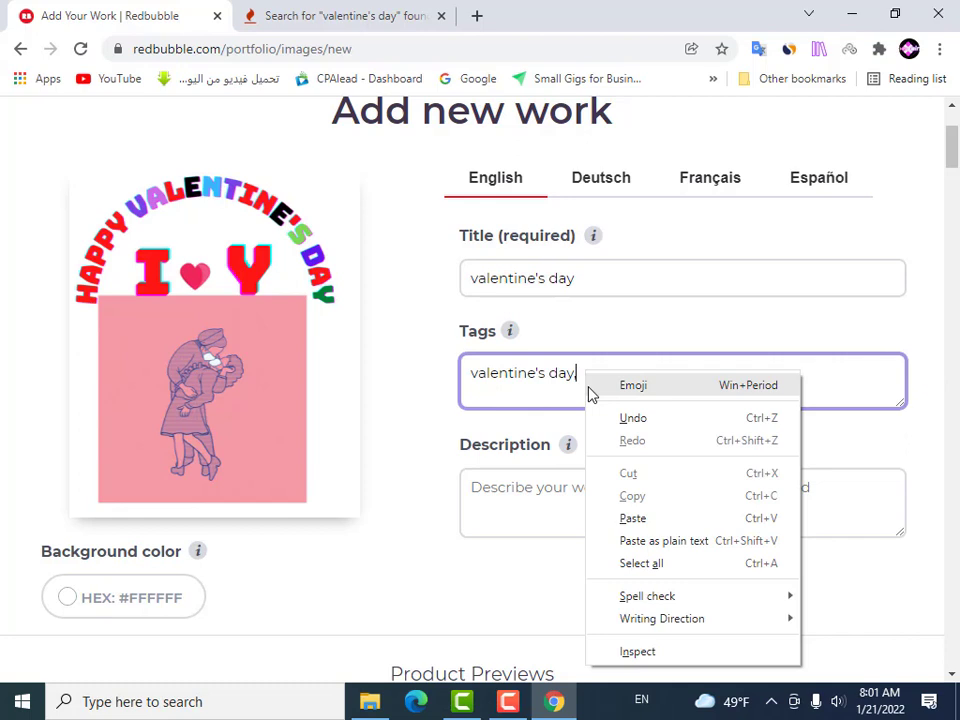
click(649, 514)
scroll(572, 400, up, 5)
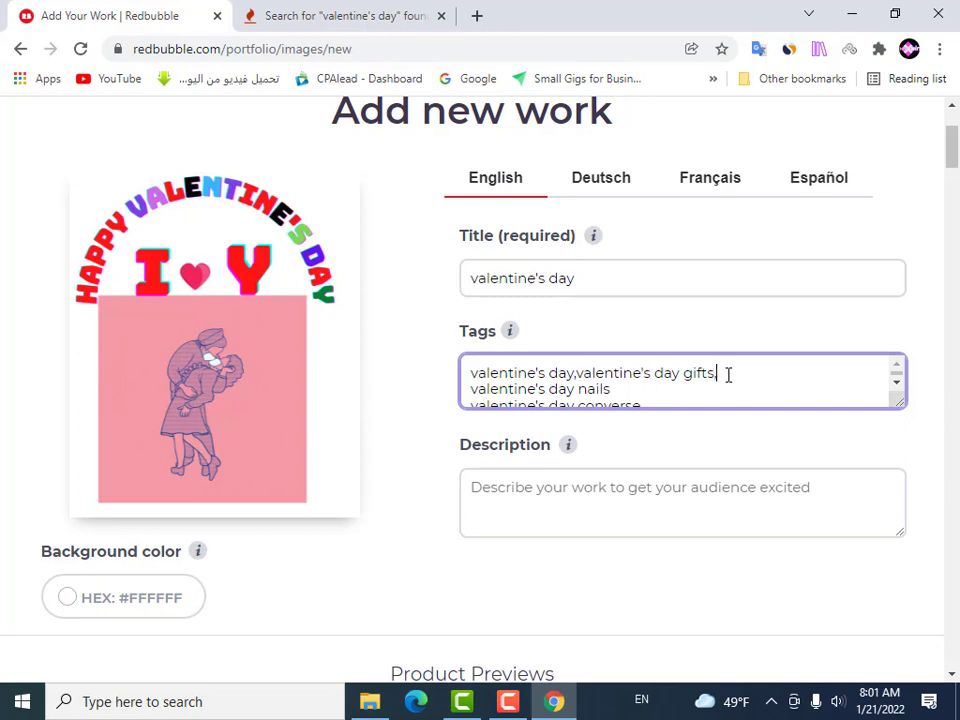
- Replace the line breaks between the pasted tags with commas, from valentine's day gifts through valentine's day gifts for her
key(Delete)
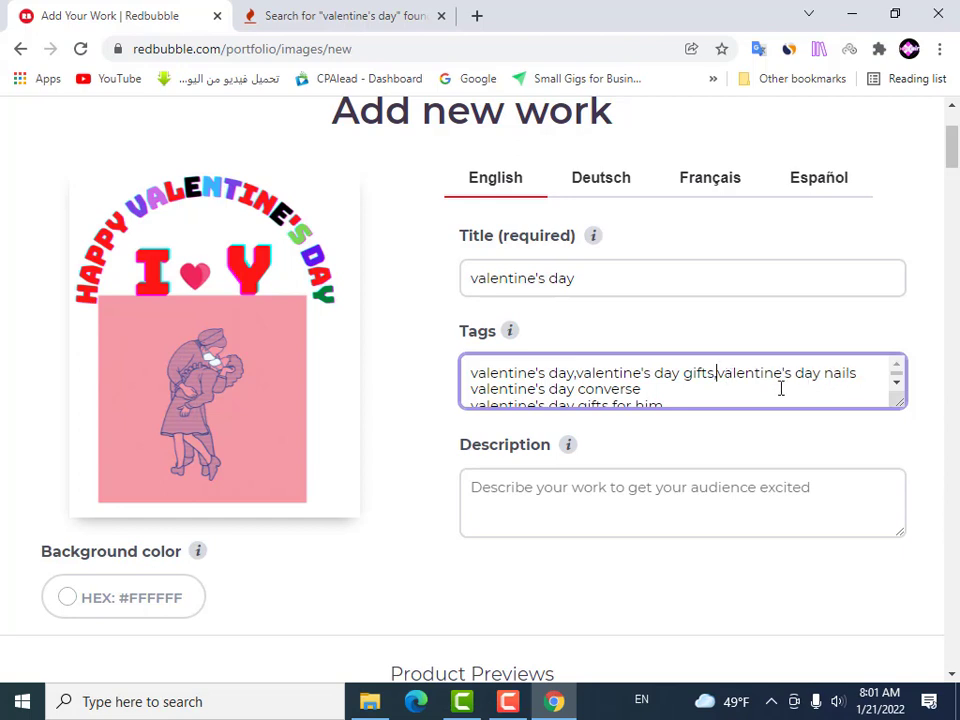
click(862, 373)
key(Delete)
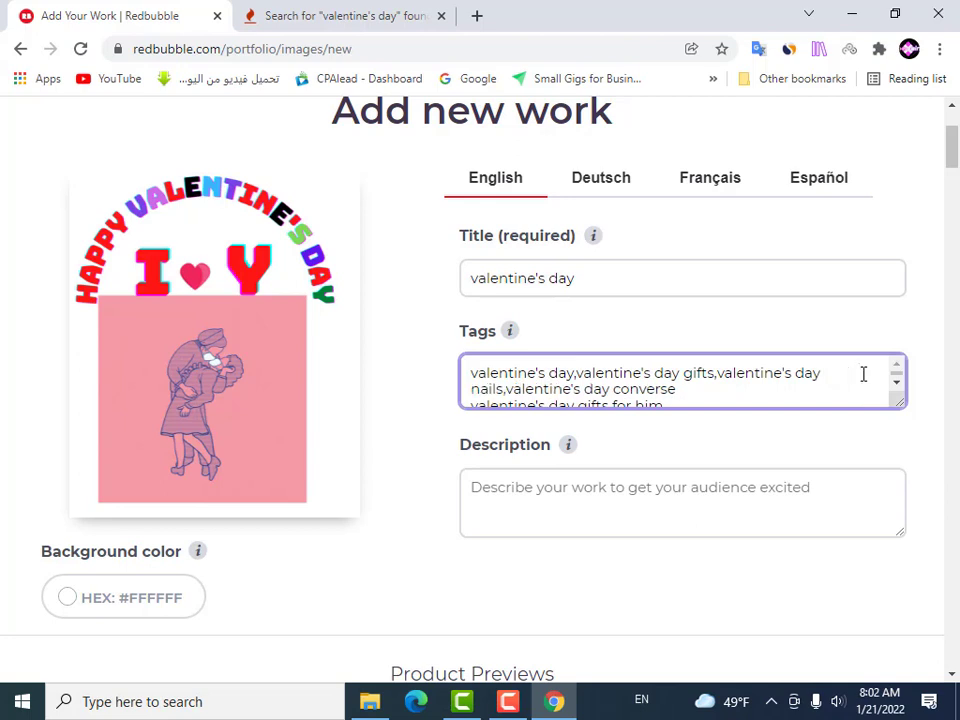
click(679, 389)
key(Delete)
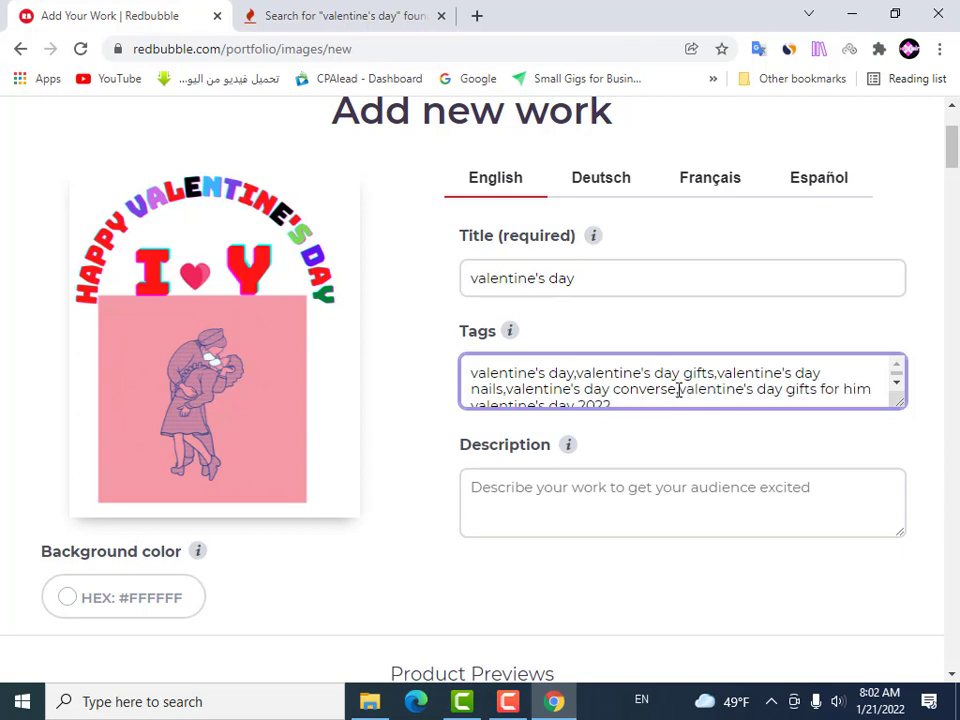
scroll(790, 388, down, 1)
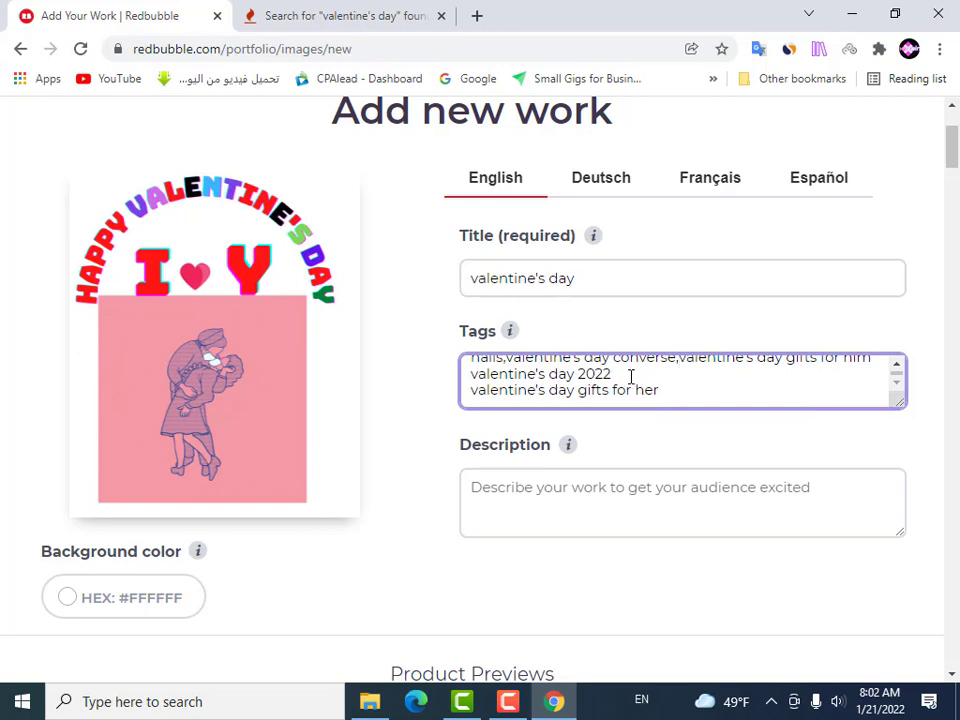
click(472, 377)
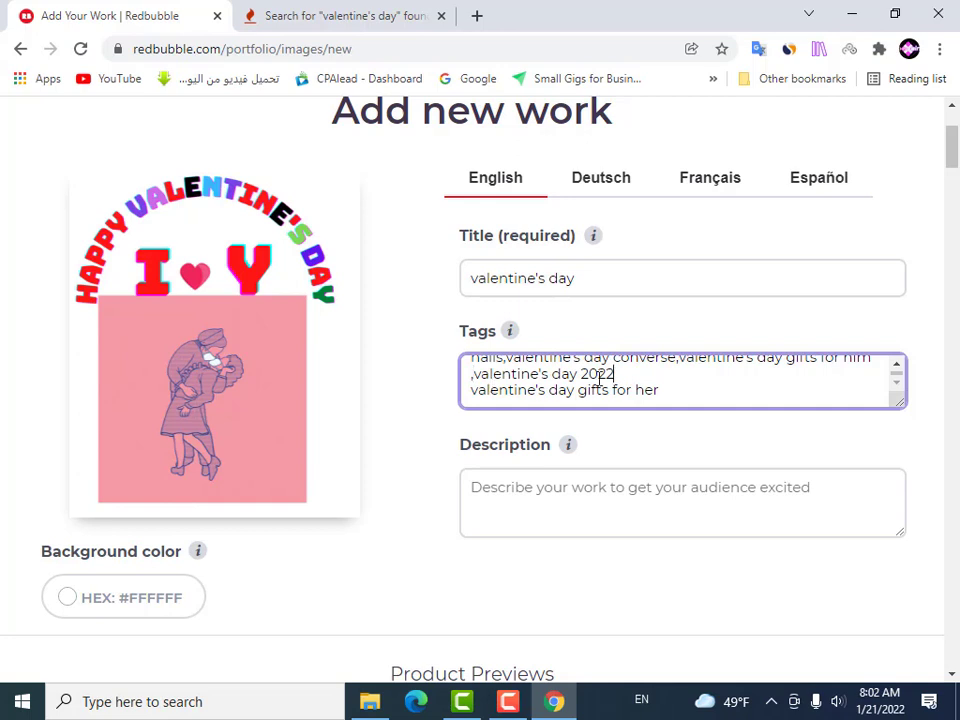
key(Delete)
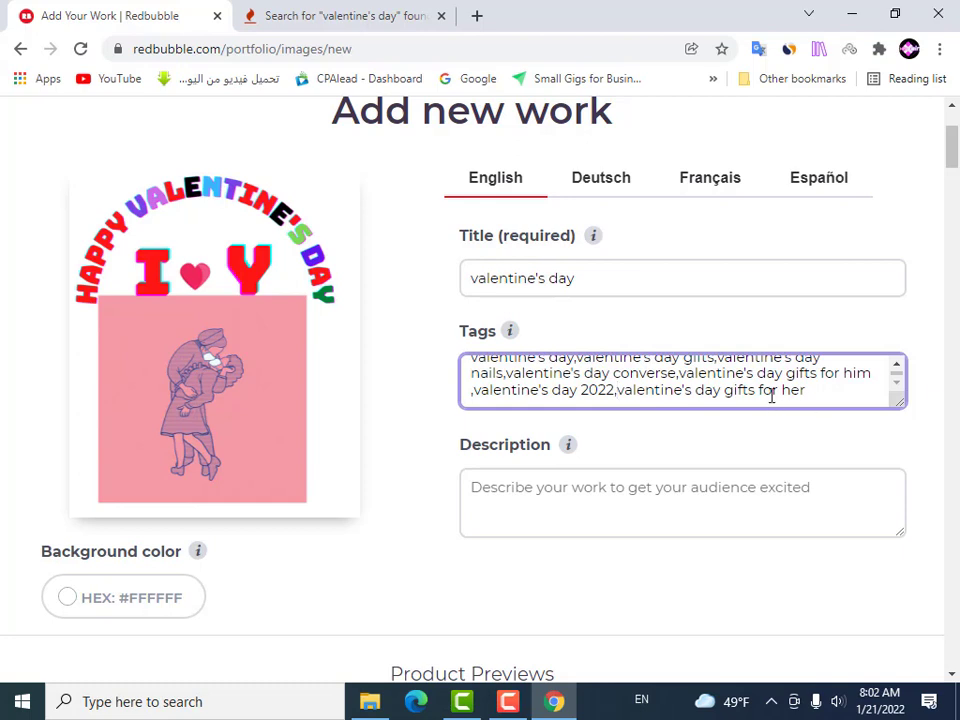
scroll(771, 394, up, 1)
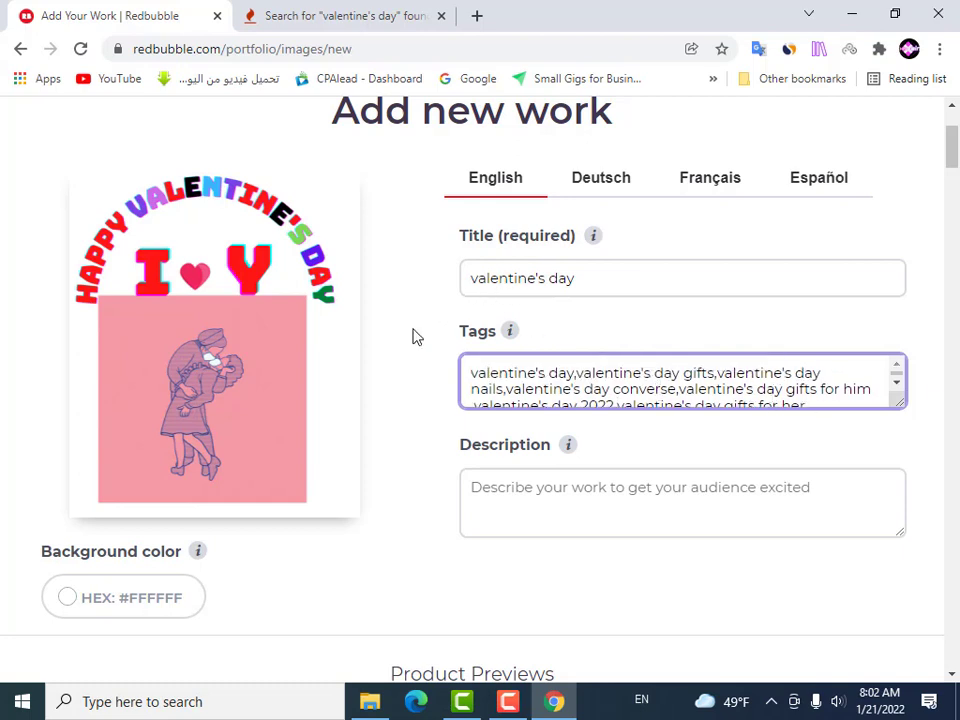
- Paste the copied Valentine's Day keyword list into the work's Description field and look over the form and product previews
scroll(416, 337, down, 2)
scroll(610, 438, up, 1)
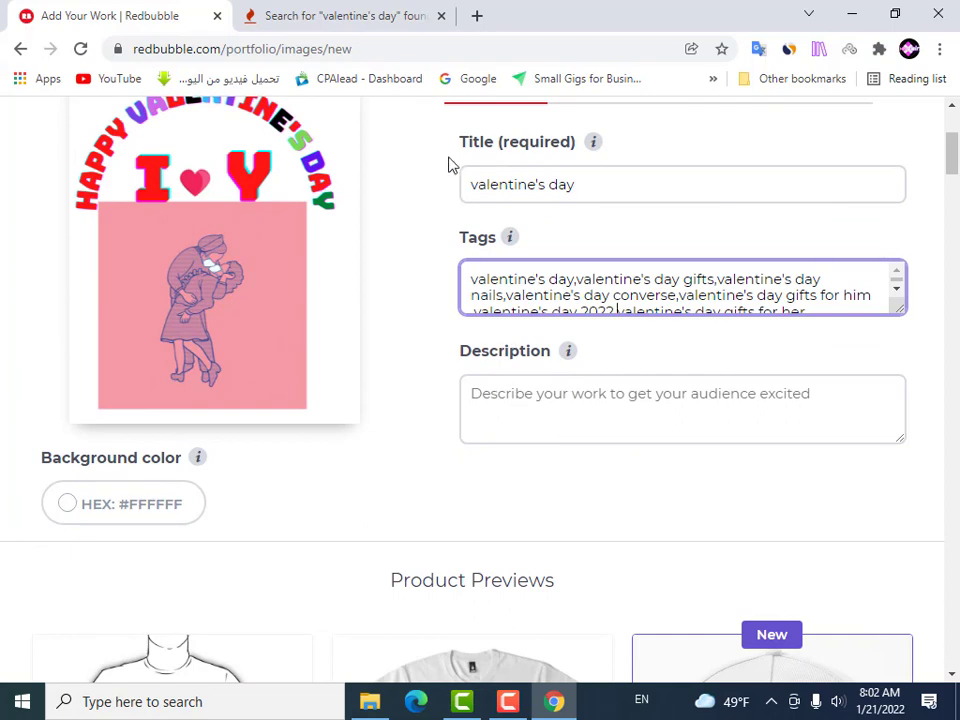
click(347, 8)
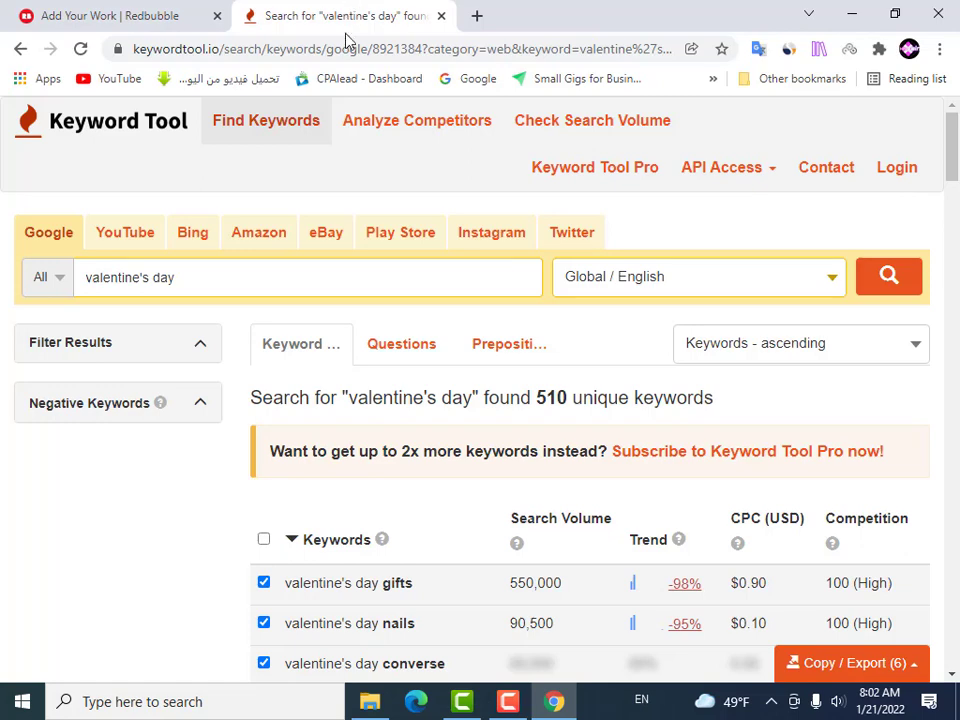
click(154, 8)
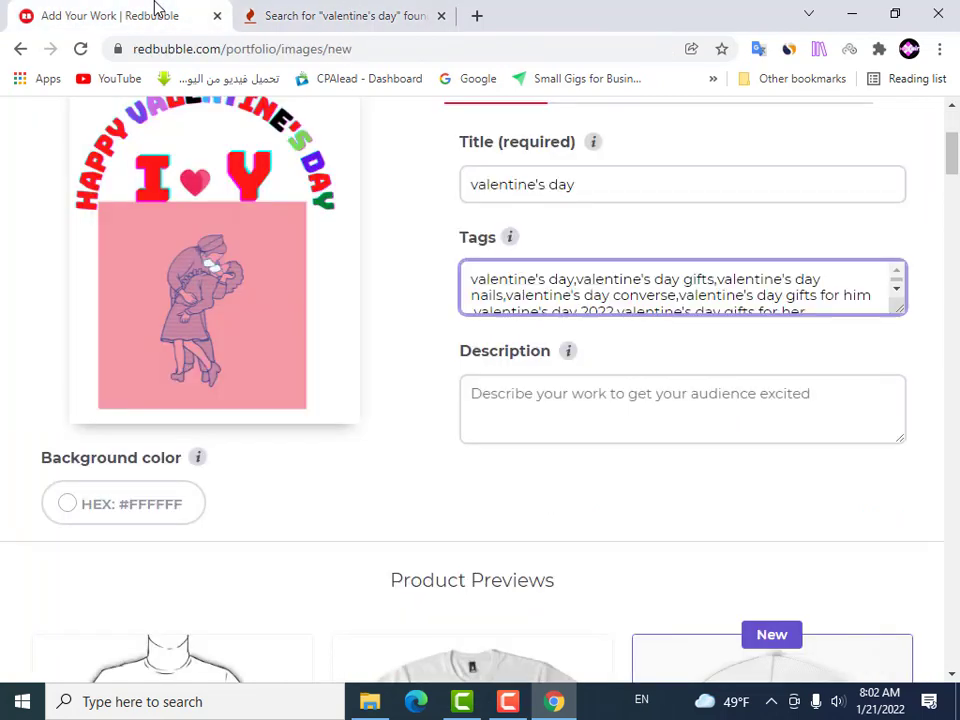
click(495, 400)
right_click(495, 400)
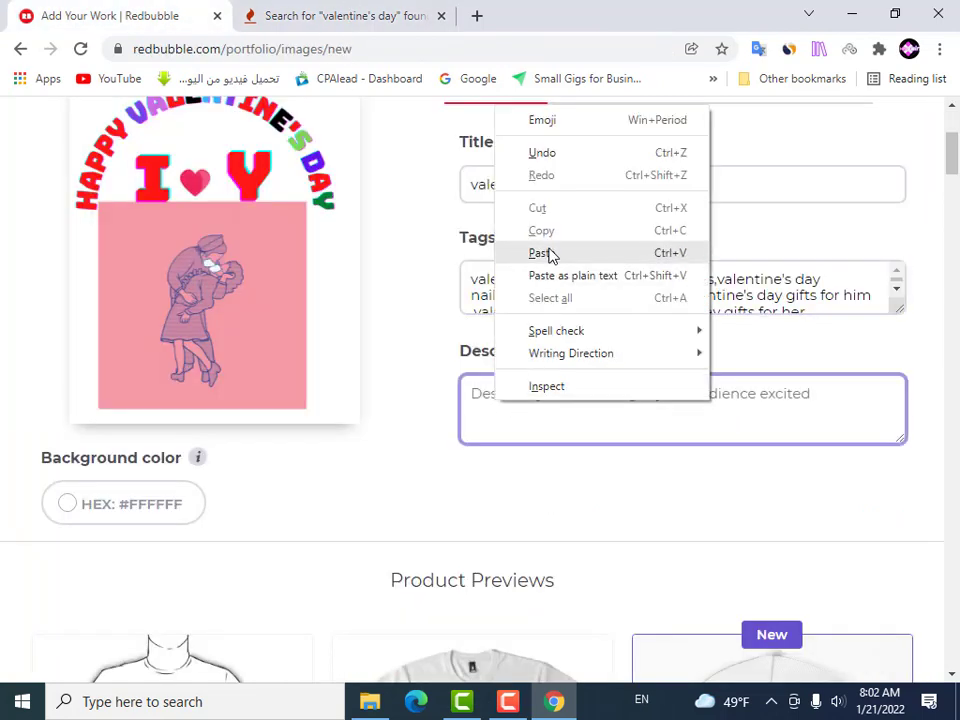
click(541, 253)
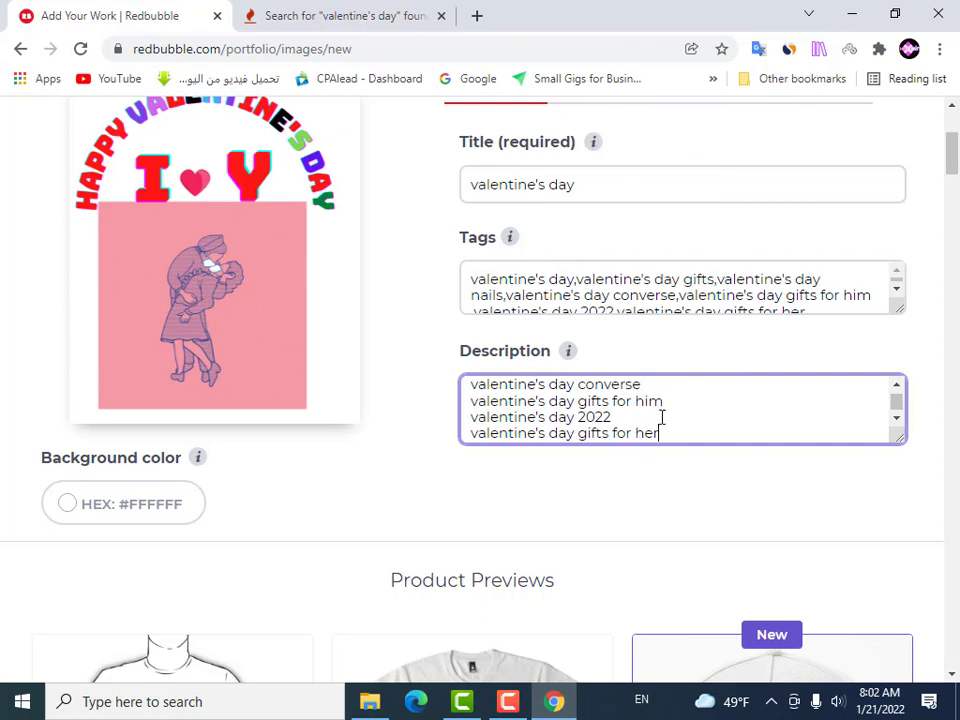
scroll(661, 420, down, 1)
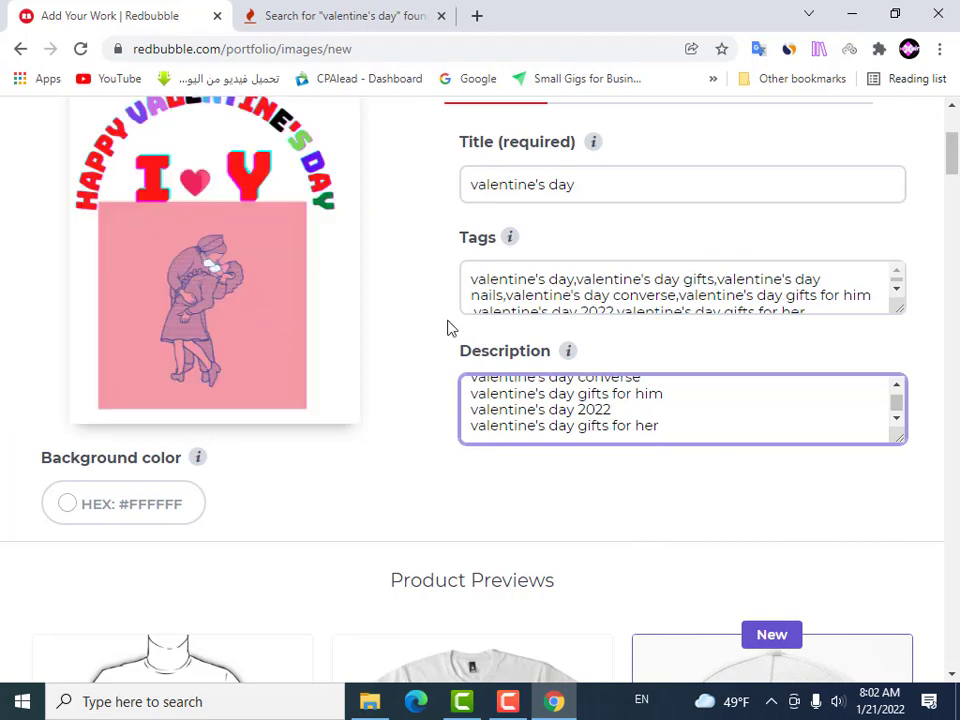
scroll(448, 328, up, 2)
scroll(428, 417, down, 6)
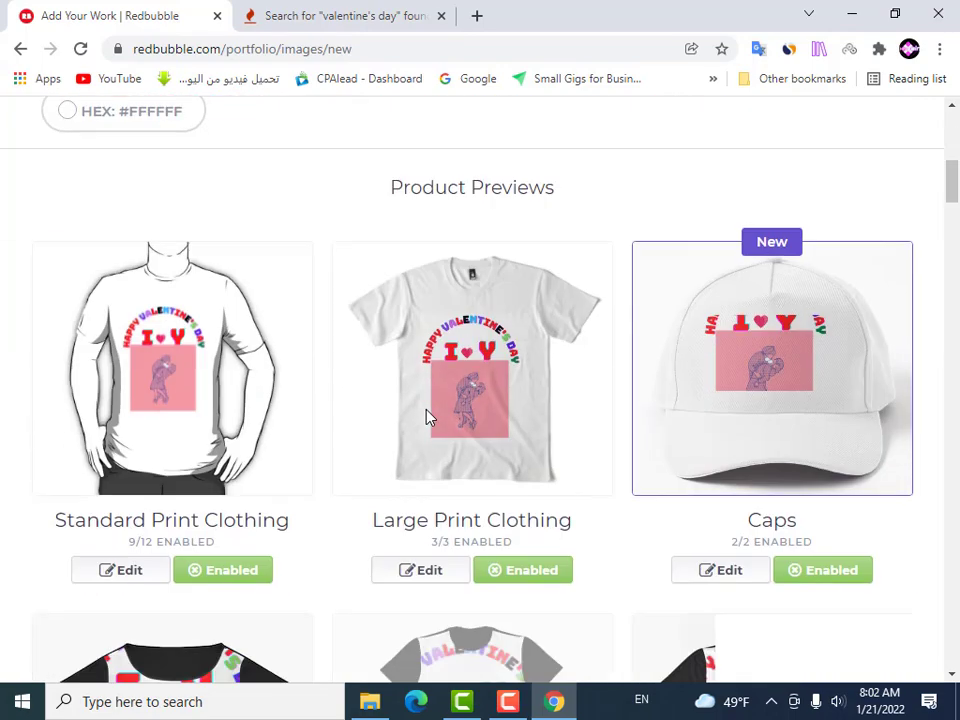
scroll(428, 417, up, 4)
scroll(428, 417, up, 2)
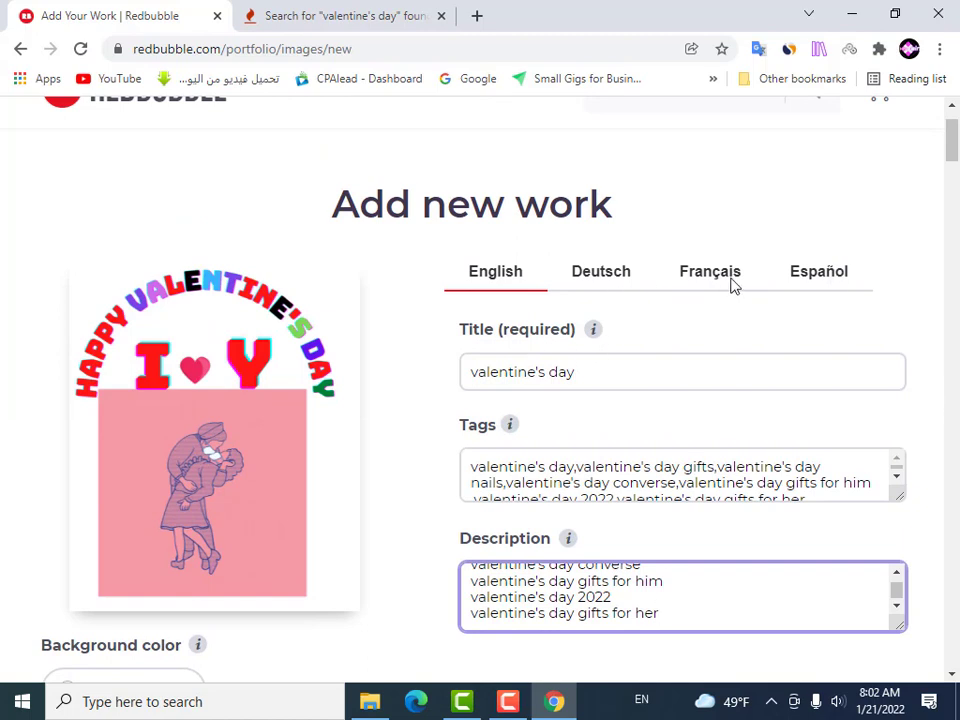
click(512, 703)
click(512, 704)
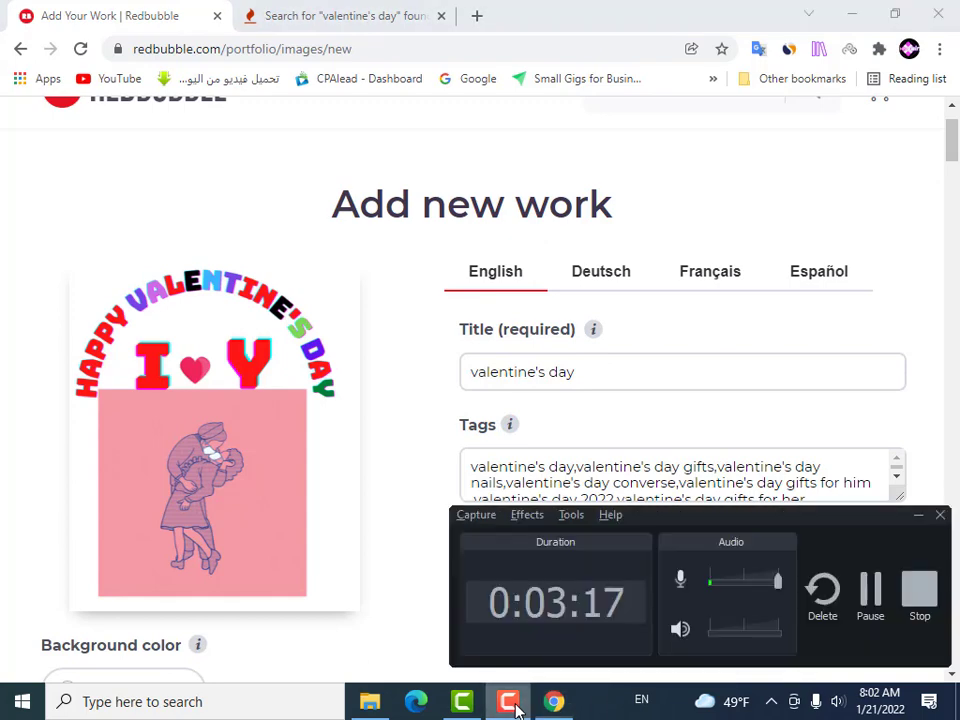
click(871, 592)
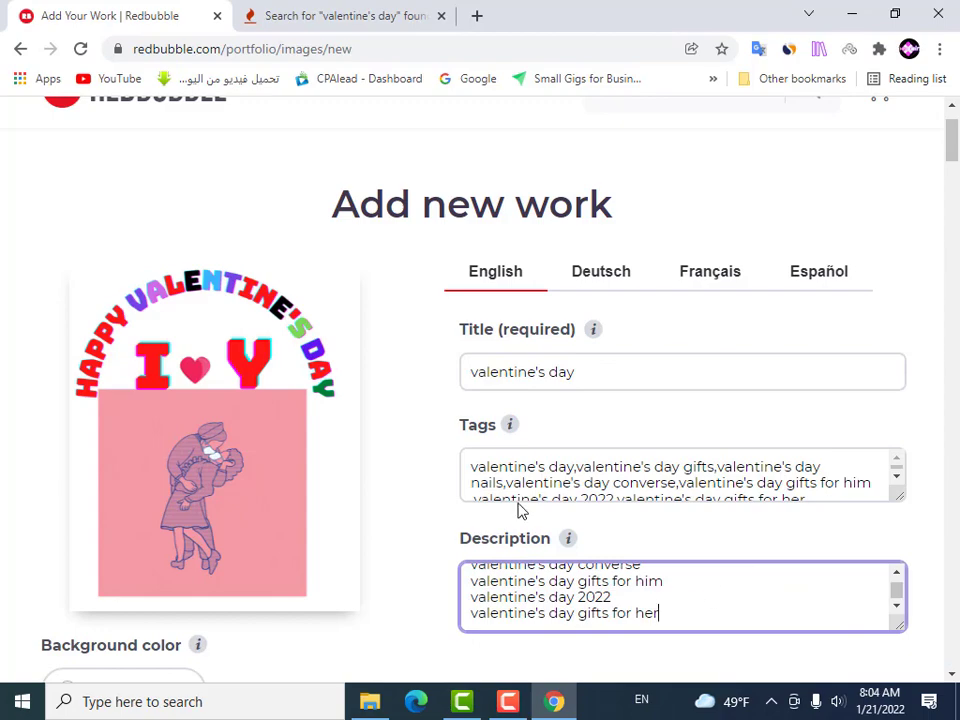
- Review the product previews and open the Caps product for editing
scroll(518, 511, down, 3)
scroll(480, 480, down, 2)
scroll(470, 466, up, 3)
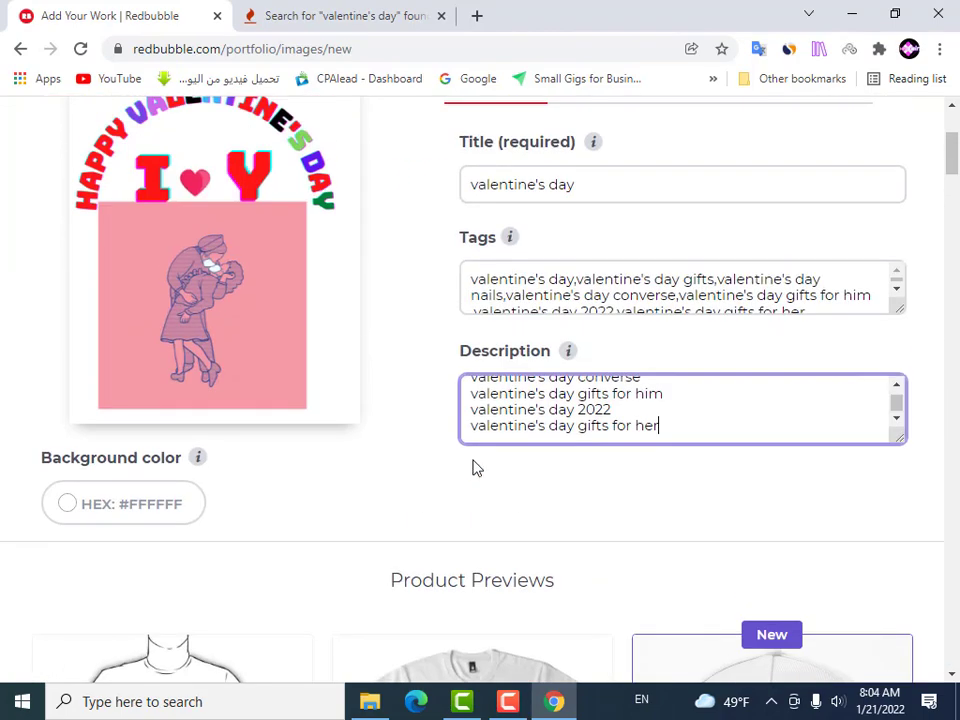
scroll(326, 456, down, 3)
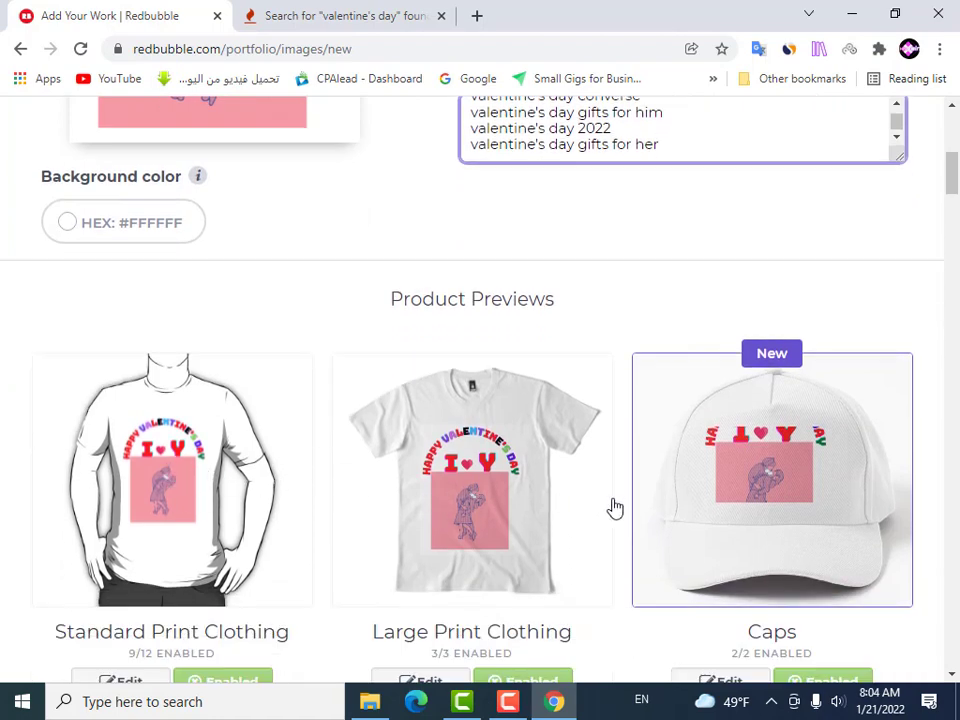
scroll(640, 506, down, 1)
scroll(648, 505, down, 2)
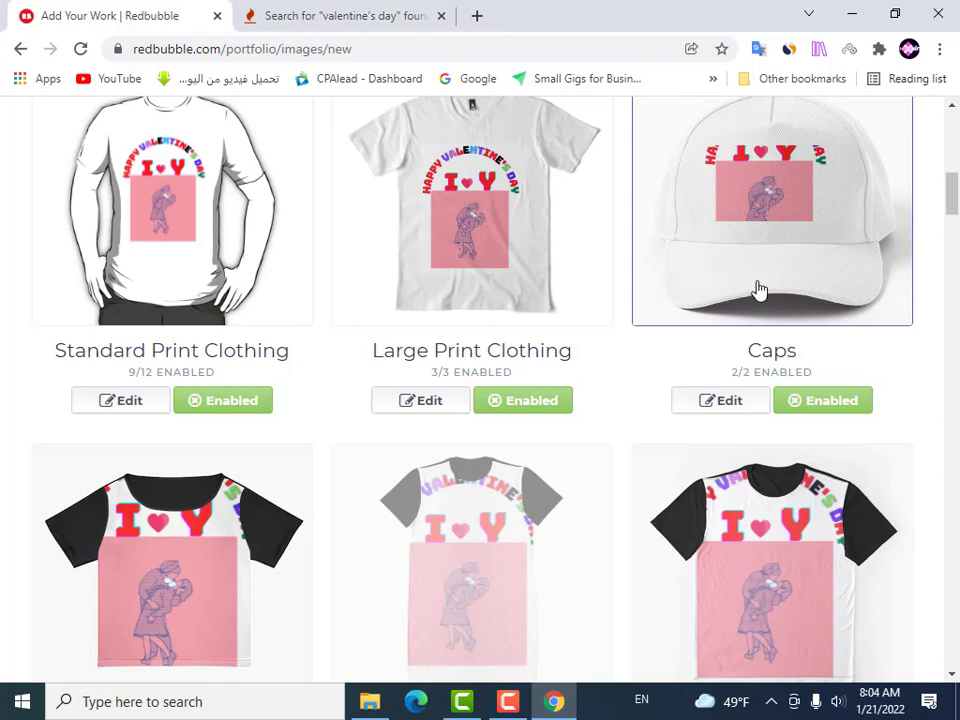
click(730, 402)
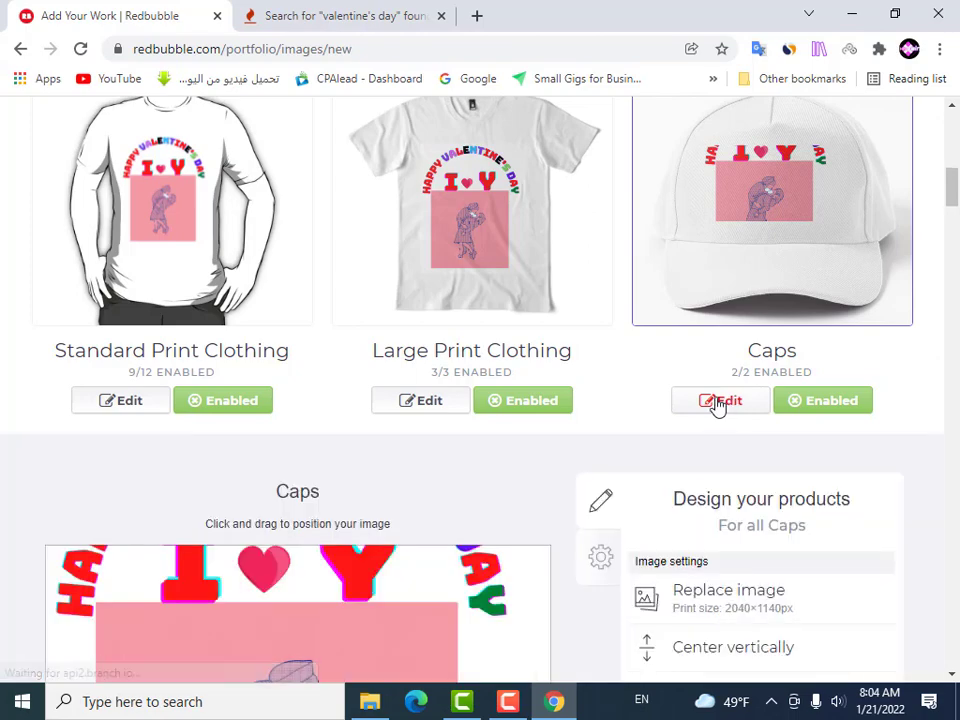
scroll(553, 579, down, 5)
scroll(555, 582, up, 3)
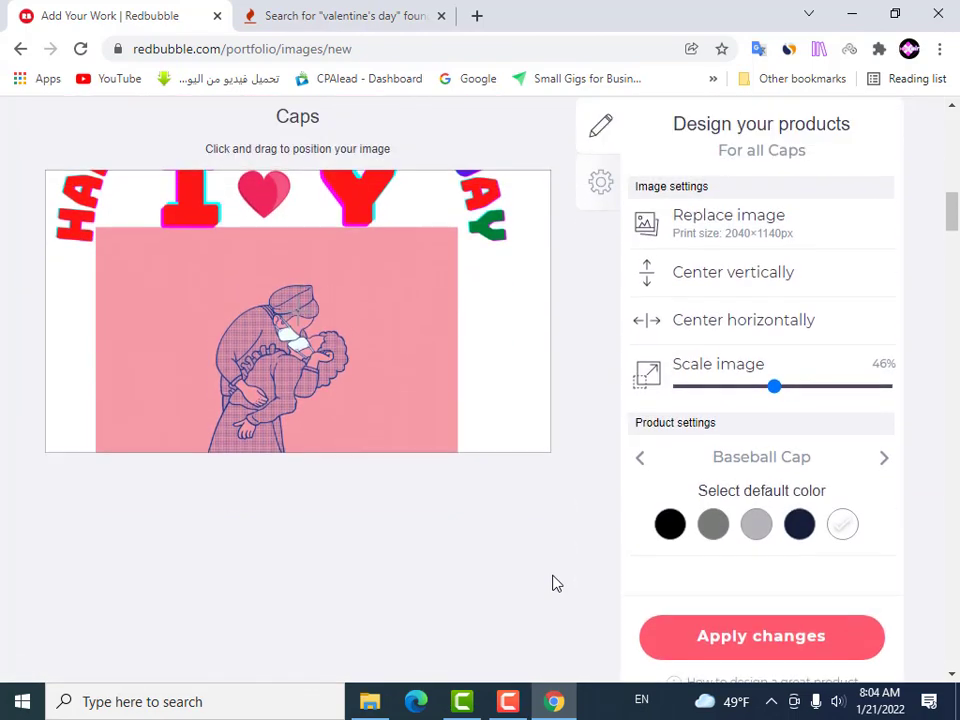
- Move the design down on the caps so the whole HAPPY VALENTINE'S DAY arch fits the print area, and apply the changes
drag(487, 400, 506, 561)
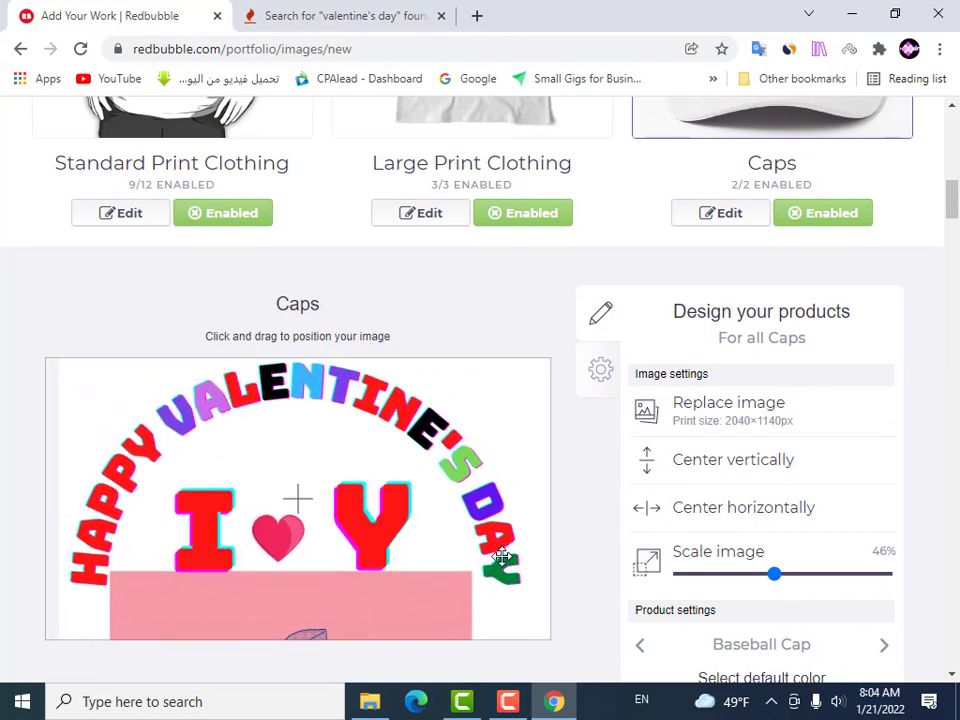
scroll(482, 584, down, 2)
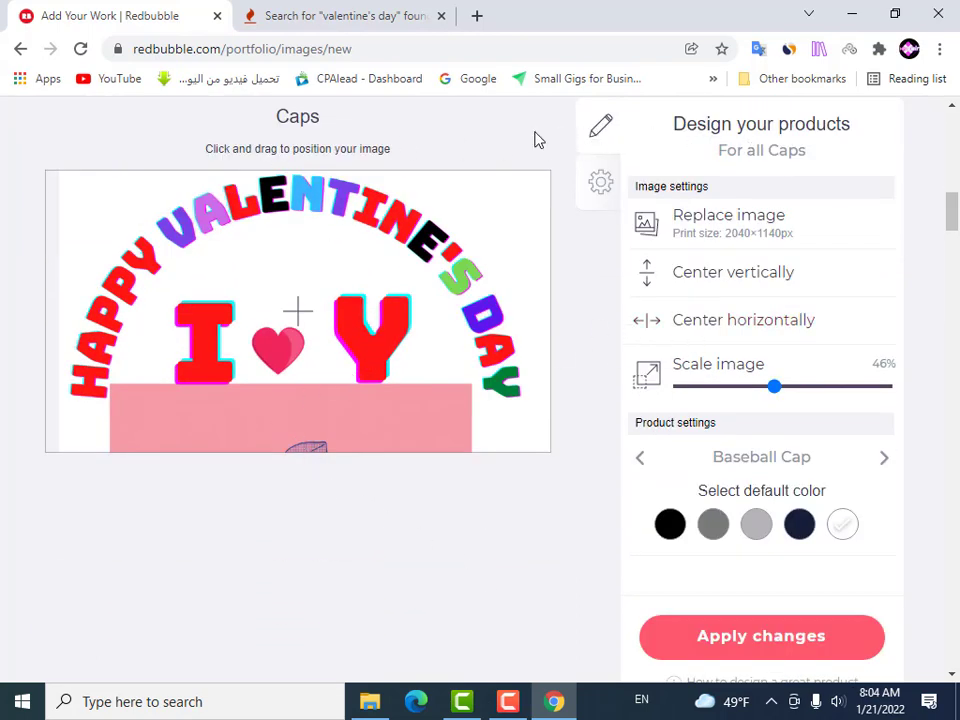
scroll(480, 313, up, 4)
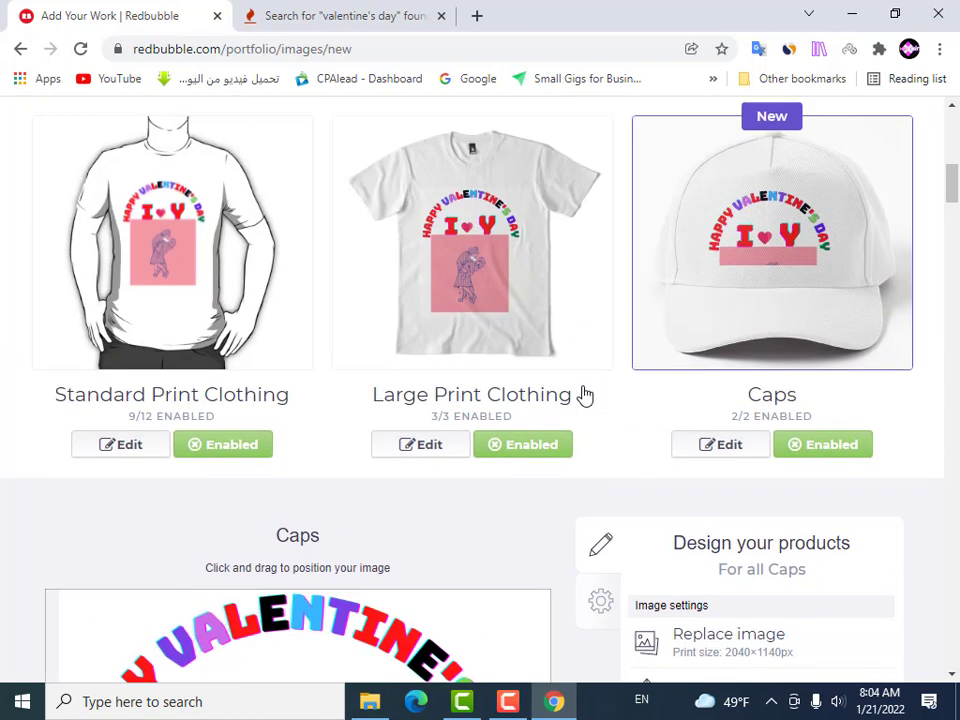
scroll(585, 395, up, 1)
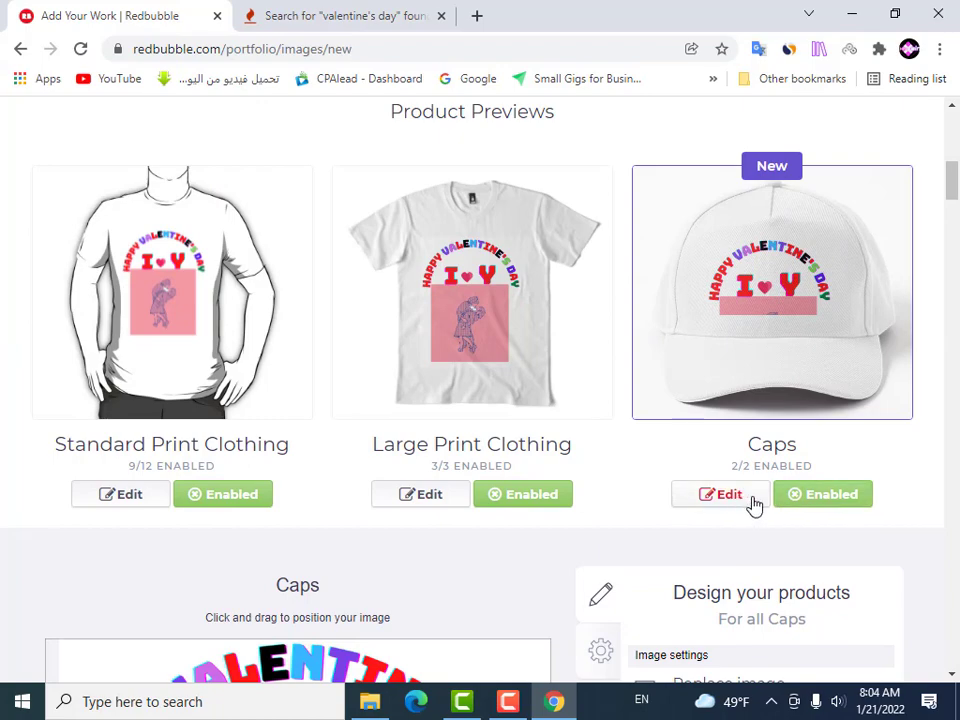
scroll(742, 572, down, 5)
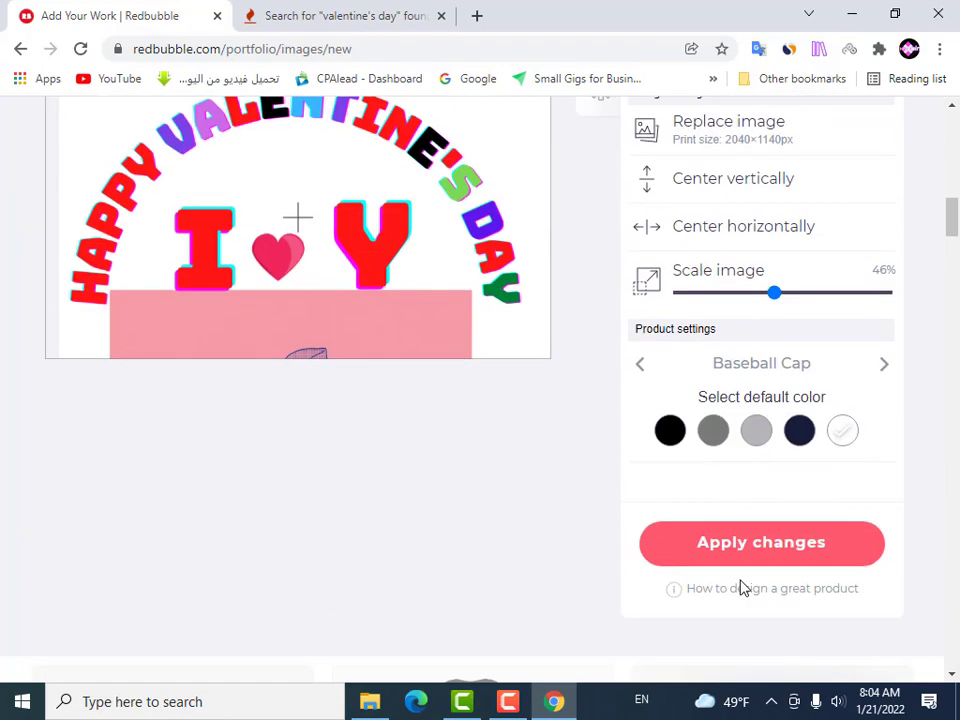
click(761, 542)
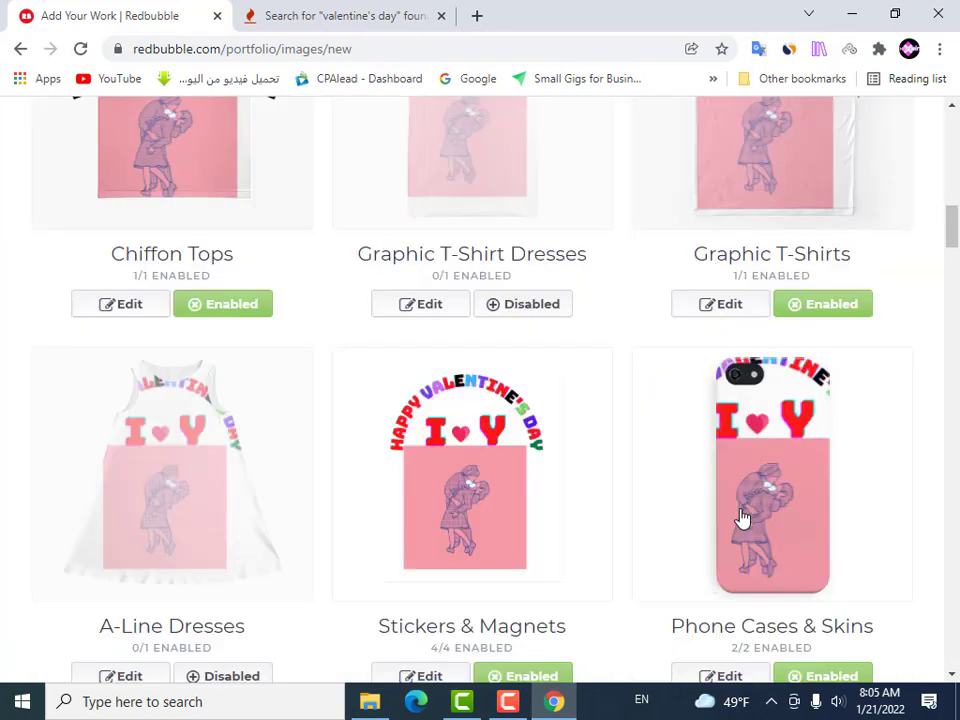